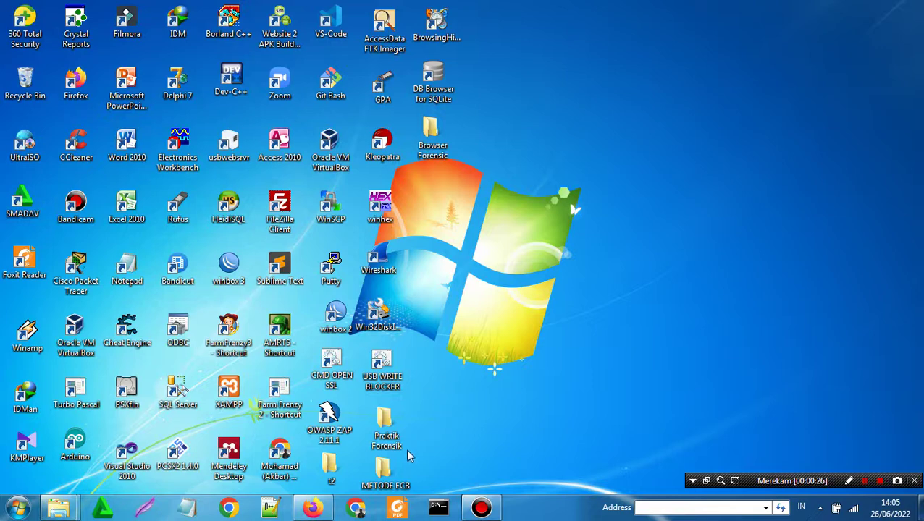
# Open the Modul folder inside Praktik Forensik > Browser Forensic > BAHAN PRAKTIKUM
pyautogui.doubleClick(382, 432)
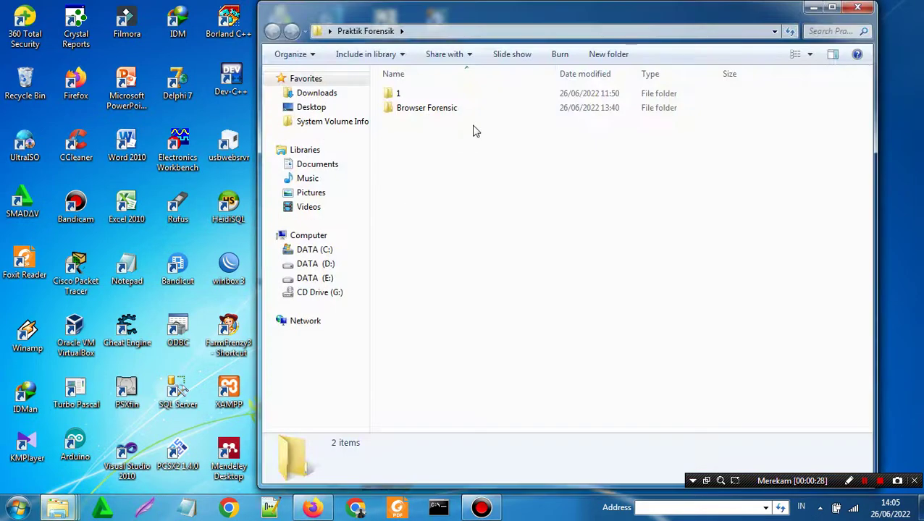
pyautogui.click(454, 110)
pyautogui.doubleClick(451, 109)
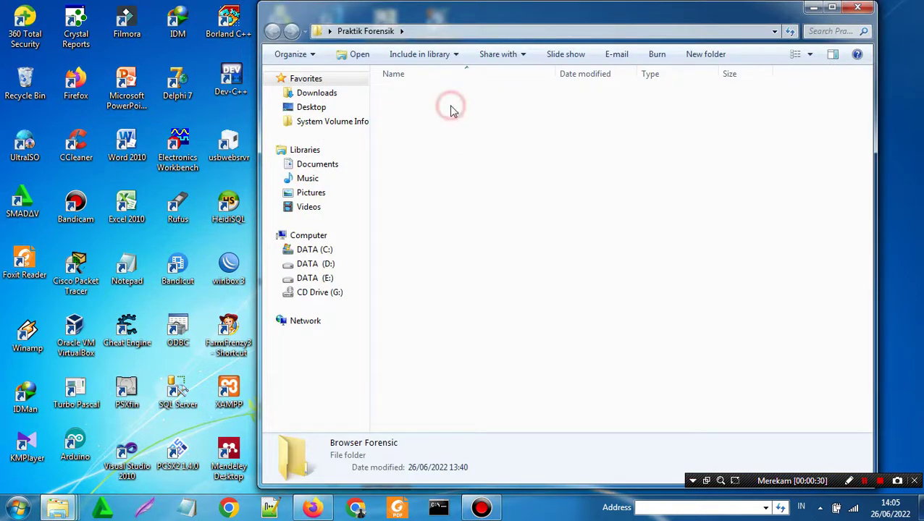
pyautogui.doubleClick(450, 108)
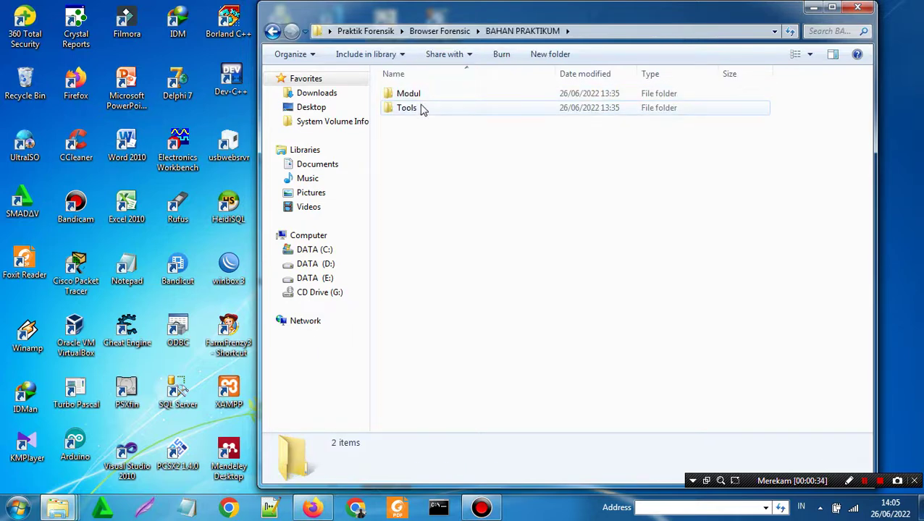
pyautogui.doubleClick(430, 94)
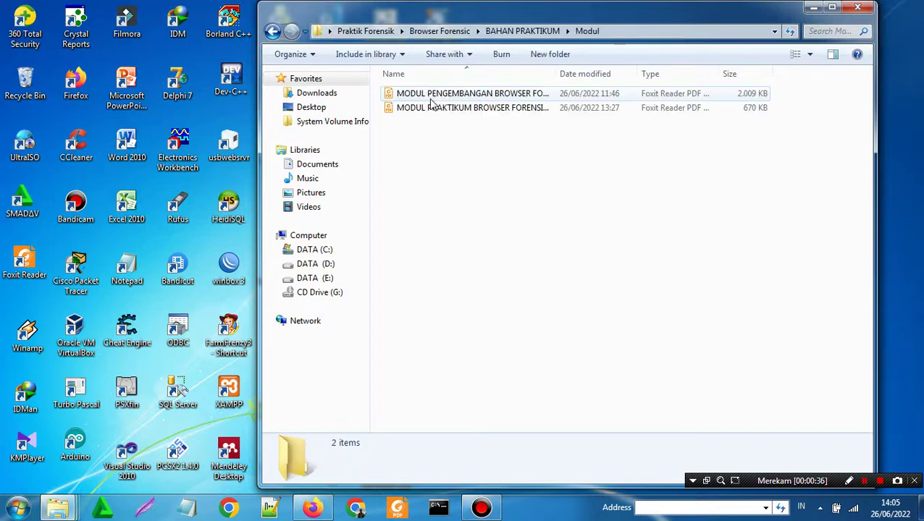
# Open MODUL PRAKTIKUM BROWSER FORENSICS.pdf in a maximized reader window, with the folder window minimized
pyautogui.doubleClick(464, 108)
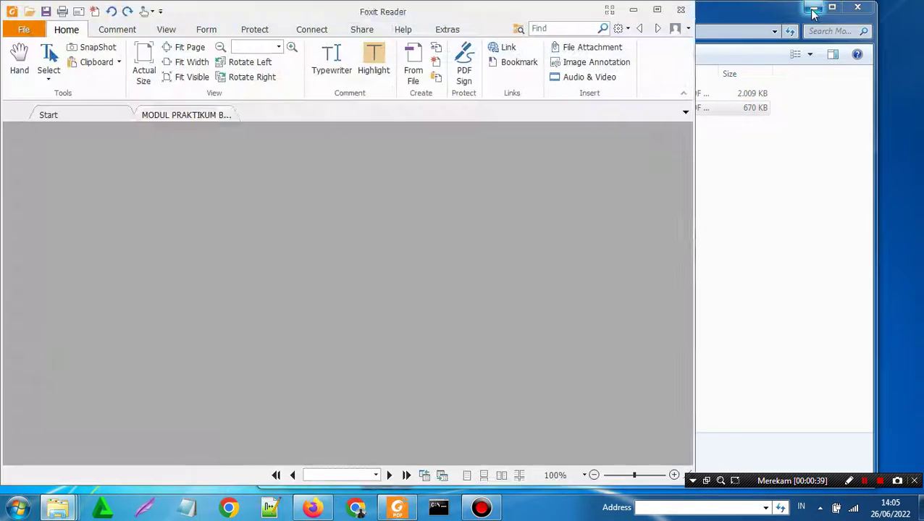
pyautogui.click(812, 8)
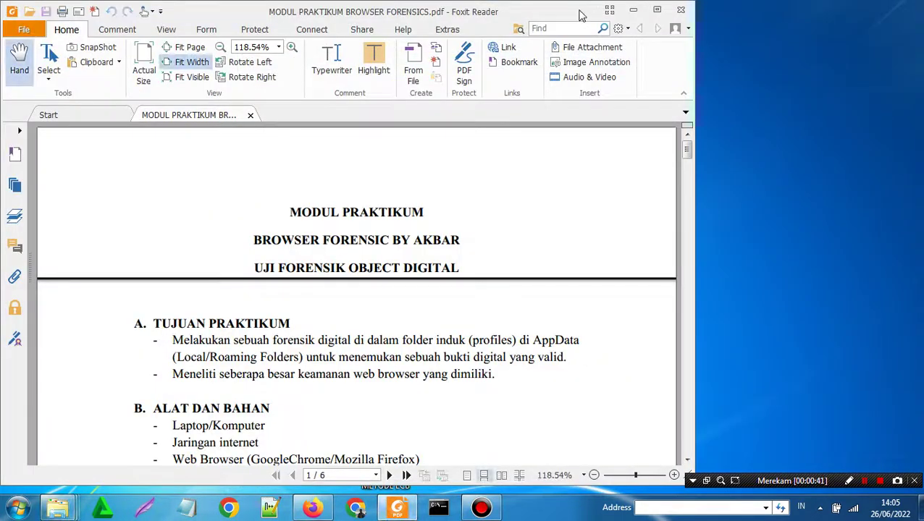
pyautogui.doubleClick(577, 8)
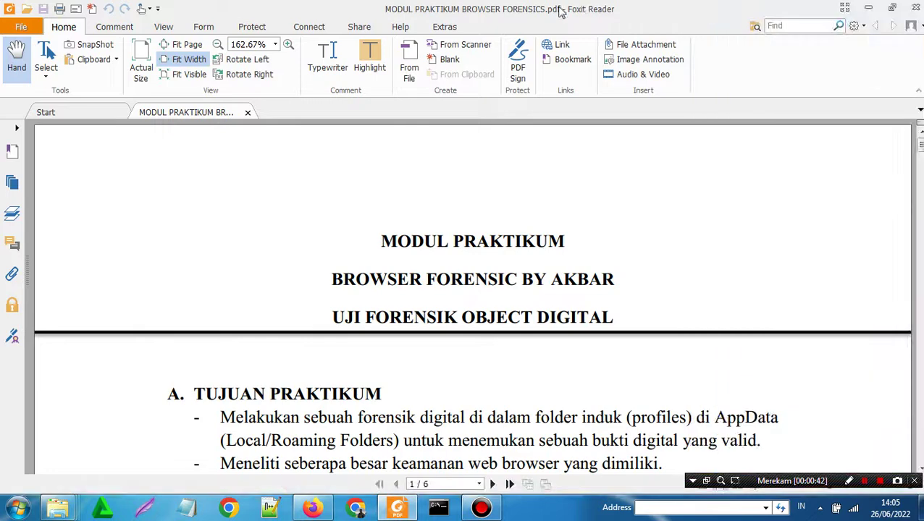
# Read the module's practicum objectives, tools and materials, and the list of target browser artifacts in sections A to C
pyautogui.scroll(-3, 623, 230)
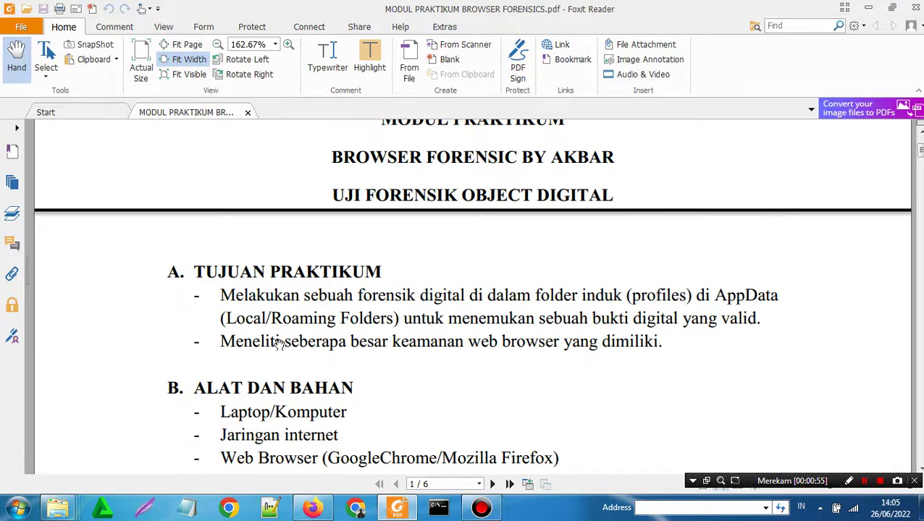
pyautogui.scroll(2, 435, 341)
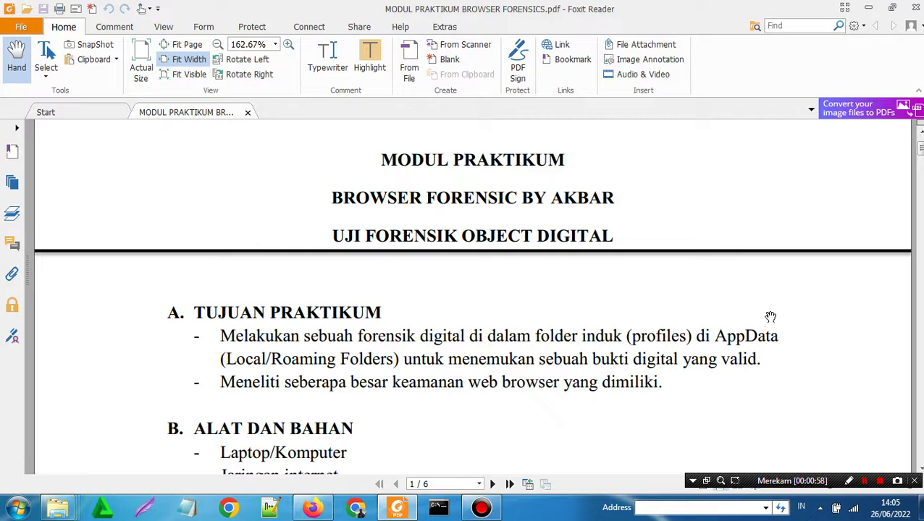
pyautogui.scroll(-3, 565, 291)
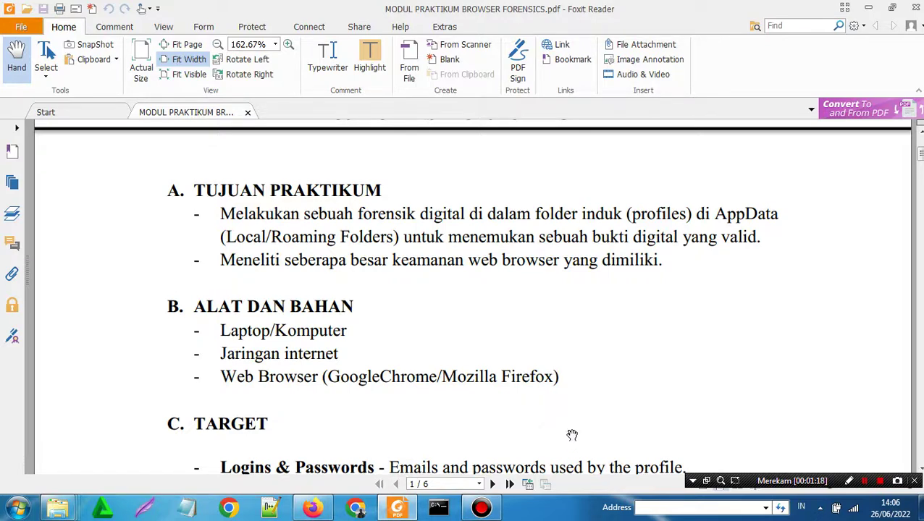
pyautogui.scroll(-3, 573, 435)
pyautogui.scroll(-3, 471, 367)
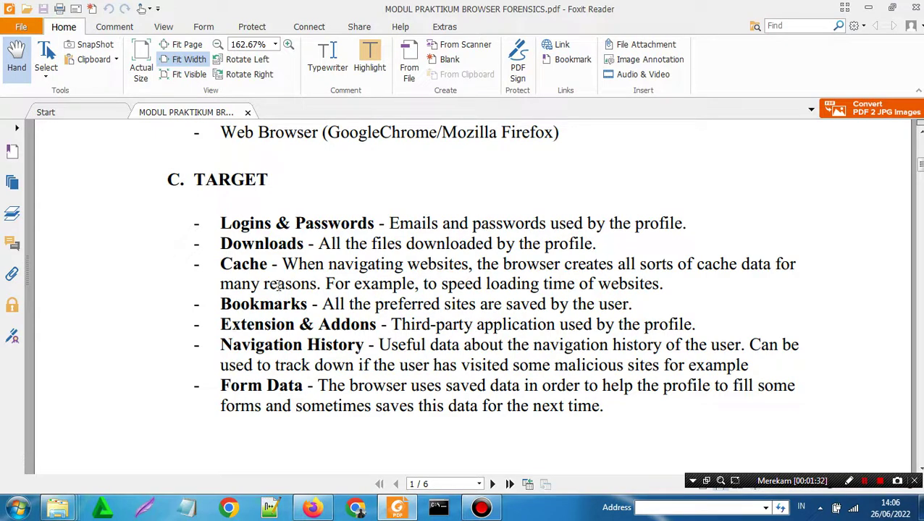
pyautogui.scroll(4, 427, 231)
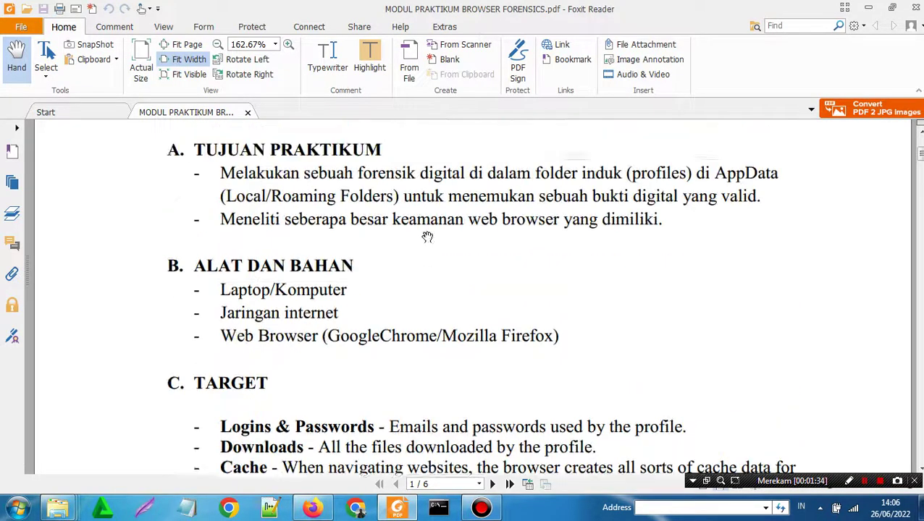
pyautogui.scroll(-1, 427, 237)
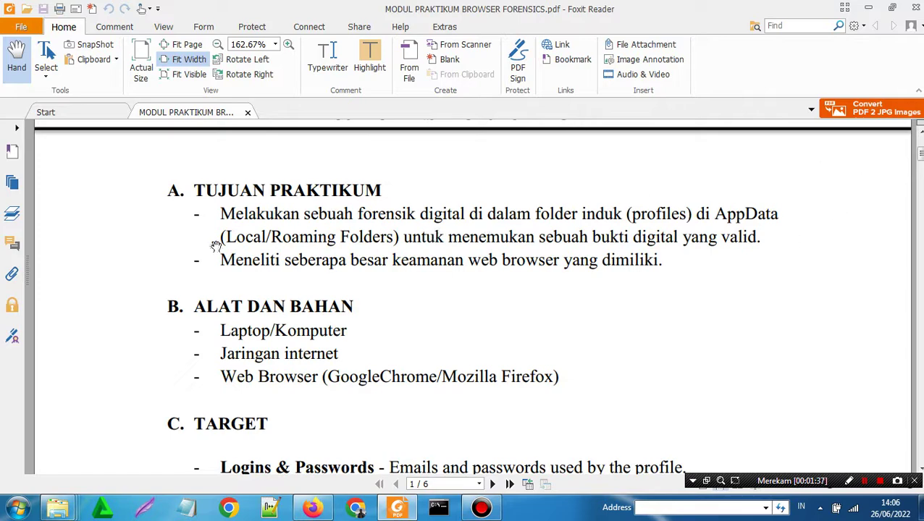
pyautogui.scroll(-5, 511, 267)
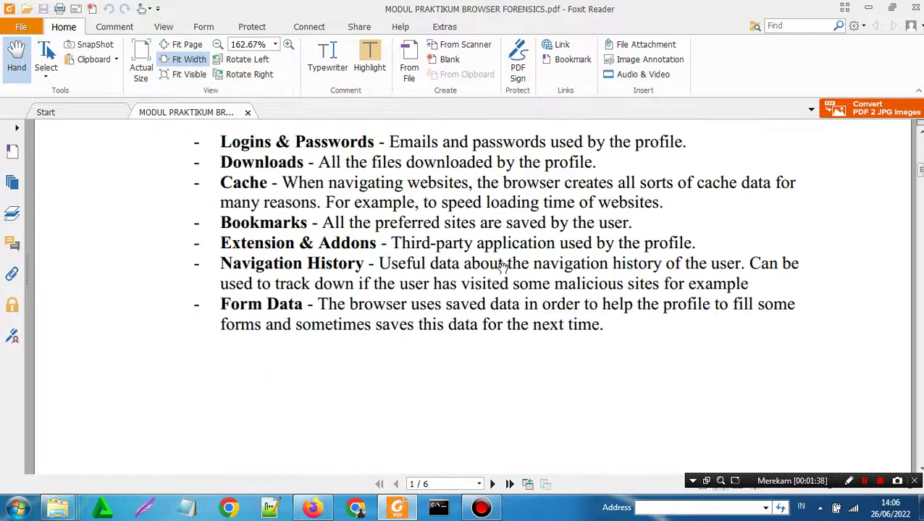
# Read the section D instructions for revealing the hidden AppData folder through Folder Options, dismissing the Windows color scheme prompt
pyautogui.scroll(-8, 505, 263)
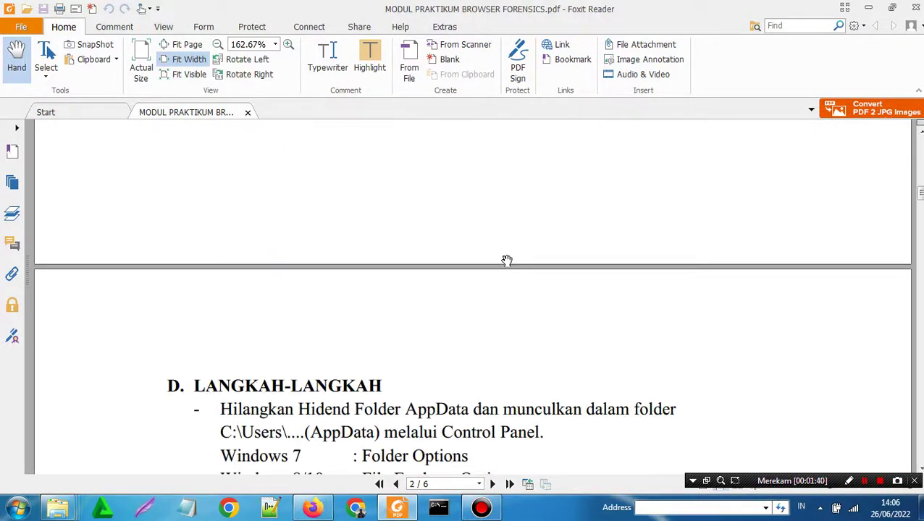
pyautogui.scroll(-3, 506, 260)
pyautogui.scroll(-2, 579, 192)
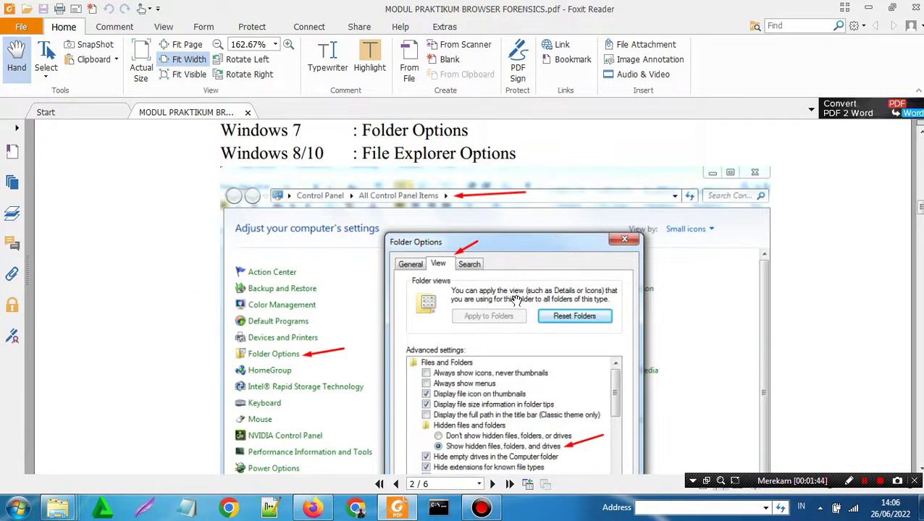
pyautogui.scroll(3, 535, 289)
pyautogui.scroll(-1, 536, 289)
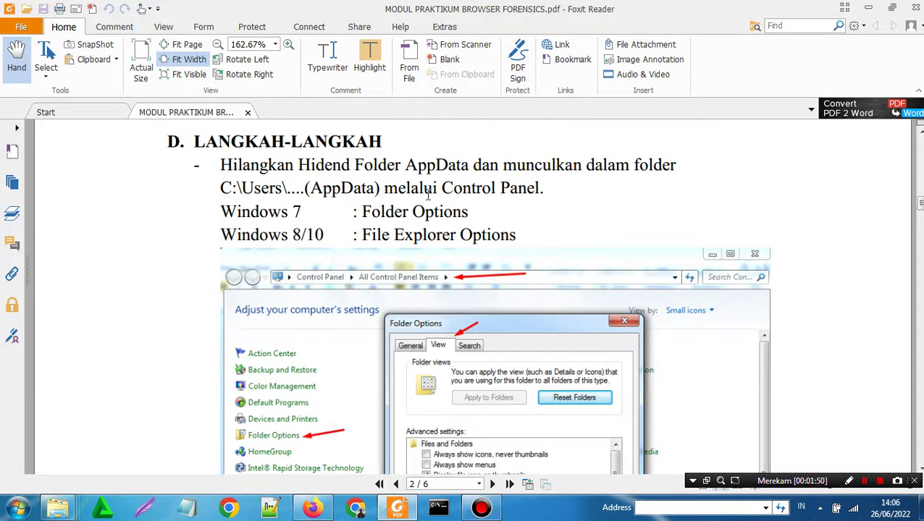
pyautogui.scroll(-2, 357, 189)
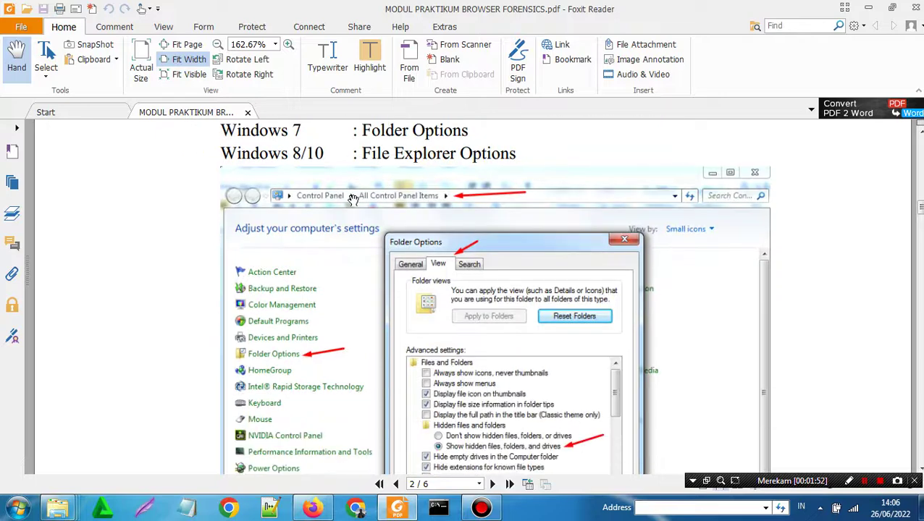
pyautogui.scroll(-1, 355, 196)
pyautogui.scroll(2, 352, 200)
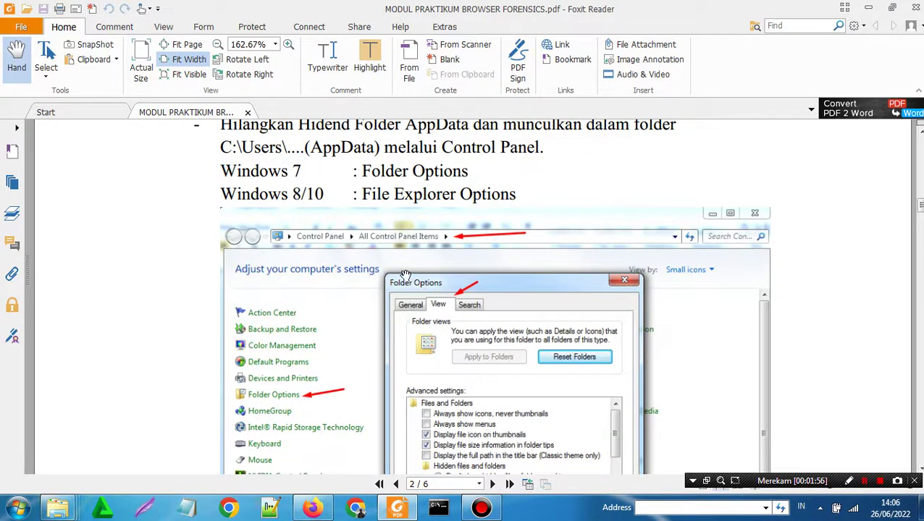
pyautogui.scroll(-1, 406, 275)
pyautogui.scroll(1, 404, 276)
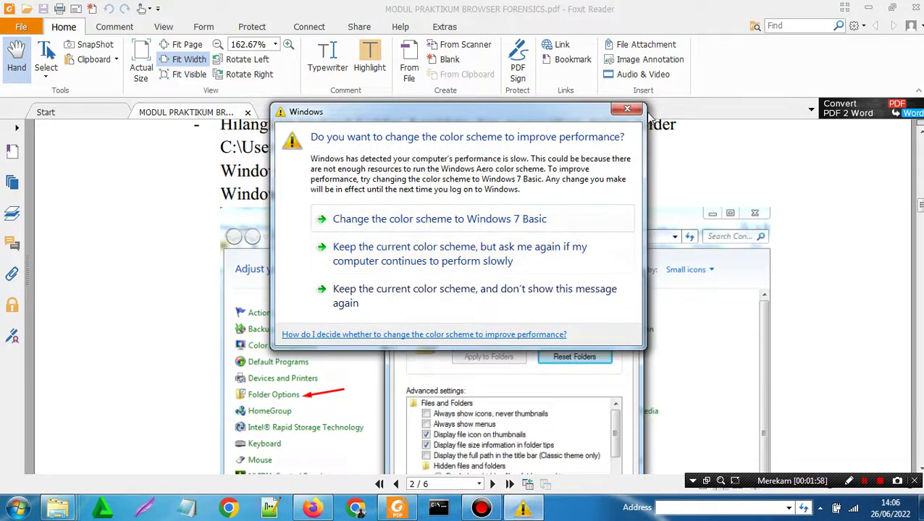
pyautogui.click(627, 109)
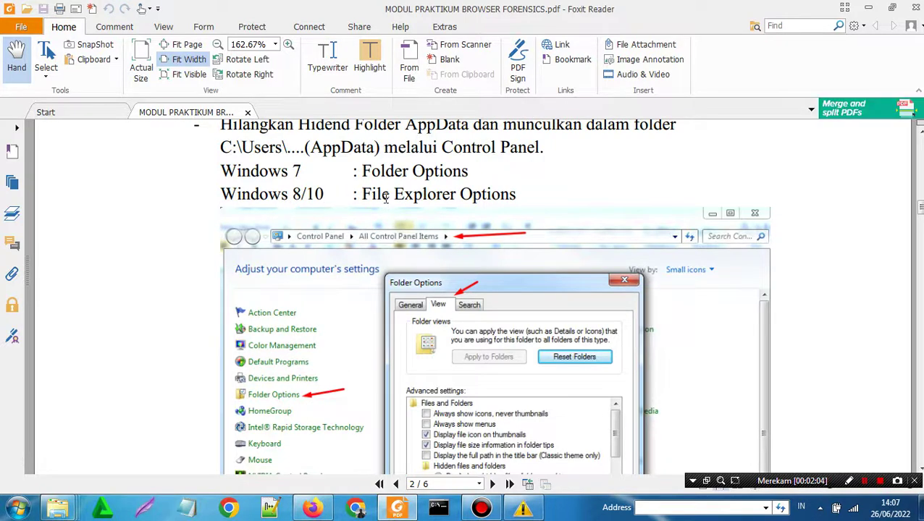
pyautogui.scroll(-1, 386, 201)
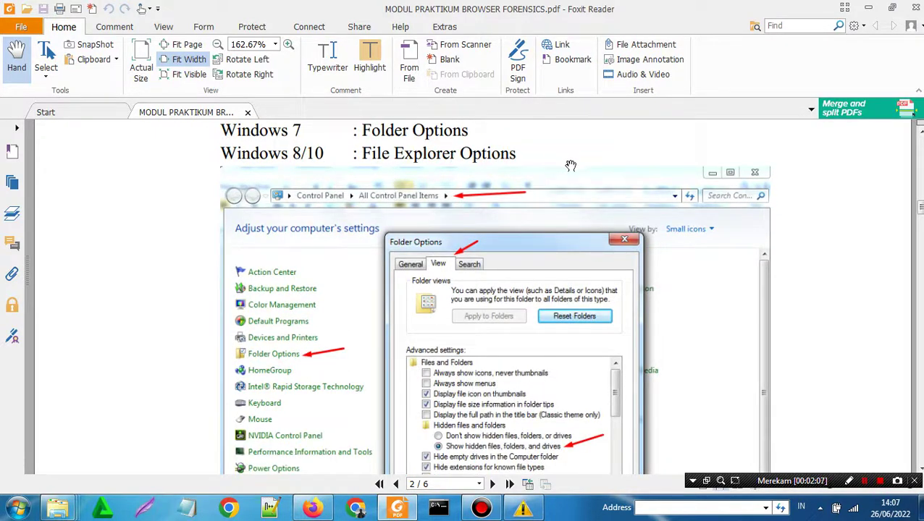
pyautogui.scroll(-2, 474, 235)
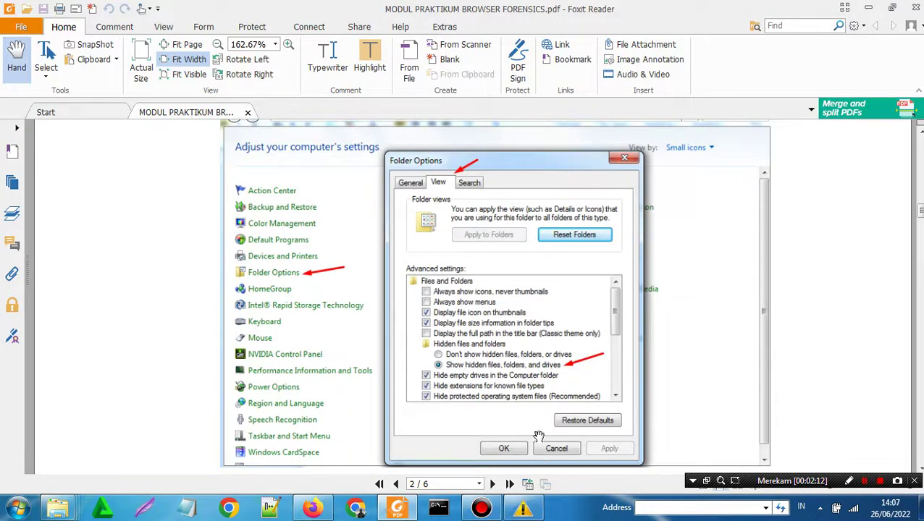
pyautogui.scroll(-4, 516, 281)
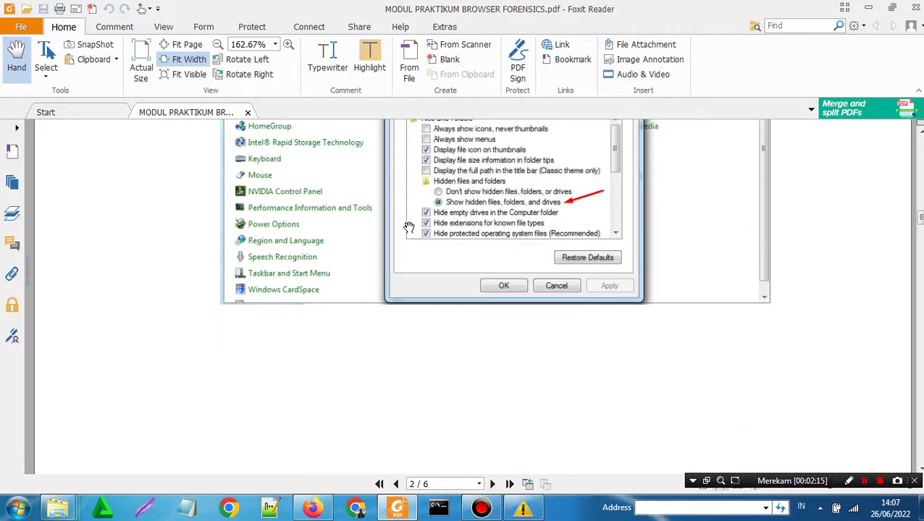
# Examine the Mozilla Firefox artifact table on page 3 for the paths of logins, passwords, downloads, cache and bookmarks
pyautogui.scroll(-5, 406, 229)
pyautogui.scroll(-3, 325, 288)
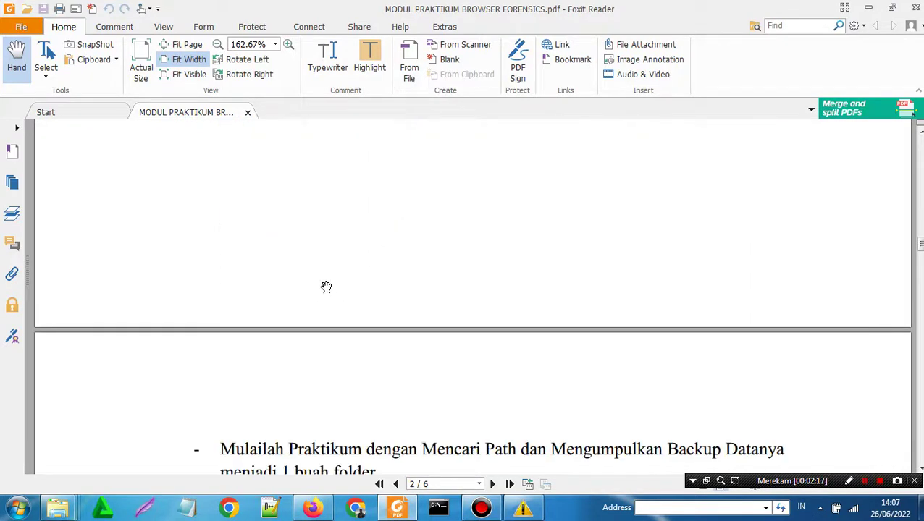
pyautogui.scroll(-4, 325, 287)
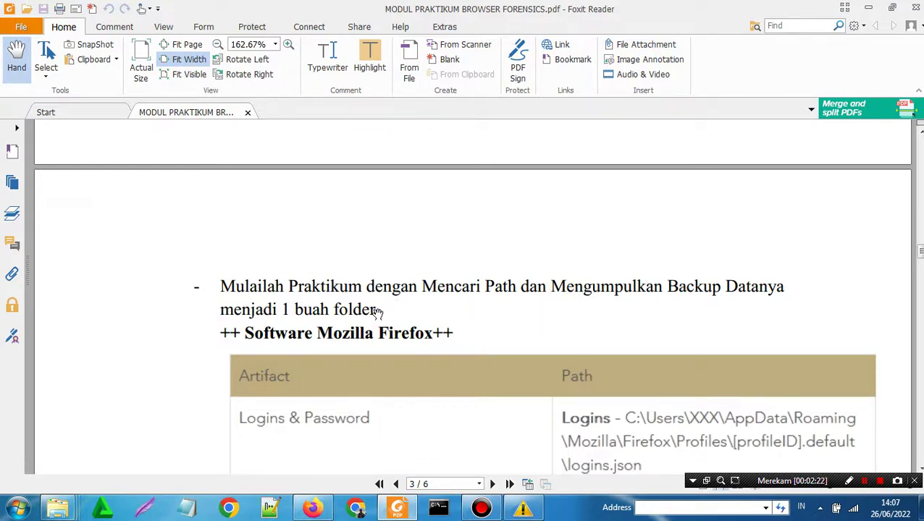
pyautogui.scroll(-3, 379, 308)
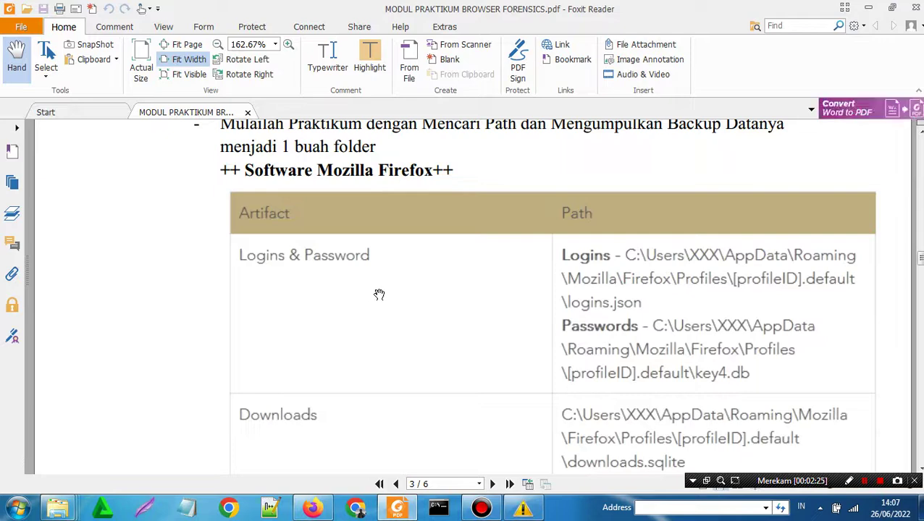
pyautogui.scroll(-1, 385, 284)
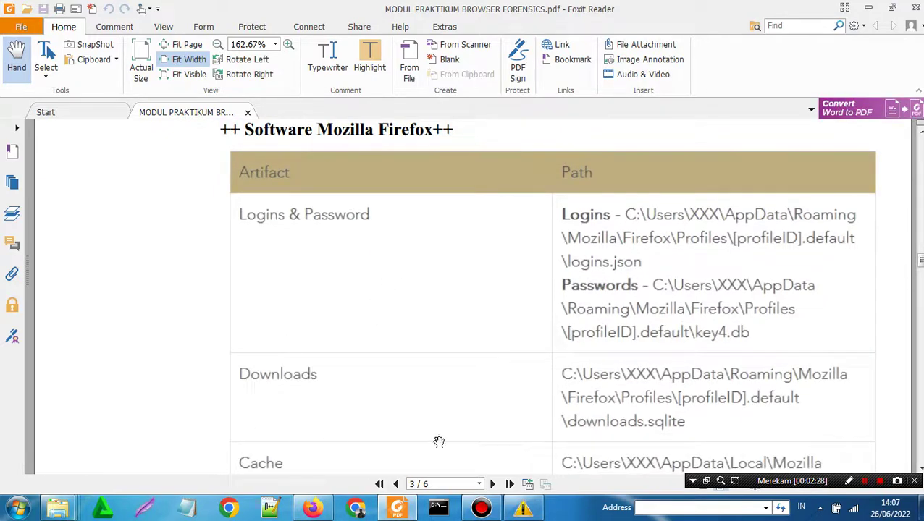
pyautogui.scroll(2, 246, 340)
pyautogui.scroll(-1, 281, 323)
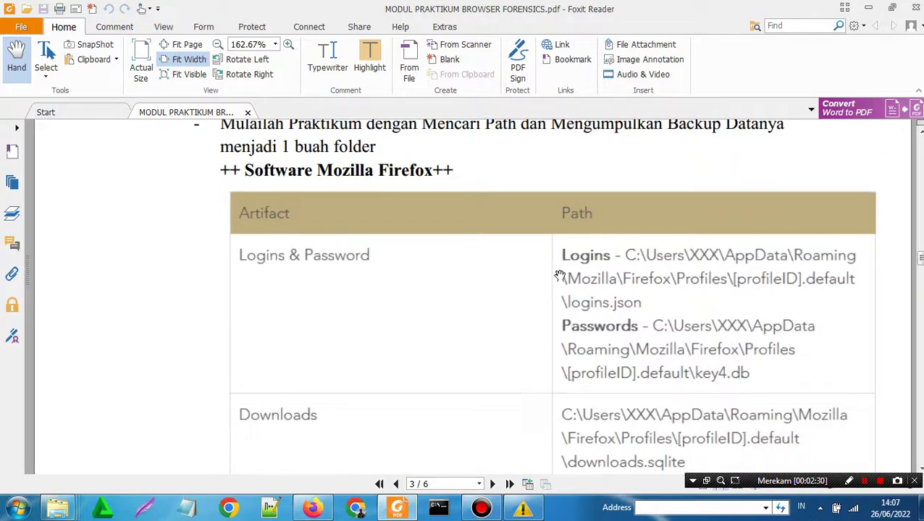
pyautogui.scroll(-4, 608, 312)
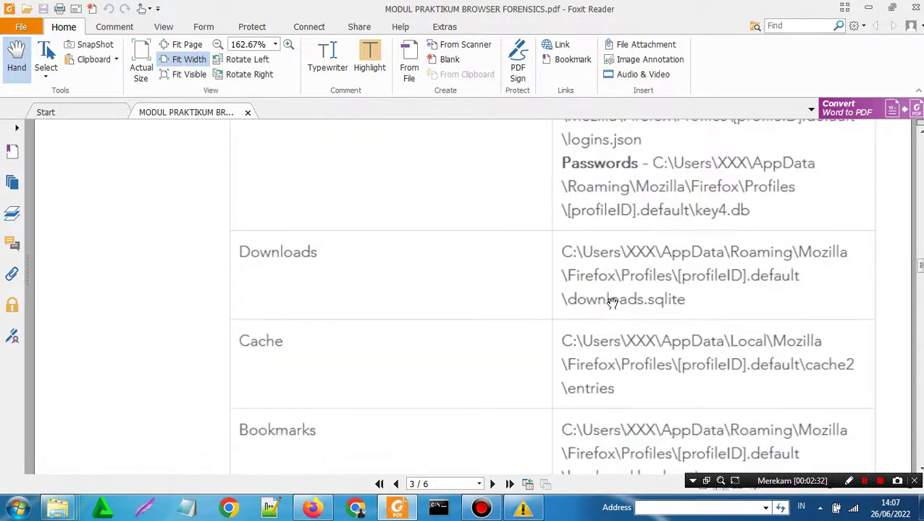
pyautogui.scroll(-2, 612, 302)
pyautogui.scroll(1, 637, 218)
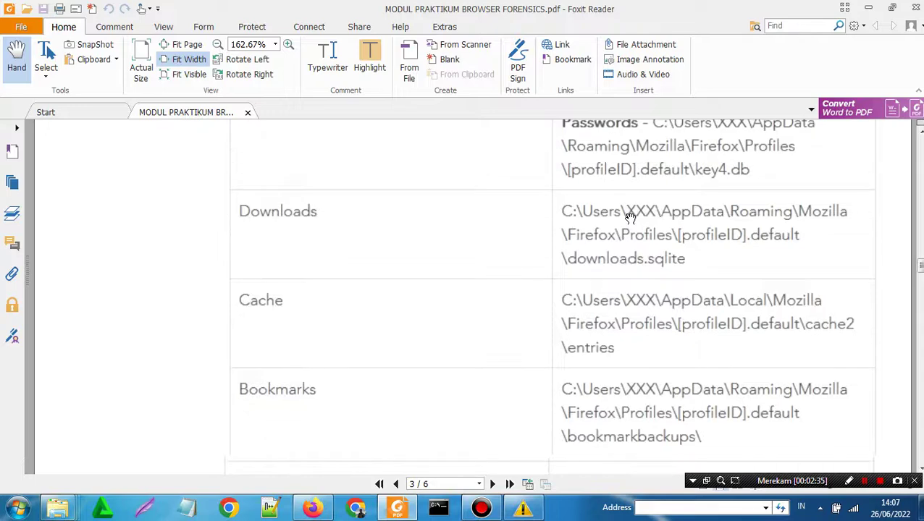
pyautogui.scroll(1, 630, 217)
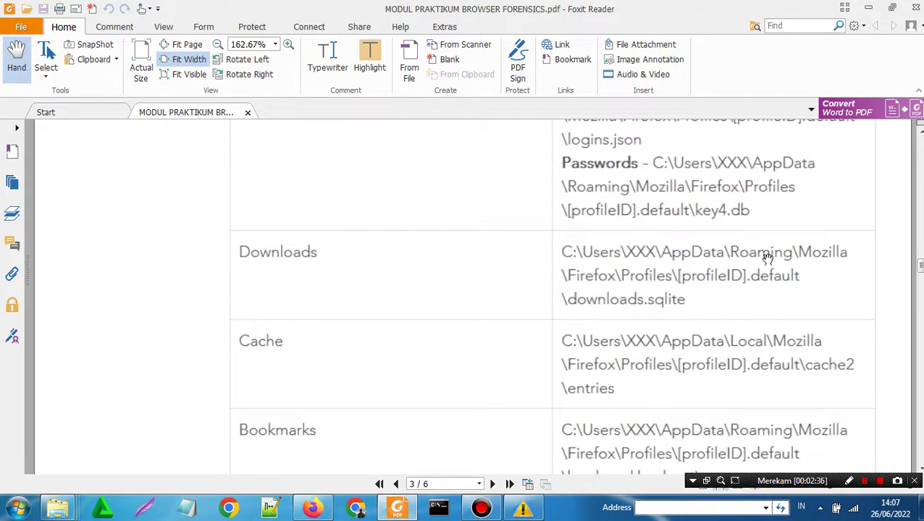
pyautogui.scroll(1, 644, 290)
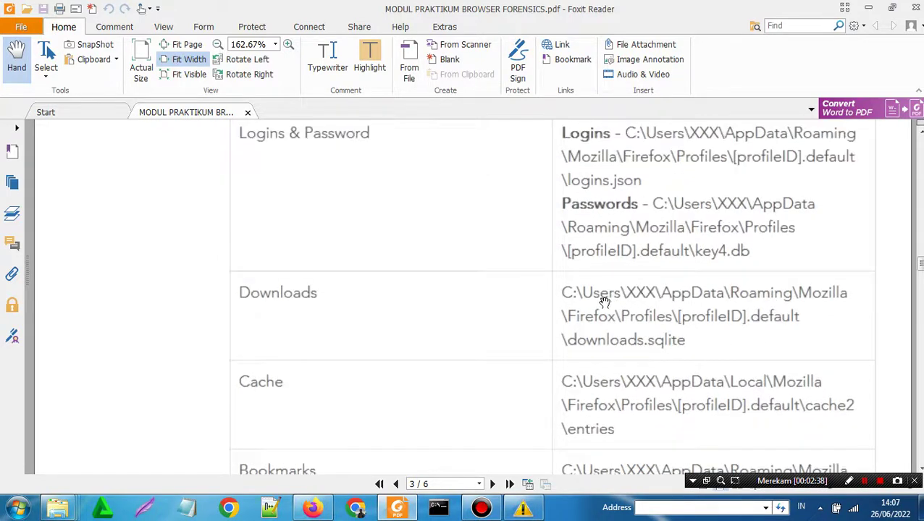
pyautogui.scroll(2, 644, 309)
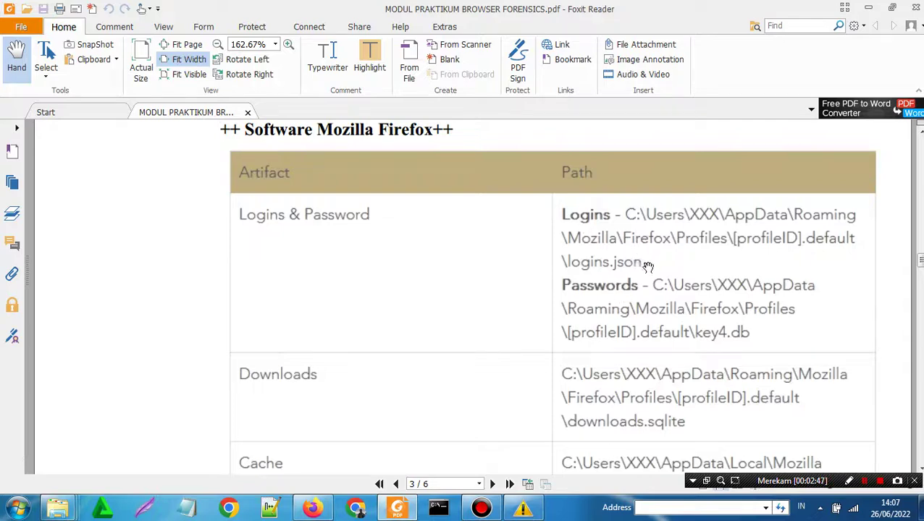
pyautogui.scroll(-3, 645, 267)
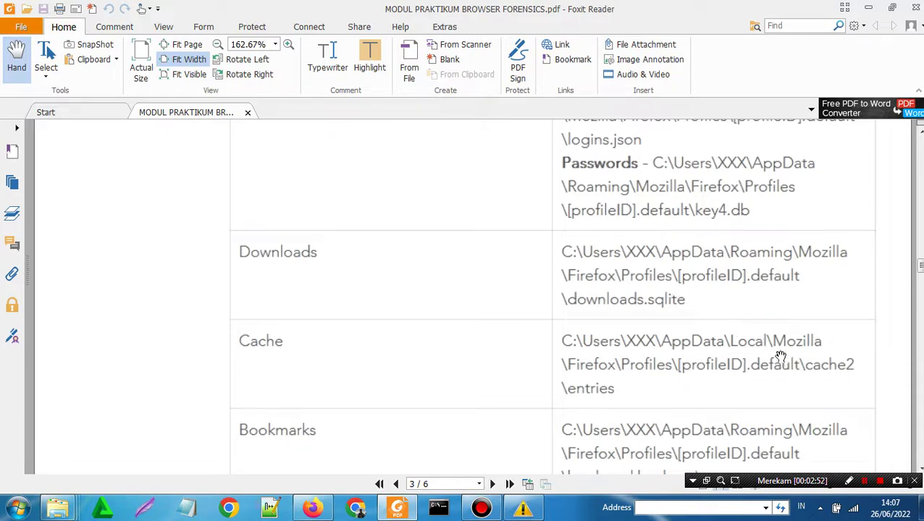
# Compare the Firefox cache path under Local with the Roaming paths, and read the bookmarks and extensions paths
pyautogui.scroll(3, 651, 272)
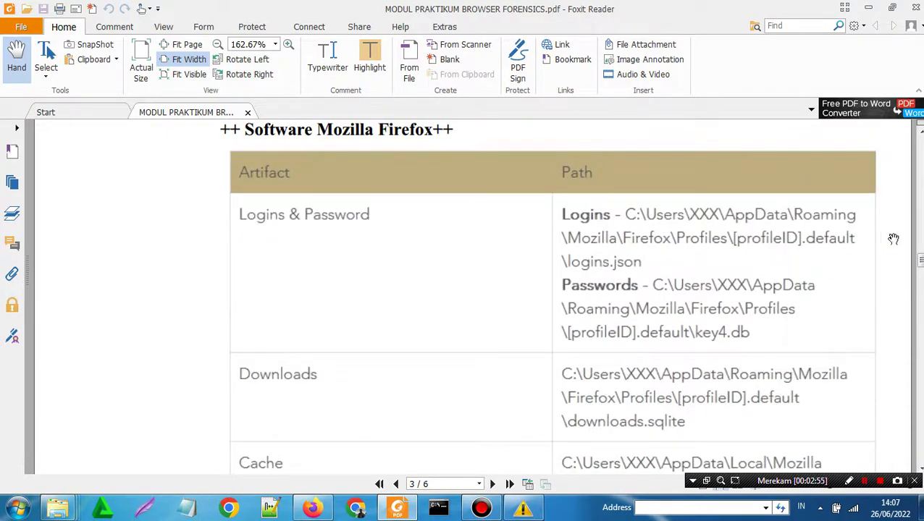
pyautogui.scroll(-3, 738, 241)
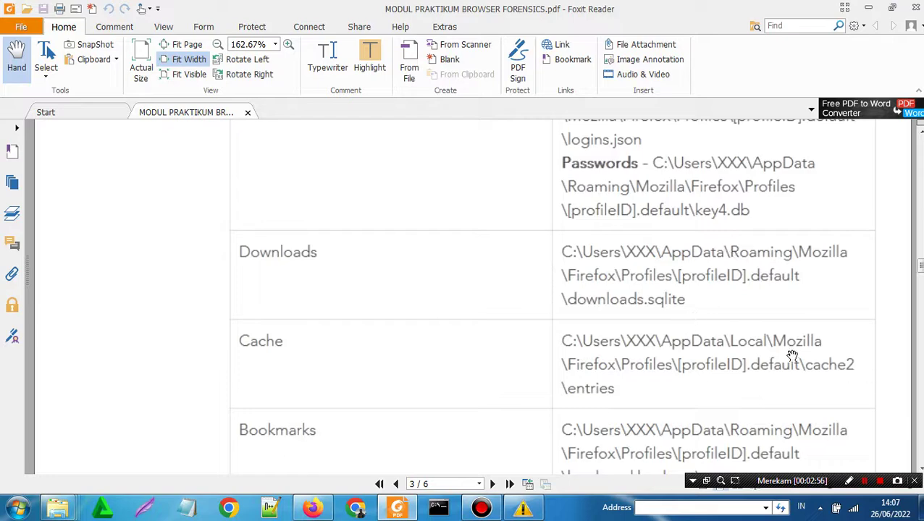
pyautogui.scroll(3, 612, 289)
pyautogui.scroll(-3, 636, 275)
pyautogui.scroll(-7, 651, 298)
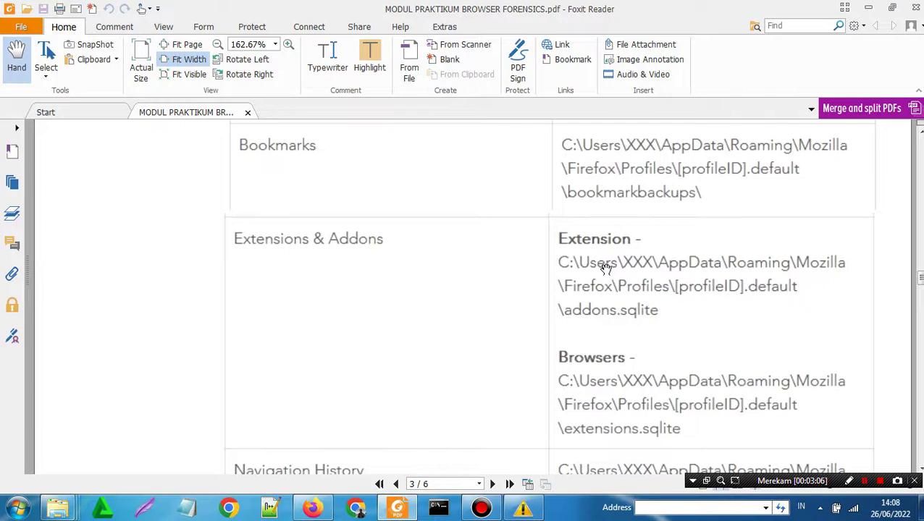
# Examine the Google Chrome artifact table on page 4 for the paths of logins, downloads, cache, bookmarks, extensions, history and form data
pyautogui.scroll(-14, 605, 268)
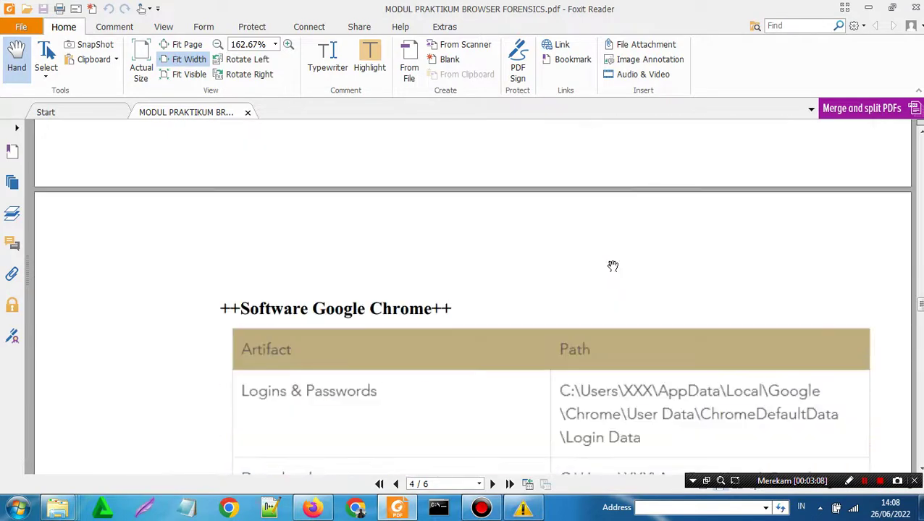
pyautogui.scroll(-10, 610, 265)
pyautogui.scroll(7, 342, 237)
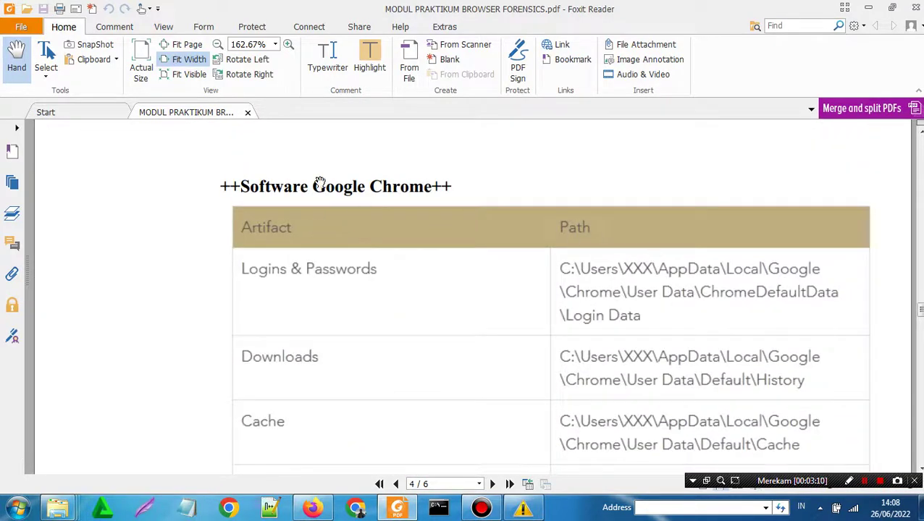
pyautogui.scroll(-8, 776, 237)
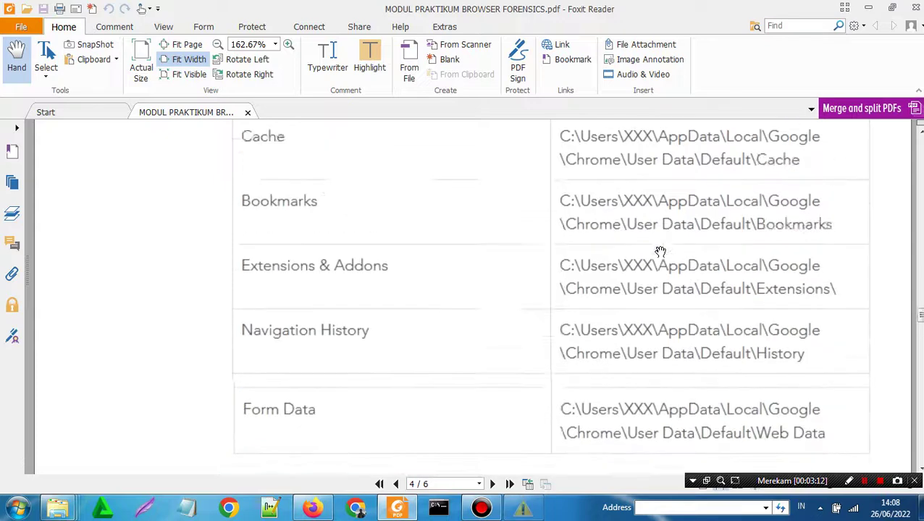
pyautogui.scroll(8, 660, 251)
pyautogui.scroll(-7, 728, 258)
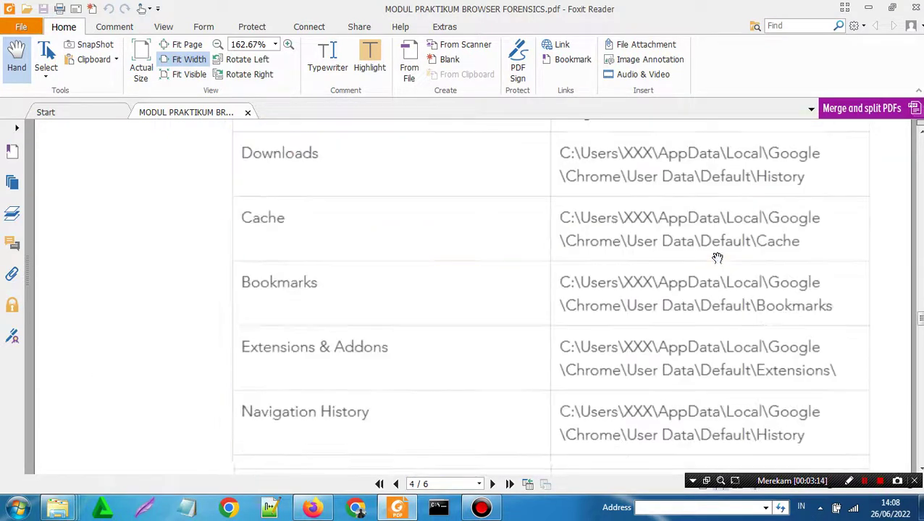
# Compare the example Browser Forensic folder structure on page 4 with the artifact categories in the Chrome table
pyautogui.scroll(-6, 612, 235)
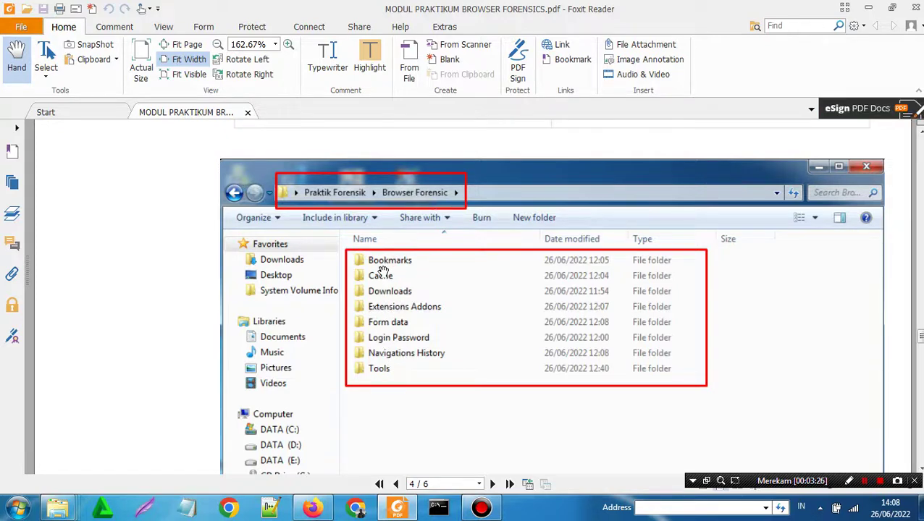
pyautogui.scroll(8, 385, 266)
pyautogui.scroll(-5, 367, 190)
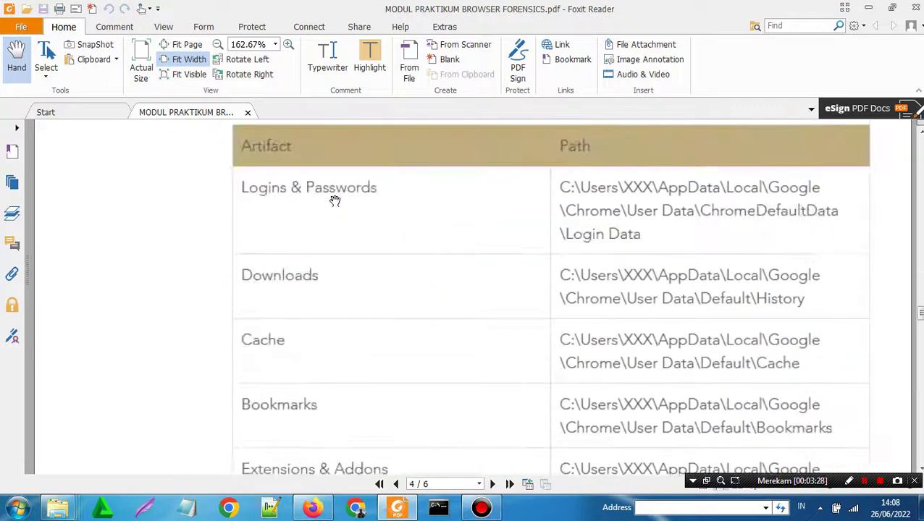
pyautogui.scroll(-2, 302, 316)
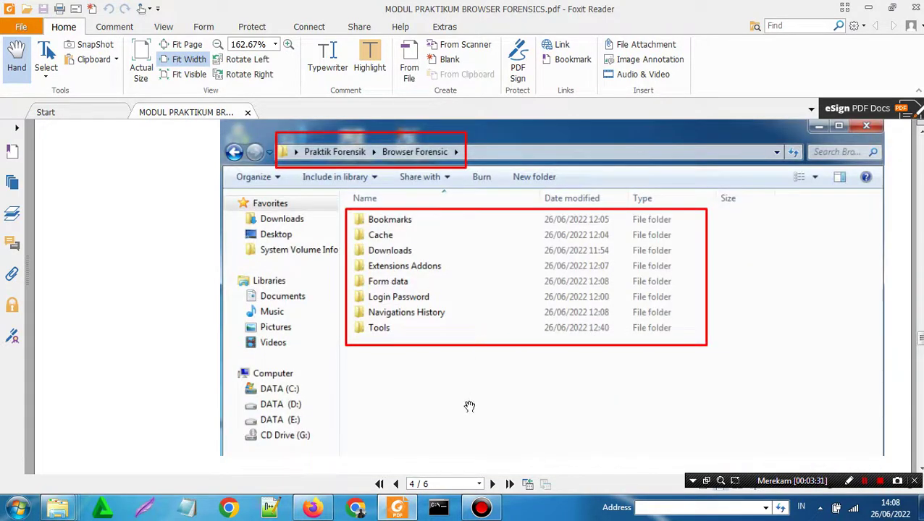
pyautogui.scroll(3, 500, 273)
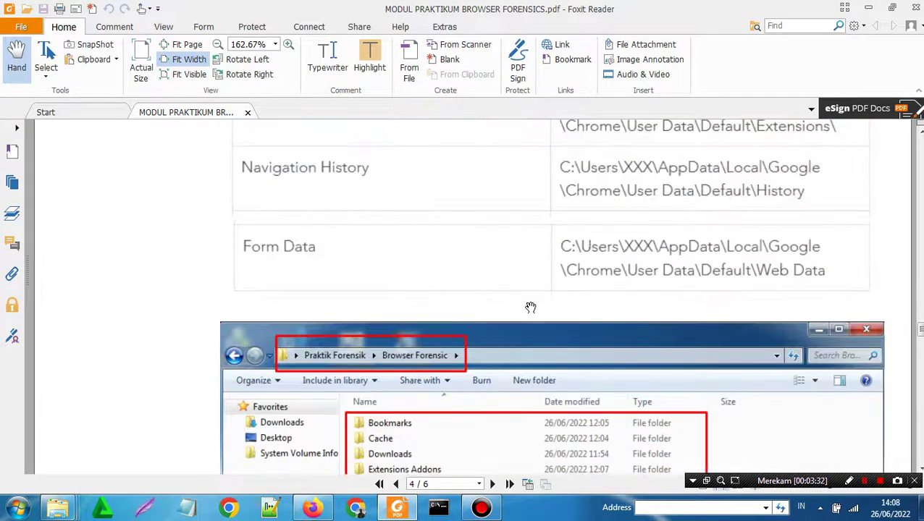
pyautogui.scroll(-2, 530, 308)
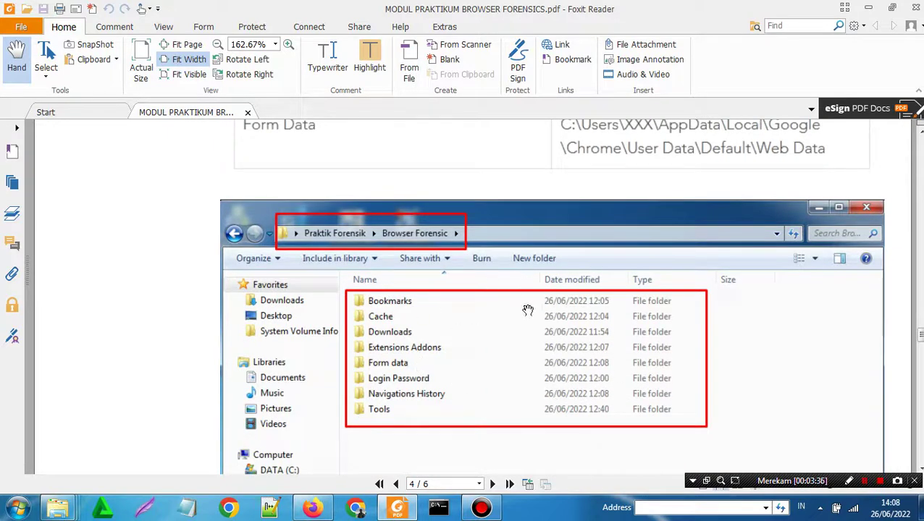
# Reduce the document zoom to 137.40% at the software forensics section on page 5, moving the recorder bar off the zoom control
pyautogui.scroll(-8, 526, 311)
pyautogui.scroll(-3, 503, 315)
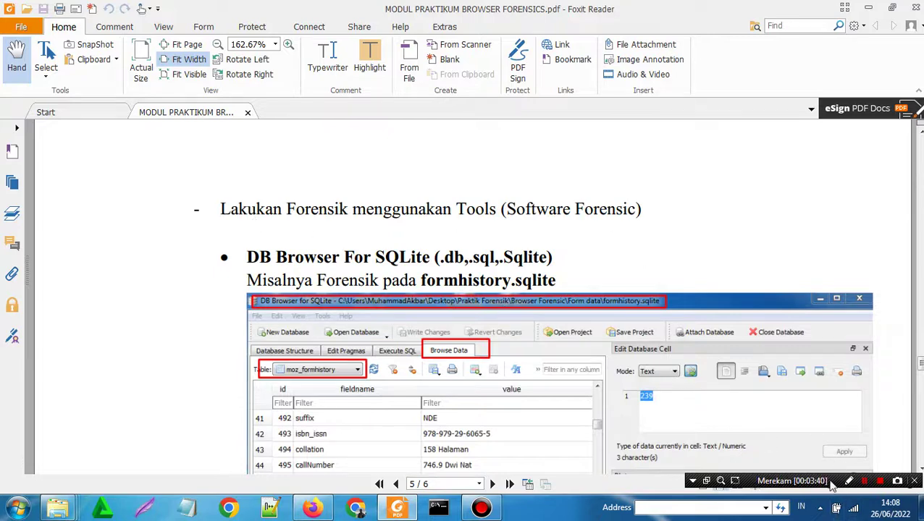
pyautogui.moveTo(830, 485)
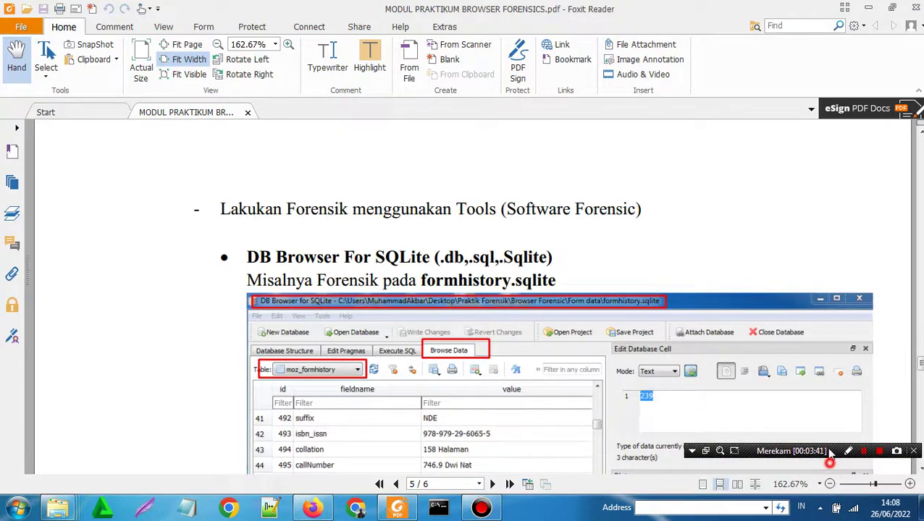
pyautogui.click(879, 485)
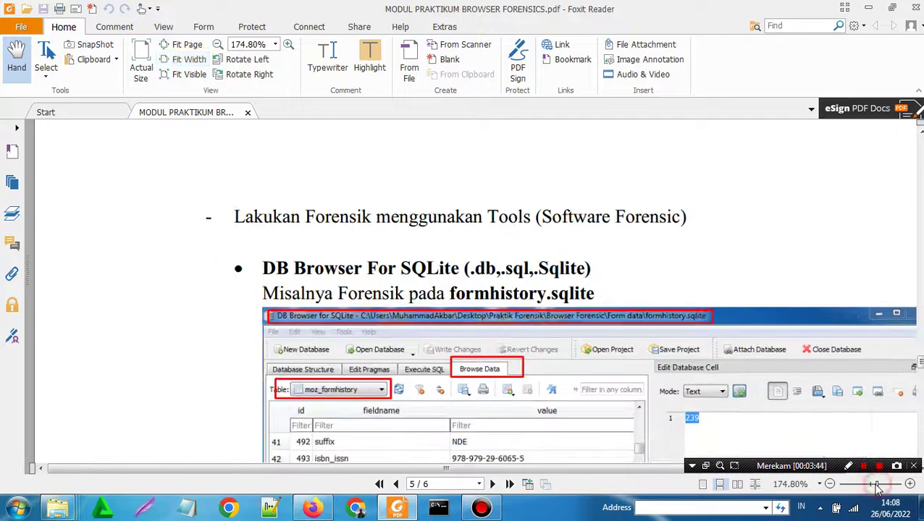
pyautogui.moveTo(879, 486); pyautogui.dragTo(875, 487)
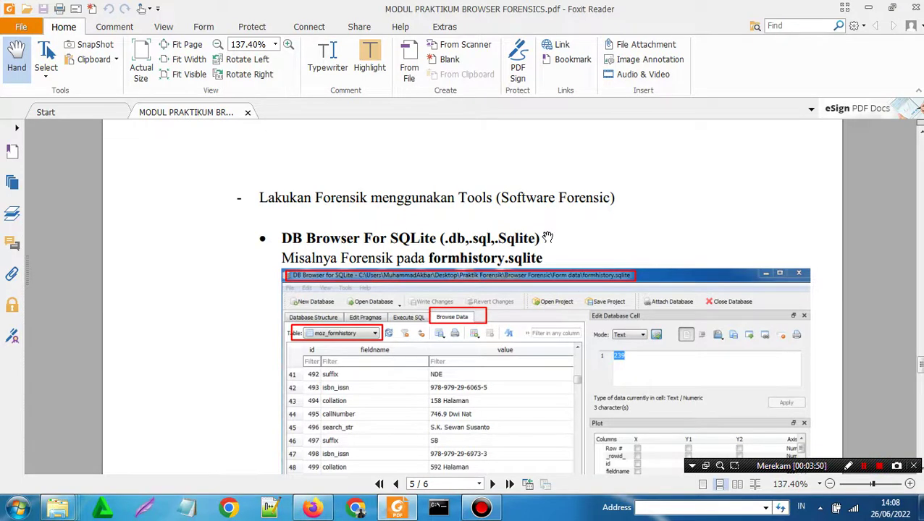
# Read the DB Browser for SQLite, BrowsingHistoryView and WinHex examples, through the forensic results and reference in sections E and F
pyautogui.scroll(-4, 547, 238)
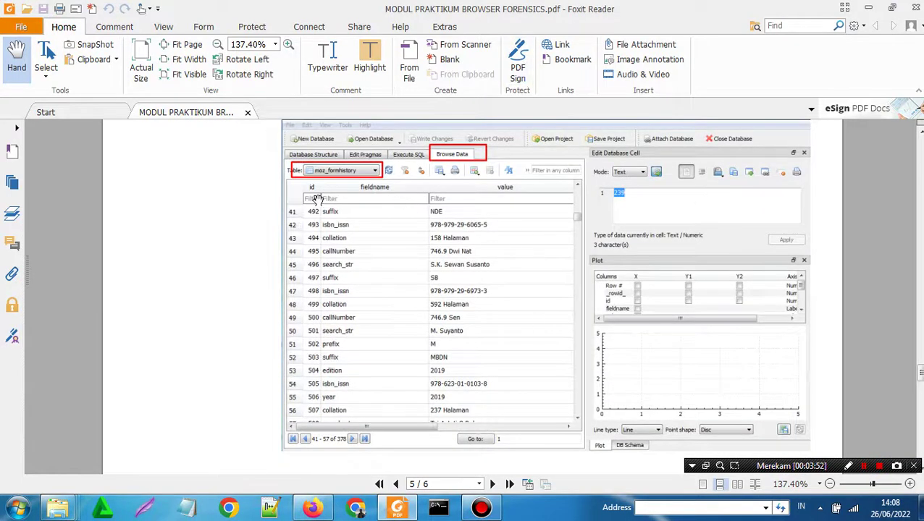
pyautogui.scroll(-7, 457, 273)
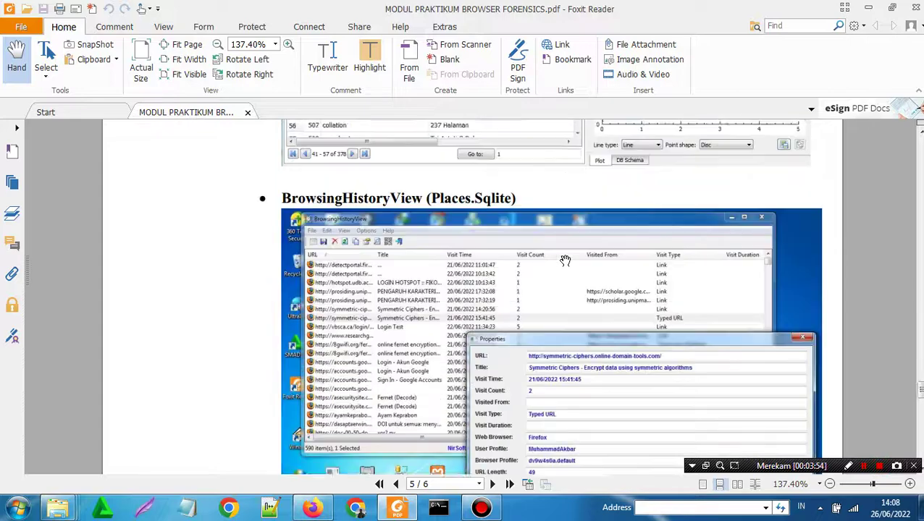
pyautogui.scroll(1, 281, 255)
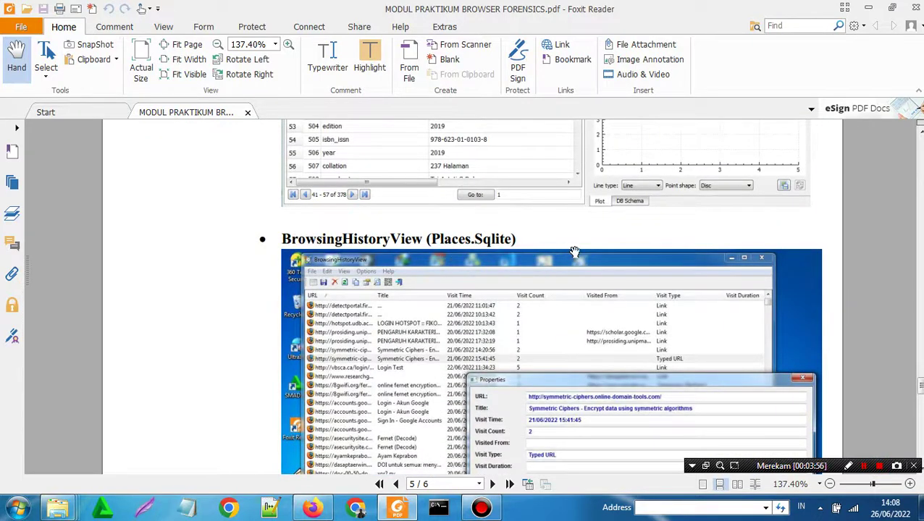
pyautogui.scroll(-3, 574, 251)
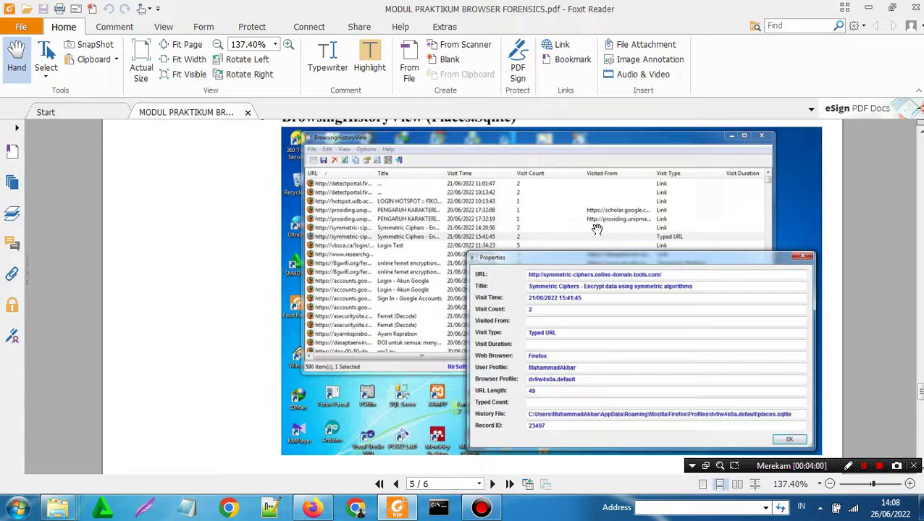
pyautogui.scroll(4, 566, 264)
pyautogui.scroll(-8, 553, 303)
pyautogui.scroll(-9, 521, 342)
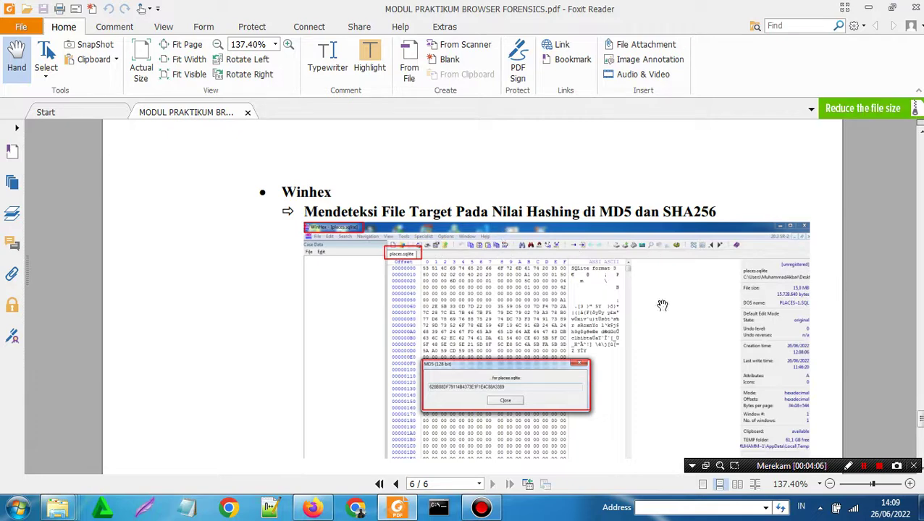
pyautogui.scroll(-5, 612, 359)
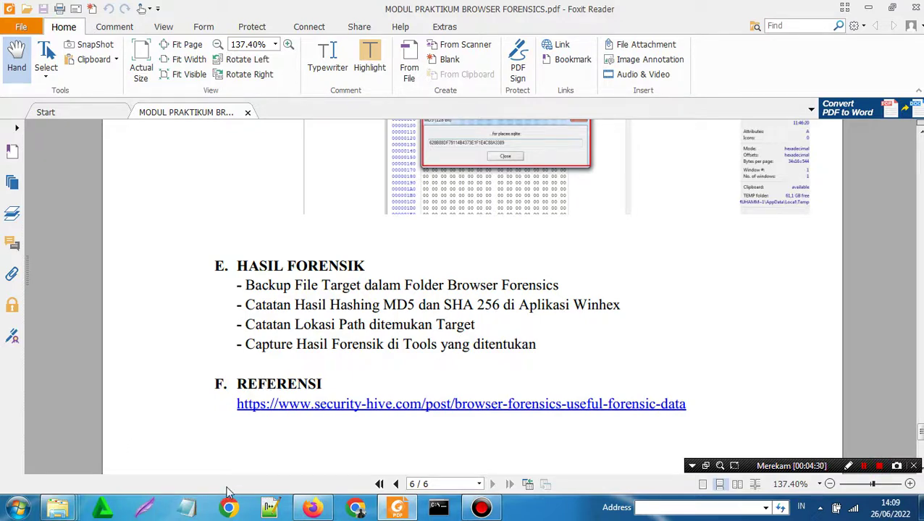
# Write a Notepad list reading "1. ROAMING" and "2. LOCAL", and minimize the note to return to the module
pyautogui.click(189, 509)
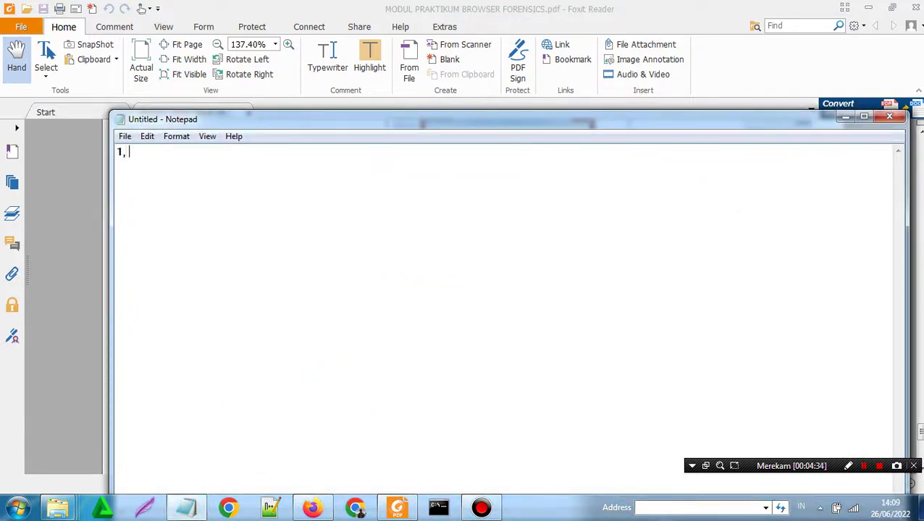
pyautogui.write('1.ROAMING')
pyautogui.press('Return')
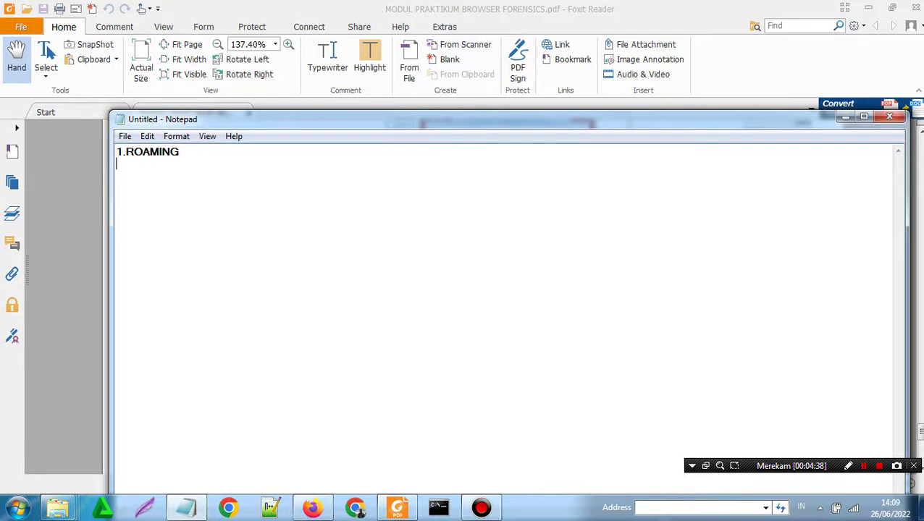
pyautogui.write('2. LOCAL')
pyautogui.click(126, 153)
pyautogui.click(341, 147)
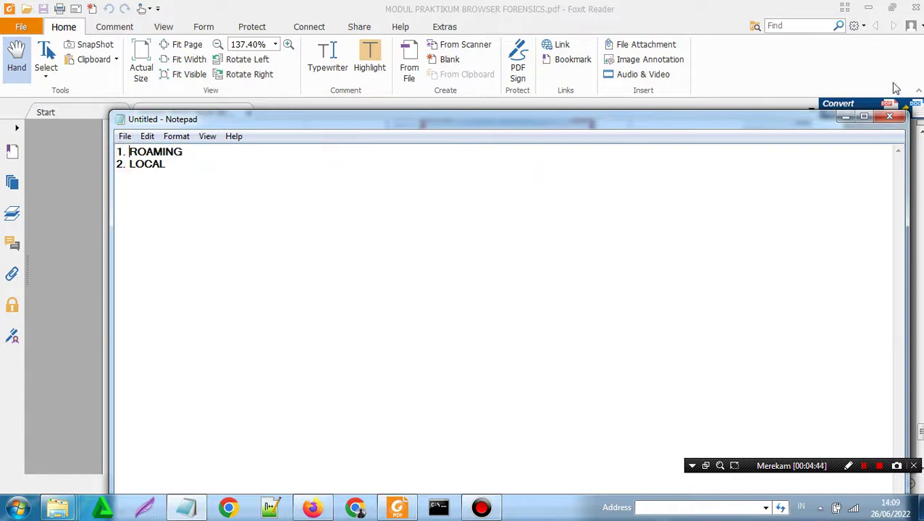
pyautogui.click(845, 116)
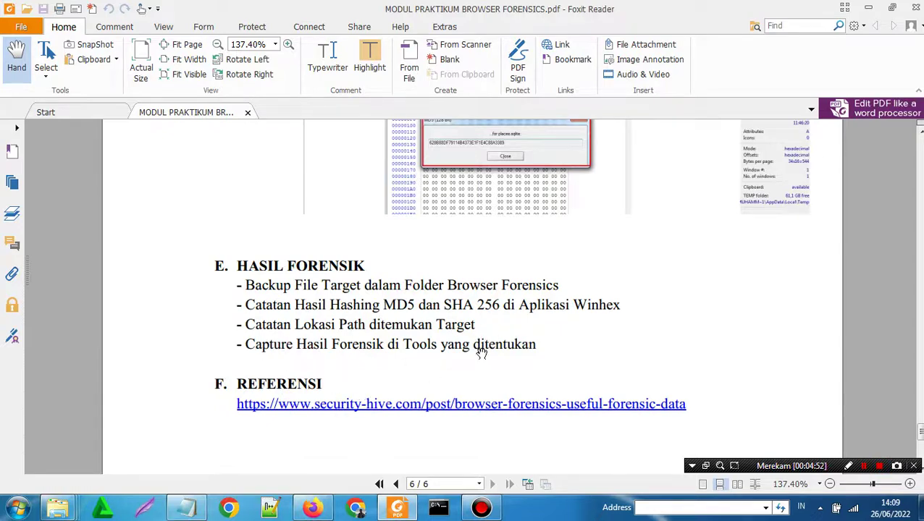
# Review the module's example screenshots for BrowsingHistoryView, DB Browser for SQLite and WinHex hashing again
pyautogui.scroll(10, 481, 353)
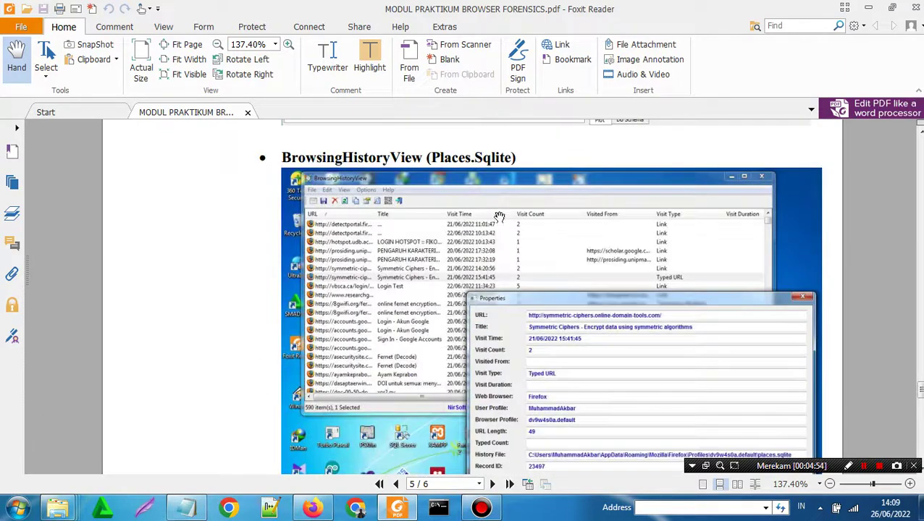
pyautogui.scroll(8, 484, 316)
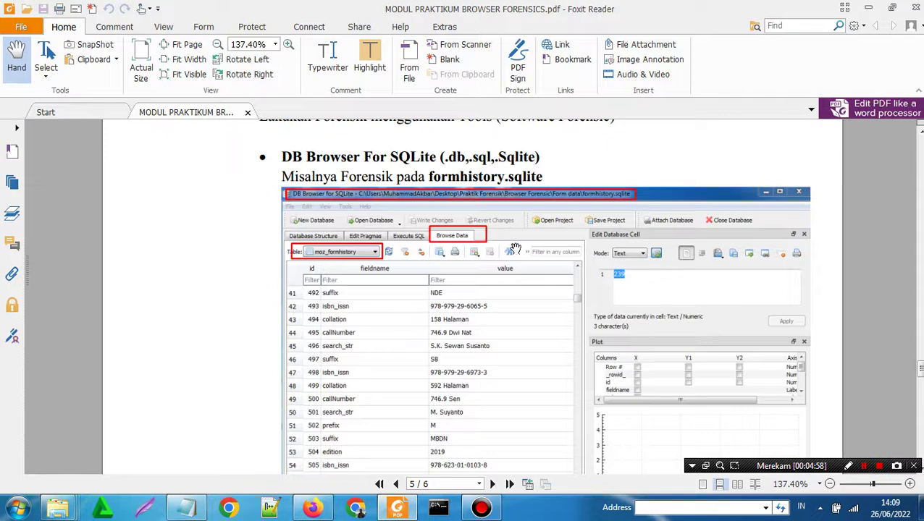
pyautogui.scroll(2, 513, 252)
pyautogui.scroll(-10, 510, 258)
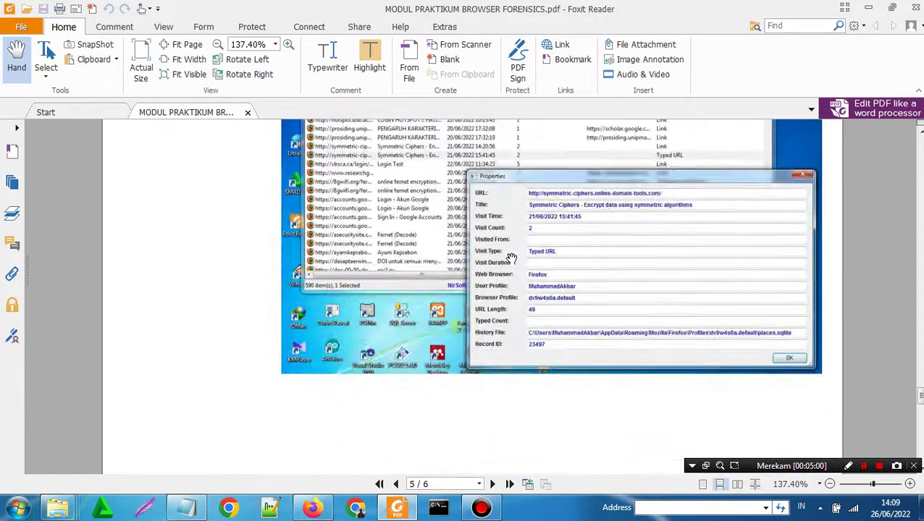
pyautogui.scroll(-4, 489, 288)
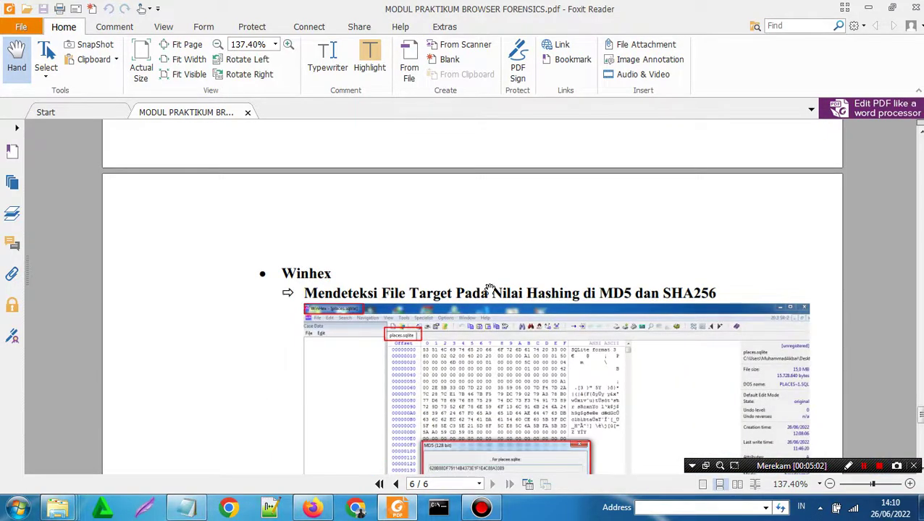
# Recheck the section E required results against the WinHex MD5 example, and minimize the PDF reader to reach the desktop
pyautogui.scroll(-8, 484, 284)
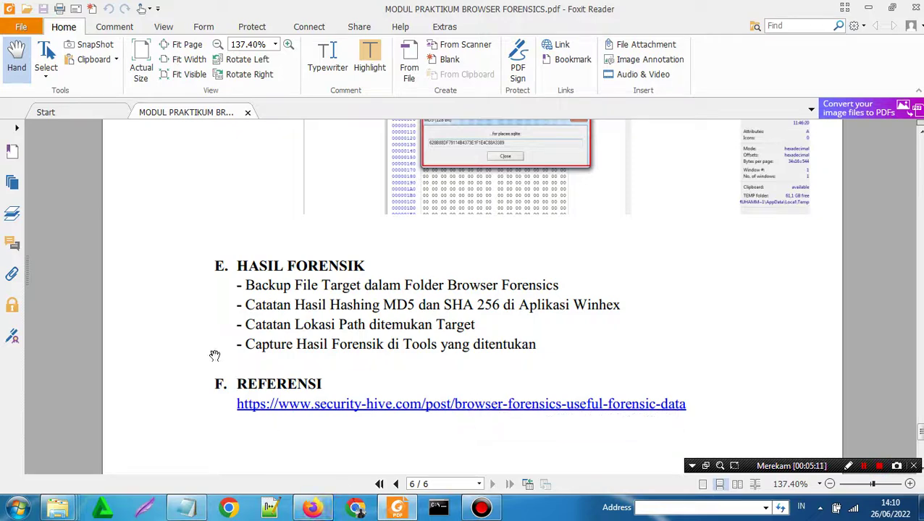
pyautogui.scroll(-1, 382, 274)
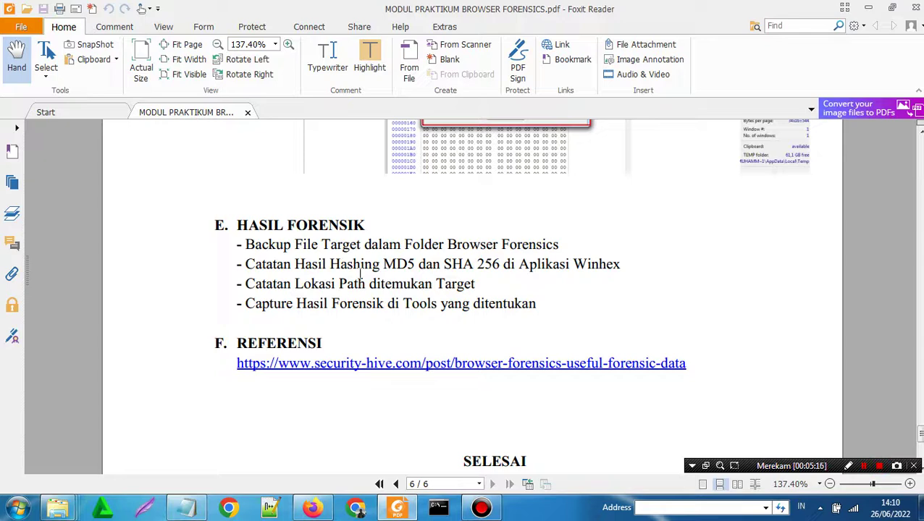
pyautogui.scroll(3, 342, 253)
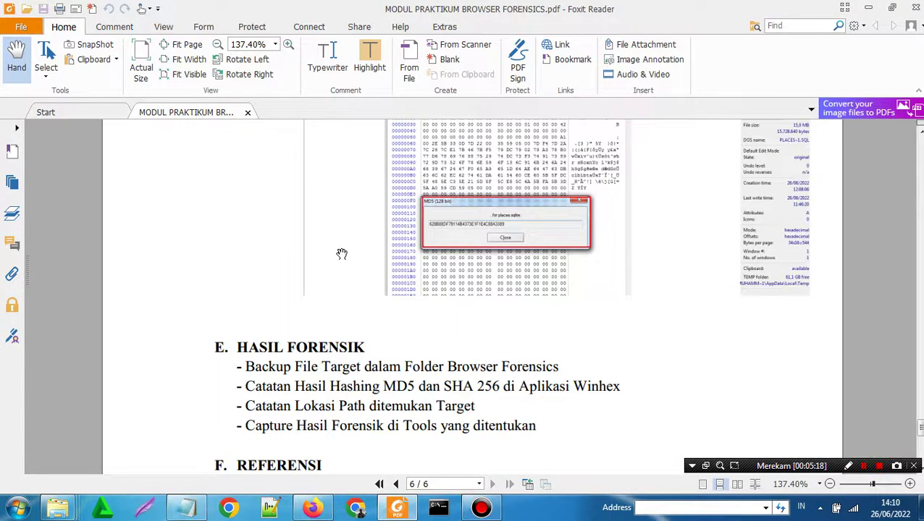
pyautogui.scroll(-2, 341, 254)
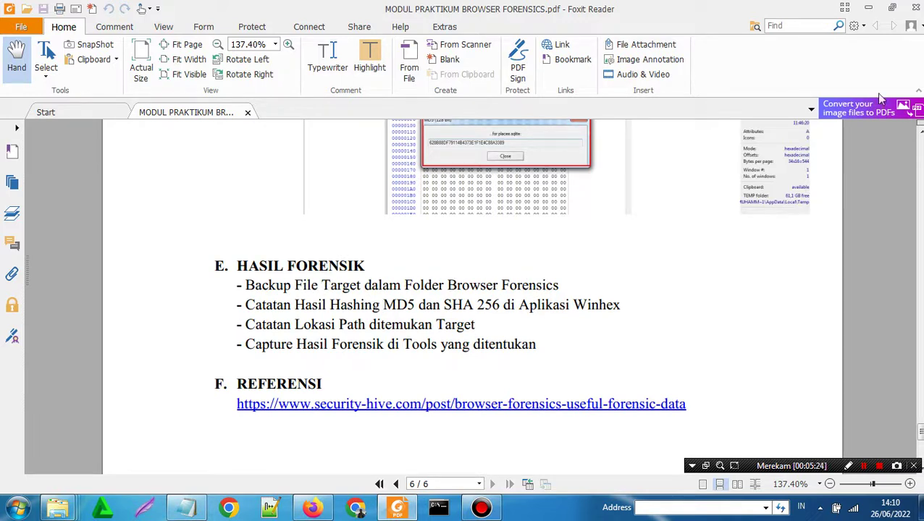
pyautogui.click(868, 8)
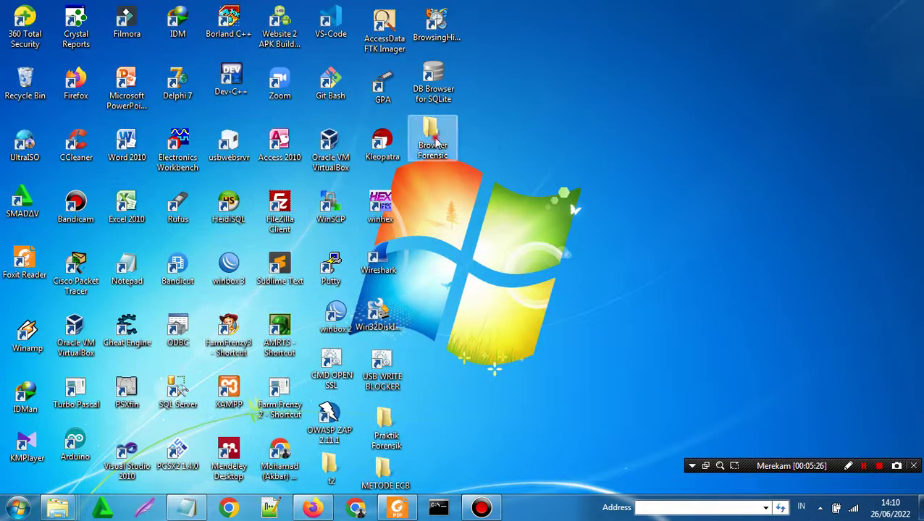
# Open BACKUP FILE TARGET in the desktop's Browser Forensic folder and view the files in its Bookmarks\bookmarkbackups subfolder
pyautogui.doubleClick(435, 142)
pyautogui.doubleClick(436, 90)
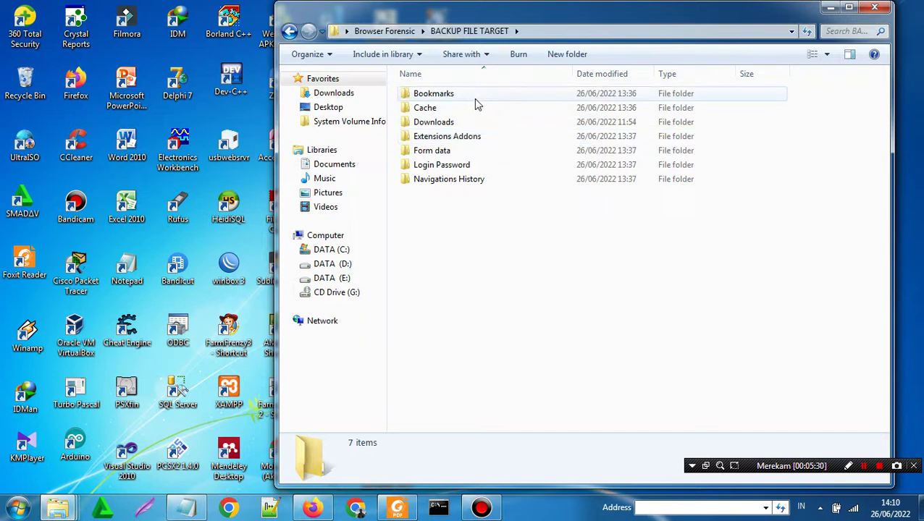
pyautogui.doubleClick(471, 95)
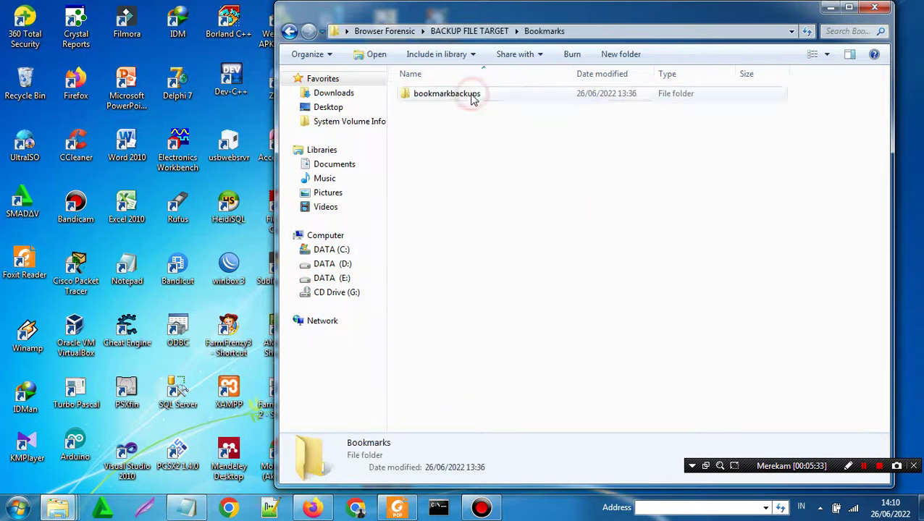
pyautogui.doubleClick(444, 95)
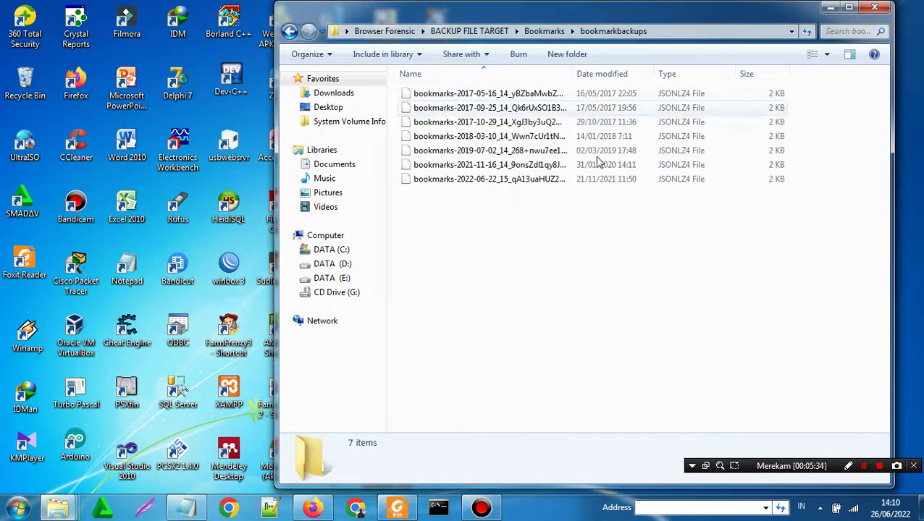
# View the backed-up files in Cache\entries, return to BACKUP FILE TARGET and minimize the folder window
pyautogui.click(493, 32)
pyautogui.doubleClick(452, 107)
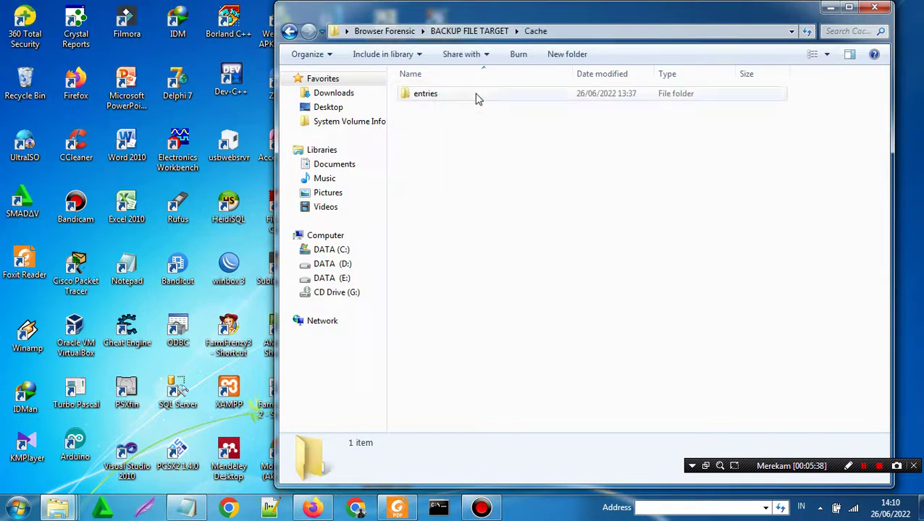
pyautogui.doubleClick(513, 95)
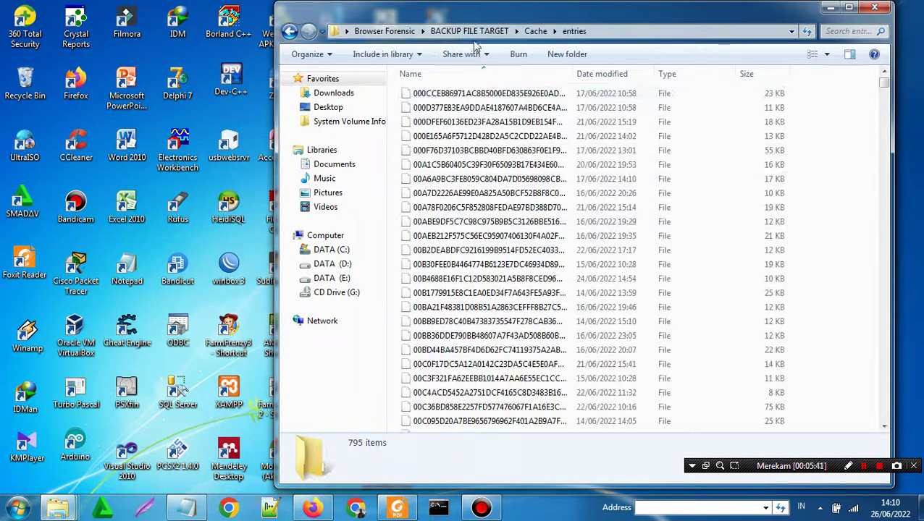
pyautogui.click(458, 31)
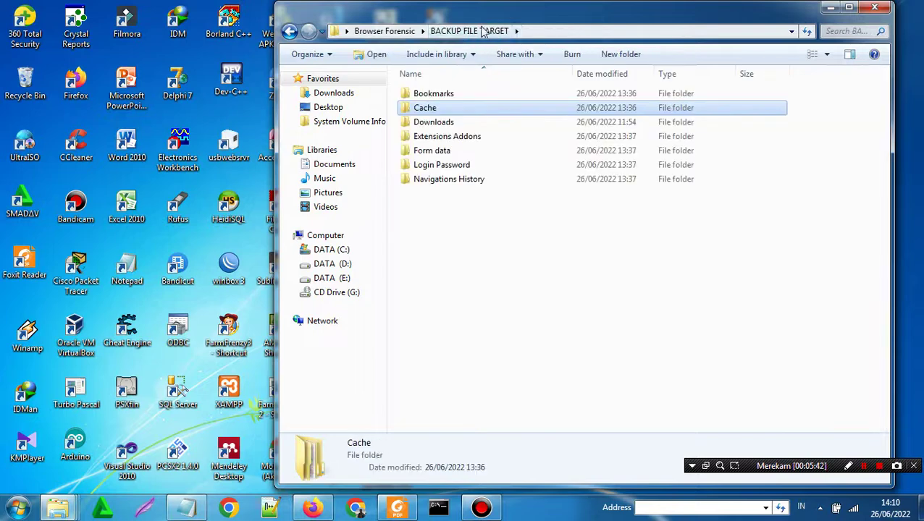
pyautogui.click(832, 8)
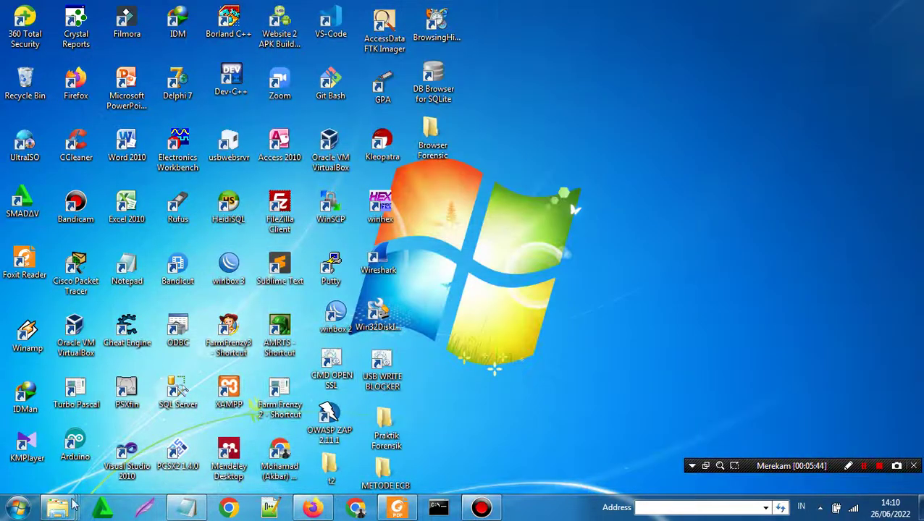
# Open a fresh file explorer window and browse drive C: to the AppData folder of the personal user account
pyautogui.rightClick(57, 510)
pyautogui.click(462, 375)
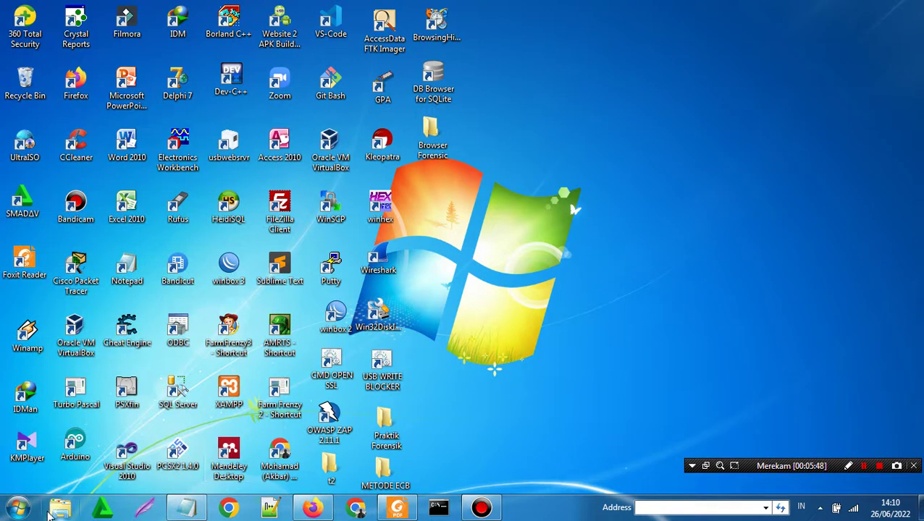
pyautogui.click(61, 509)
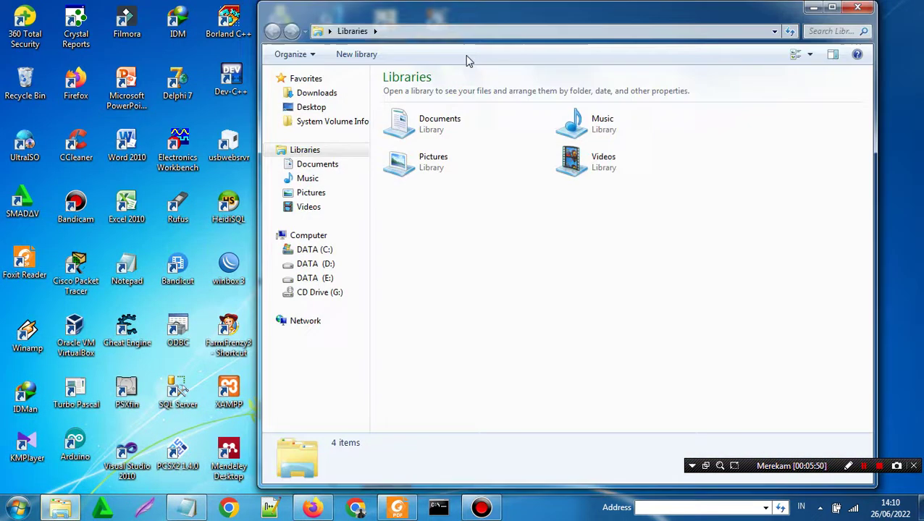
pyautogui.click(319, 250)
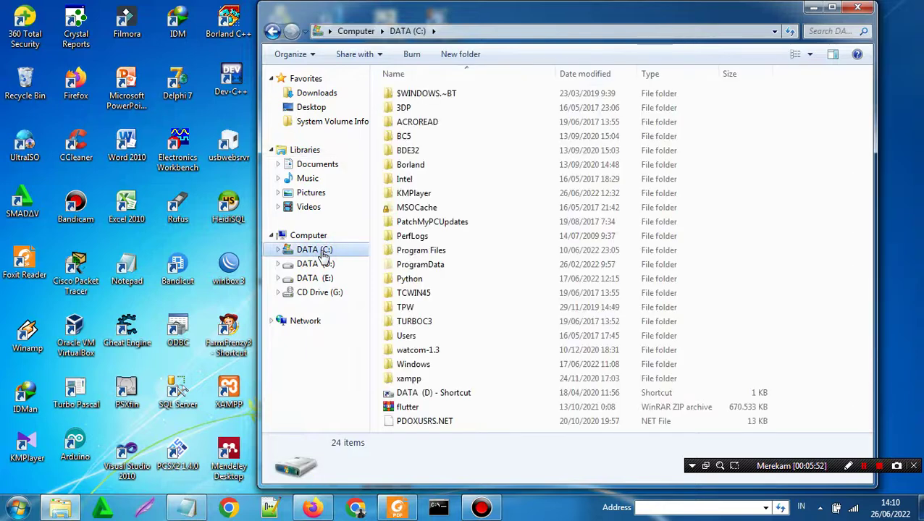
pyautogui.doubleClick(417, 336)
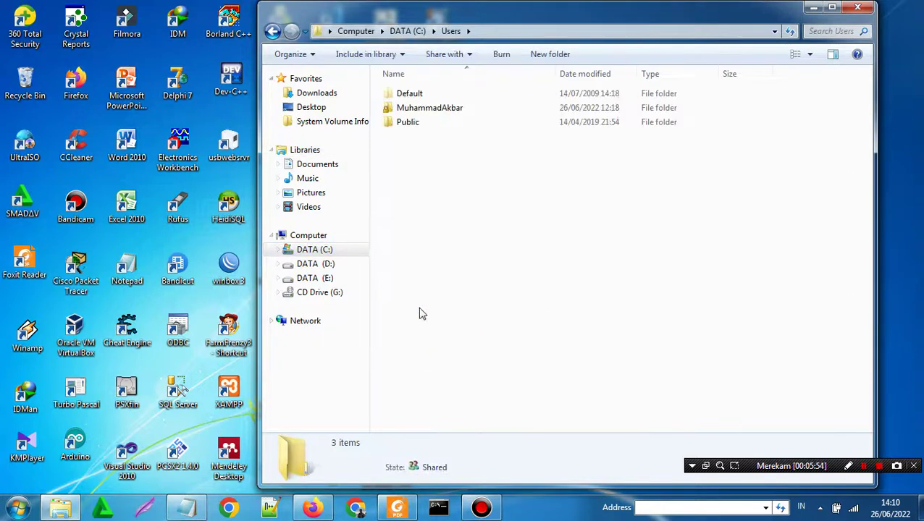
pyautogui.doubleClick(427, 110)
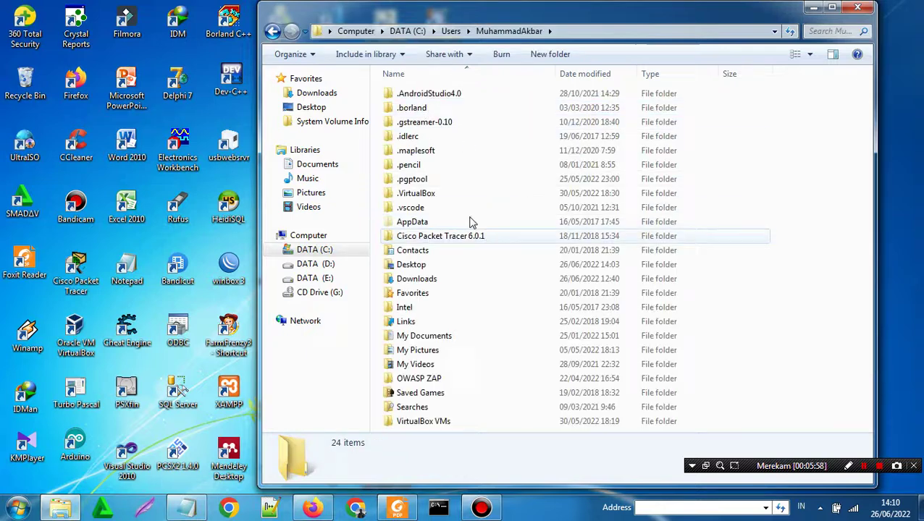
pyautogui.doubleClick(422, 224)
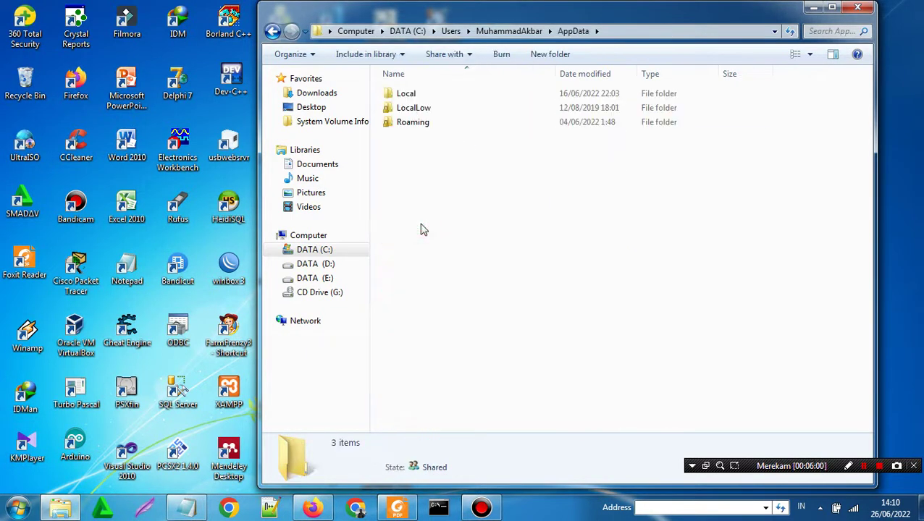
# From AppData, browse through Roaming, Mozilla, Firefox and Profiles into the dv9w4s0a.default profile folder
pyautogui.click(423, 96)
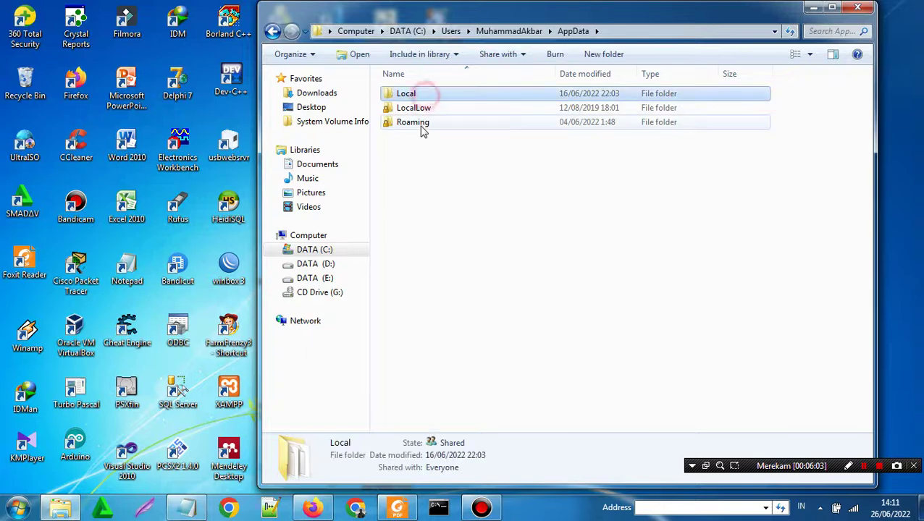
pyautogui.click(420, 123)
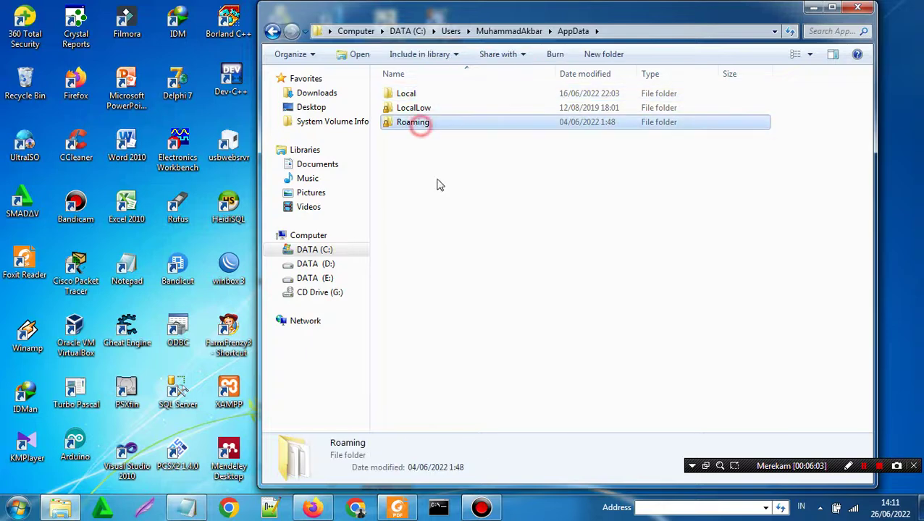
pyautogui.doubleClick(453, 128)
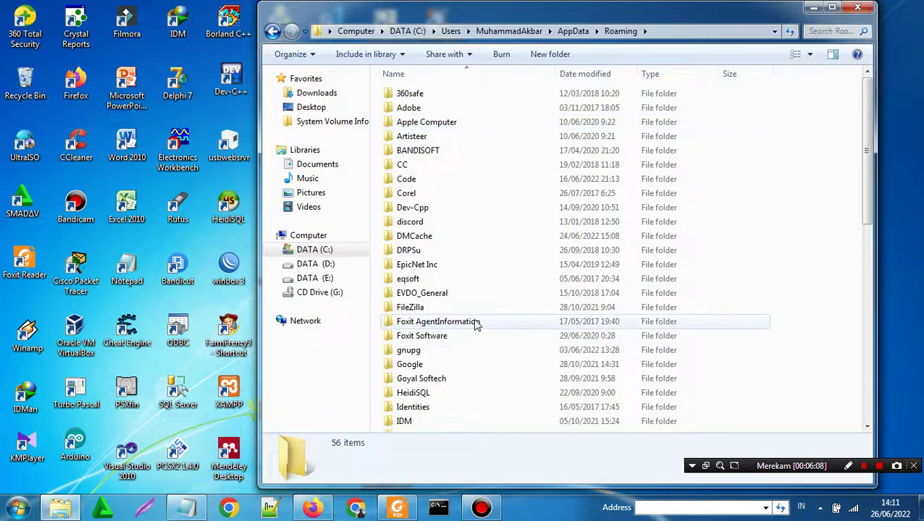
pyautogui.scroll(-5, 476, 325)
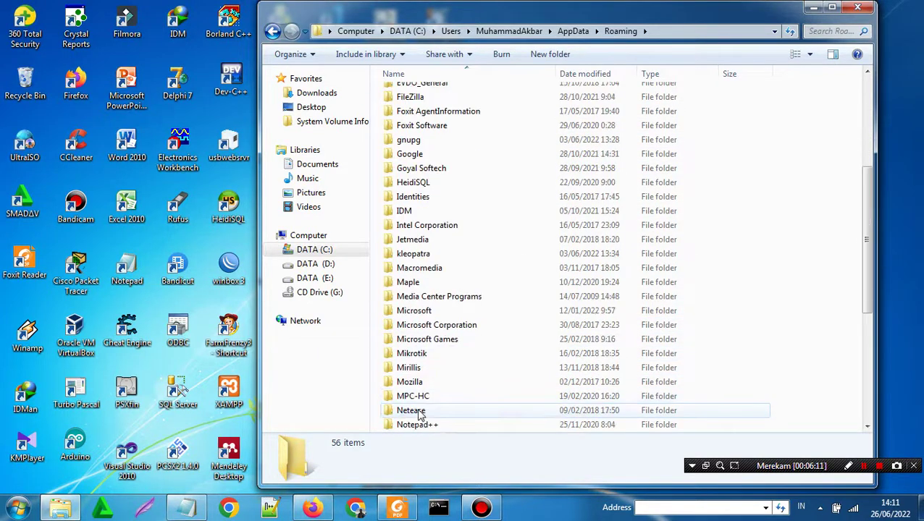
pyautogui.doubleClick(414, 383)
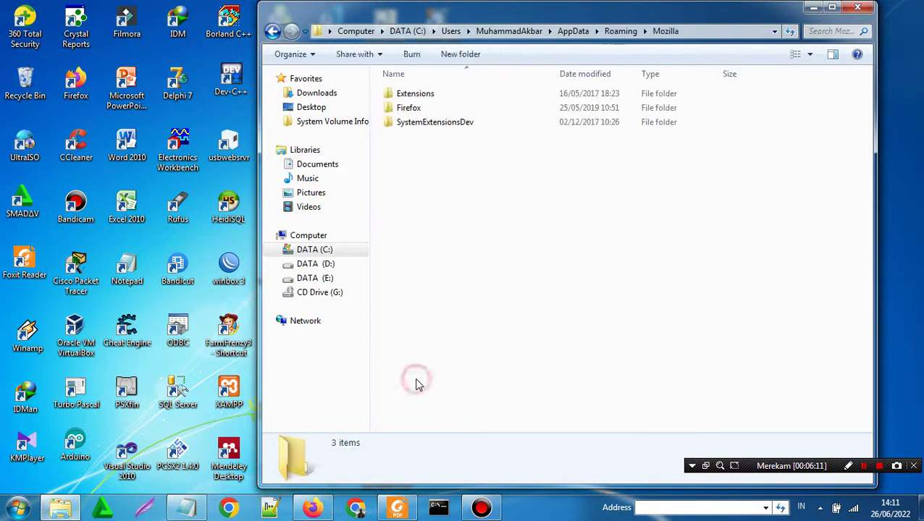
pyautogui.doubleClick(456, 109)
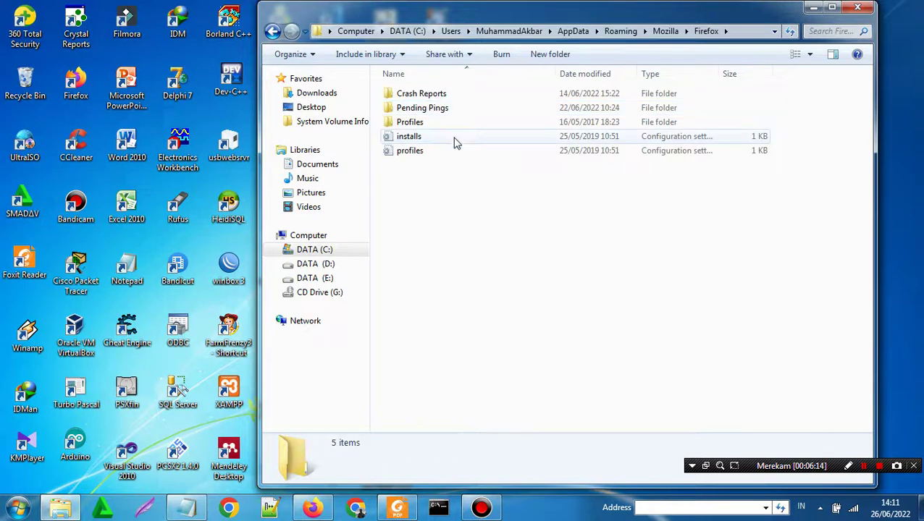
pyautogui.doubleClick(454, 124)
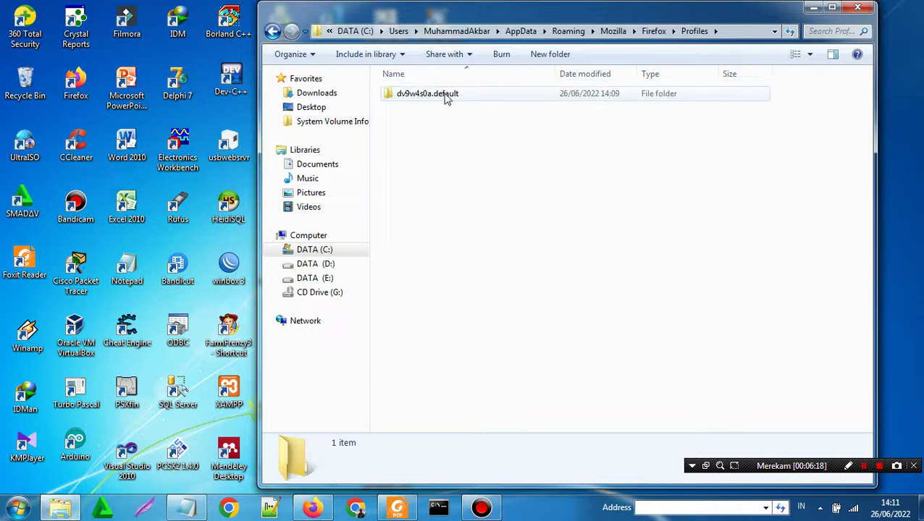
pyautogui.doubleClick(445, 96)
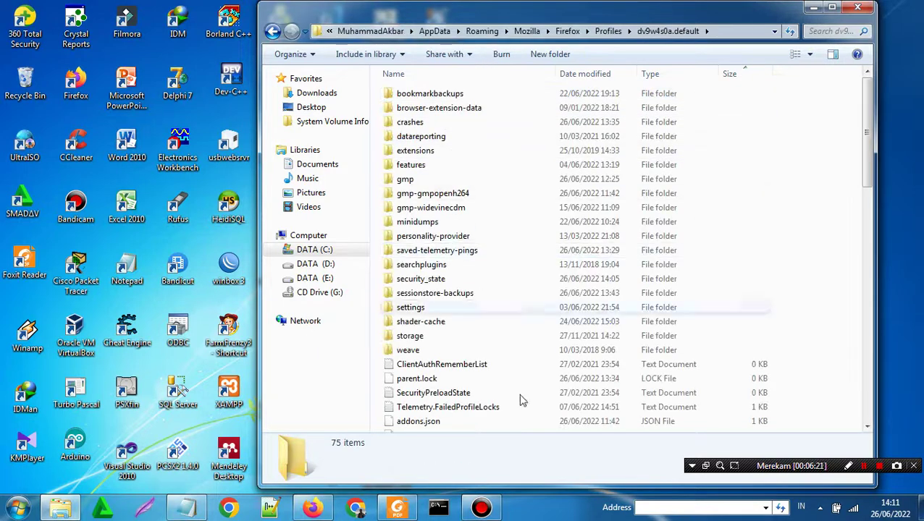
# Locate and select logins.json in the Firefox profile folder, and minimize the window
pyautogui.scroll(-5, 571, 264)
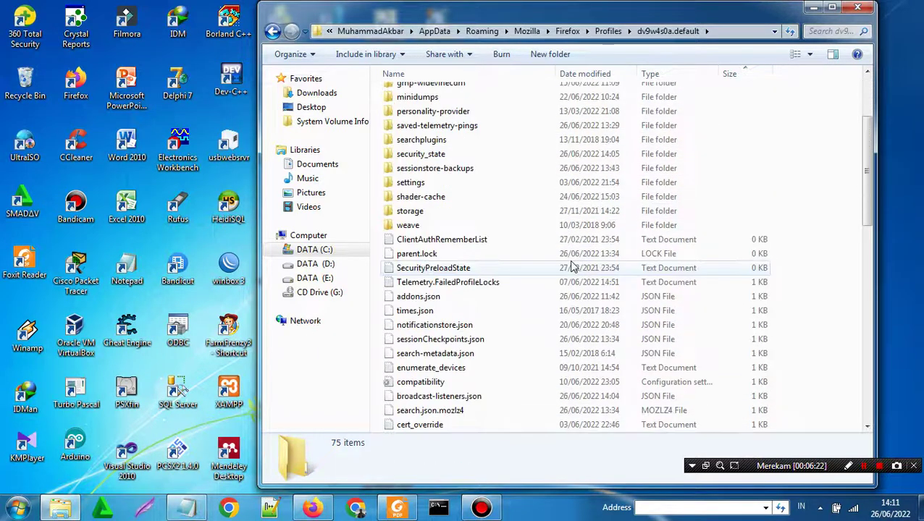
pyautogui.scroll(-9, 566, 272)
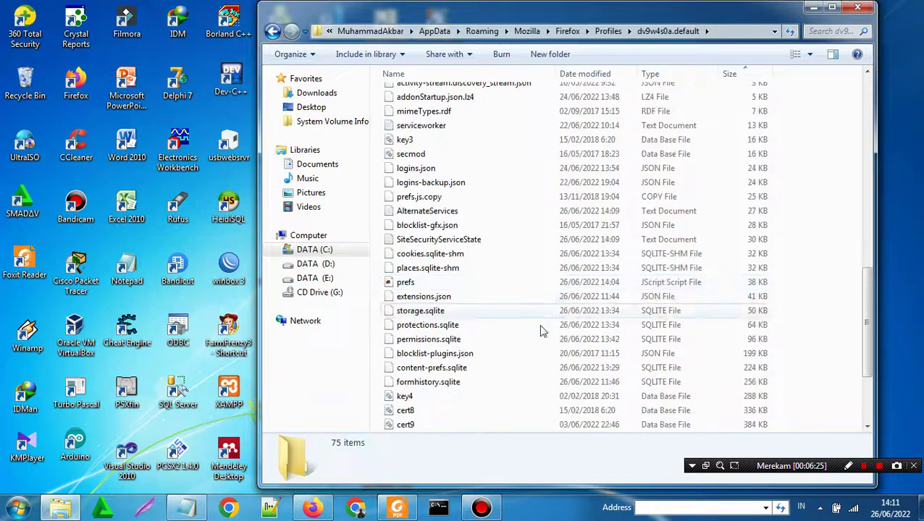
pyautogui.click(491, 169)
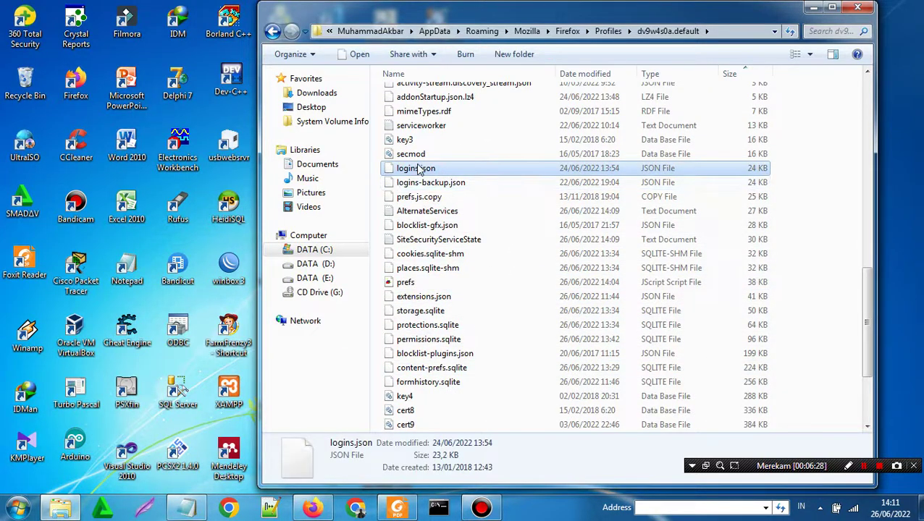
pyautogui.click(813, 7)
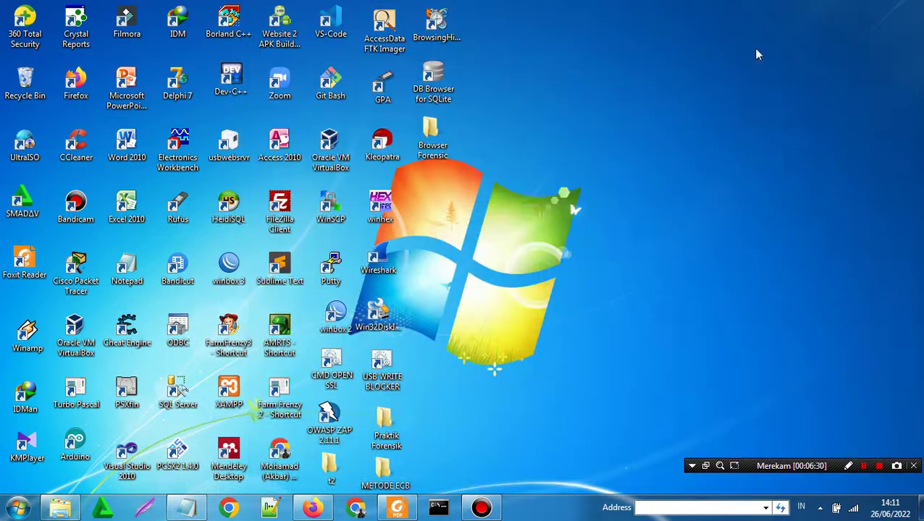
# Check logins.json and key4 in the Login Password folder of BACKUP FILE TARGET, and minimize the window
pyautogui.doubleClick(433, 134)
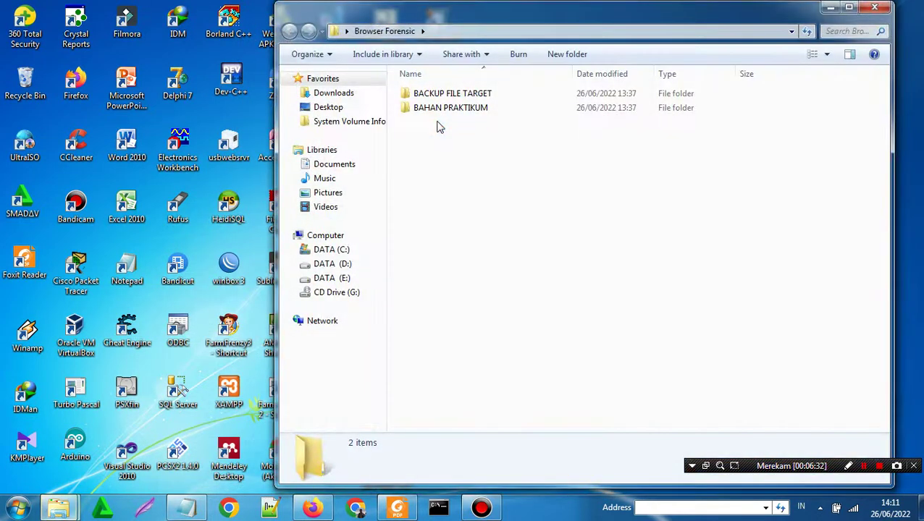
pyautogui.doubleClick(449, 97)
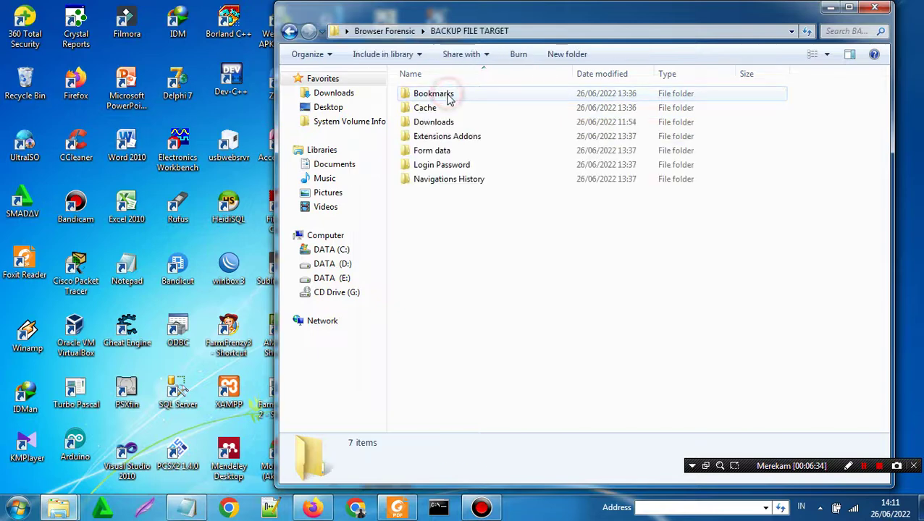
pyautogui.doubleClick(451, 165)
pyautogui.click(466, 108)
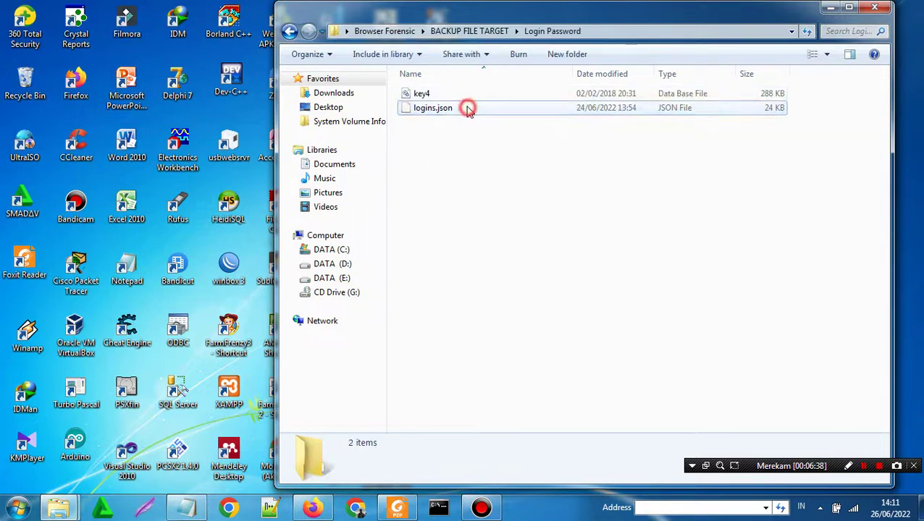
pyautogui.click(428, 94)
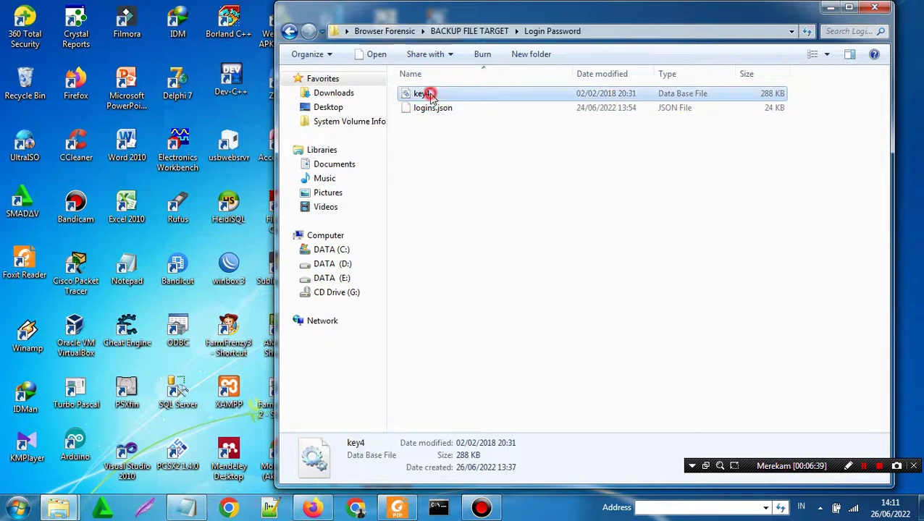
pyautogui.click(829, 8)
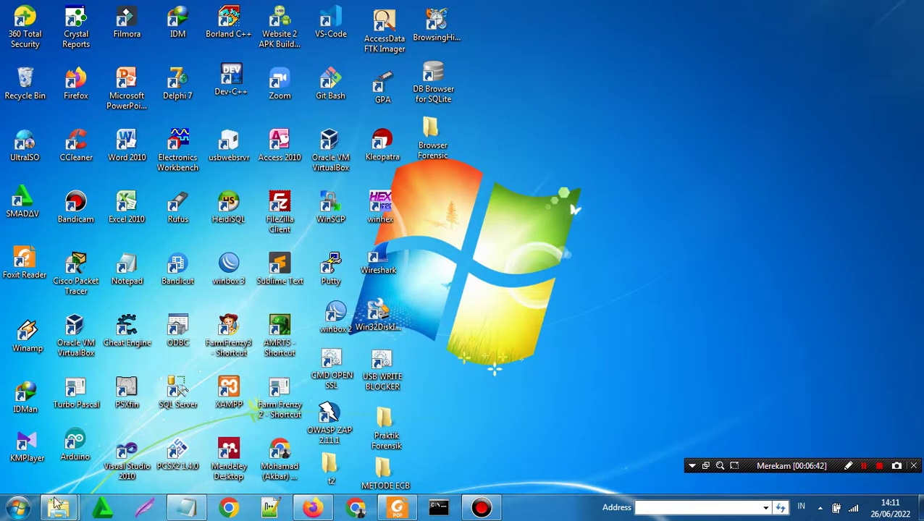
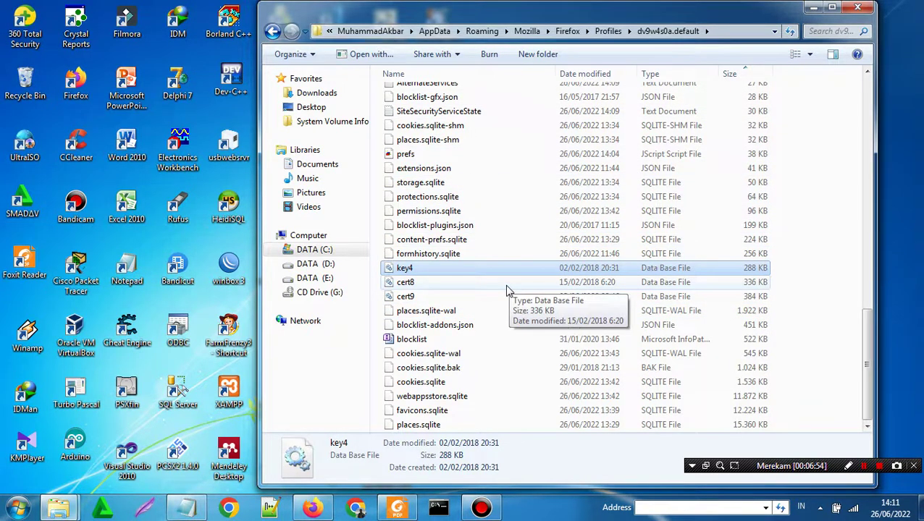
# Return from the Firefox profile folder to the module PDF in Foxit Reader and review its Firefox artifact path table
pyautogui.scroll(15, 507, 289)
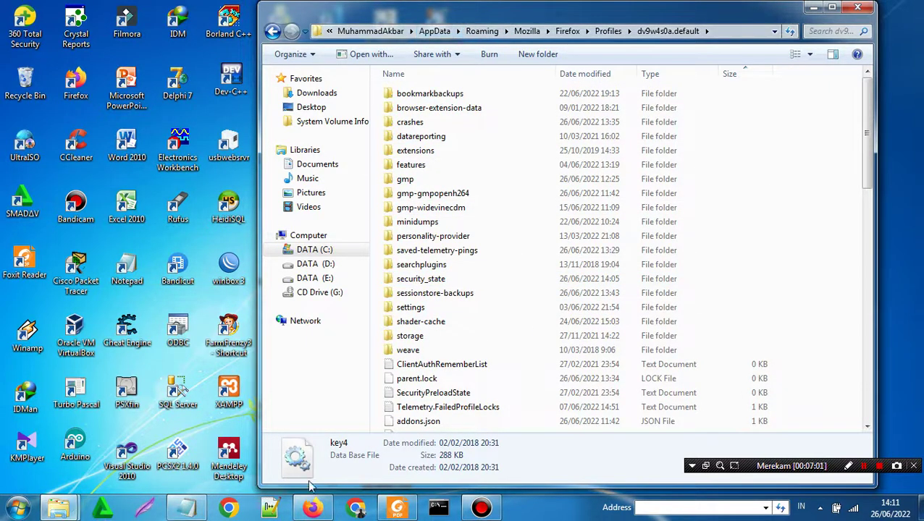
pyautogui.click(397, 507)
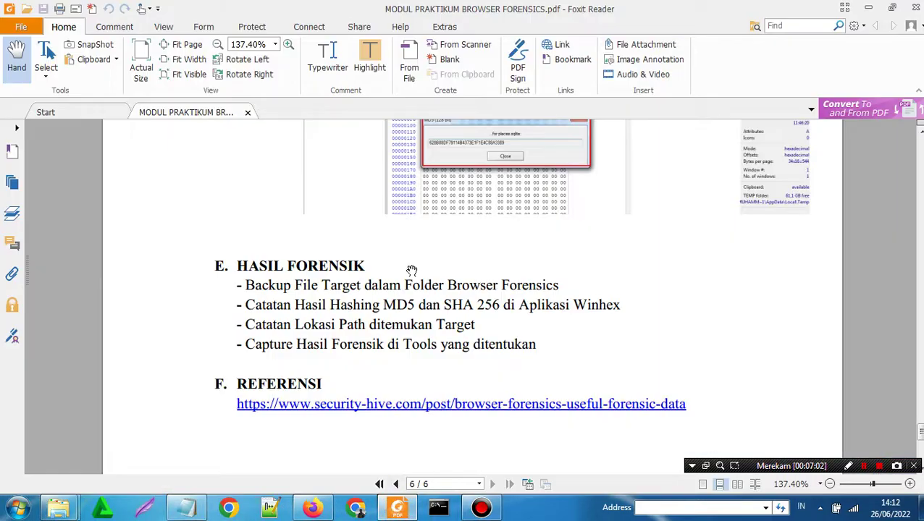
pyautogui.scroll(3, 428, 265)
pyautogui.scroll(15, 428, 266)
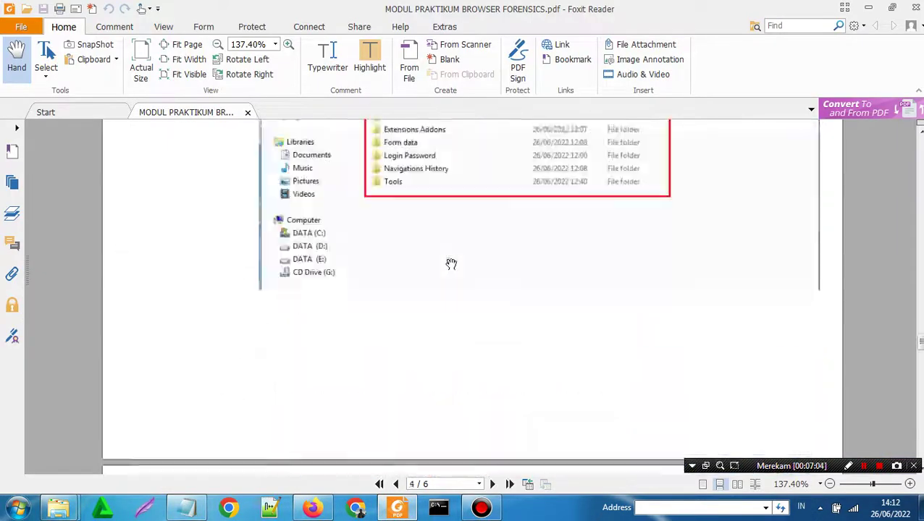
pyautogui.scroll(10, 450, 264)
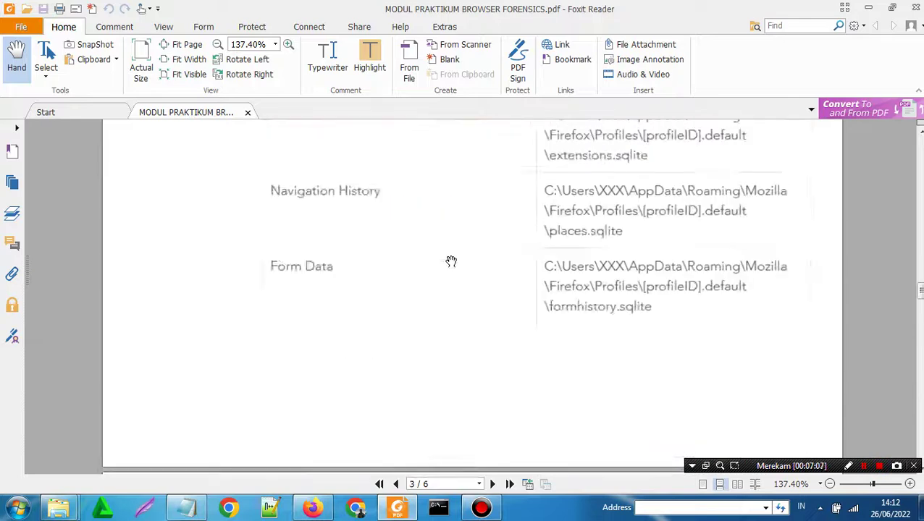
# Review the Firefox paths for Downloads, Cache and Bookmarks in the module PDF's table, and minimize the PDF window
pyautogui.scroll(2, 471, 265)
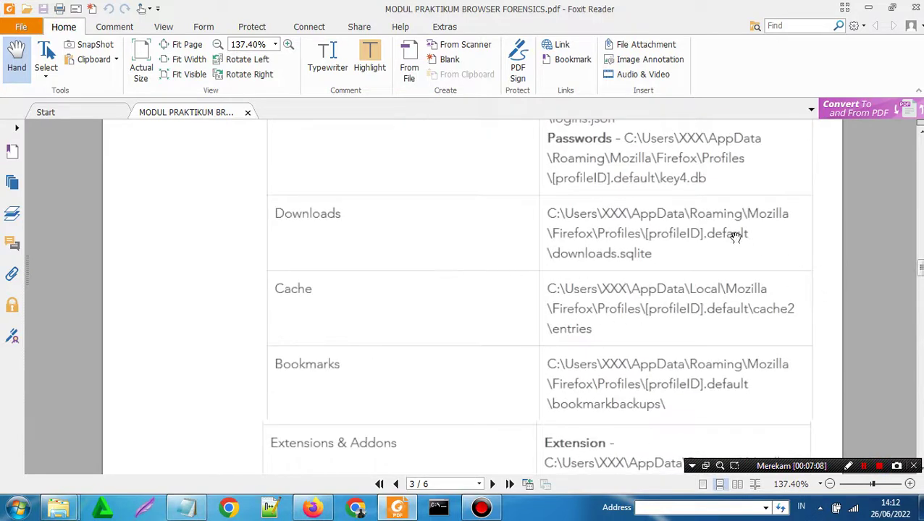
pyautogui.scroll(2, 731, 239)
pyautogui.scroll(-3, 725, 279)
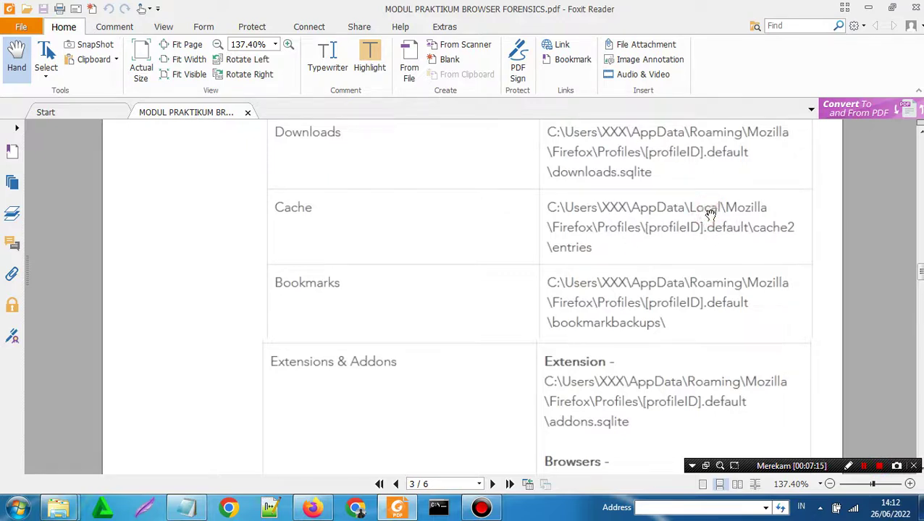
pyautogui.scroll(1, 713, 213)
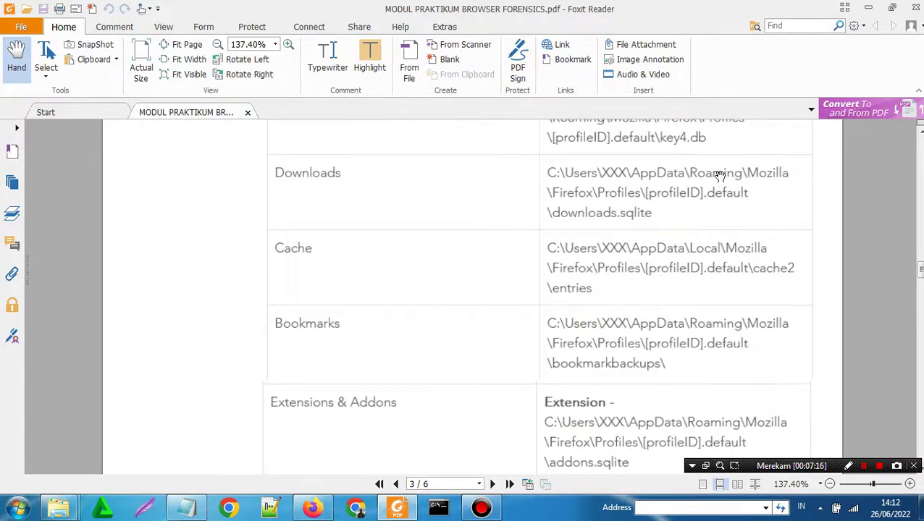
pyautogui.click(868, 7)
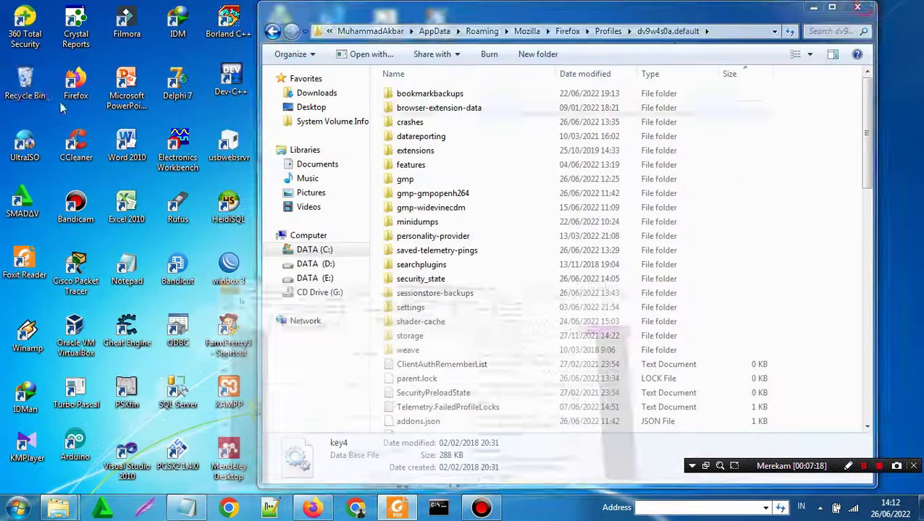
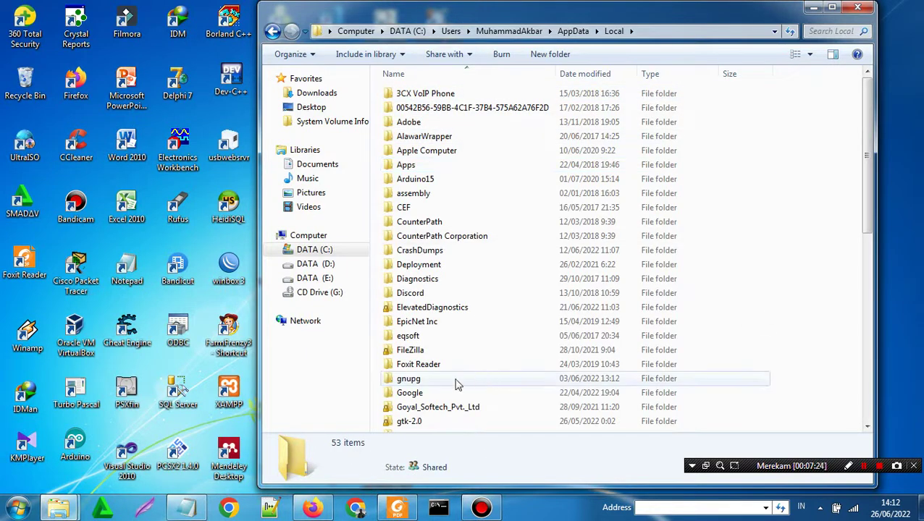
# From AppData\Local, browse through Mozilla, Firefox, Profiles, dv9w4s0a.default and cache2 into the entries folder
pyautogui.scroll(-1, 456, 384)
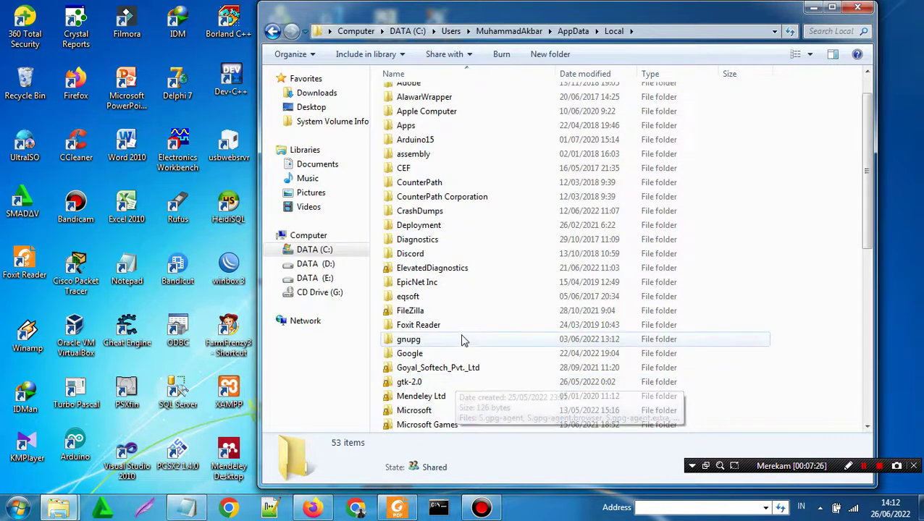
pyautogui.scroll(-2, 449, 406)
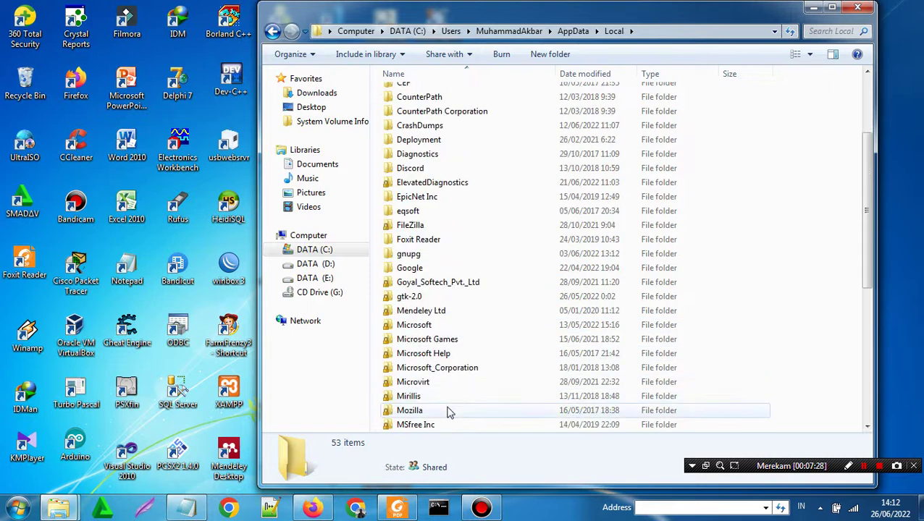
pyautogui.doubleClick(448, 410)
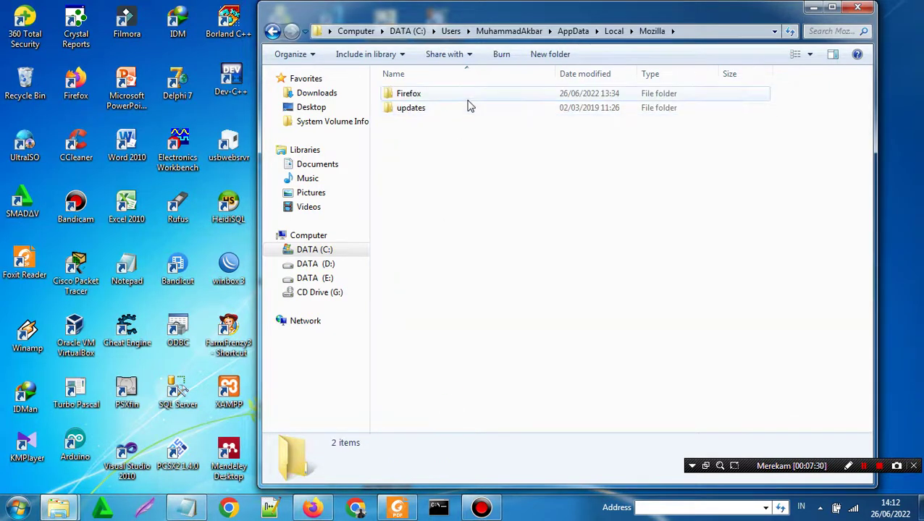
pyautogui.doubleClick(469, 96)
pyautogui.doubleClick(469, 96)
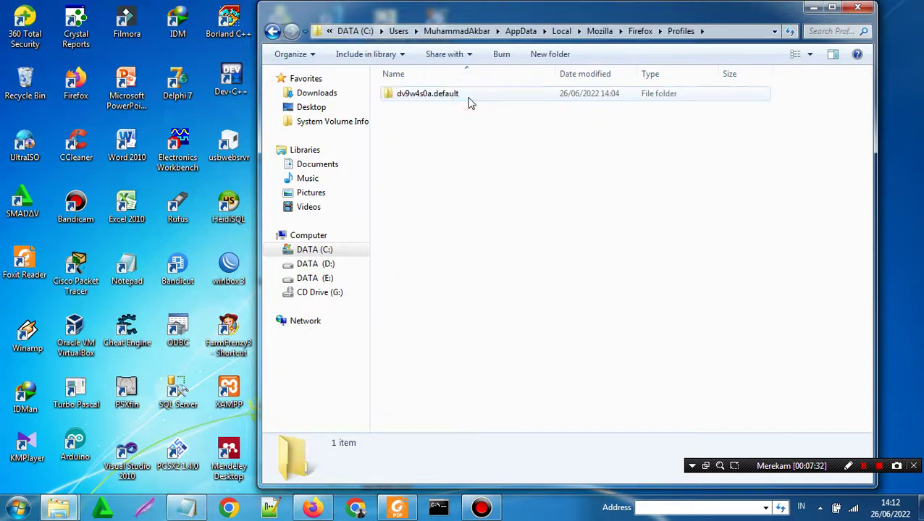
pyautogui.doubleClick(468, 99)
pyautogui.doubleClick(468, 102)
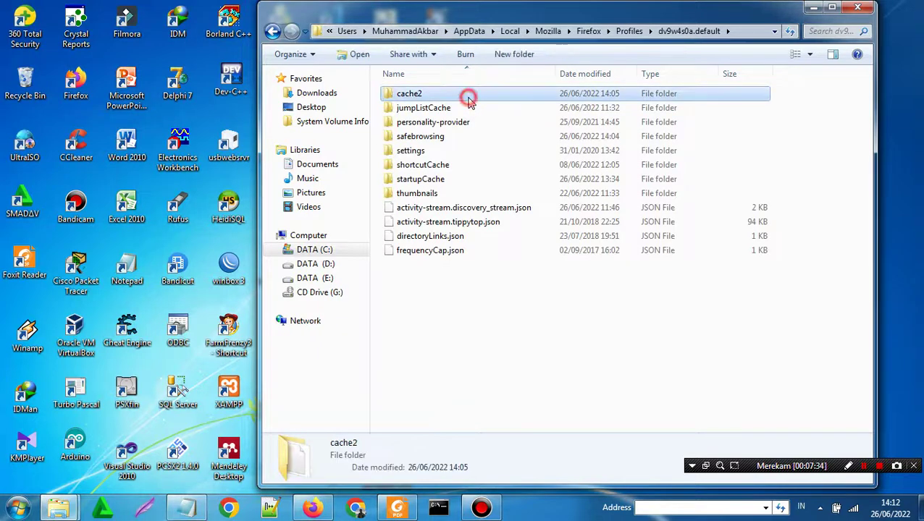
pyautogui.doubleClick(467, 108)
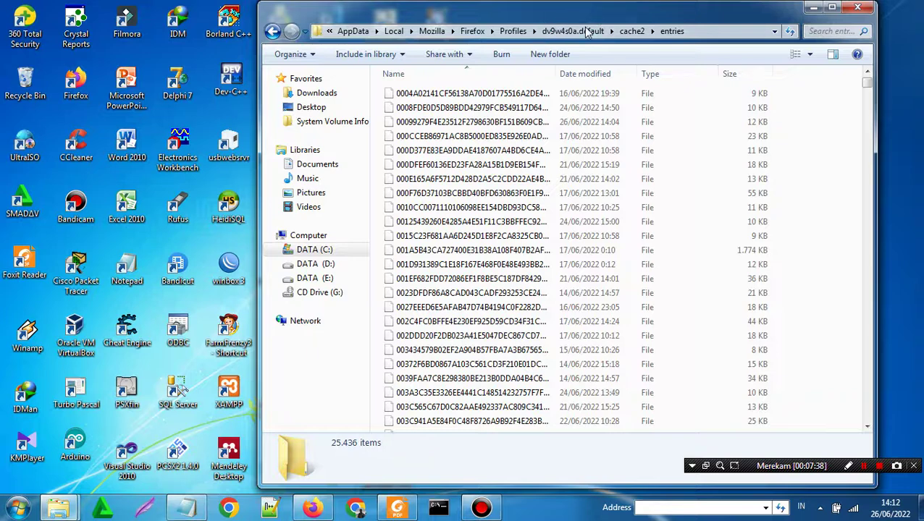
# Go back up from the entries folder through cache2 and Profiles to drive C:, and close the folder window
pyautogui.click(632, 32)
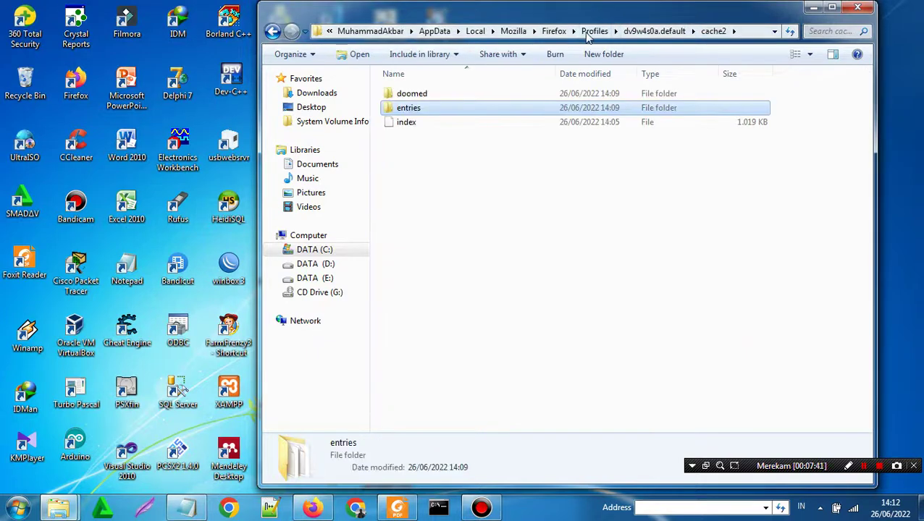
pyautogui.click(597, 32)
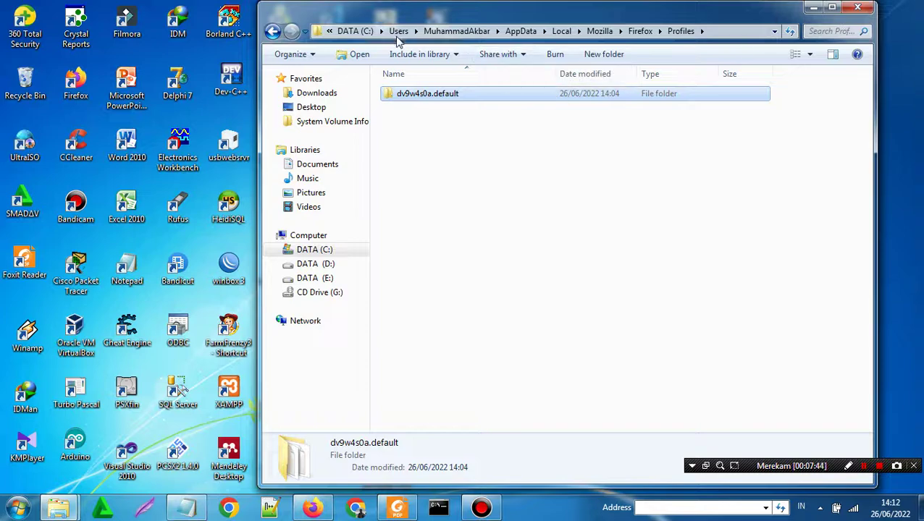
pyautogui.click(351, 31)
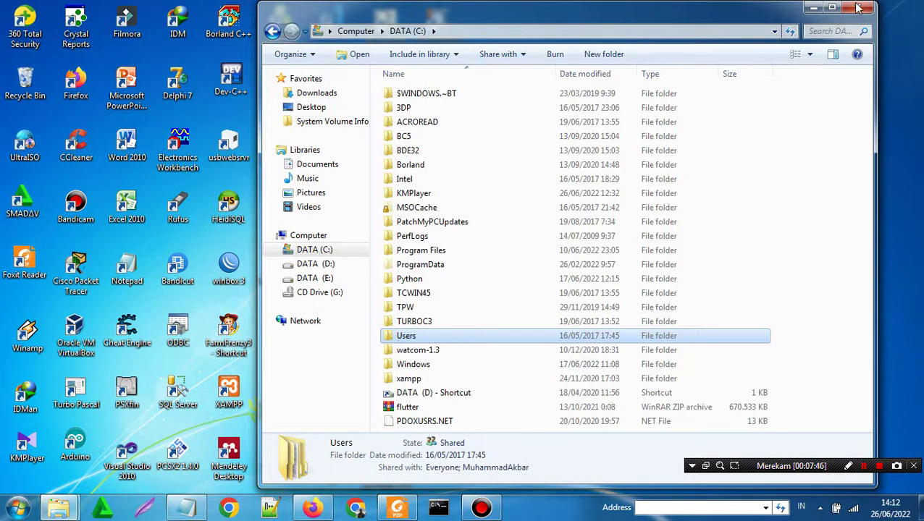
pyautogui.click(858, 7)
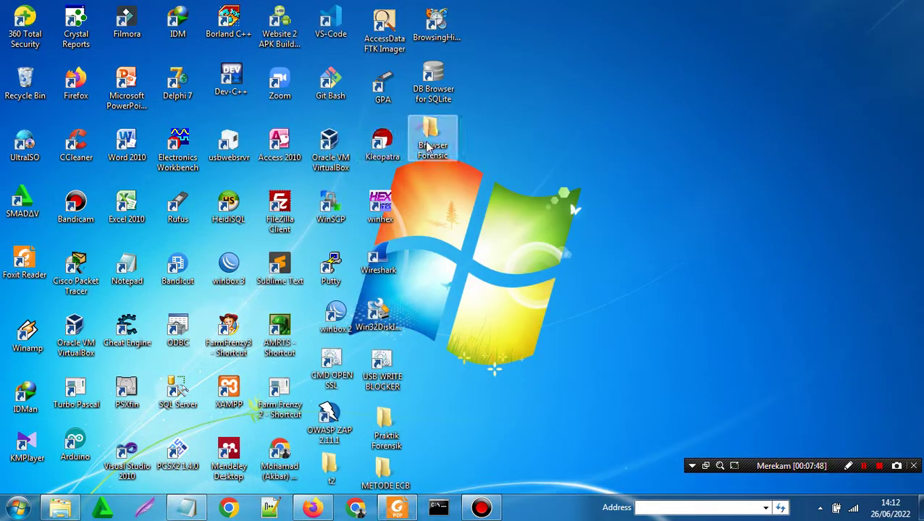
# Open BACKUP FILE TARGET inside the desktop's Browser Forensic folder, check its subfolders, and minimize the window
pyautogui.doubleClick(428, 147)
pyautogui.click(427, 95)
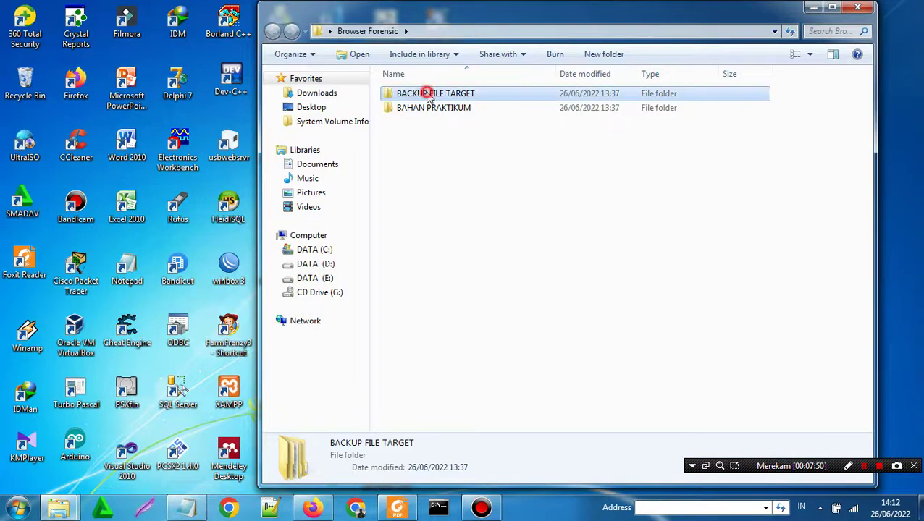
pyautogui.doubleClick(427, 94)
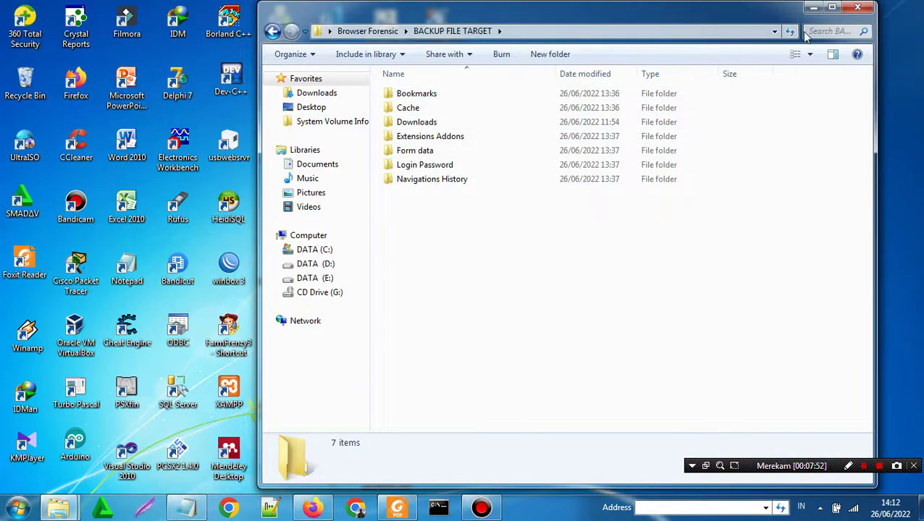
pyautogui.click(813, 7)
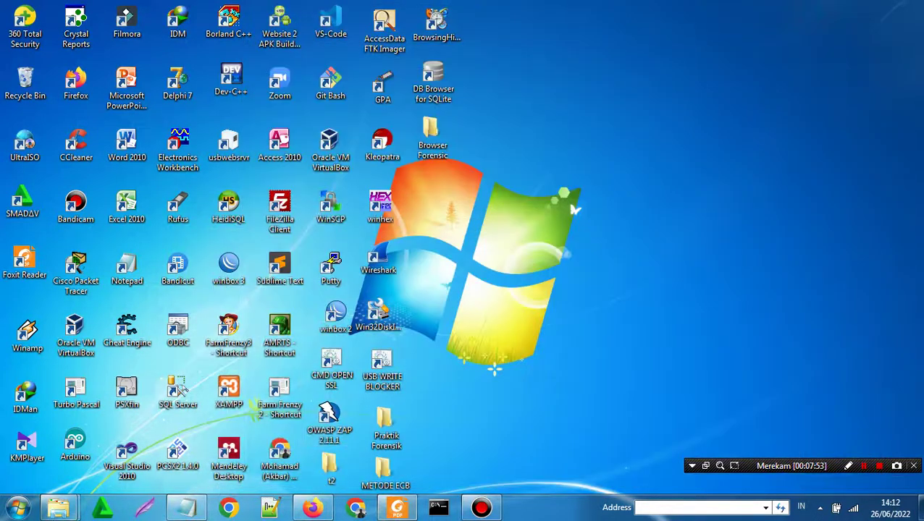
# Return to the module PDF in Foxit Reader, read down to the HASIL FORENSIK section on page 6, and minimize it
pyautogui.click(396, 509)
pyautogui.scroll(-5, 516, 317)
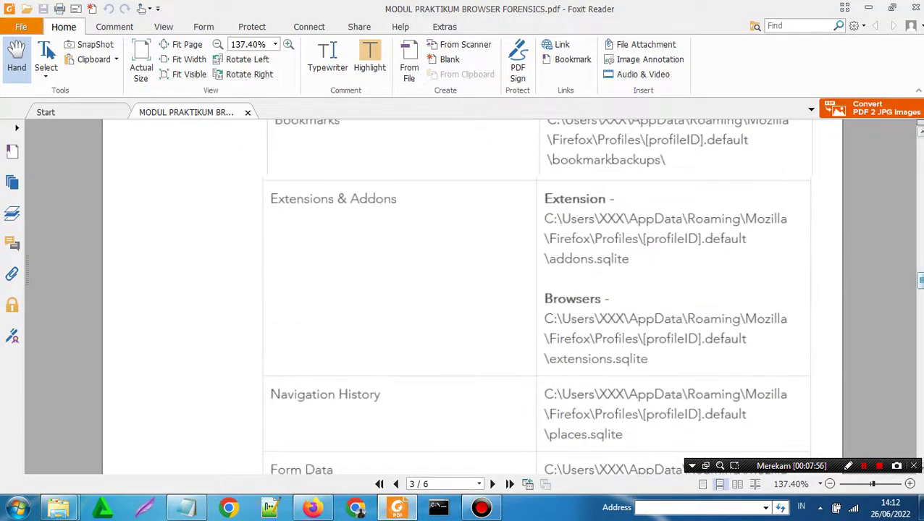
pyautogui.scroll(-20, 472, 297)
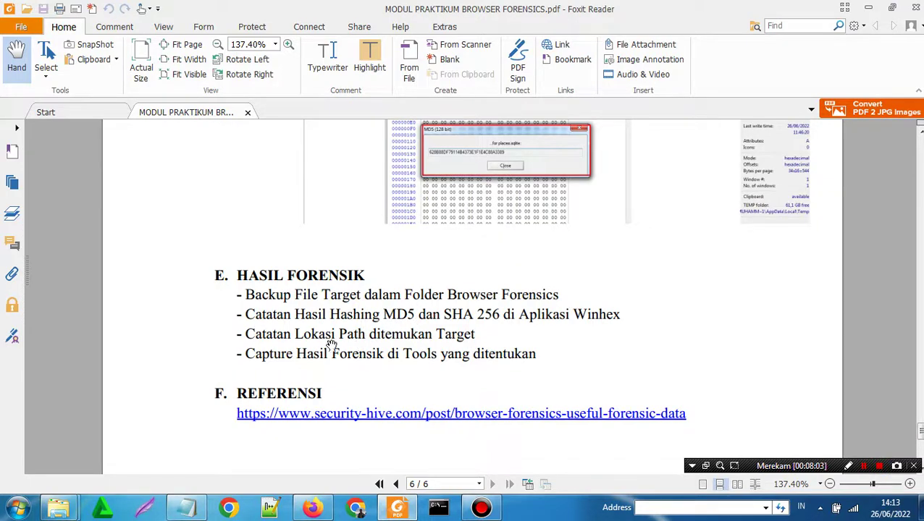
pyautogui.click(868, 7)
pyautogui.moveTo(58, 508)
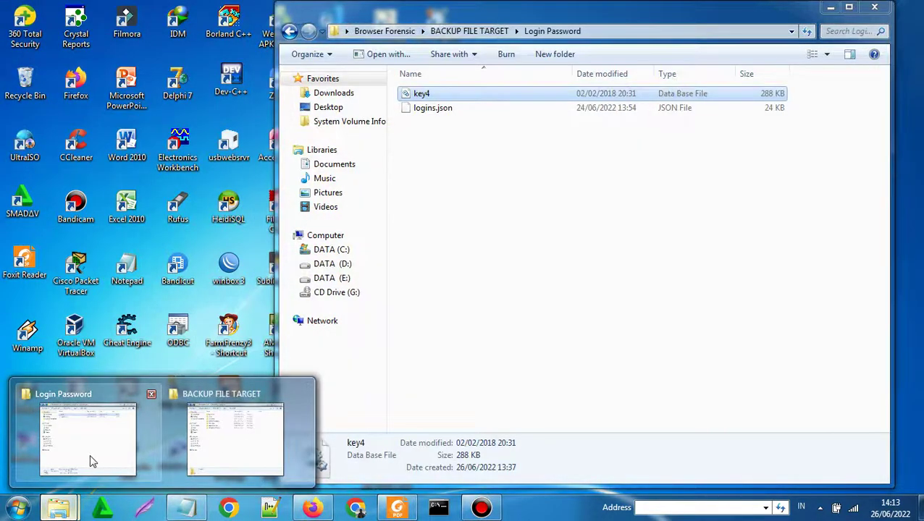
pyautogui.click(90, 454)
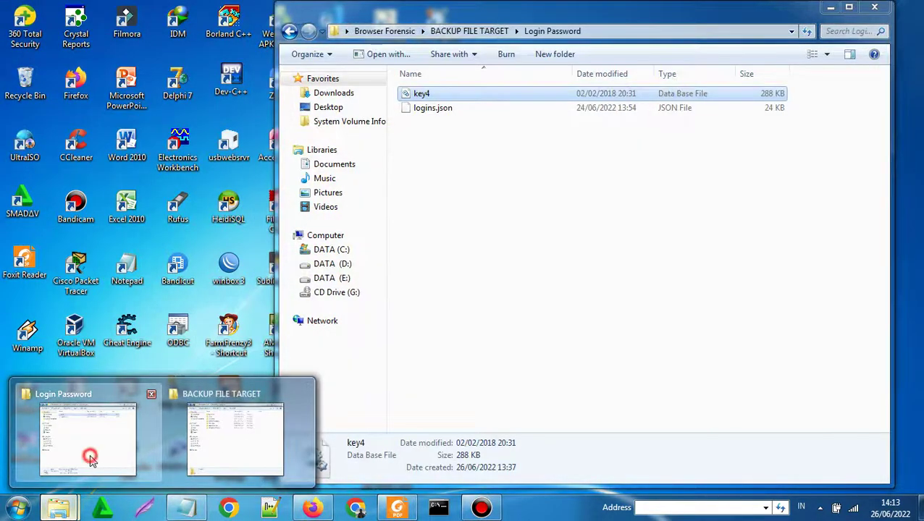
pyautogui.click(829, 8)
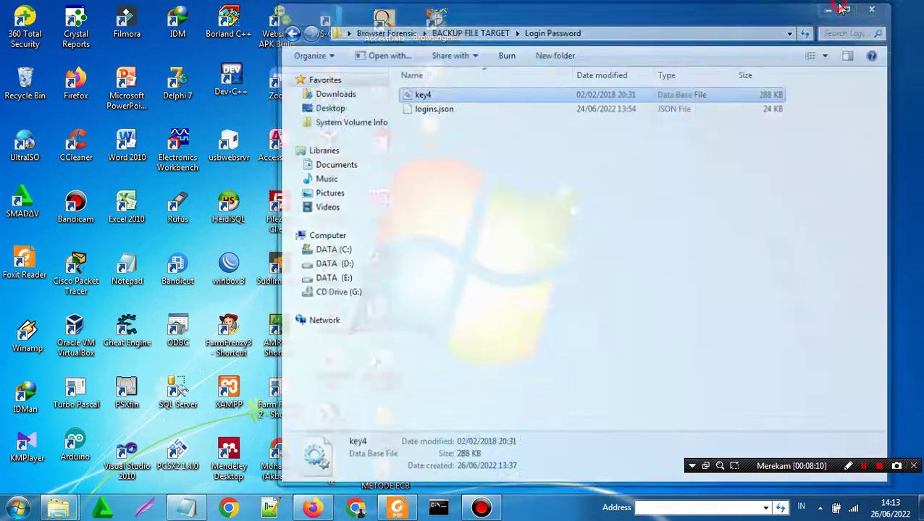
# Restore the Login Password folder window and browse from drive C: through Users, the user's folder and AppData into Roaming
pyautogui.moveTo(52, 511)
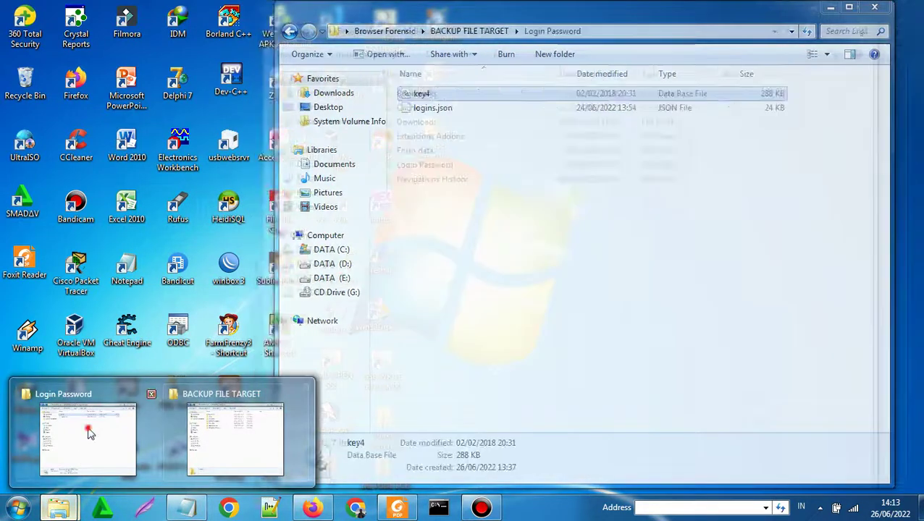
pyautogui.click(90, 433)
pyautogui.click(353, 267)
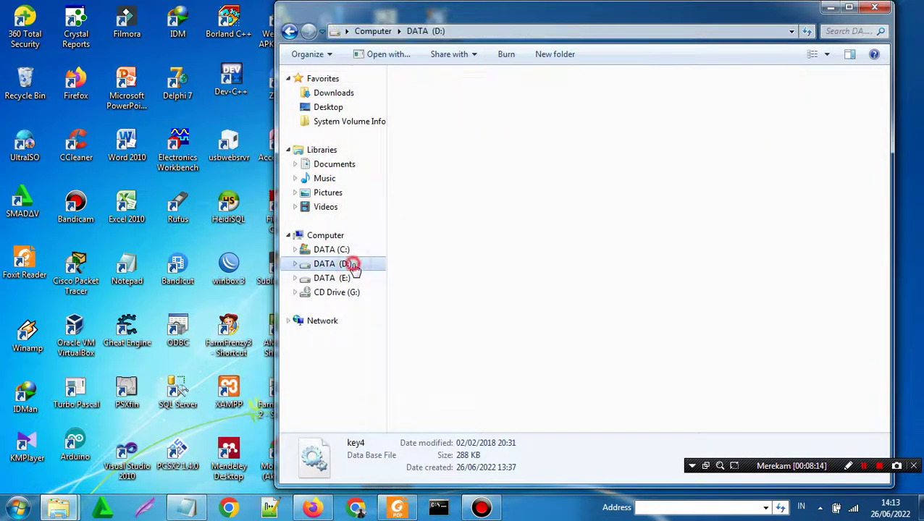
pyautogui.click(362, 249)
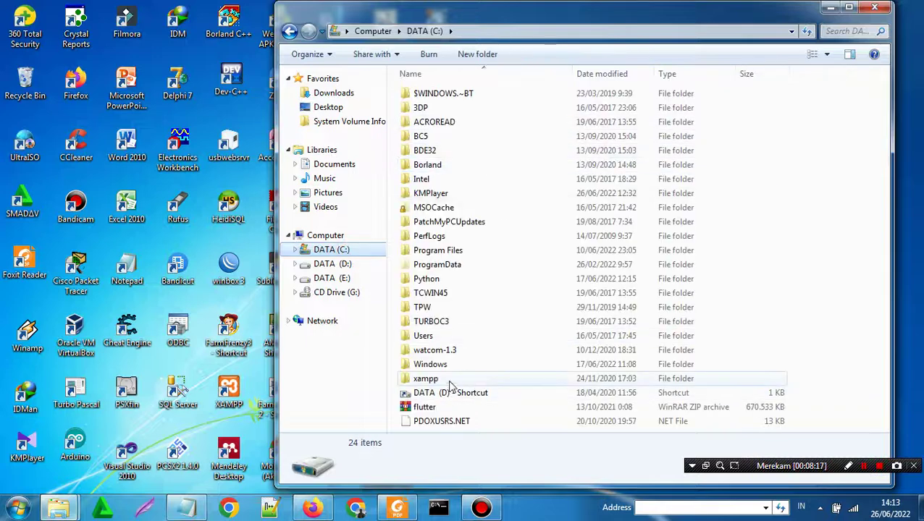
pyautogui.doubleClick(460, 335)
pyautogui.doubleClick(480, 108)
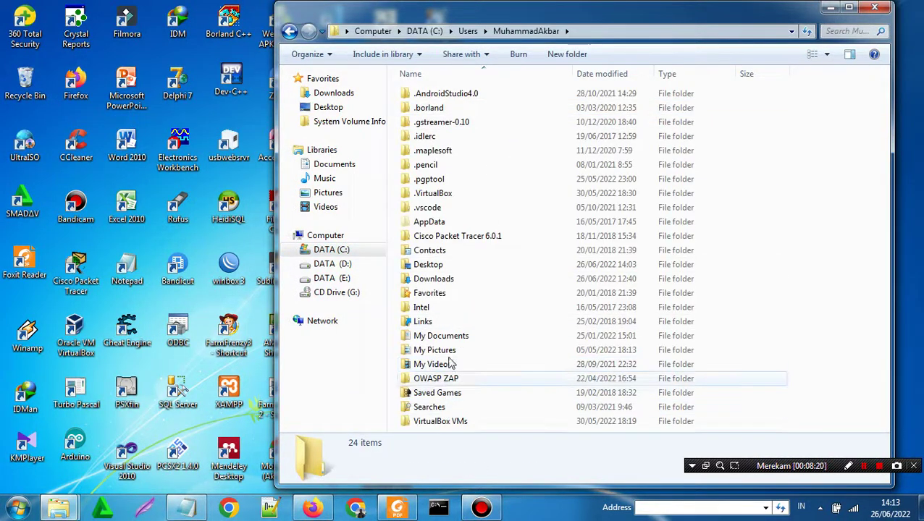
pyautogui.doubleClick(450, 221)
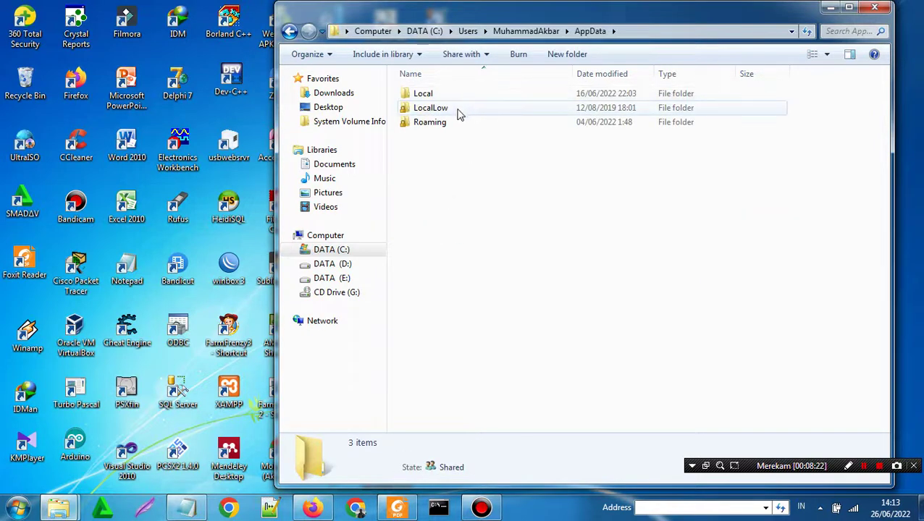
pyautogui.doubleClick(449, 121)
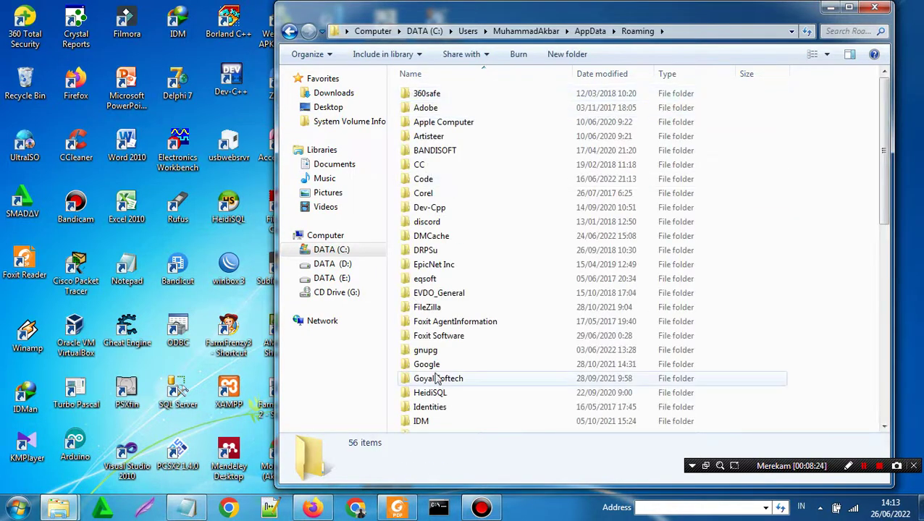
# From Roaming, open Mozilla, Firefox and Profiles down to the dv9w4s0a.default profile folder
pyautogui.scroll(-3, 458, 312)
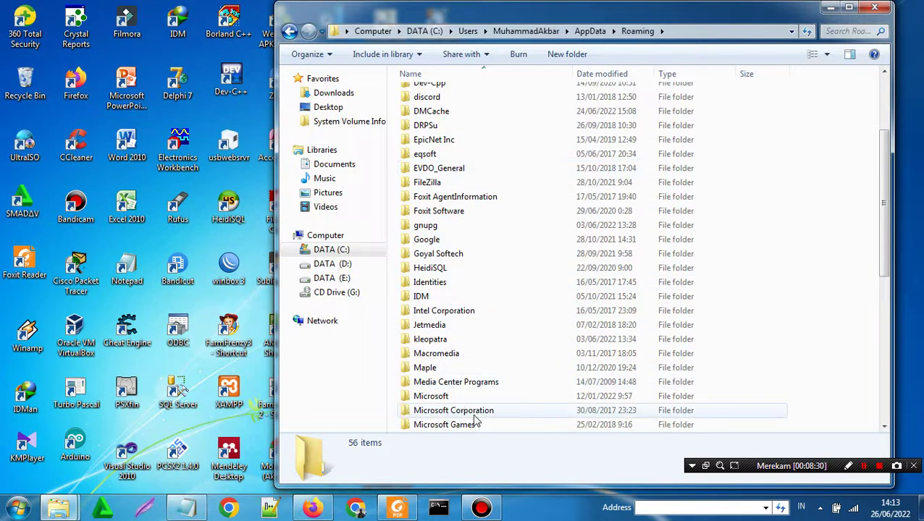
pyautogui.scroll(-1, 443, 417)
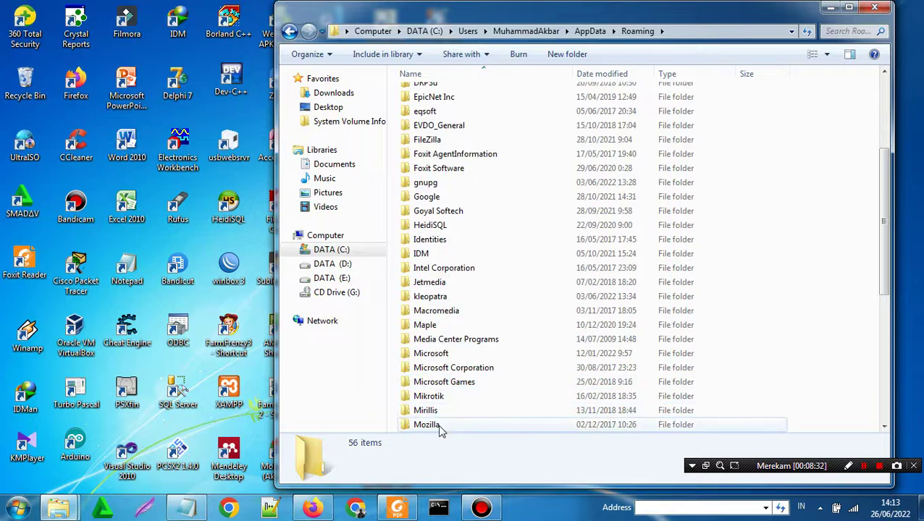
pyautogui.doubleClick(437, 424)
pyautogui.click(450, 107)
pyautogui.doubleClick(450, 108)
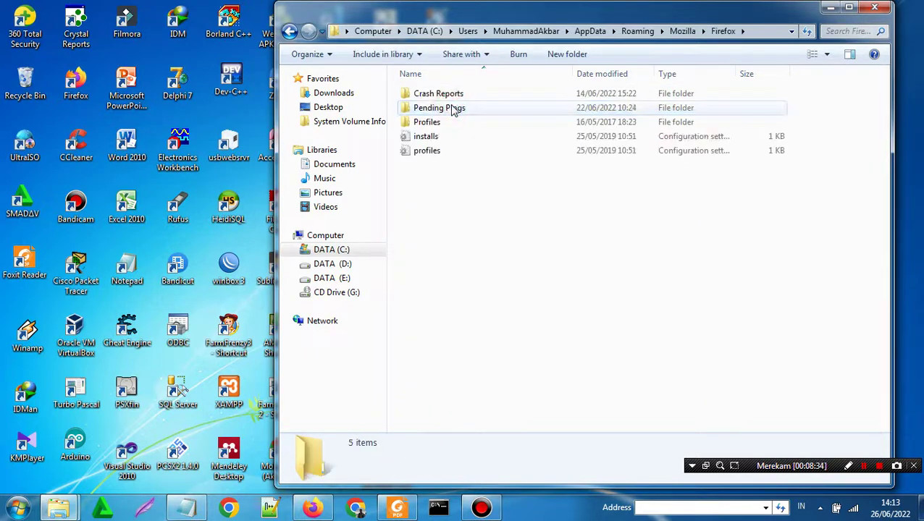
pyautogui.doubleClick(443, 121)
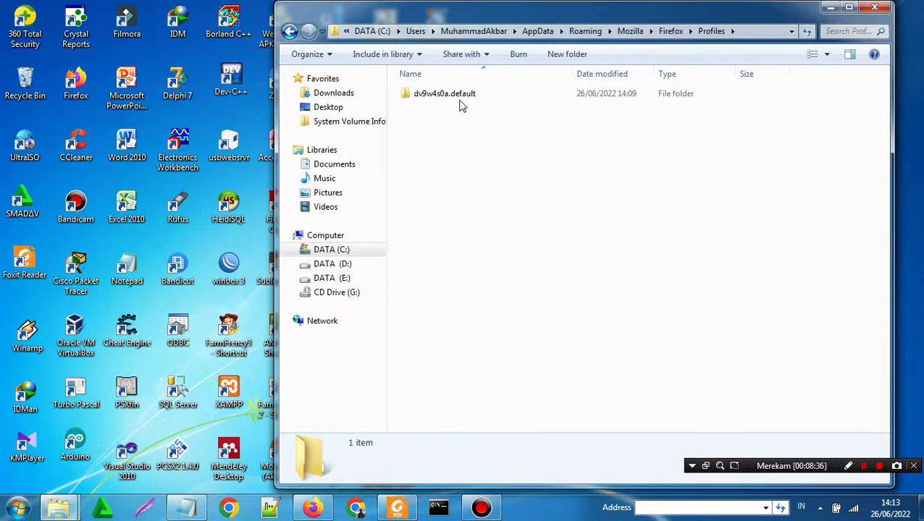
pyautogui.click(459, 102)
pyautogui.doubleClick(459, 102)
# Look through the files of the Roaming dv9w4s0a.default profile folder and select logins.json
pyautogui.scroll(-6, 444, 369)
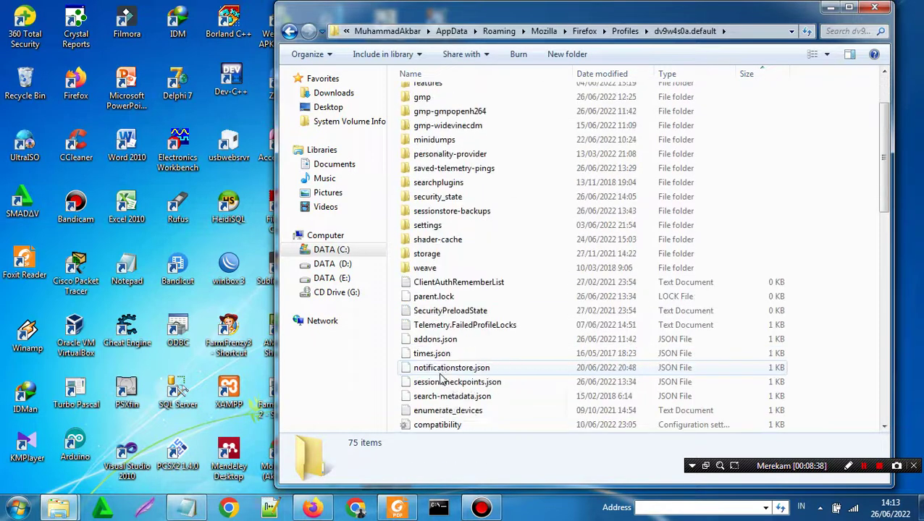
pyautogui.scroll(-2, 445, 369)
pyautogui.scroll(4, 446, 369)
pyautogui.scroll(-7, 446, 368)
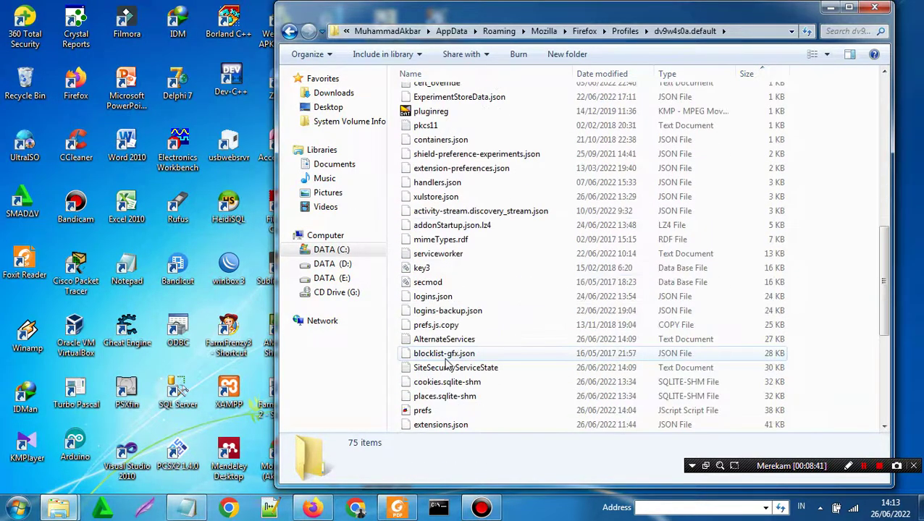
pyautogui.click(505, 300)
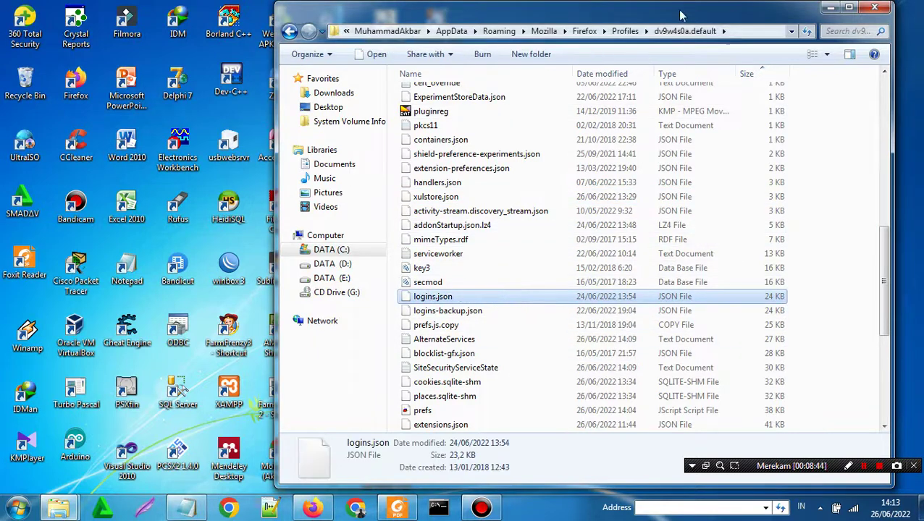
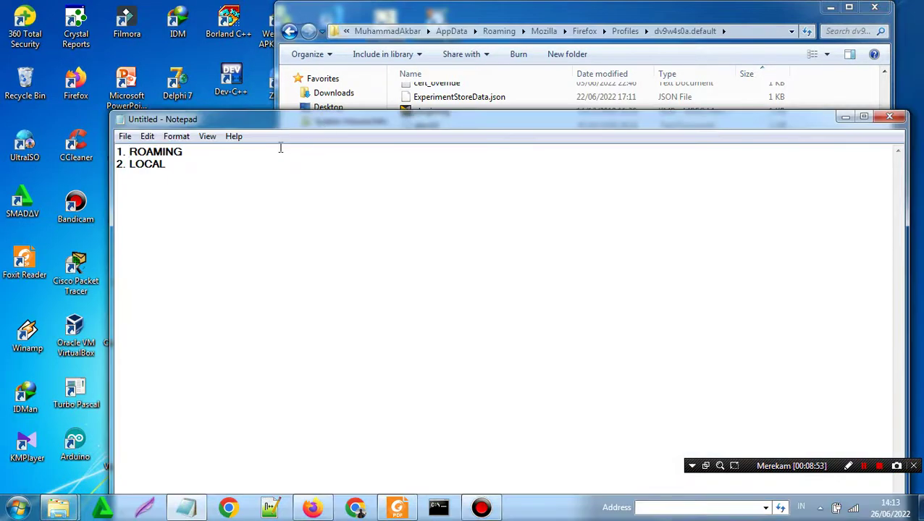
# In Notepad, add a "- LOGINS DAN PASSWORD" entry under ROAMING with the Roaming dv9w4s0a.default profile paths to logins.json and key4.db
pyautogui.click(269, 158)
pyautogui.click(267, 149)
pyautogui.press('Return')
pyautogui.press('Return')
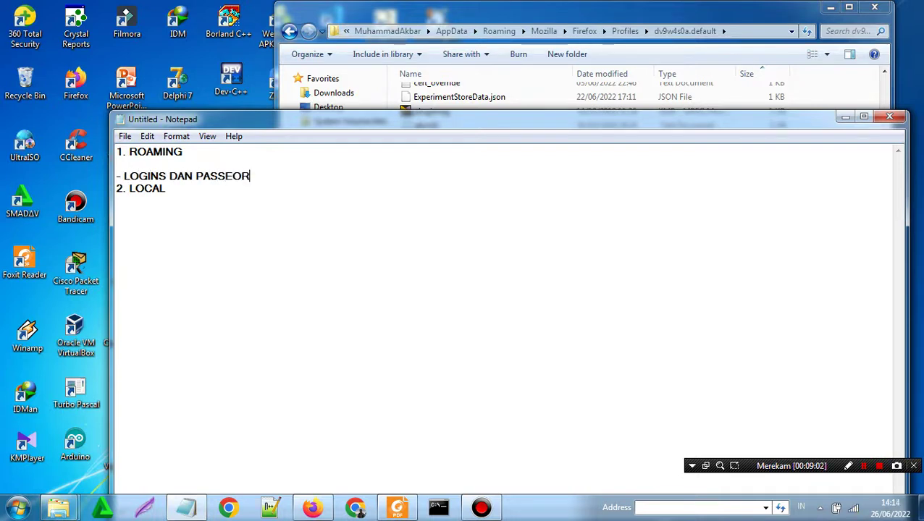
pyautogui.press('Return')
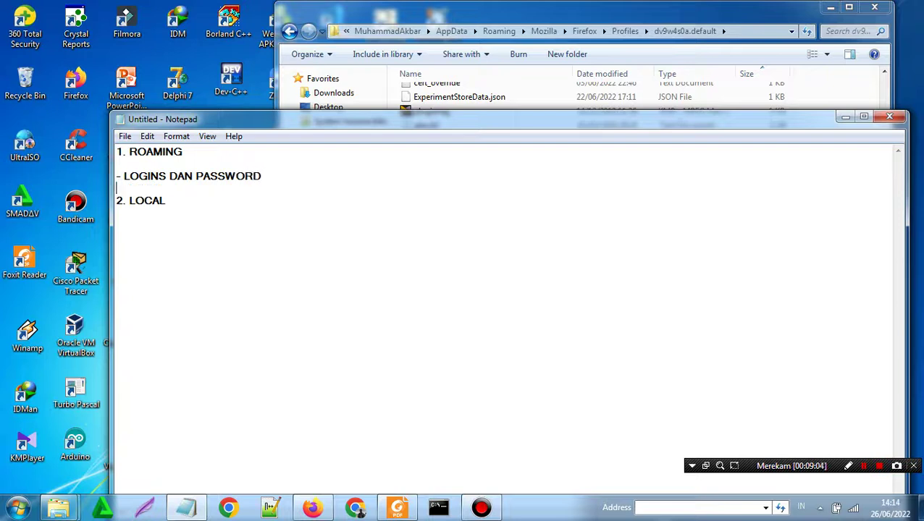
pyautogui.write('C:\\Users\\MuhammadAkbar\\AppData\\Roaming\\Mozilla\\Firefox\\Profiles\\dv9w4s0a.default')
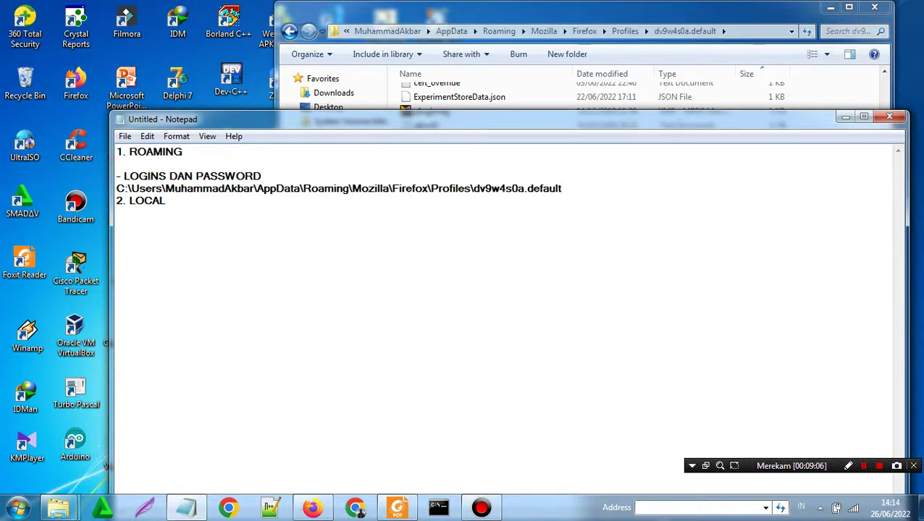
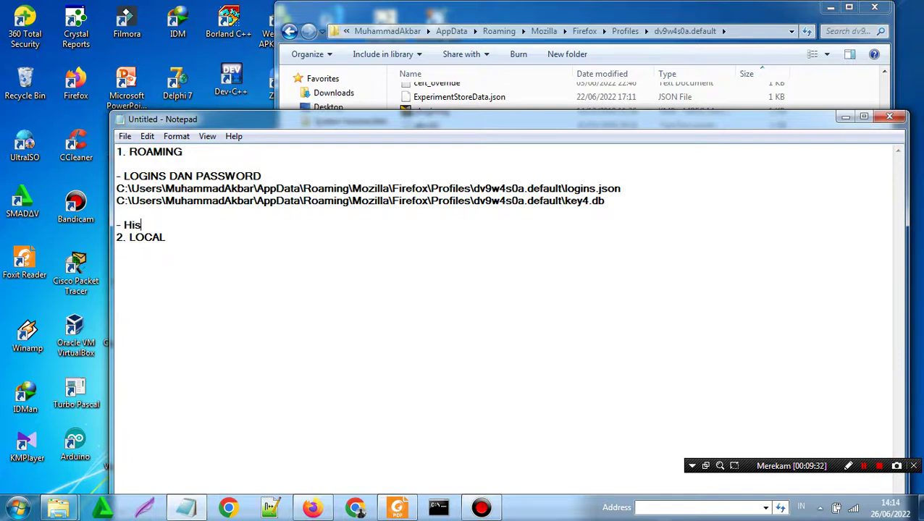
# Add a "- History" entry below the key4.db path in the ROAMING section, followed by blank lines
pyautogui.write('y')
pyautogui.press('Return')
pyautogui.press('Return')
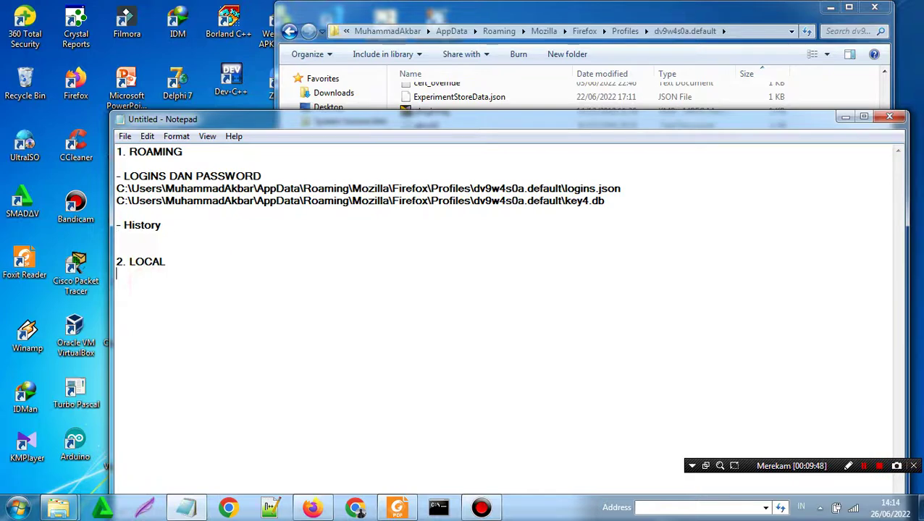
# Return to the profile folder window, go back to AppData, and browse through Local, Mozilla and Firefox into Profiles
pyautogui.click(559, 18)
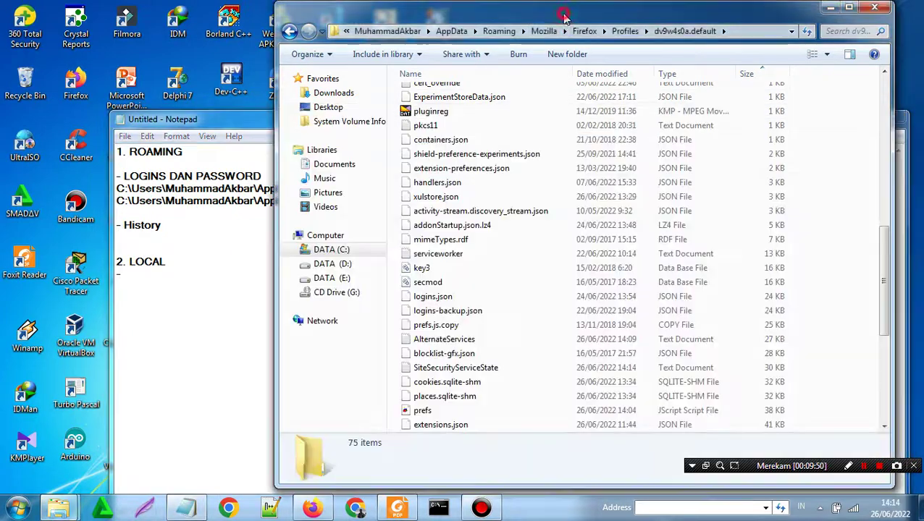
pyautogui.click(463, 29)
pyautogui.doubleClick(446, 94)
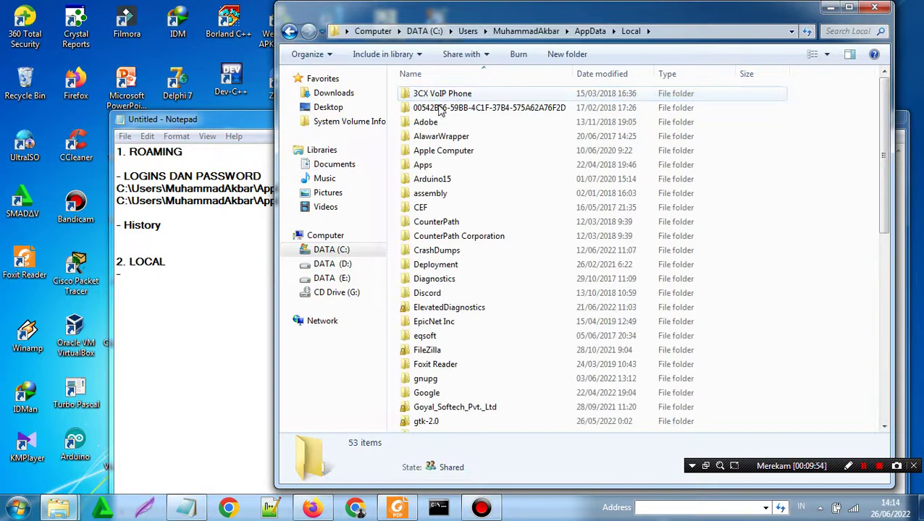
pyautogui.scroll(-5, 498, 372)
pyautogui.scroll(-5, 498, 372)
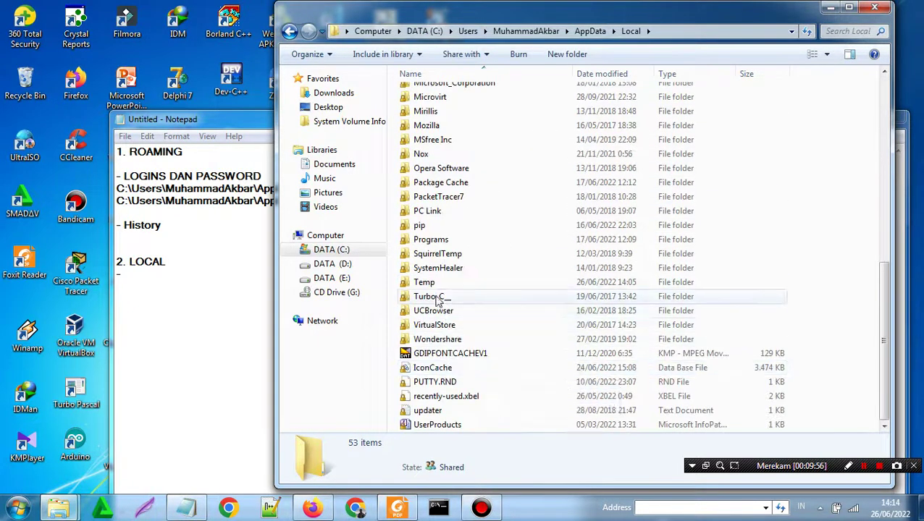
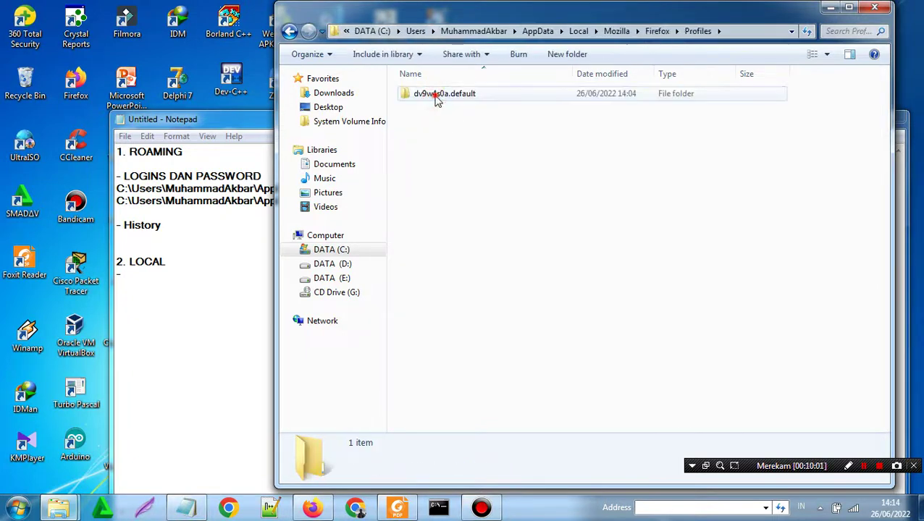
# Open cache2\entries inside the Local dv9w4s0a.default profile and record its full path under LOCAL in the notes as a "- CACHE" entry
pyautogui.doubleClick(434, 94)
pyautogui.doubleClick(434, 95)
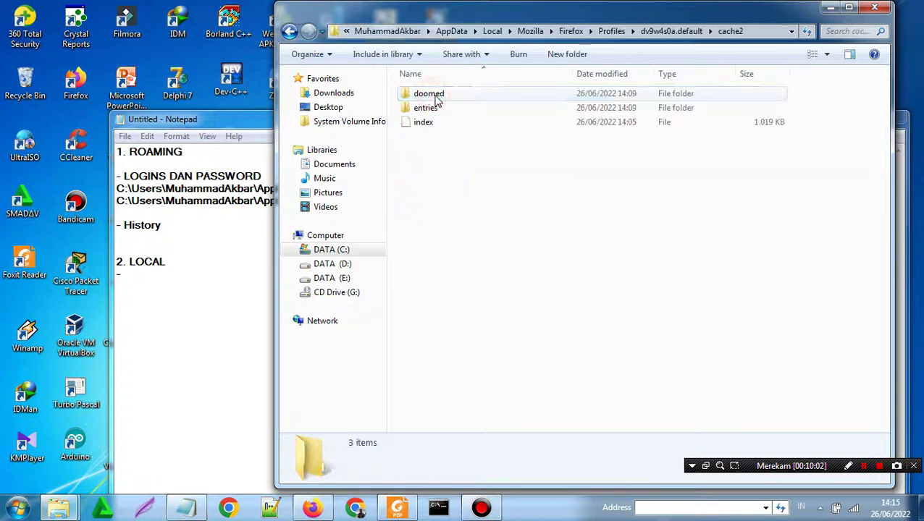
pyautogui.click(434, 94)
pyautogui.click(434, 108)
pyautogui.doubleClick(435, 107)
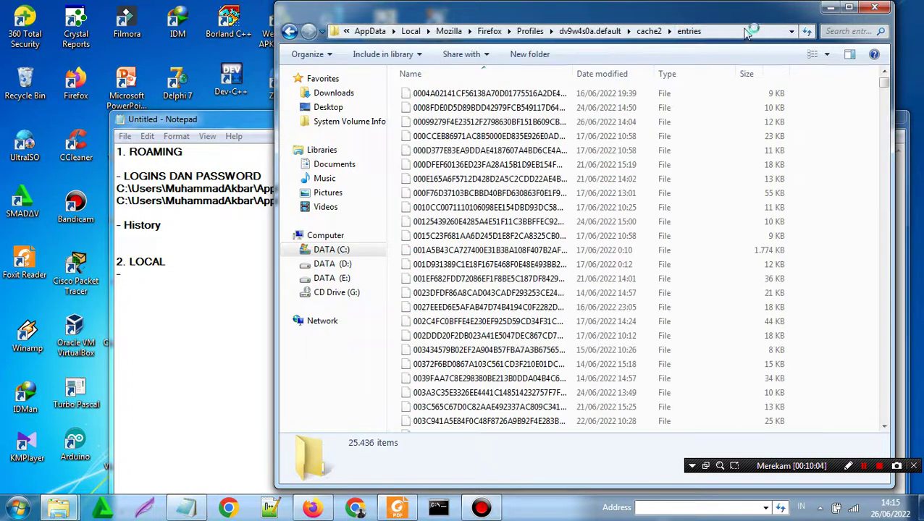
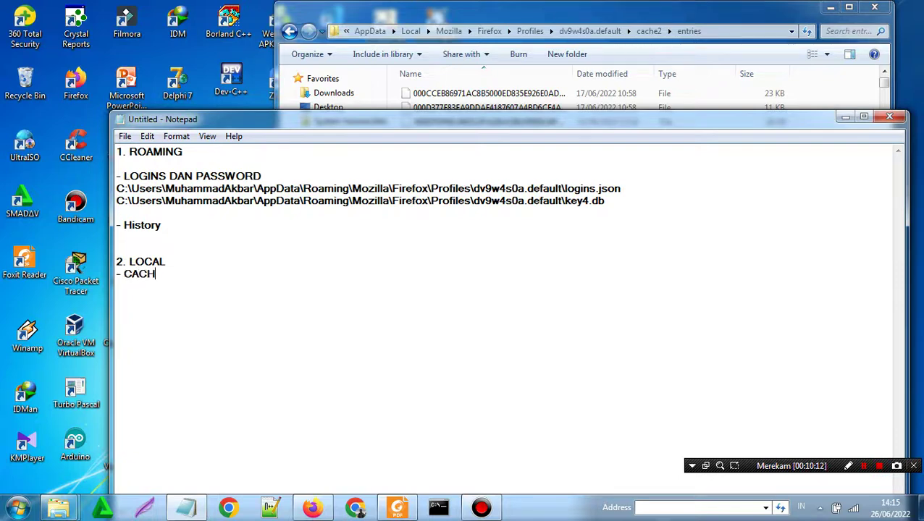
pyautogui.write('C:\\Users\\MuhammadAkbar\\AppData\\Local\\Mozilla\\Firefox\\Profiles\\dv9w4s0a.default\\cache2\\entries')
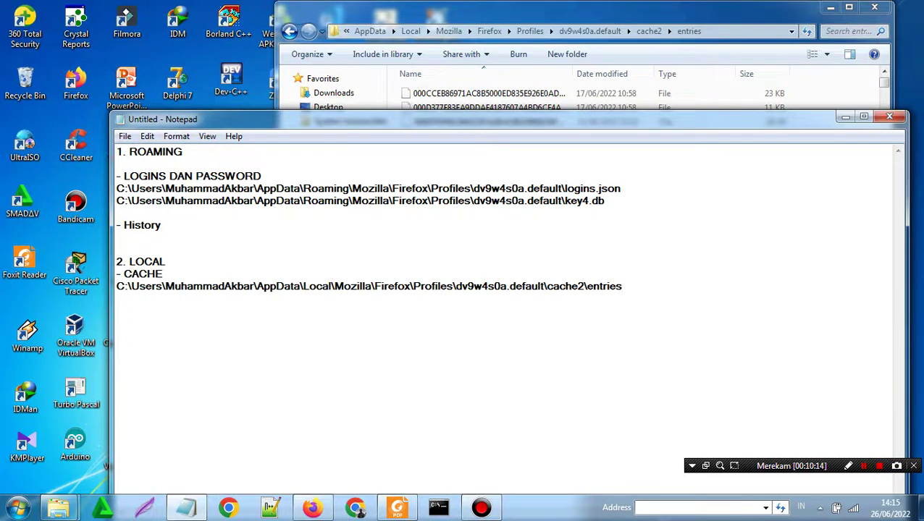
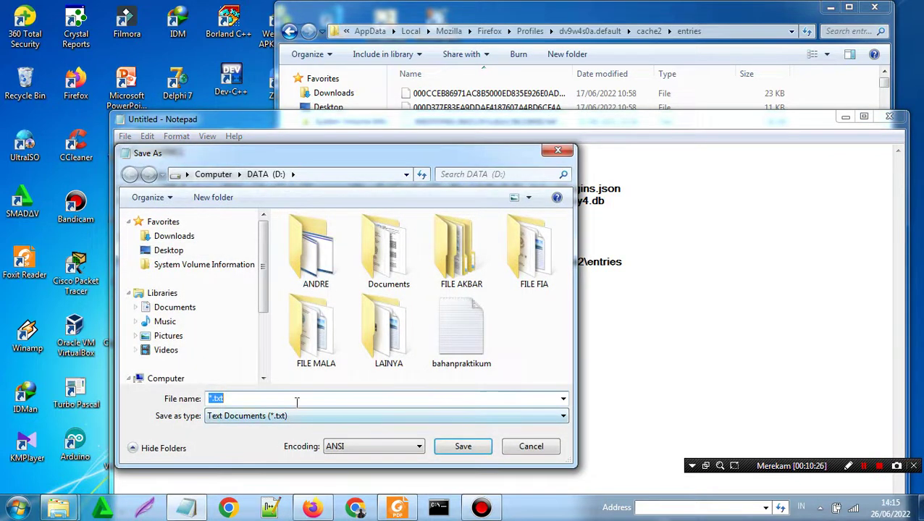
# Save the notes as LOKASI PATH in the desktop's Browser Forensic folder and close the document
pyautogui.write('lok')
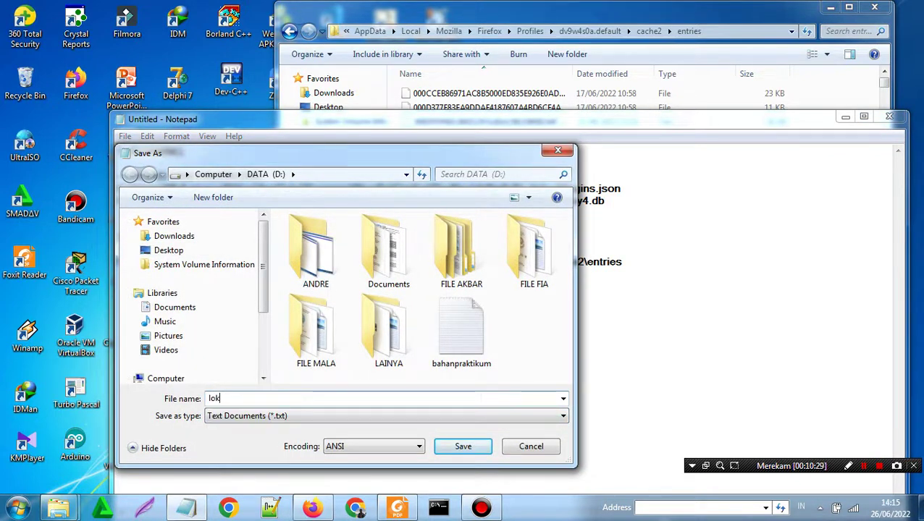
pyautogui.press('BackSpace')
pyautogui.press('BackSpace')
pyautogui.press('BackSpace')
pyautogui.write('LOKASI PATH')
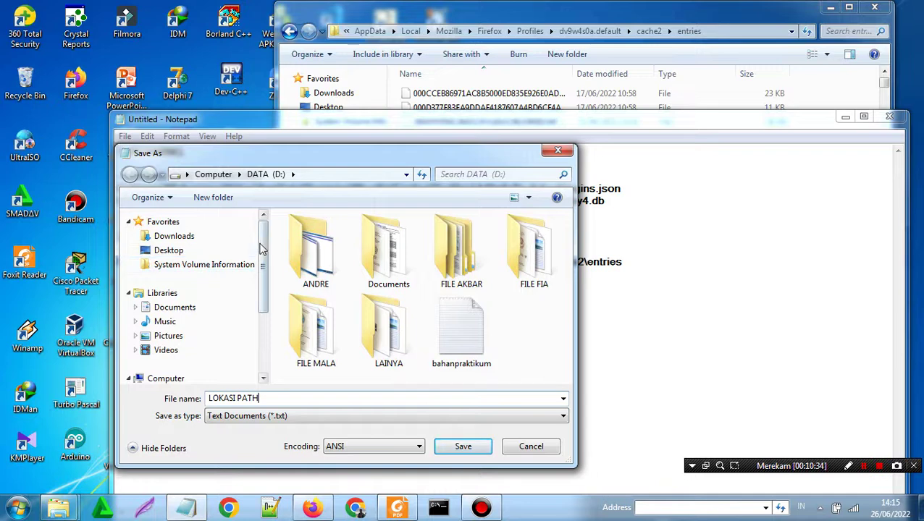
pyautogui.click(169, 250)
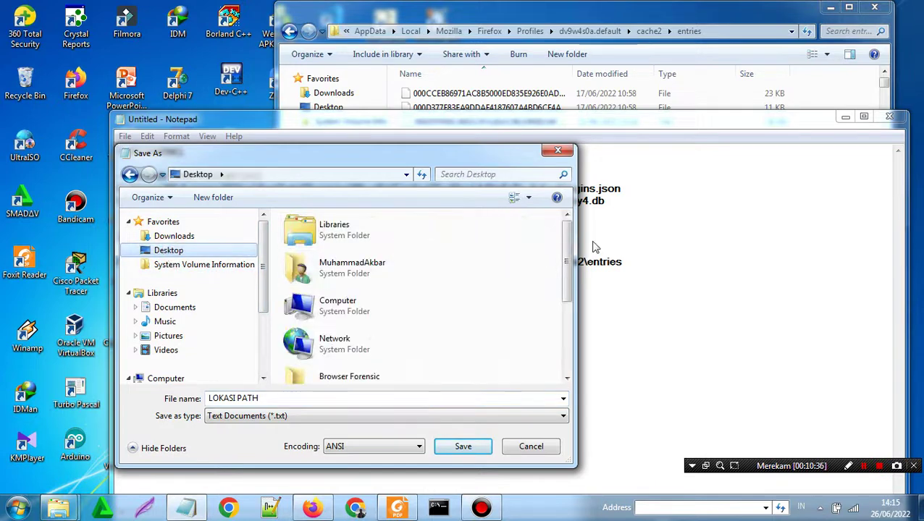
pyautogui.moveTo(567, 236); pyautogui.dragTo(569, 295)
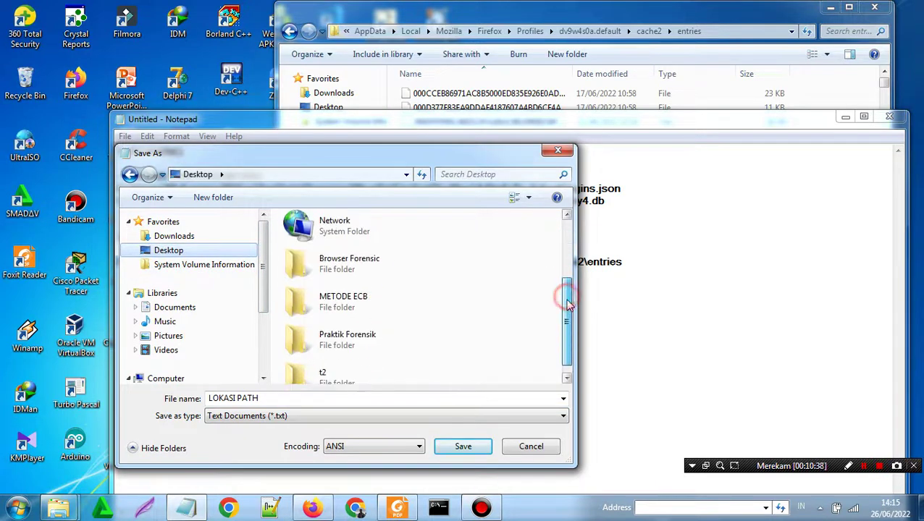
pyautogui.doubleClick(383, 280)
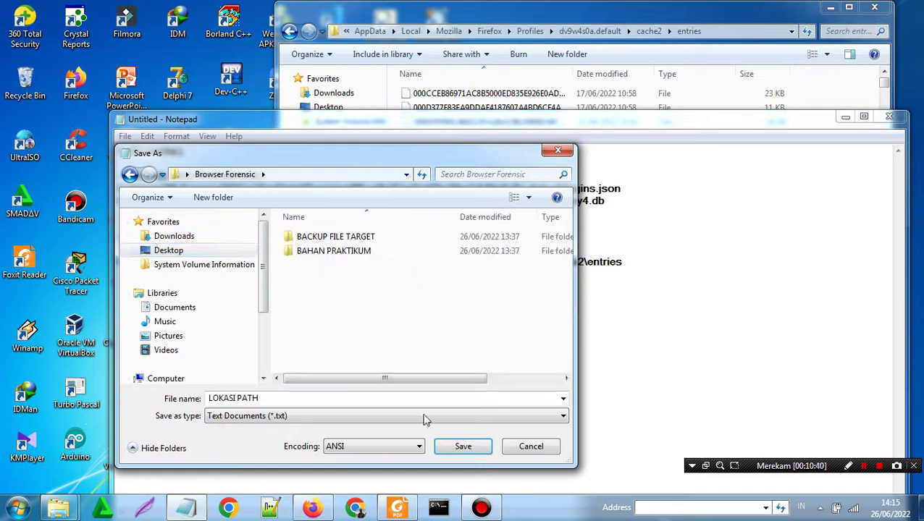
pyautogui.click(480, 446)
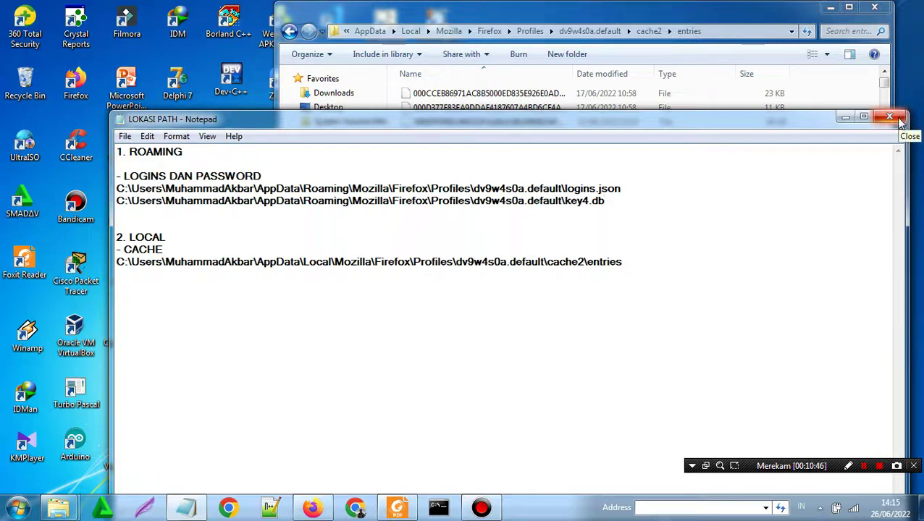
pyautogui.click(898, 120)
# Minimize the entries window, open Browser Forensic from the desktop, and create a folder named HASIL FORENSIC in it
pyautogui.click(830, 7)
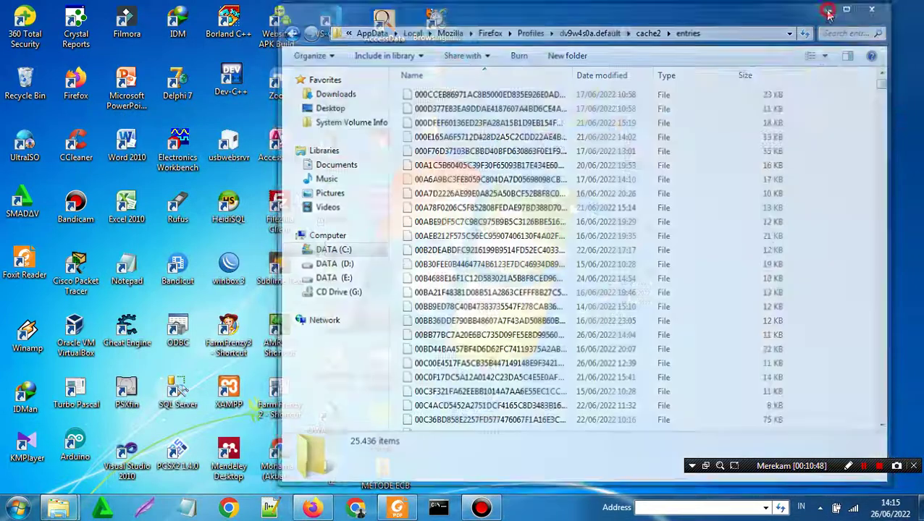
pyautogui.doubleClick(438, 148)
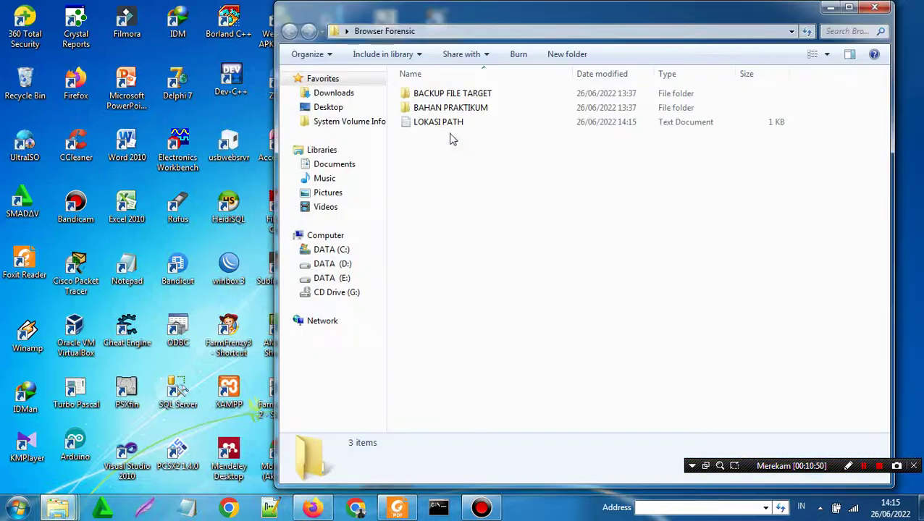
pyautogui.rightClick(443, 158)
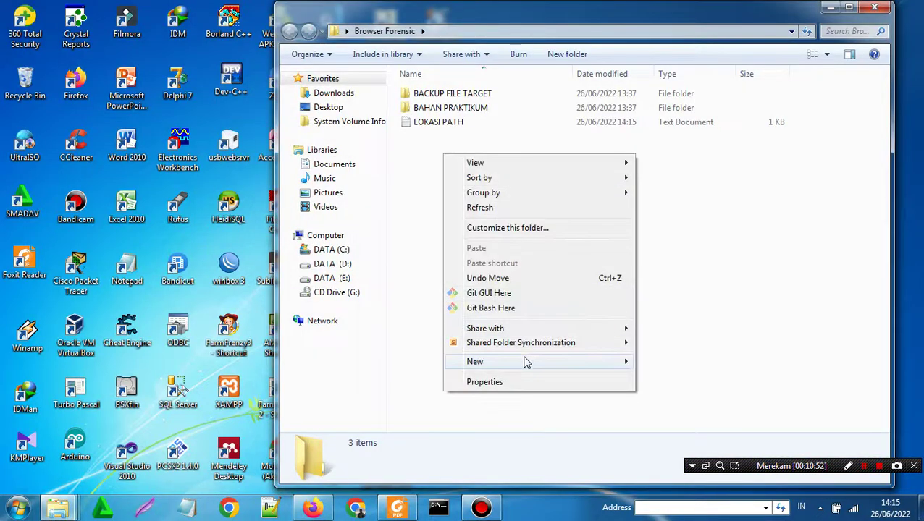
pyautogui.moveTo(524, 361)
pyautogui.click(669, 147)
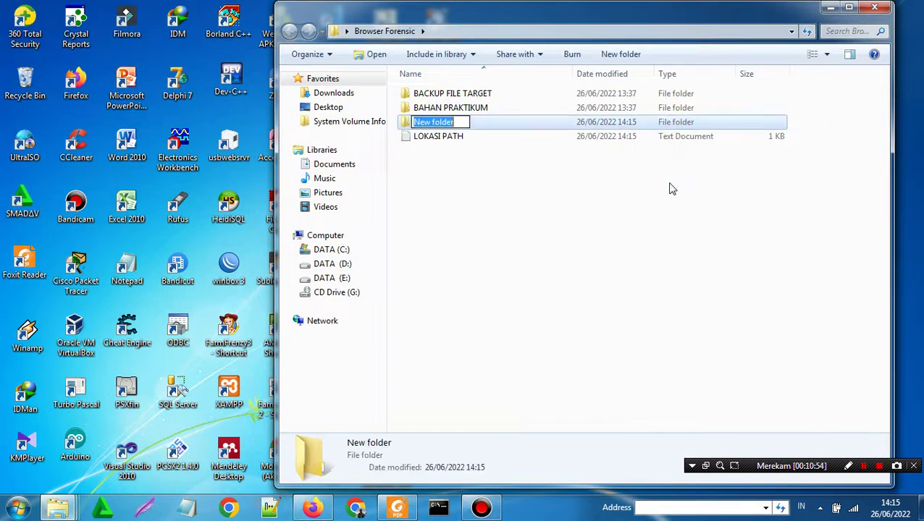
pyautogui.press('BackSpace')
pyautogui.write('H')
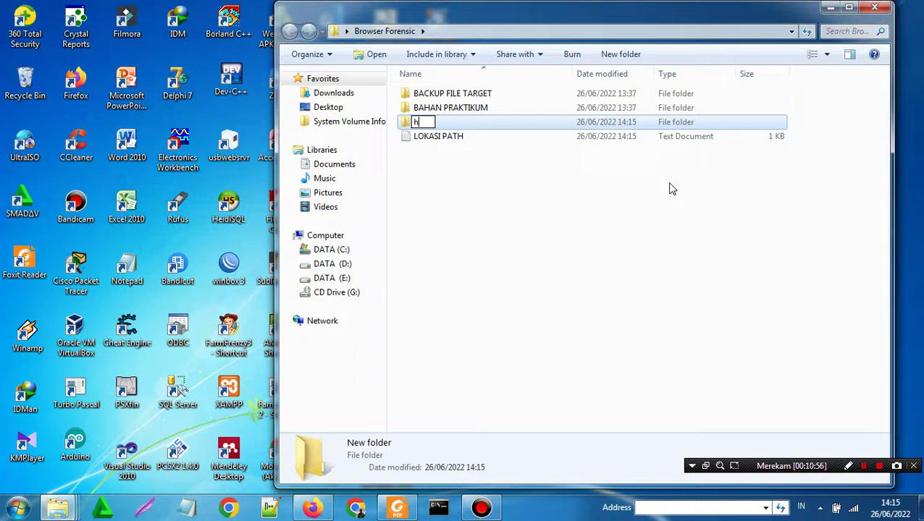
pyautogui.write('ASIL ')
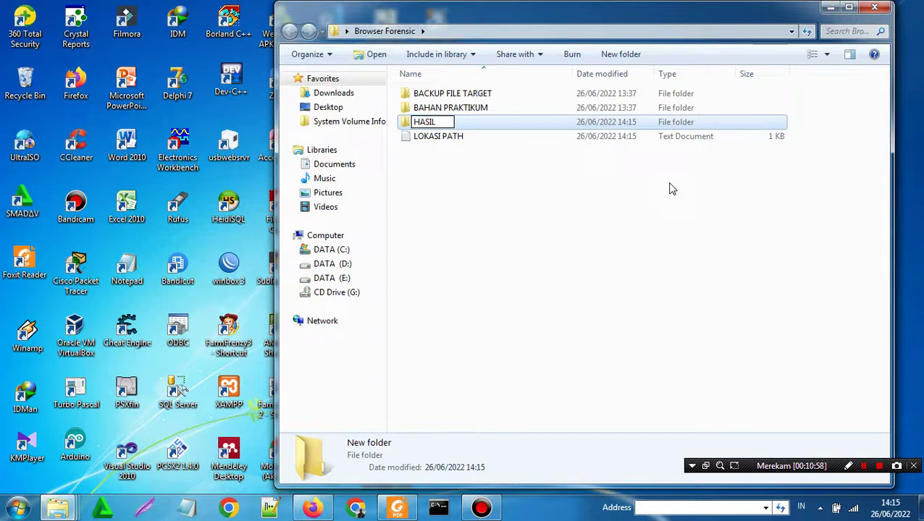
pyautogui.write('FORW')
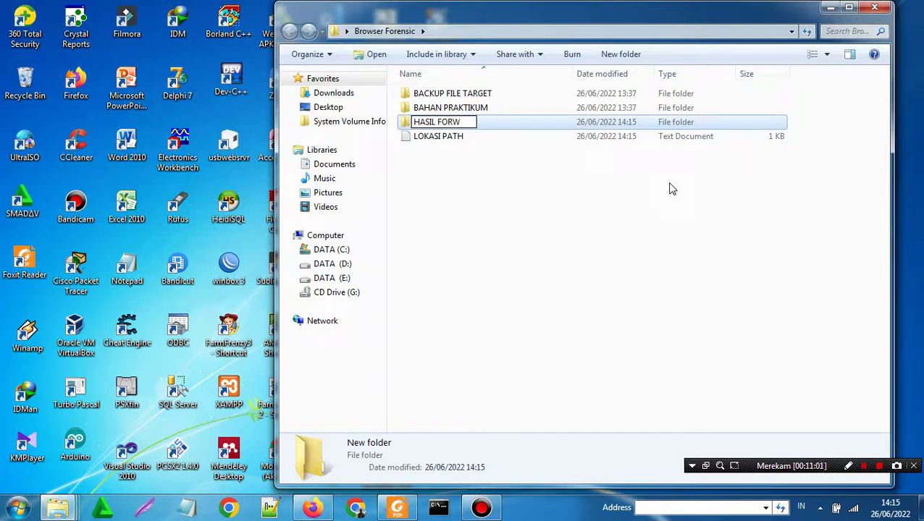
pyautogui.press('BackSpace')
pyautogui.write('ENSIC')
pyautogui.click(653, 199)
# Open BACKUP FILE TARGET in the Browser Forensic window and close the older duplicate window of that folder
pyautogui.click(461, 97)
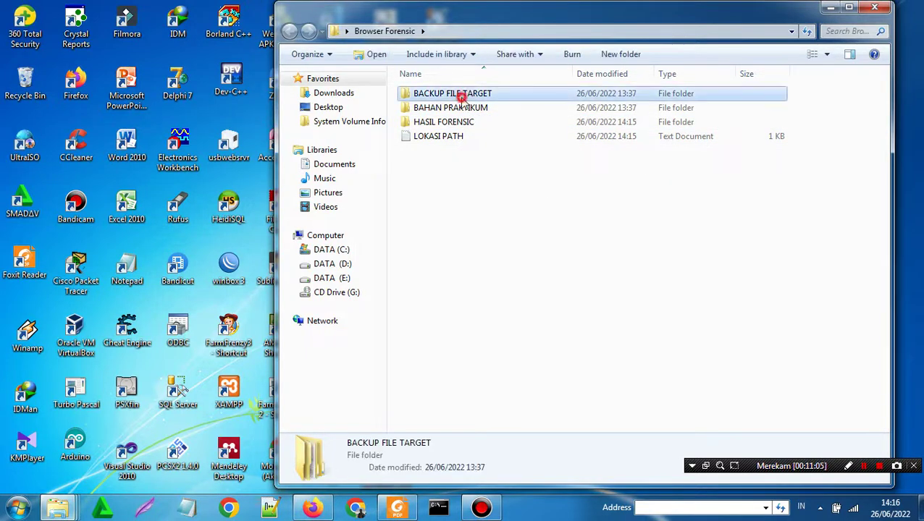
pyautogui.doubleClick(461, 97)
pyautogui.moveTo(60, 512)
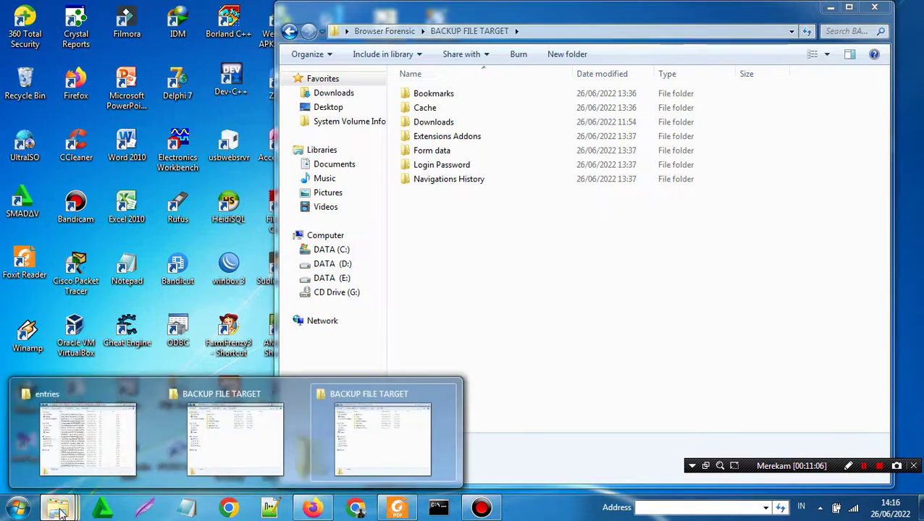
pyautogui.click(258, 441)
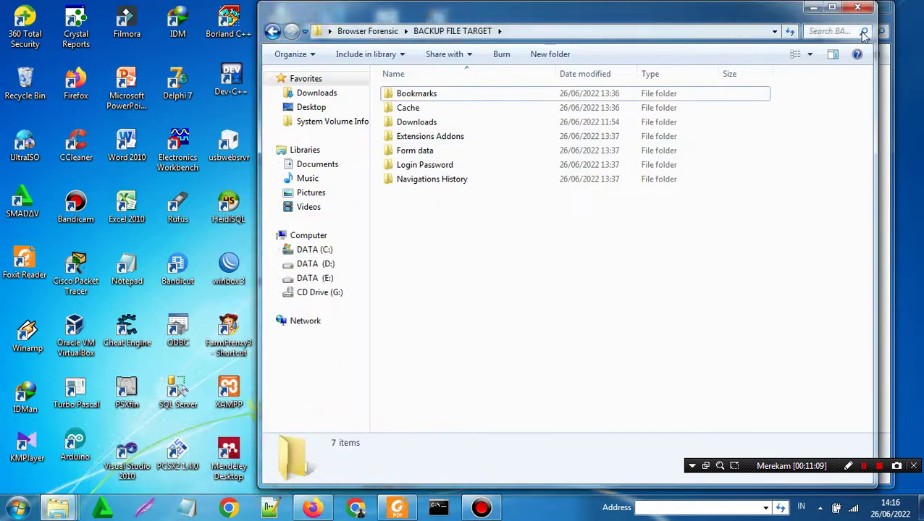
pyautogui.click(868, 9)
# Move the BACKUP FILE TARGET folder from Browser Forensic into the HASIL FORENSIC folder
pyautogui.moveTo(650, 334); pyautogui.dragTo(515, 98)
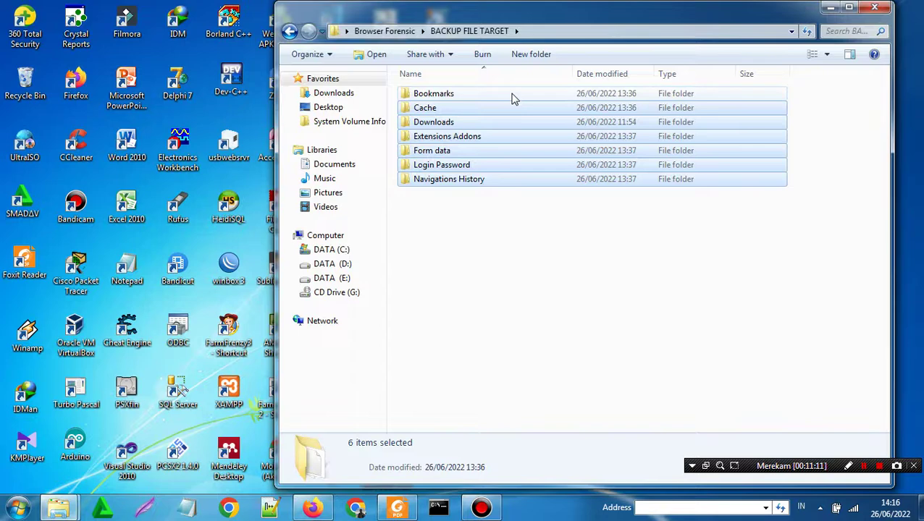
pyautogui.click(383, 31)
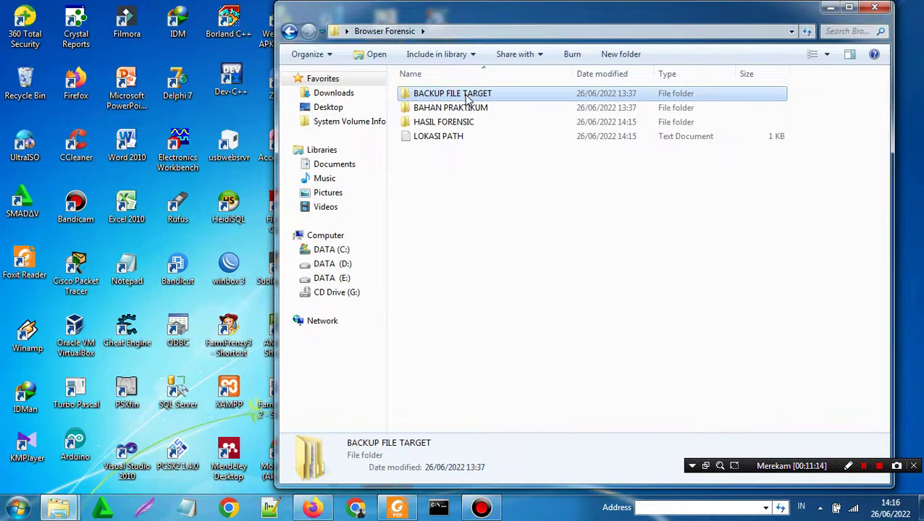
pyautogui.doubleClick(443, 123)
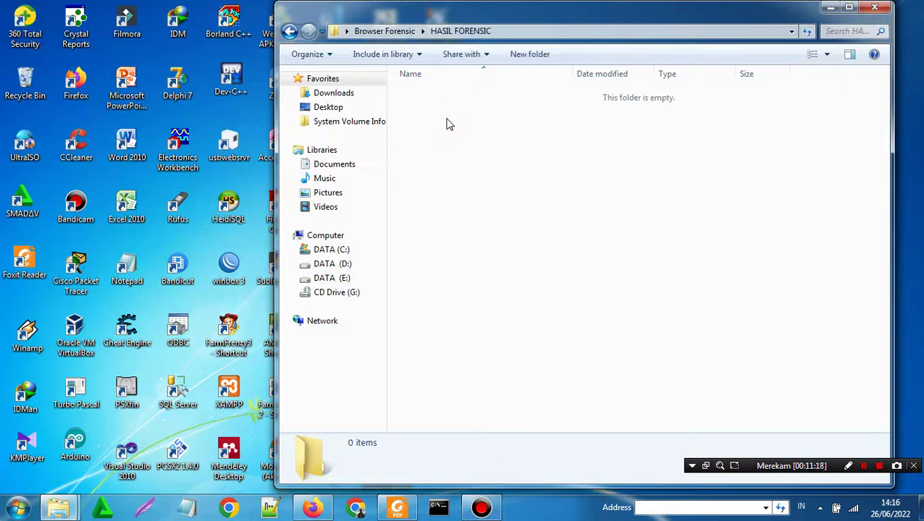
pyautogui.hotkey('ctrl', 'v')
pyautogui.rightClick(458, 93)
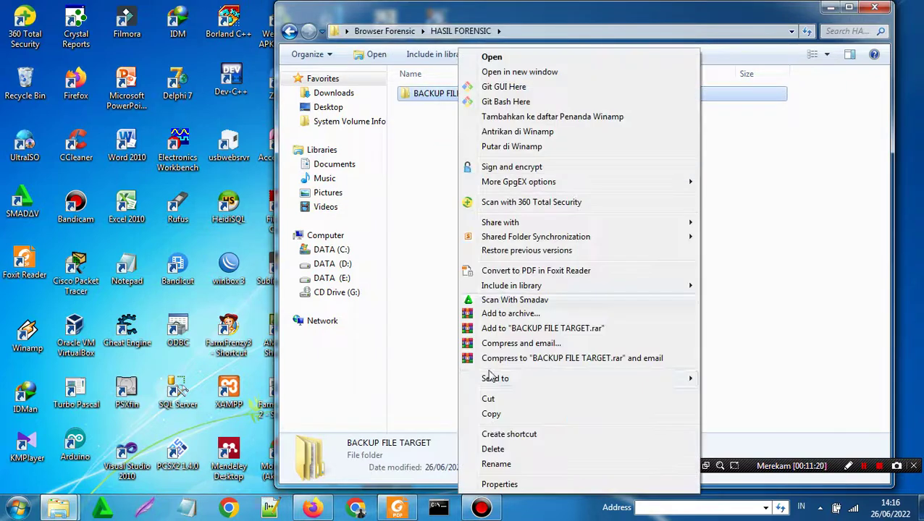
pyautogui.click(496, 465)
pyautogui.click(547, 248)
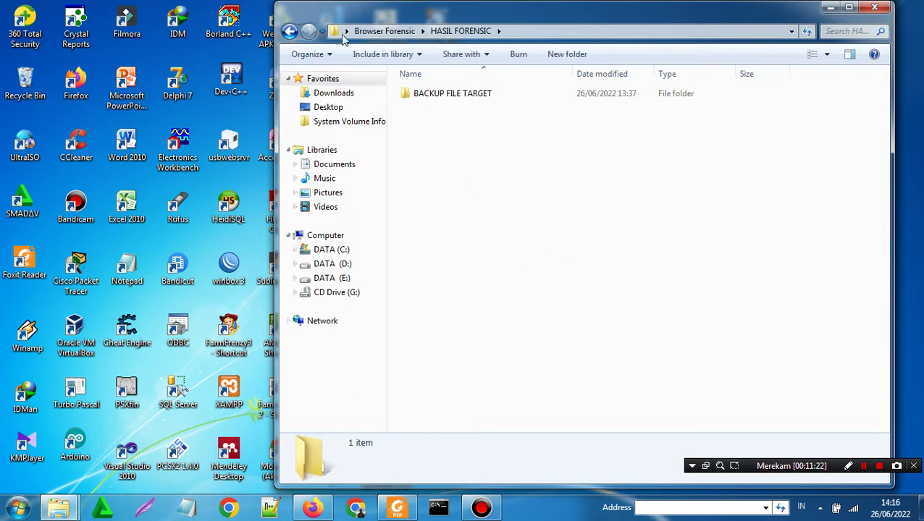
# Move the LOKASI PATH text document from Browser Forensic into the HASIL FORENSIC folder
pyautogui.click(386, 32)
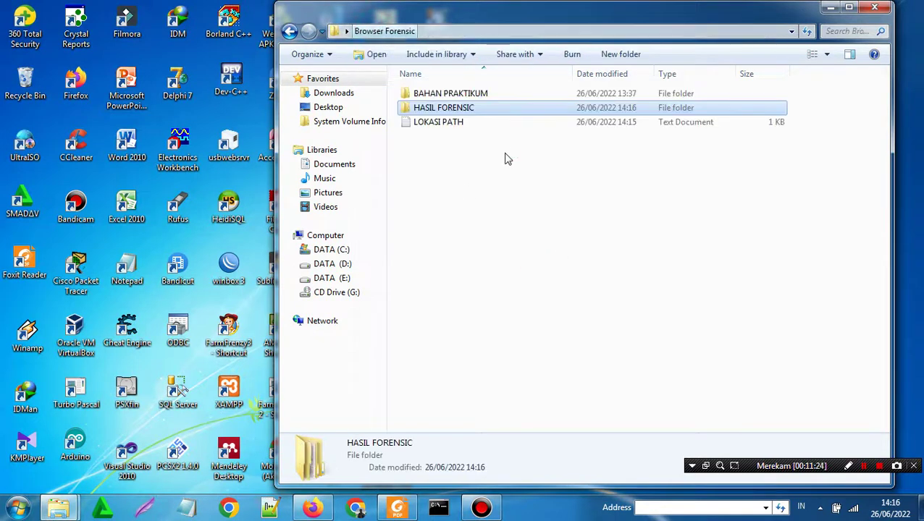
pyautogui.click(465, 120)
pyautogui.click(469, 107)
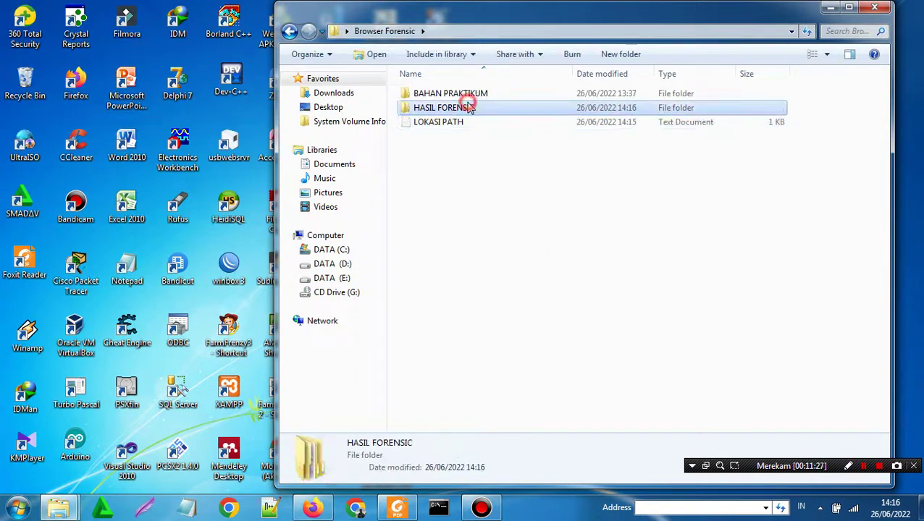
pyautogui.doubleClick(469, 108)
pyautogui.hotkey('ctrl', 'v')
pyautogui.click(464, 127)
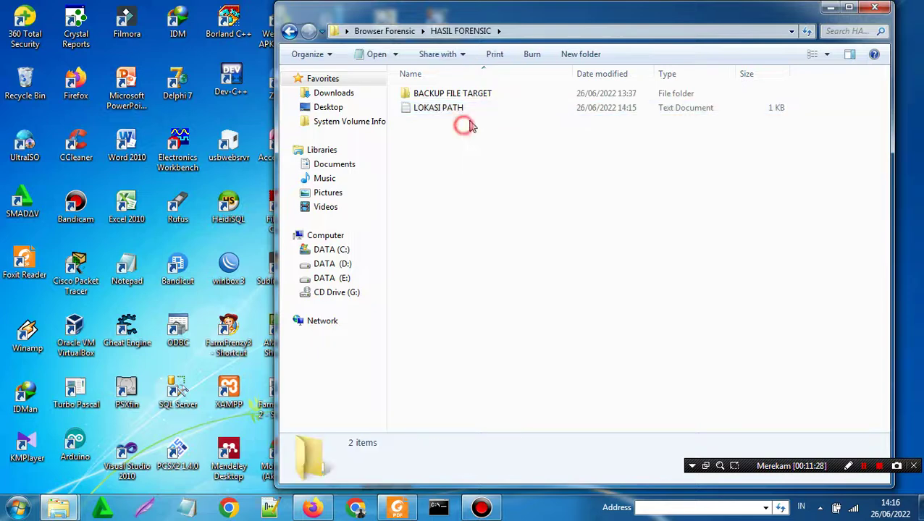
# Open the LOKASI PATH notes, check them against the Firefox artifact path table in the practicum module PDF, and close the notes
pyautogui.doubleClick(481, 114)
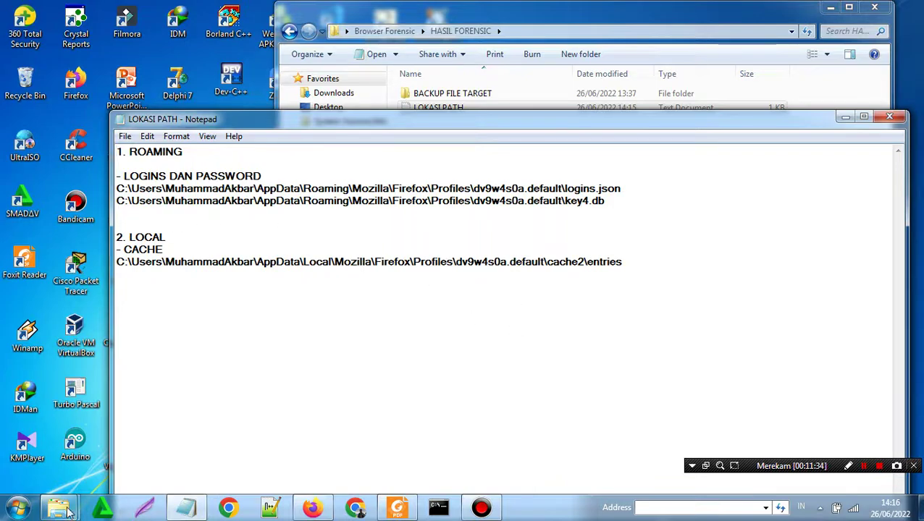
pyautogui.click(396, 508)
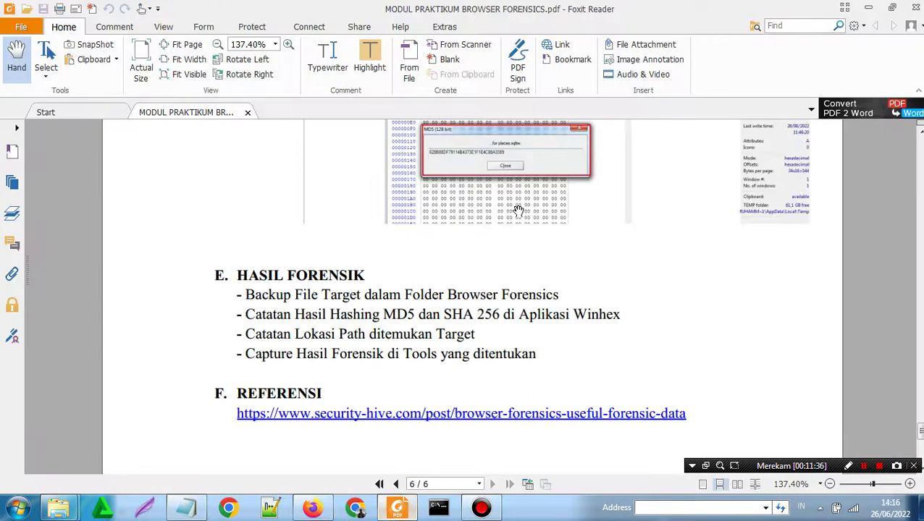
pyautogui.scroll(10, 516, 210)
pyautogui.scroll(15, 513, 219)
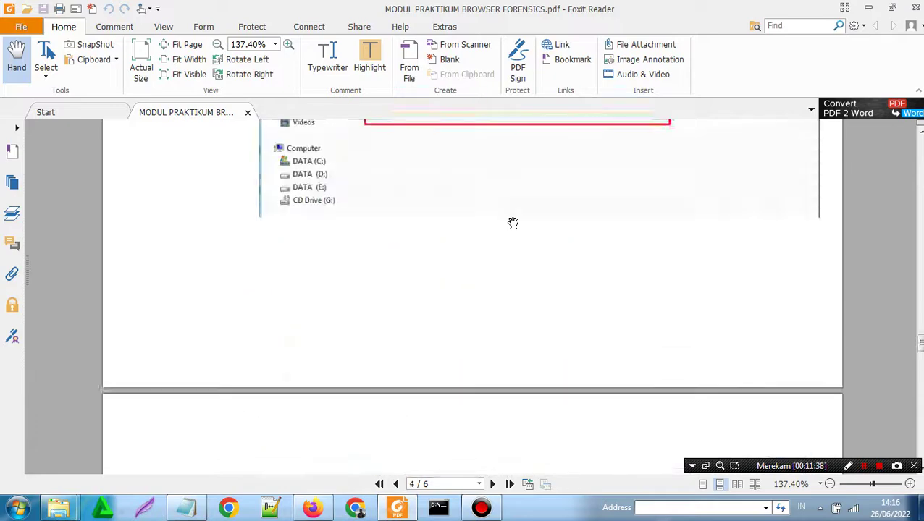
pyautogui.scroll(10, 513, 225)
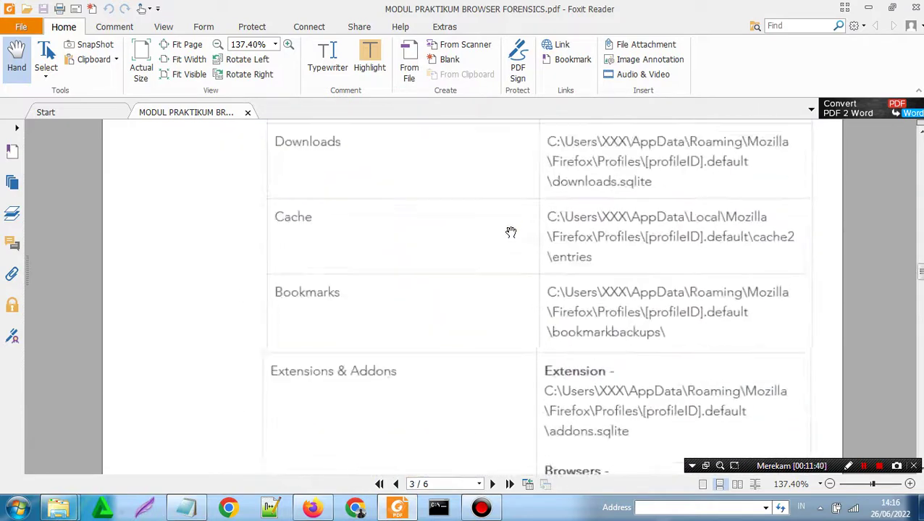
pyautogui.scroll(3, 406, 253)
pyautogui.scroll(4, 407, 254)
pyautogui.scroll(-5, 409, 257)
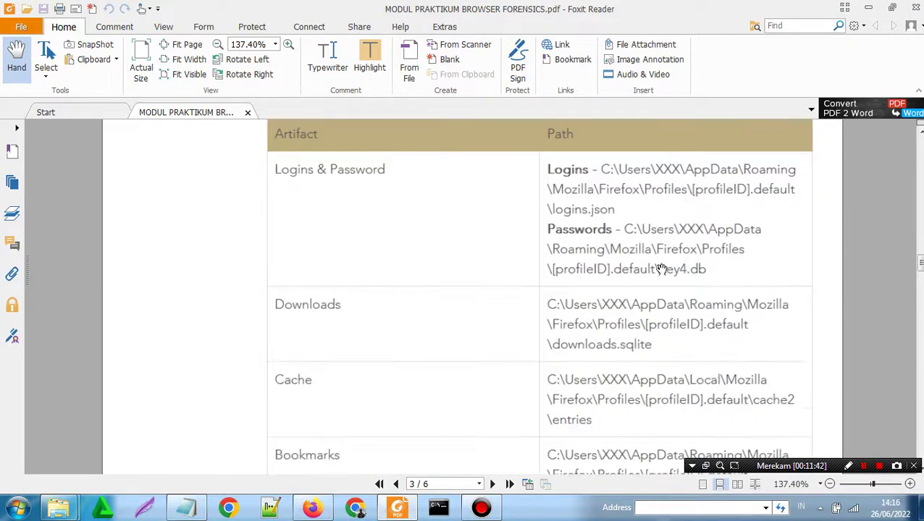
pyautogui.scroll(-2, 726, 305)
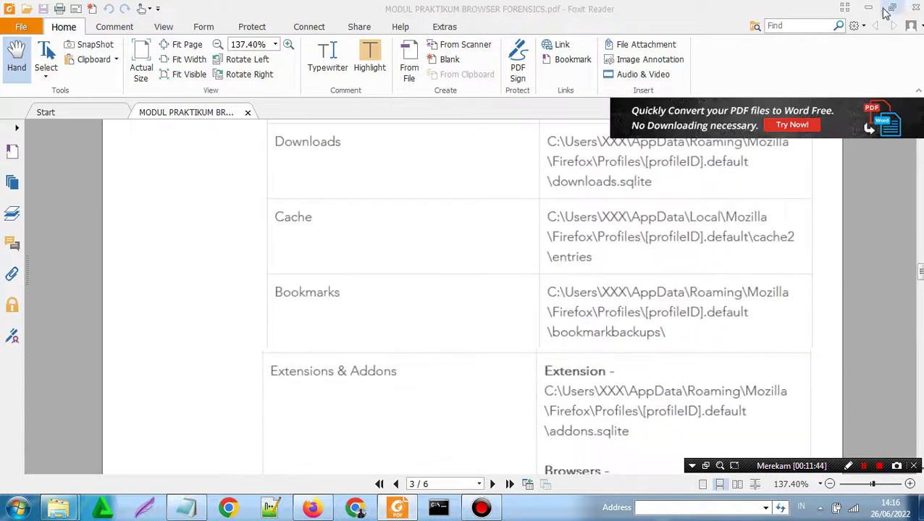
pyautogui.click(868, 7)
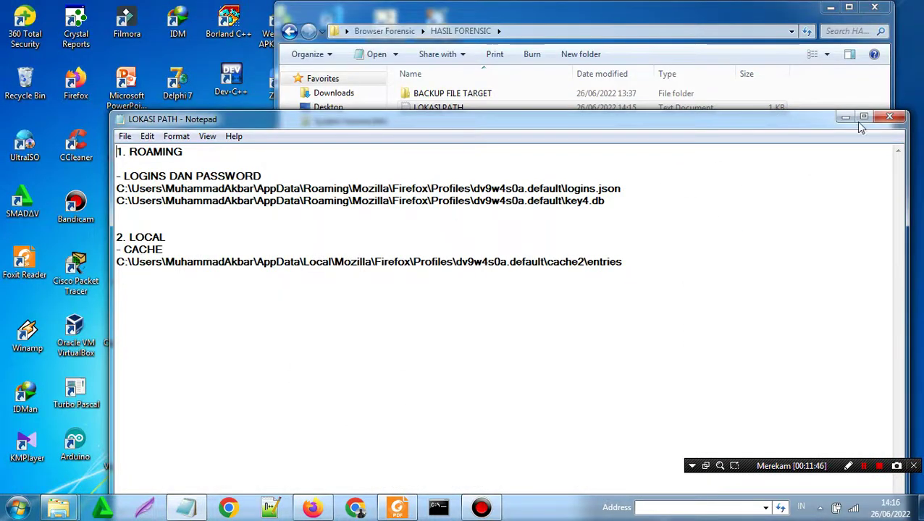
pyautogui.click(889, 116)
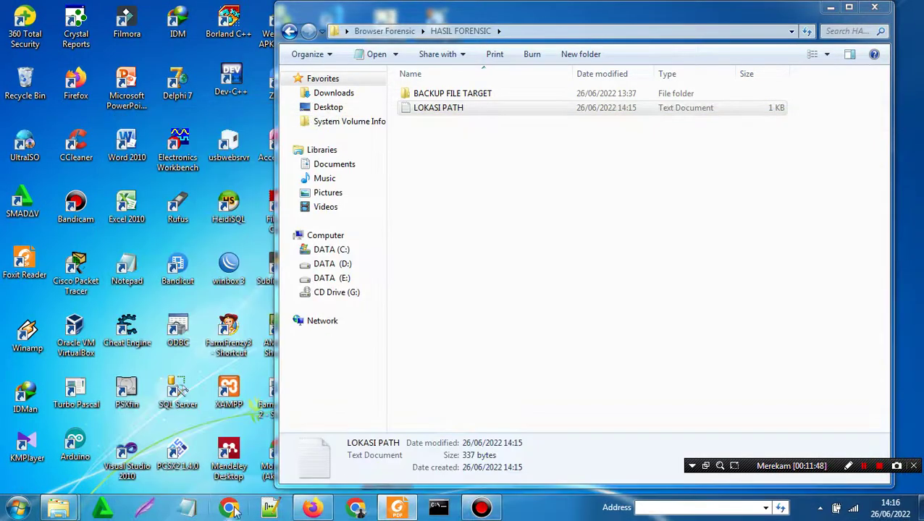
# Review the required deliverables under HASIL FORENSIK at the end of the practicum module PDF, and minimize it
pyautogui.click(408, 511)
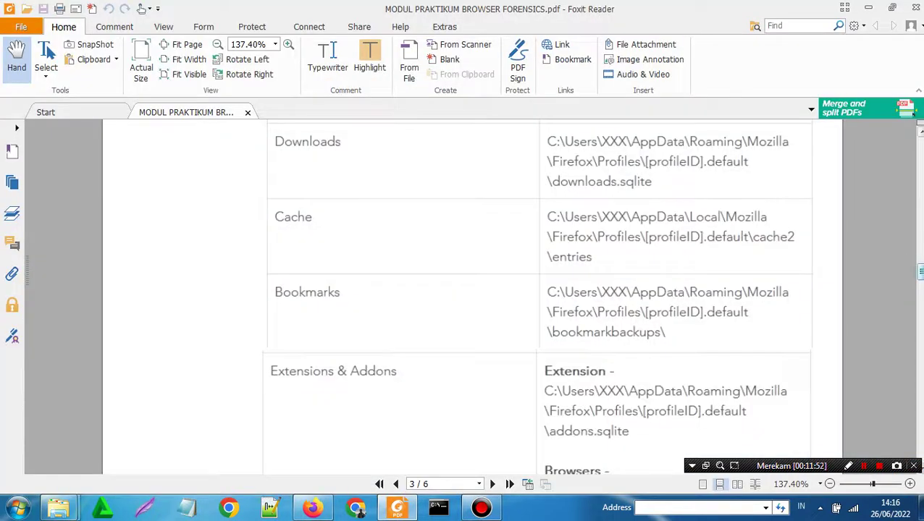
pyautogui.moveTo(920, 271); pyautogui.dragTo(922, 418)
pyautogui.scroll(-19, 864, 422)
pyautogui.scroll(4, 471, 290)
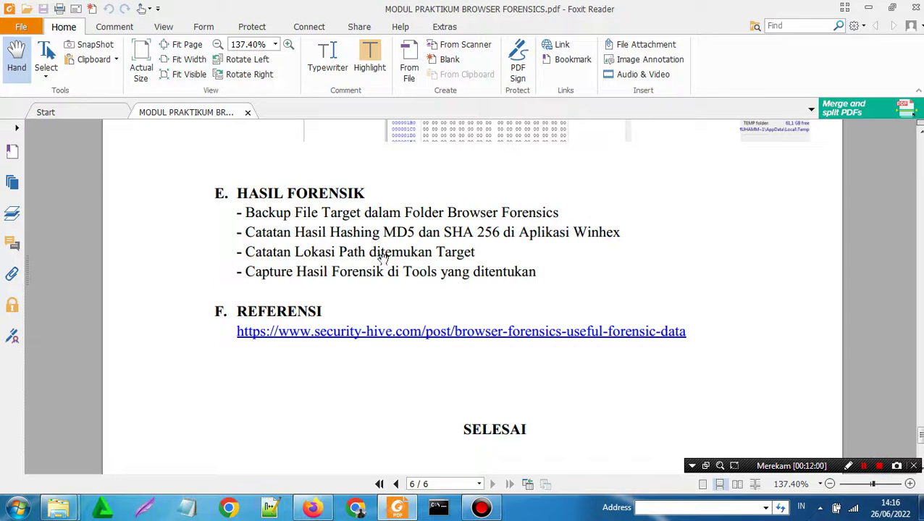
pyautogui.click(871, 9)
# Duplicate the LOKASI PATH document within HASIL FORENSIC and rename the copy as NILAI HASH
pyautogui.rightClick(505, 108)
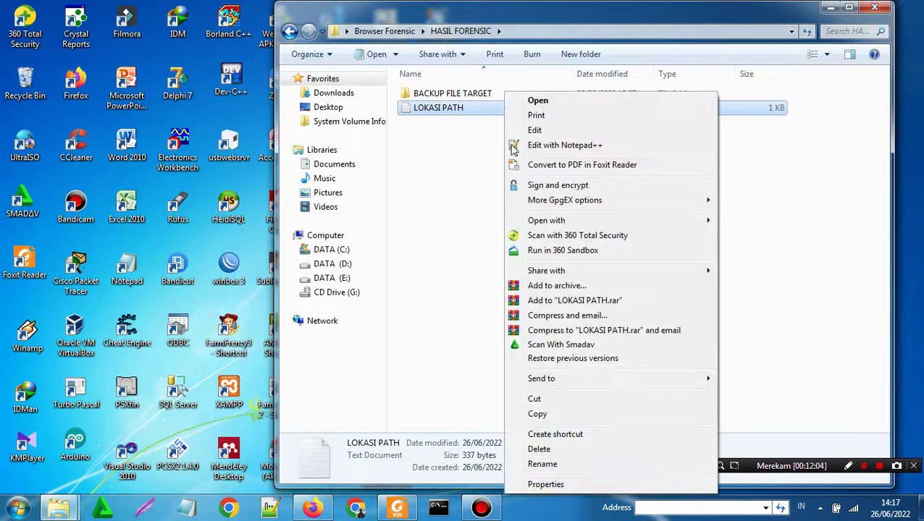
pyautogui.click(548, 414)
pyautogui.click(465, 259)
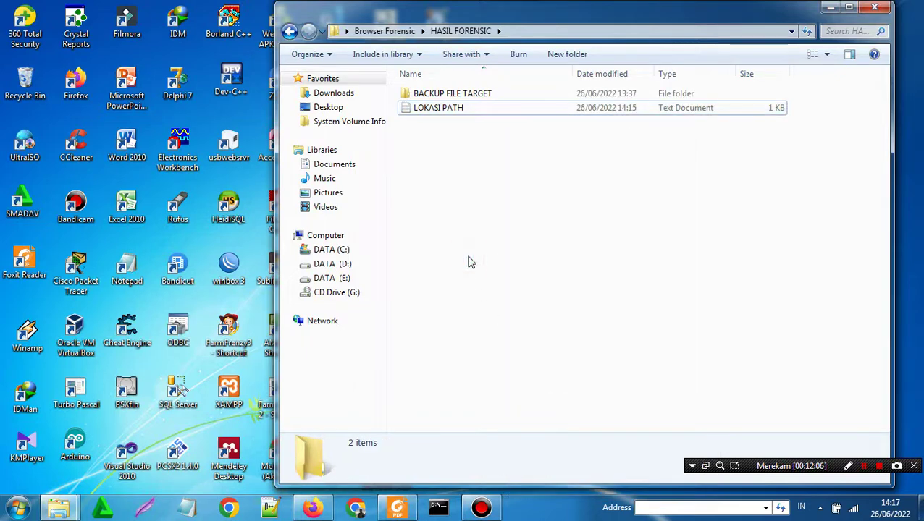
pyautogui.hotkey('ctrl', 'v')
pyautogui.click(466, 122)
pyautogui.rightClick(466, 122)
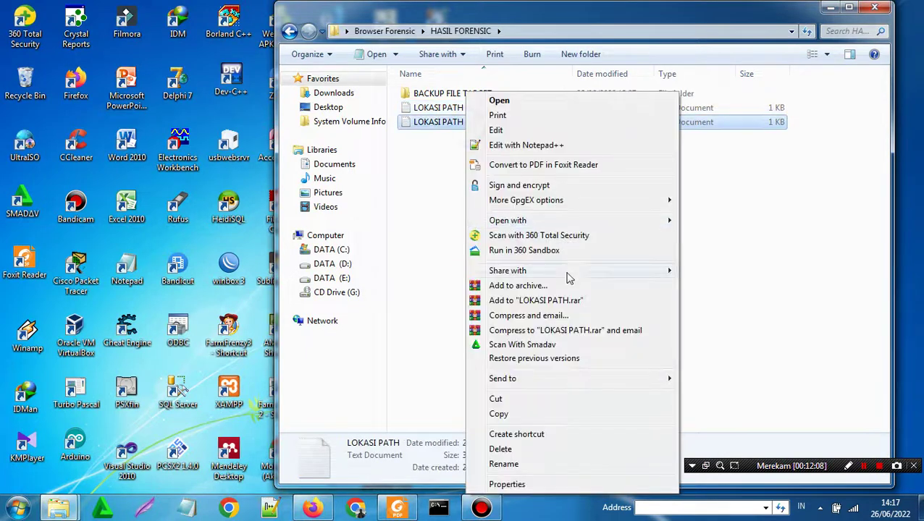
pyautogui.click(443, 110)
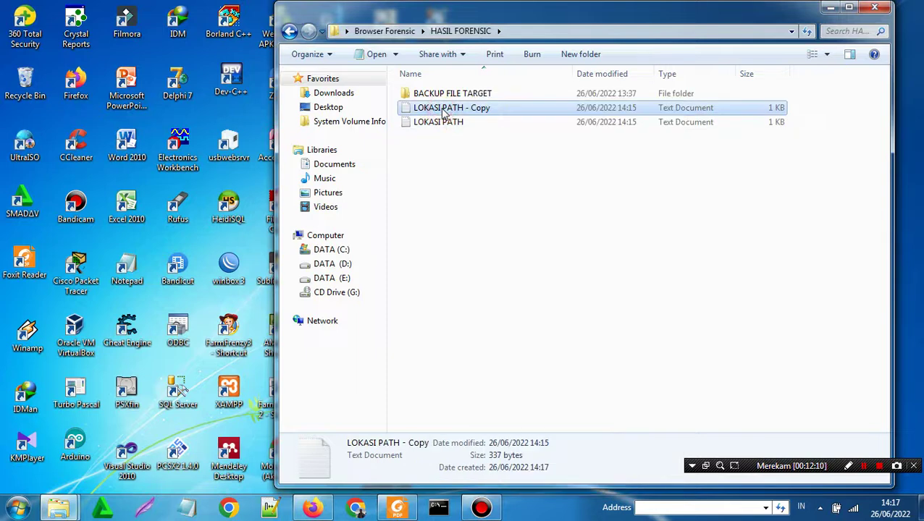
pyautogui.click(443, 109)
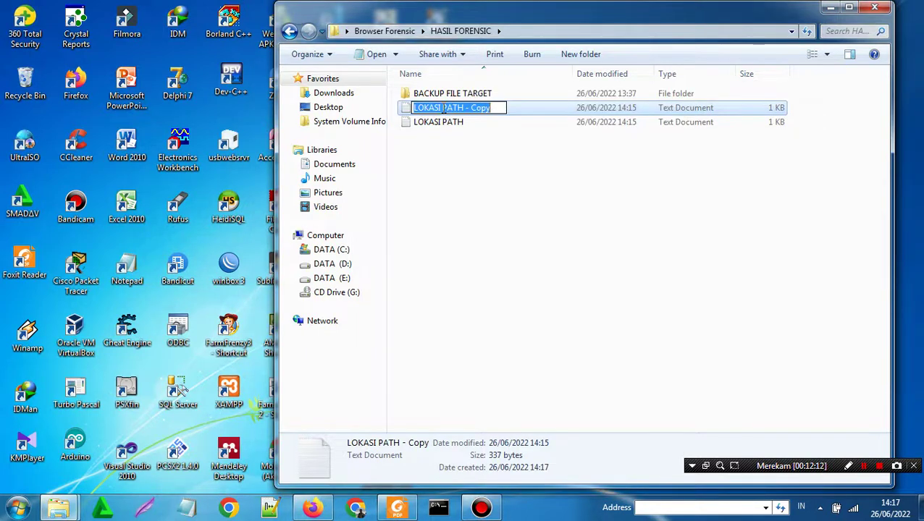
pyautogui.press('BackSpace')
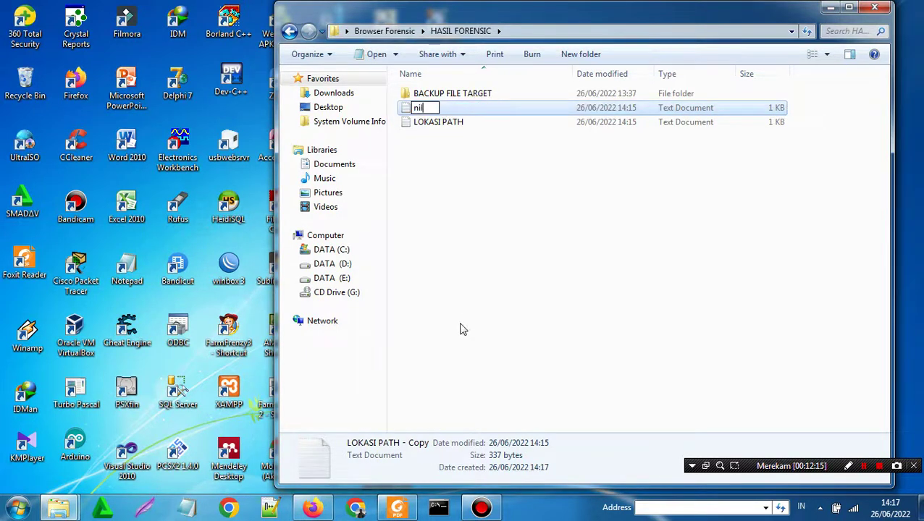
pyautogui.write('NILAI HASH')
pyautogui.click(617, 318)
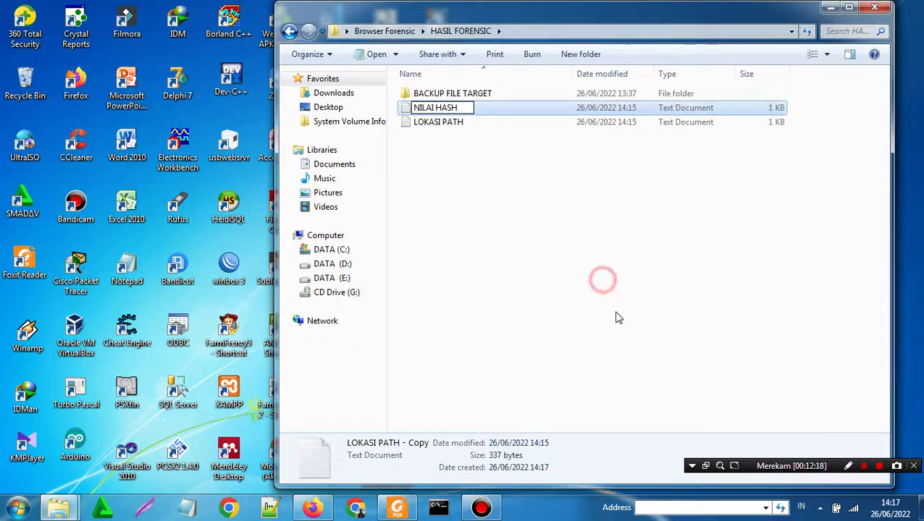
# Open NILAI HASH, remove the blank line below "1. ROAMING", and add the heading "NILAI HASHING MD5 DAN SHA256" above it, followed by a blank line
pyautogui.doubleClick(480, 123)
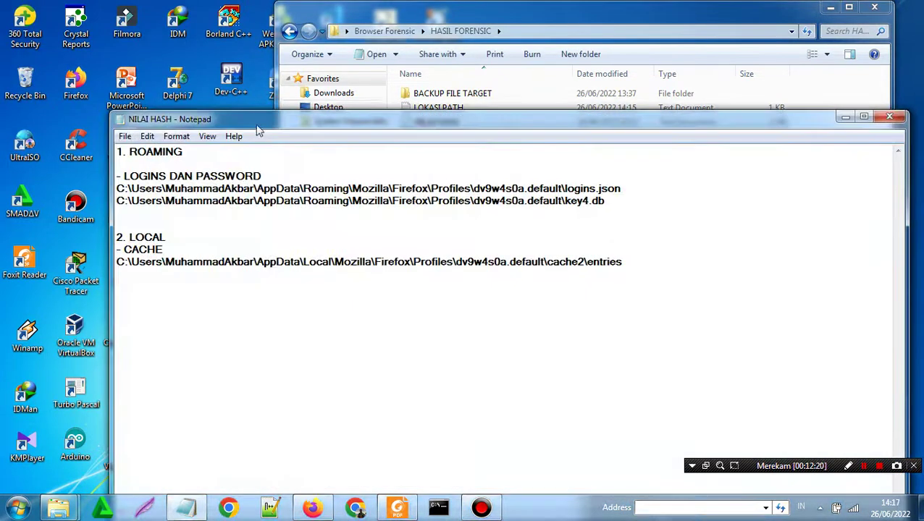
pyautogui.click(117, 160)
pyautogui.write('\\')
pyautogui.press('Return')
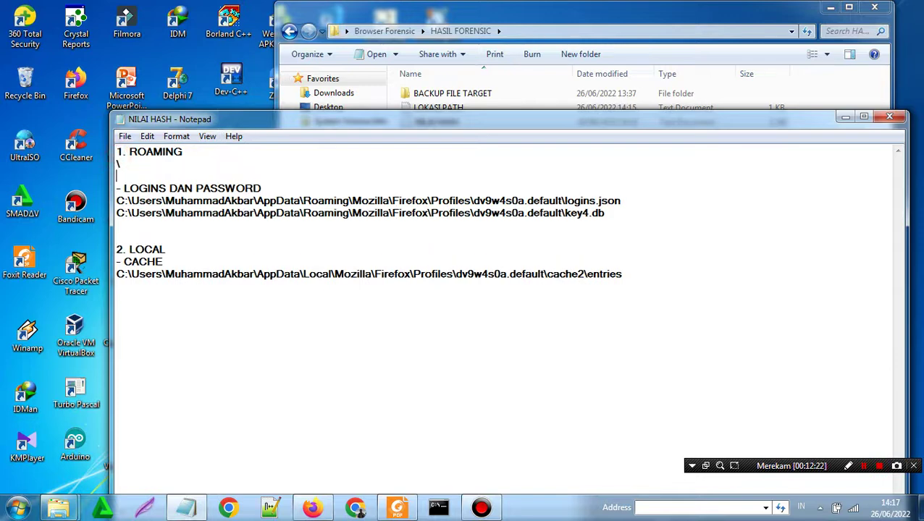
pyautogui.press('BackSpace')
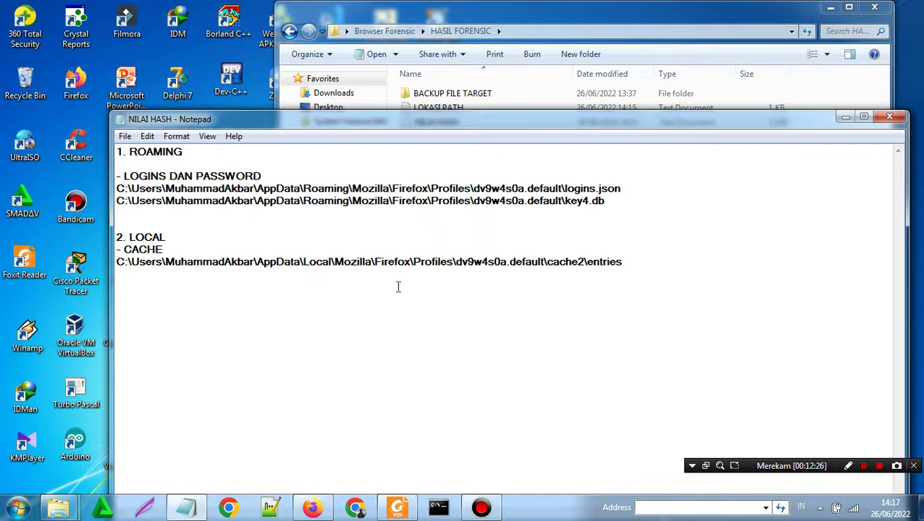
pyautogui.press('BackSpace')
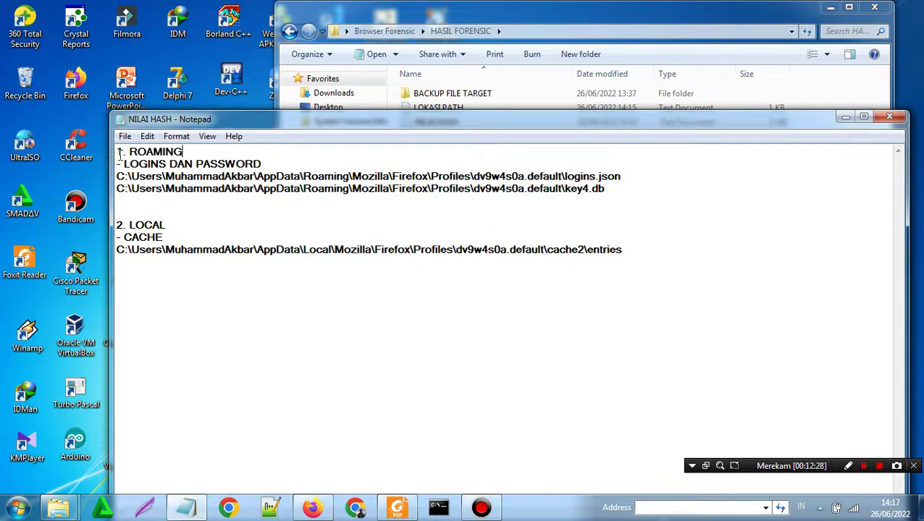
pyautogui.press('Return')
pyautogui.press('Up')
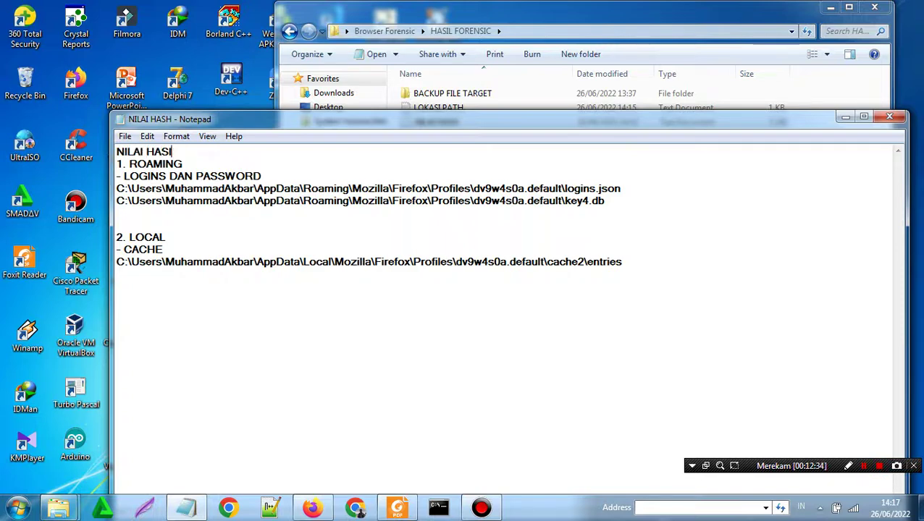
pyautogui.write('NILAI HASHING MD5 DAN SHA256')
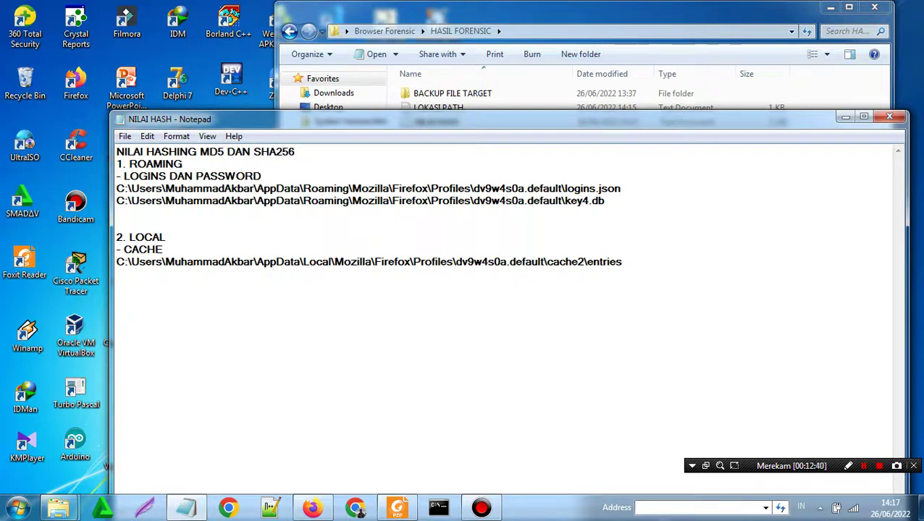
pyautogui.press('Return')
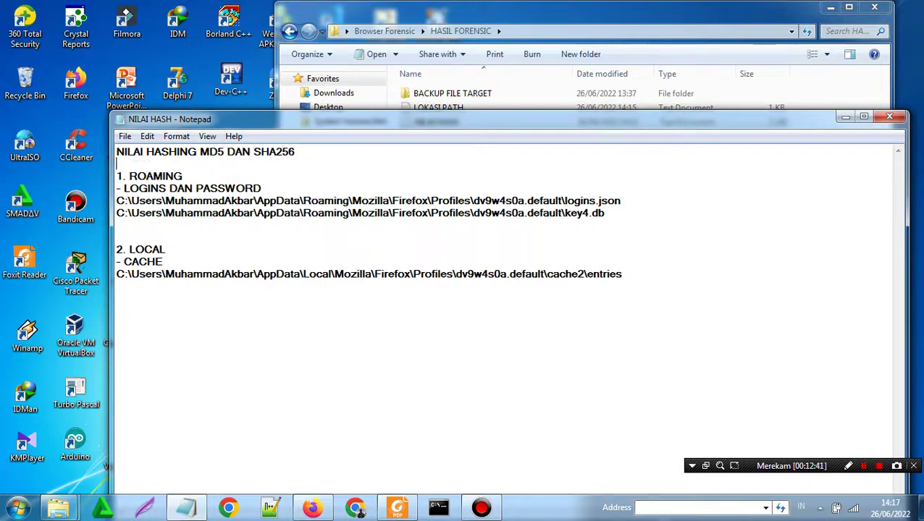
# Insert a blank line and the labels "MD5 =" and "SHA256=" on separate lines below the logins.json path
pyautogui.click(644, 196)
pyautogui.press('Return')
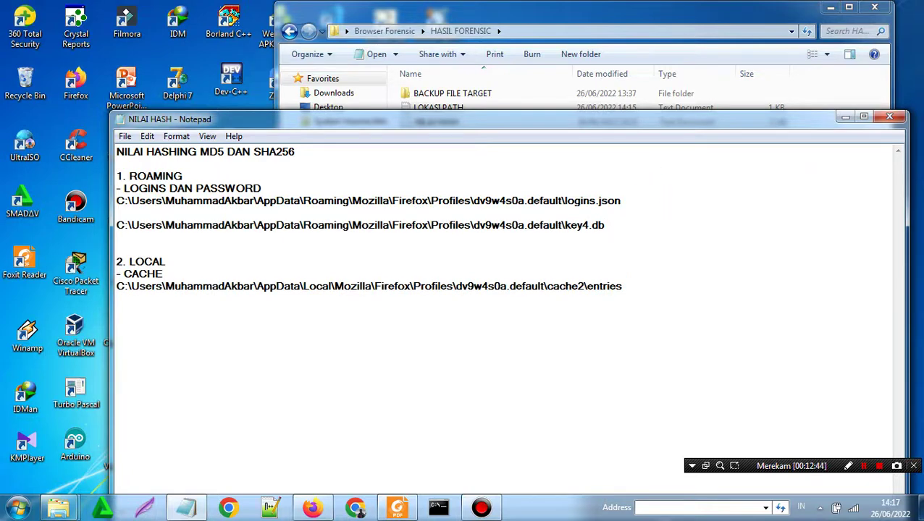
pyautogui.press('Return')
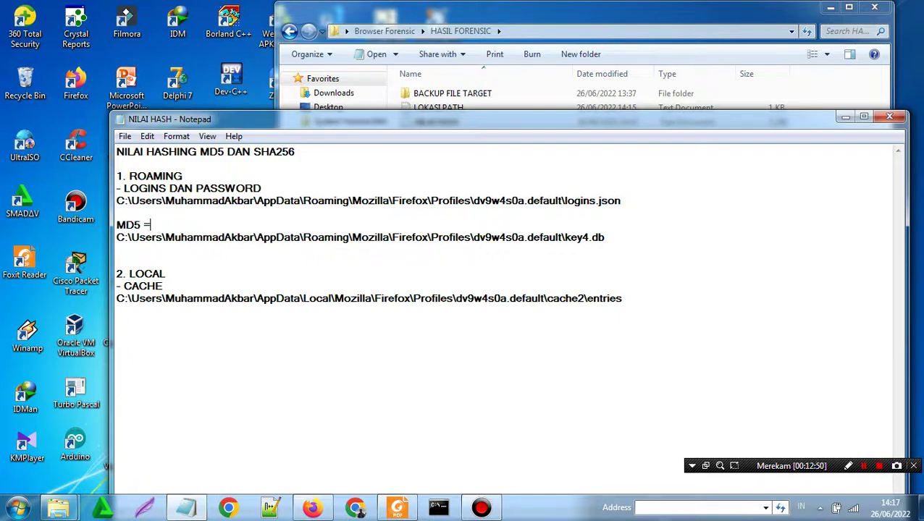
pyautogui.press('Return')
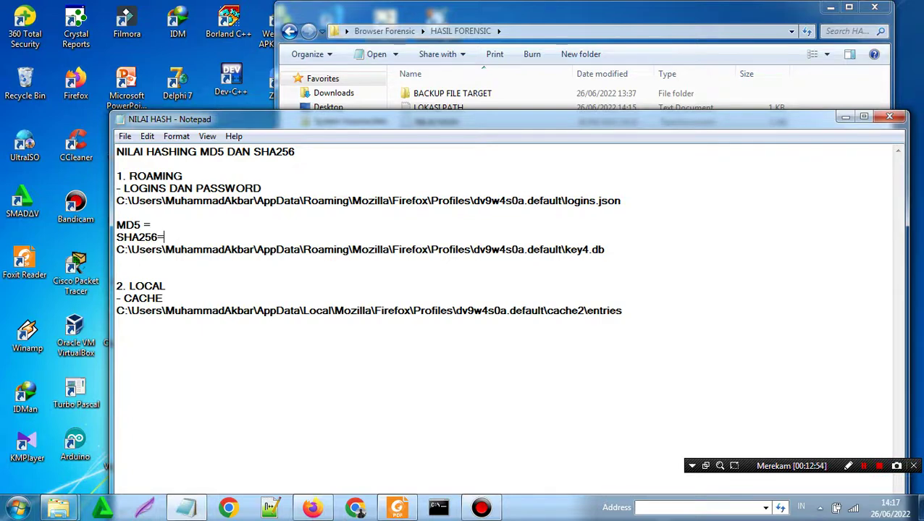
# Insert a blank line above the key4.db path in NILAI HASH, and minimize the document and the HASIL FORENSIC folder
pyautogui.press('Return')
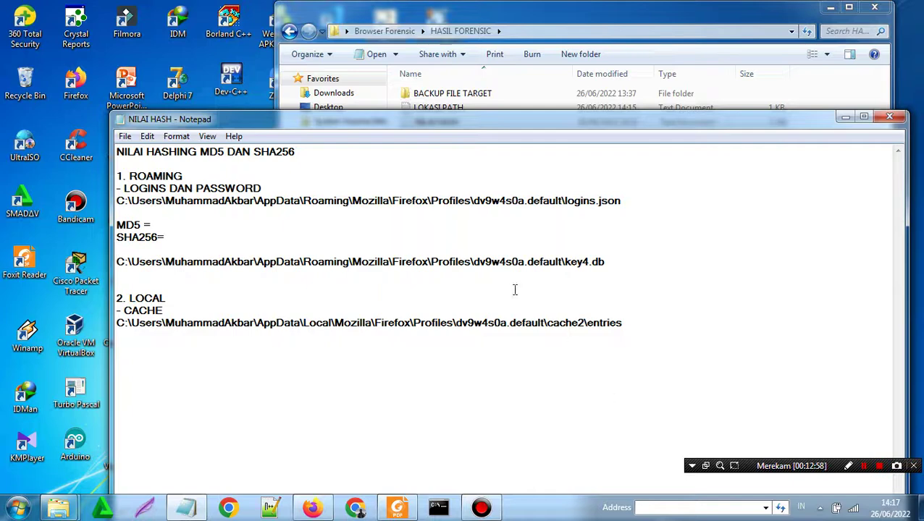
pyautogui.click(266, 226)
pyautogui.click(845, 117)
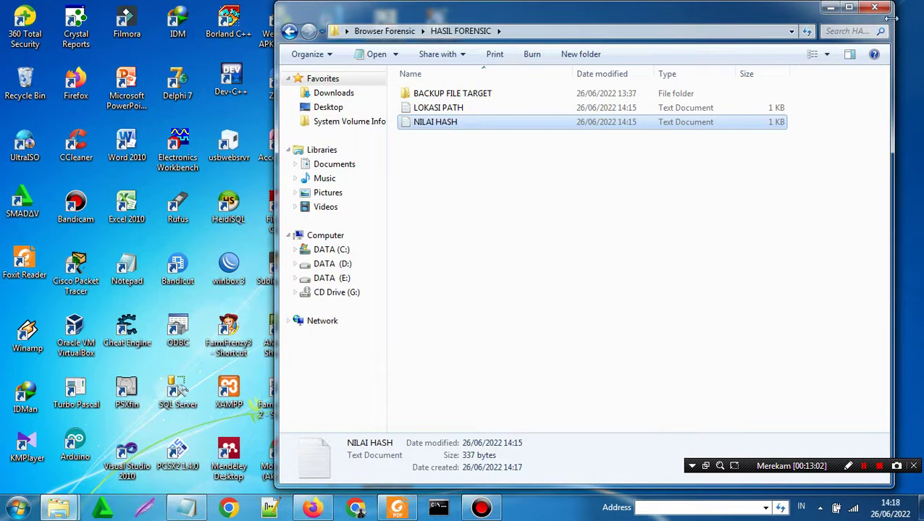
pyautogui.click(833, 10)
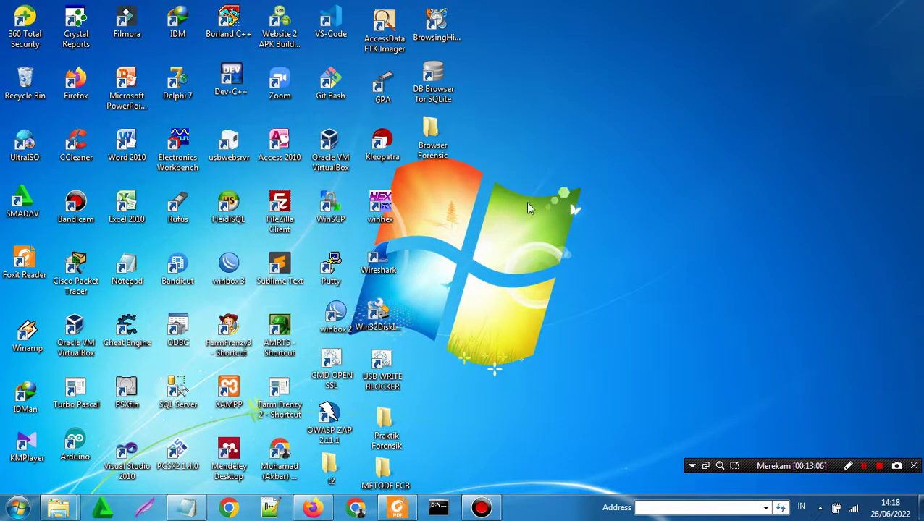
# Launch WinHex and open logins.json from Browser Forensic\HASIL FORENSIC\BACKUP FILE TARGET\Login Password on the desktop
pyautogui.doubleClick(395, 207)
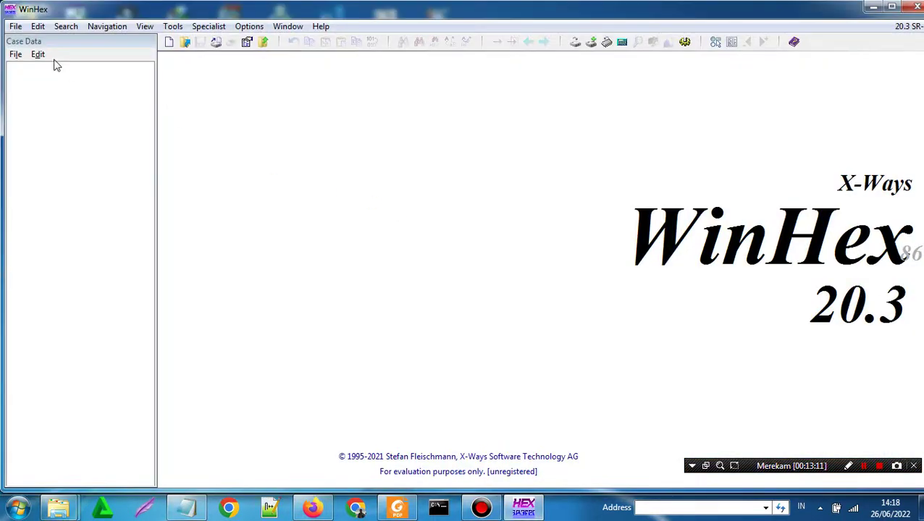
pyautogui.click(15, 26)
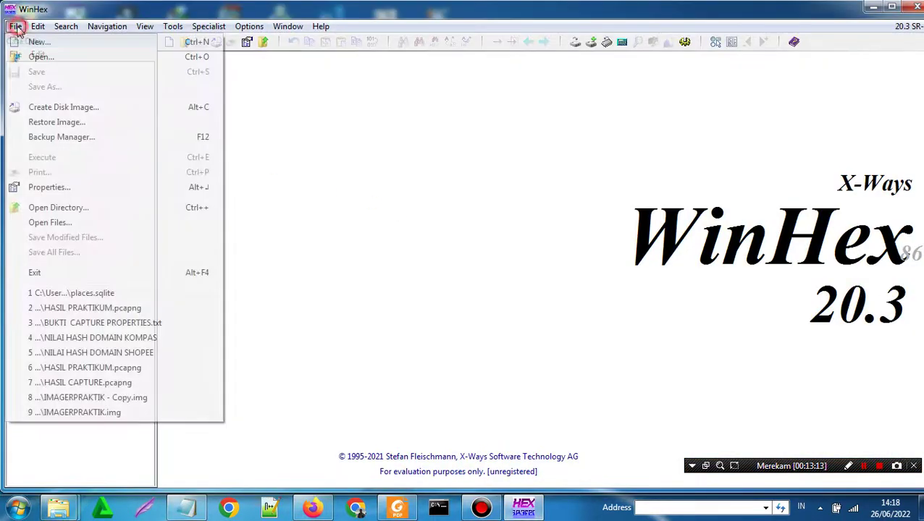
pyautogui.click(34, 60)
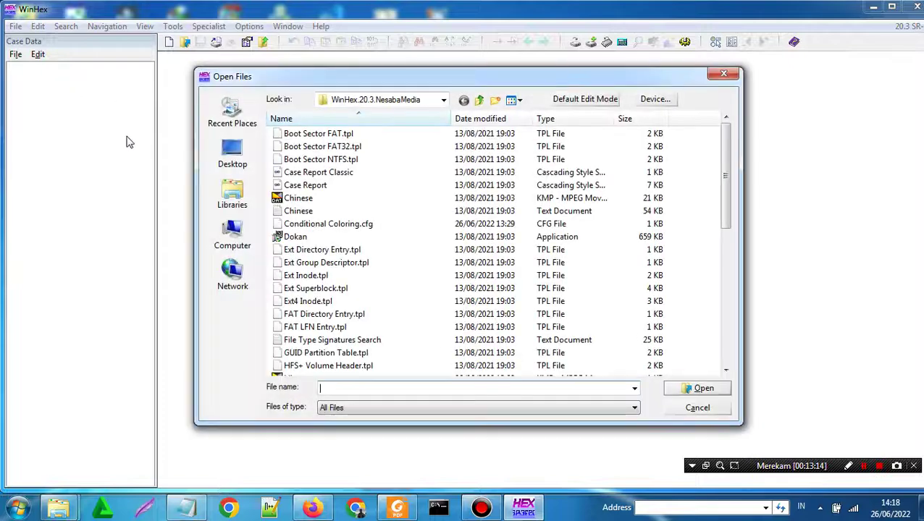
pyautogui.click(232, 153)
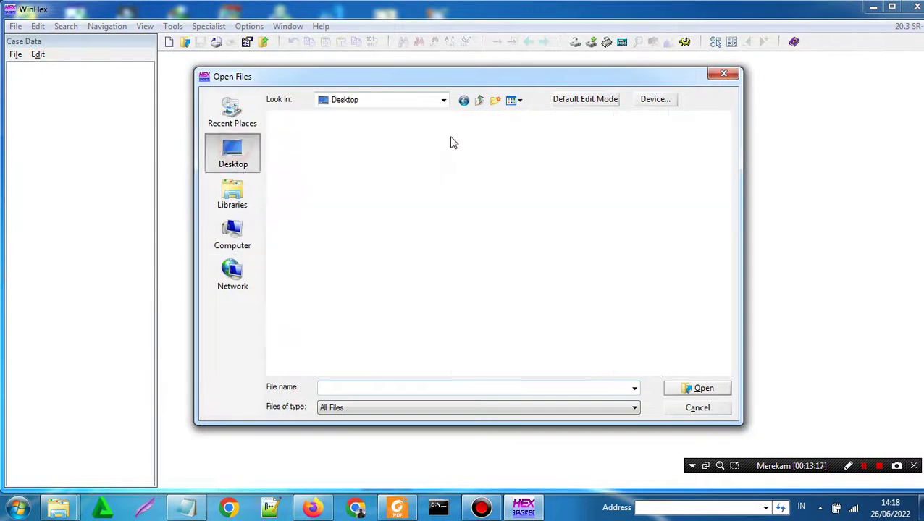
pyautogui.moveTo(726, 129); pyautogui.dragTo(726, 218)
pyautogui.doubleClick(490, 154)
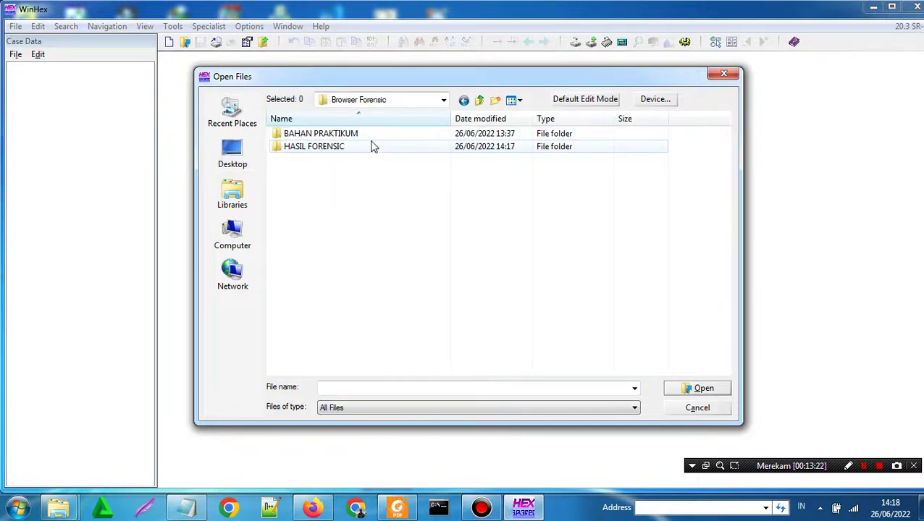
pyautogui.doubleClick(360, 146)
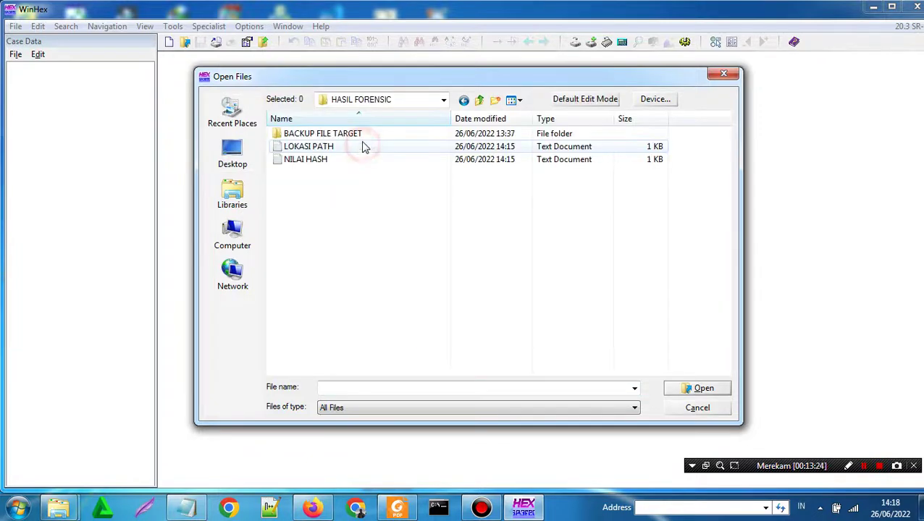
pyautogui.click(363, 138)
pyautogui.doubleClick(363, 139)
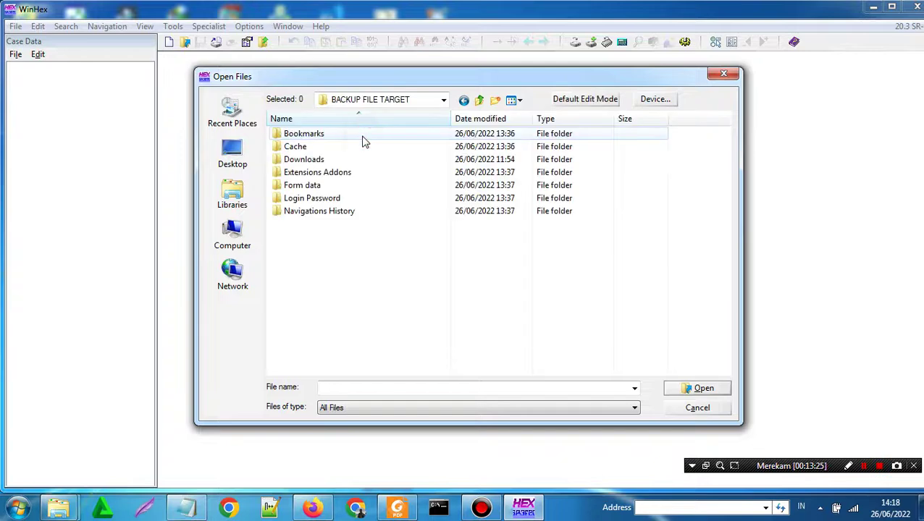
pyautogui.doubleClick(345, 206)
pyautogui.click(321, 148)
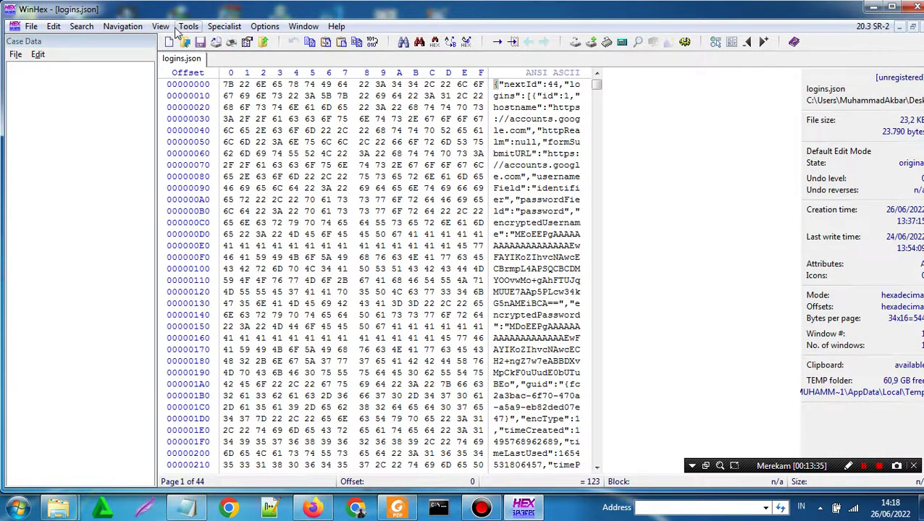
# Compute the MD5 (128 bit) hash of logins.json, paste it after "MD5 =" in NILAI HASH, and close the hash result
pyautogui.click(187, 27)
pyautogui.click(255, 204)
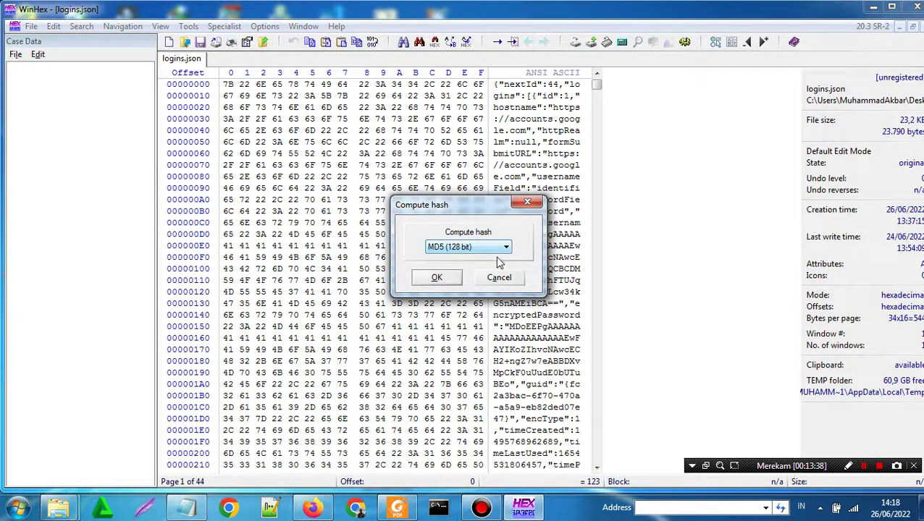
pyautogui.click(448, 277)
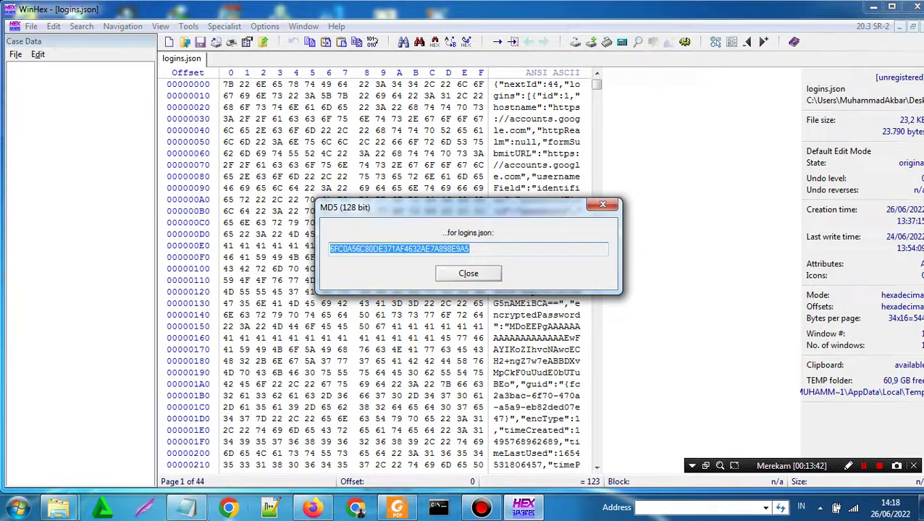
pyautogui.click(186, 508)
pyautogui.click(263, 225)
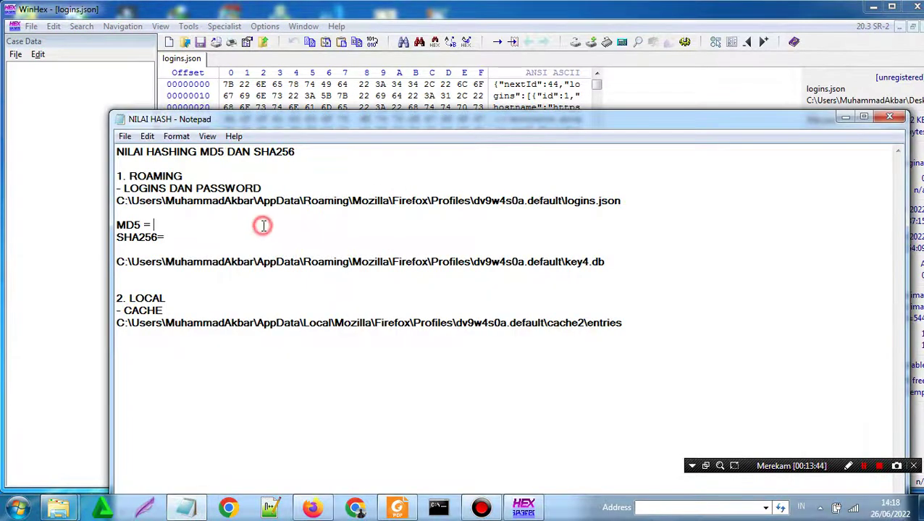
pyautogui.write('6FC0A56C80DE371AF4632AE7A898E9A5')
pyautogui.click(250, 232)
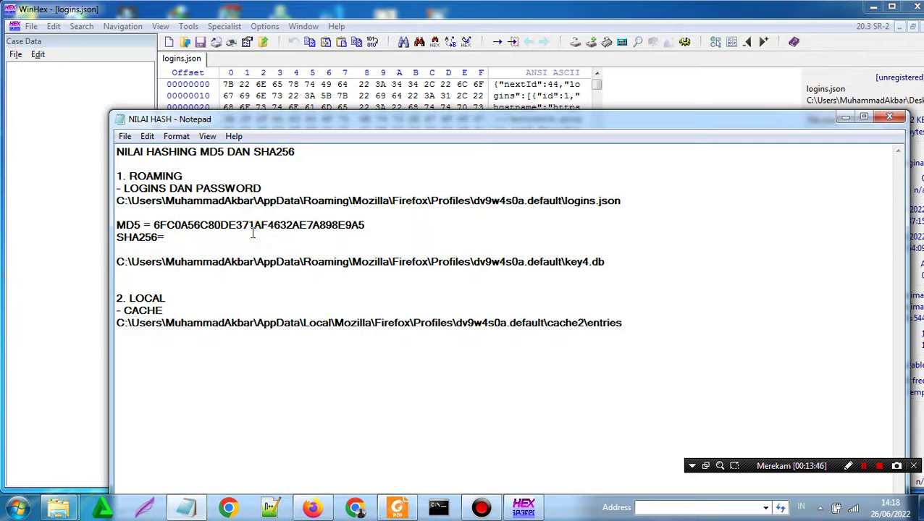
pyautogui.click(845, 117)
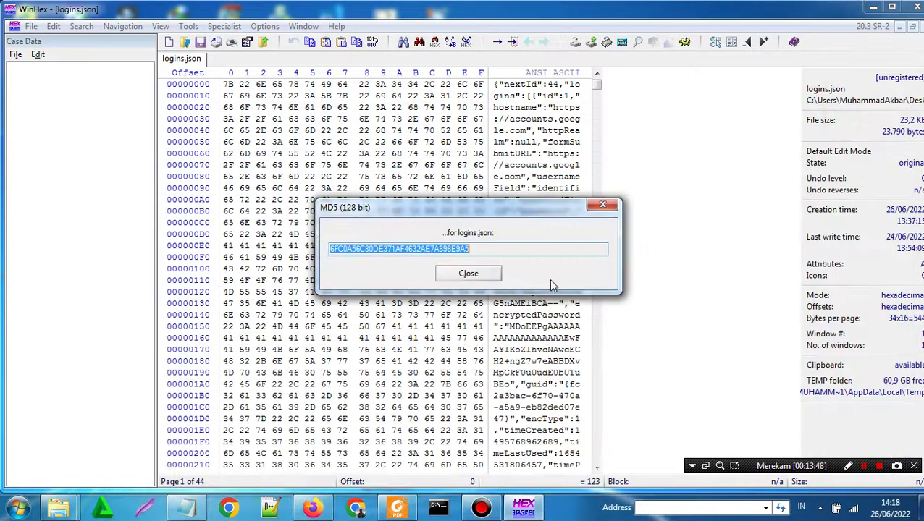
pyautogui.click(486, 273)
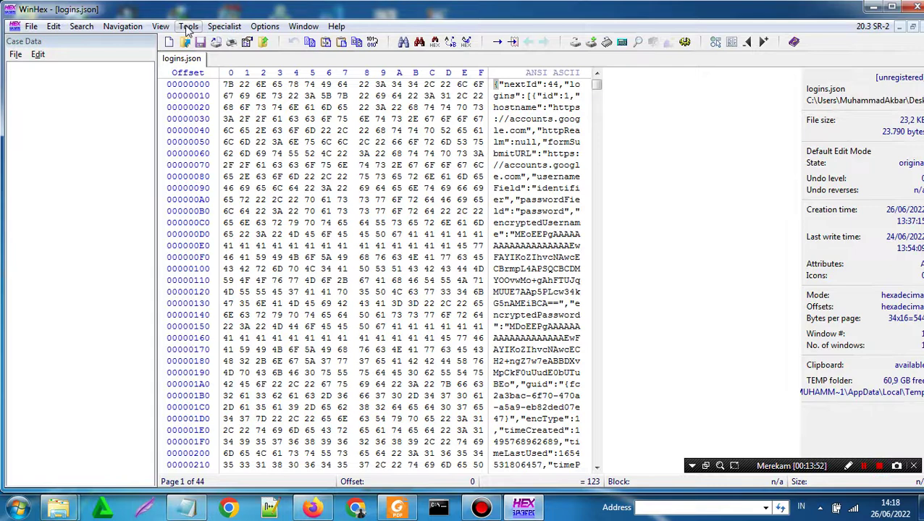
# Compute the SHA-256 (256 bit) hash of logins.json and record it after "SHA256=" in NILAI HASH
pyautogui.click(187, 29)
pyautogui.click(232, 201)
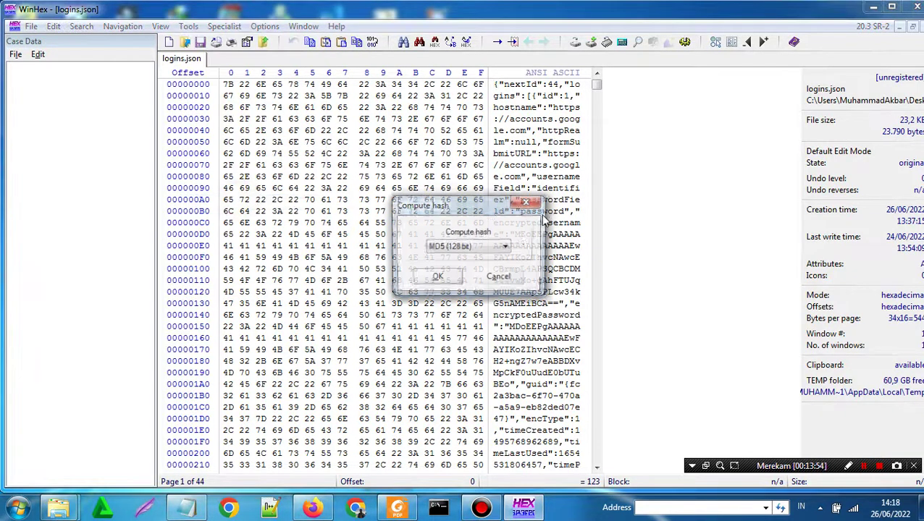
pyautogui.click(504, 247)
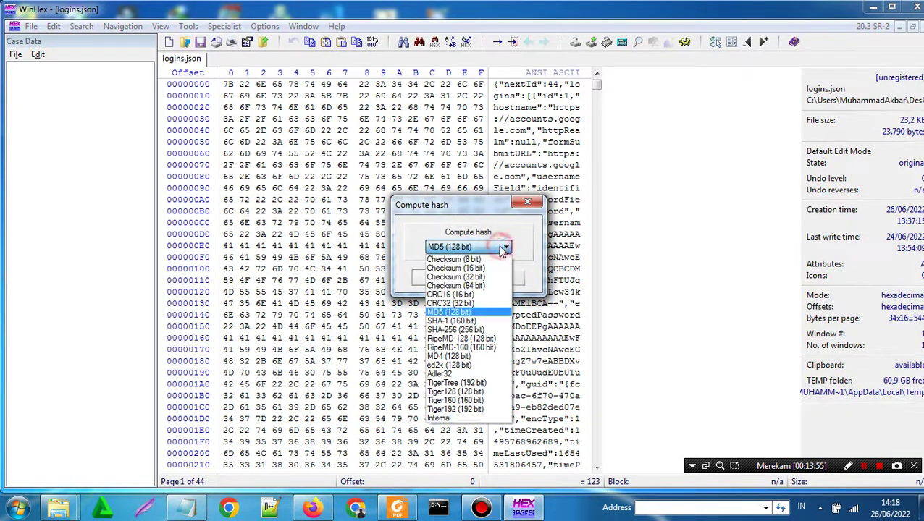
pyautogui.click(459, 329)
pyautogui.click(438, 279)
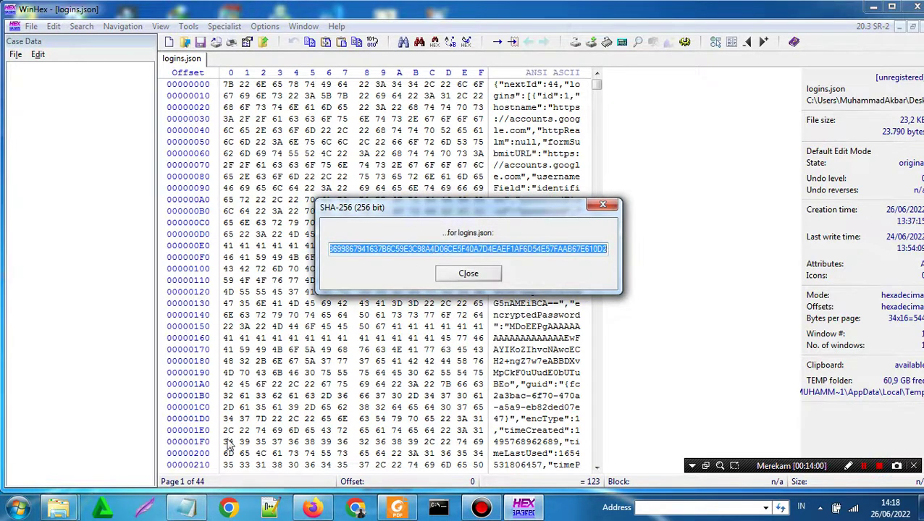
pyautogui.click(186, 508)
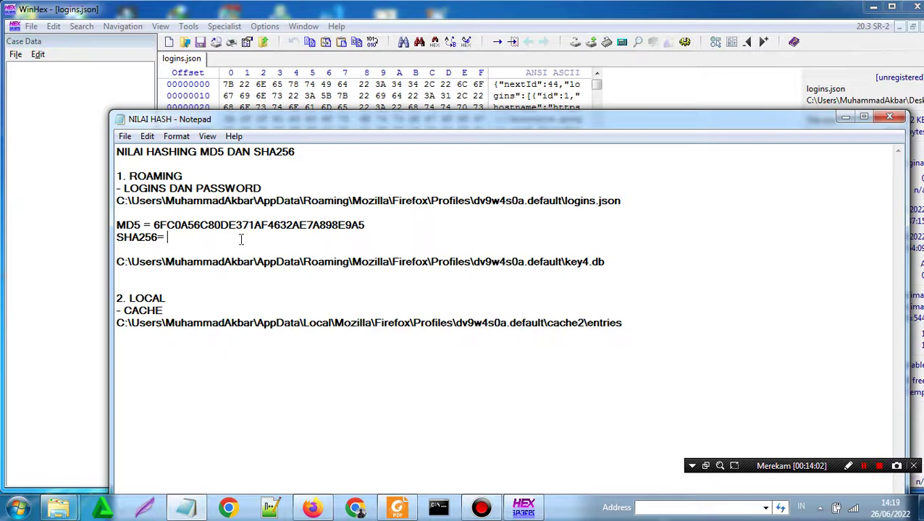
# Paste the copied SHA-256 hash of logins.json after its SHA256 label in the notes and save the file
pyautogui.hotkey('ctrl', 'v')
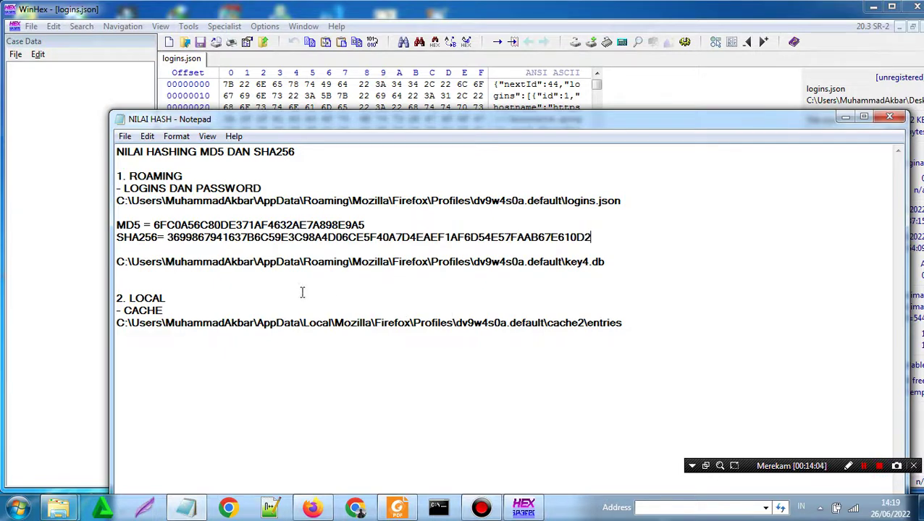
pyautogui.click(153, 211)
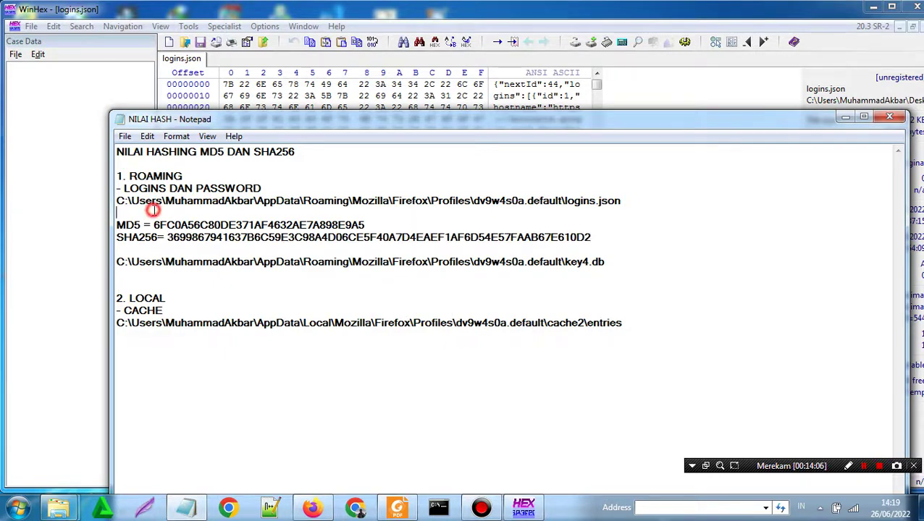
pyautogui.click(125, 138)
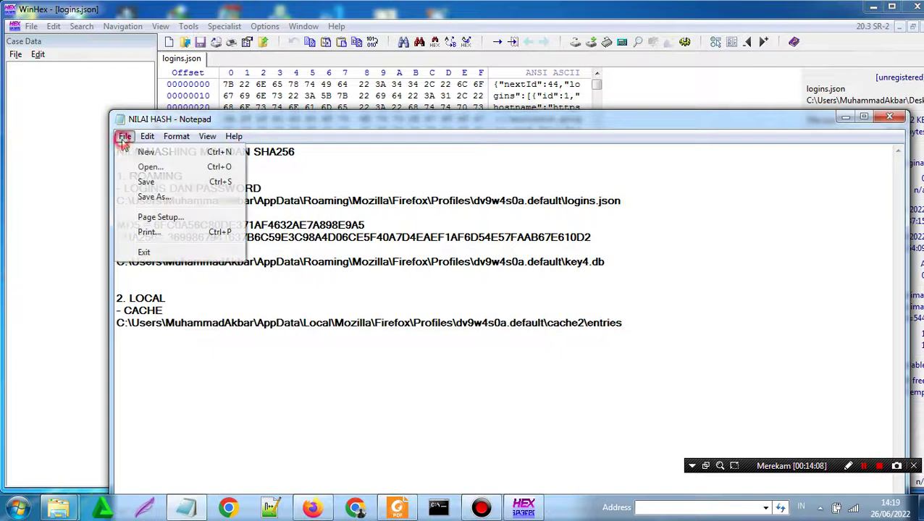
pyautogui.click(153, 186)
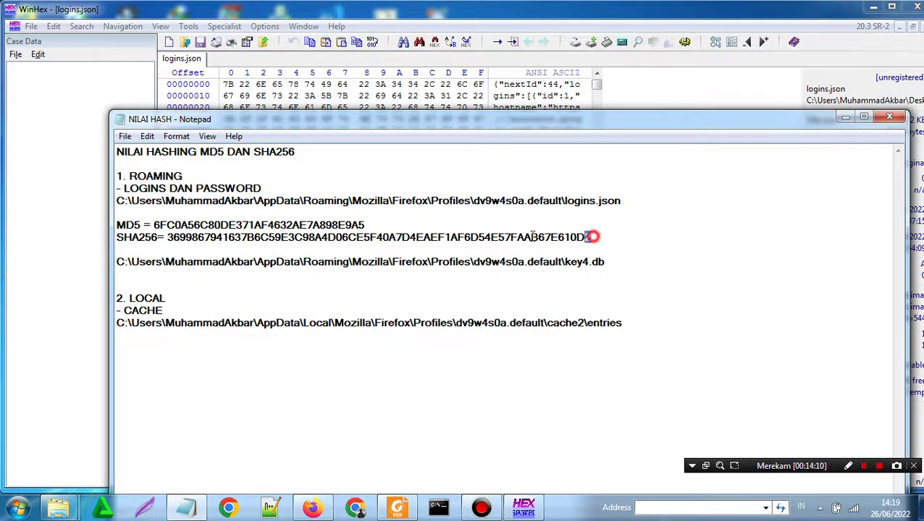
pyautogui.moveTo(591, 238); pyautogui.dragTo(152, 225)
pyautogui.click(120, 225)
pyautogui.moveTo(624, 240); pyautogui.dragTo(252, 215)
pyautogui.click(656, 297)
# Add "MD5 =" and "SHA256 =" lines below the key4.db path in the ROAMING section
pyautogui.click(296, 261)
pyautogui.press('Return')
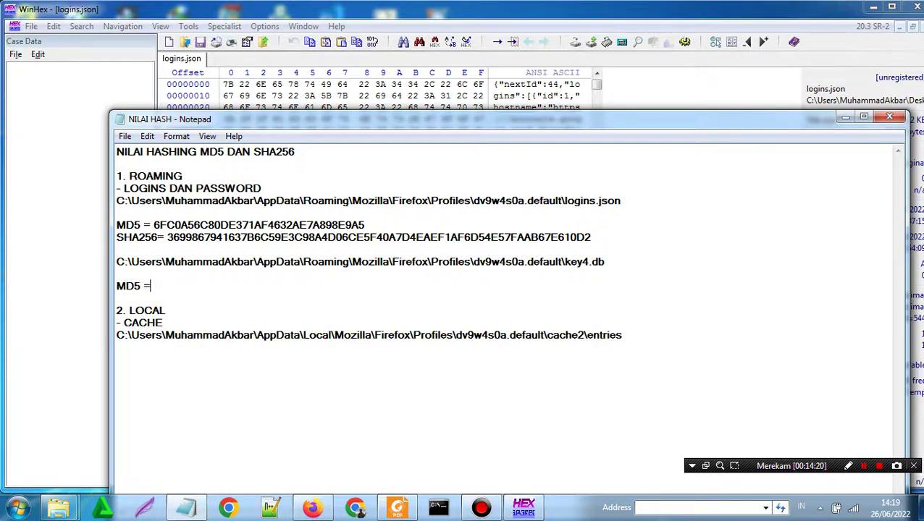
pyautogui.write('MD5 =')
pyautogui.press('Return')
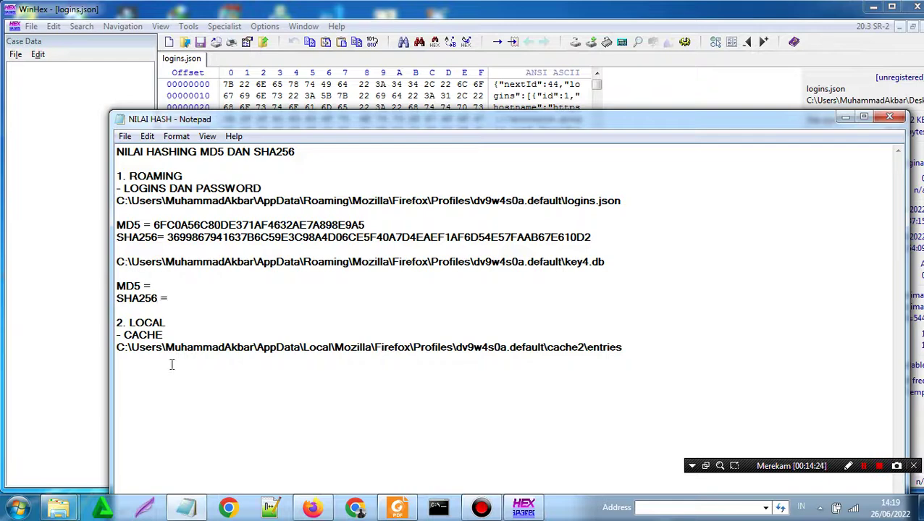
pyautogui.click(181, 285)
# Switch to WinHex, dismiss the logins.json hash result and open key4.db from the Login Password folder
pyautogui.click(44, 120)
pyautogui.click(472, 271)
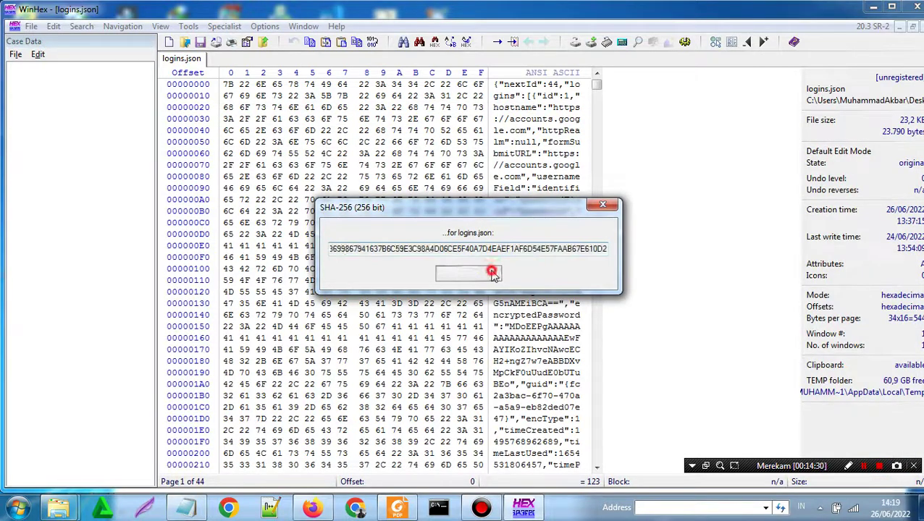
pyautogui.click(32, 26)
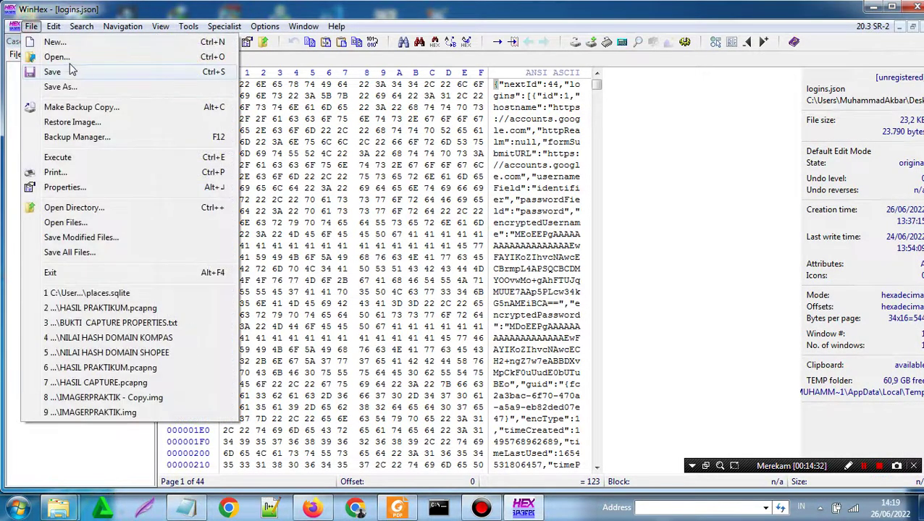
pyautogui.click(64, 58)
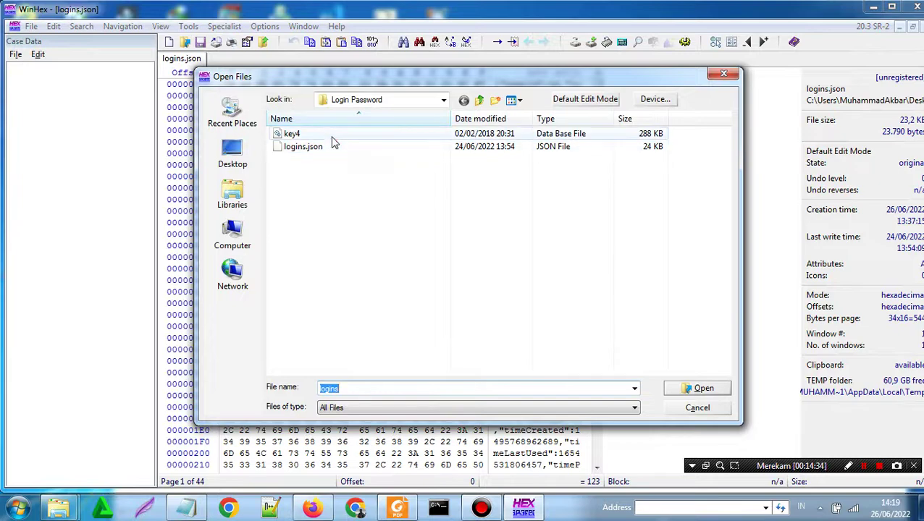
pyautogui.click(335, 134)
pyautogui.click(699, 388)
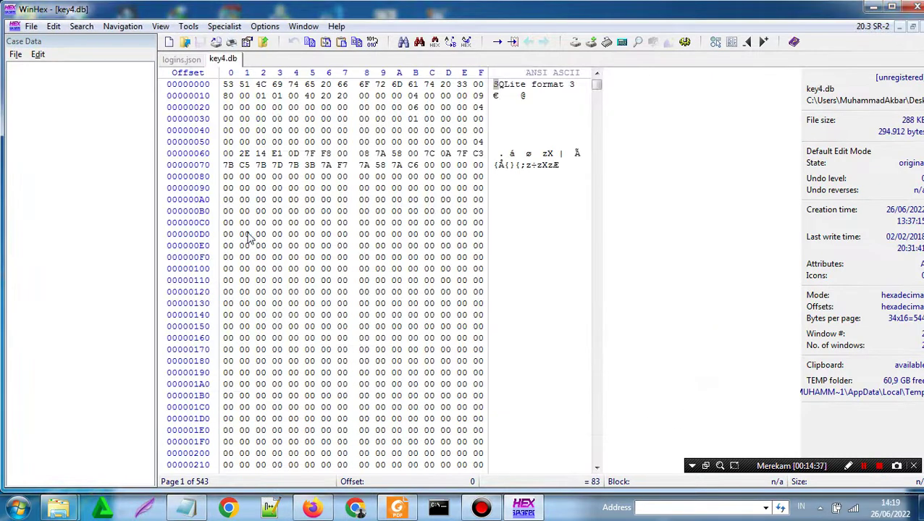
# Compute the MD5 (128 bit) hash of key4.db and paste it after key4.db's MD5 label in the Notepad notes
pyautogui.click(186, 26)
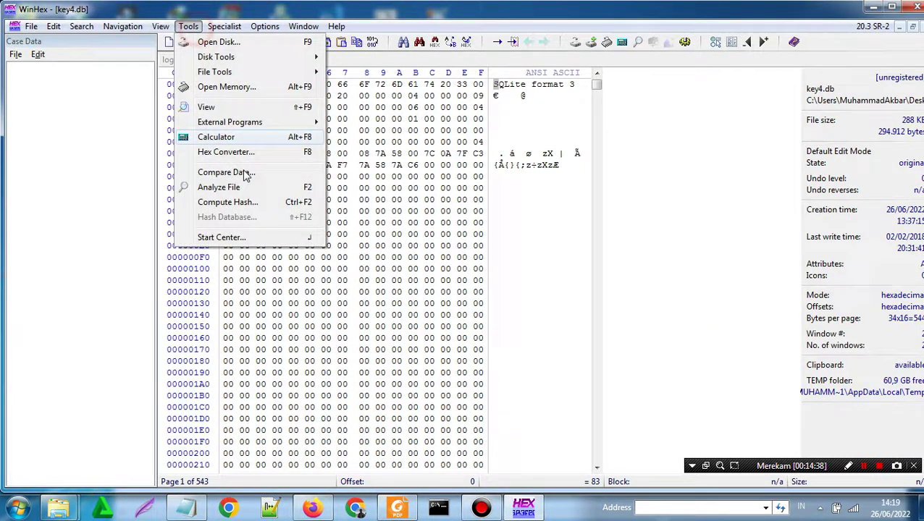
pyautogui.click(273, 202)
pyautogui.click(469, 246)
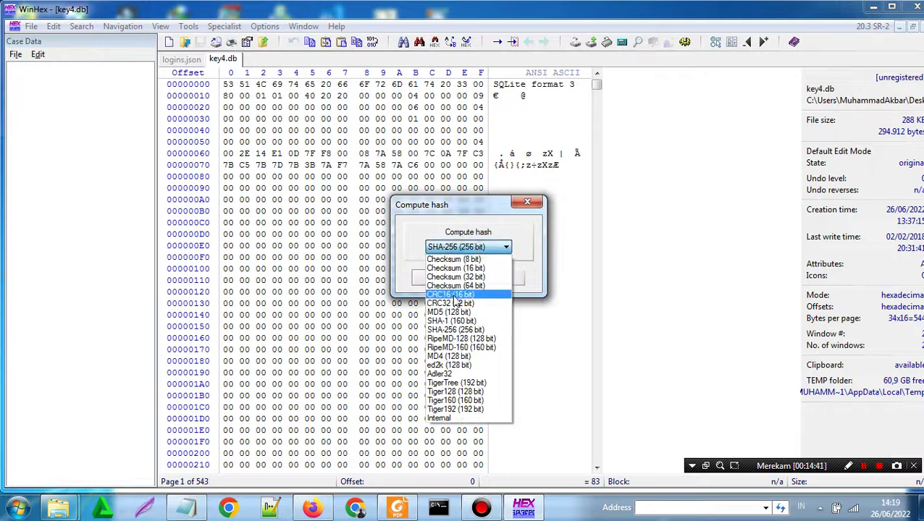
pyautogui.click(450, 312)
pyautogui.click(444, 278)
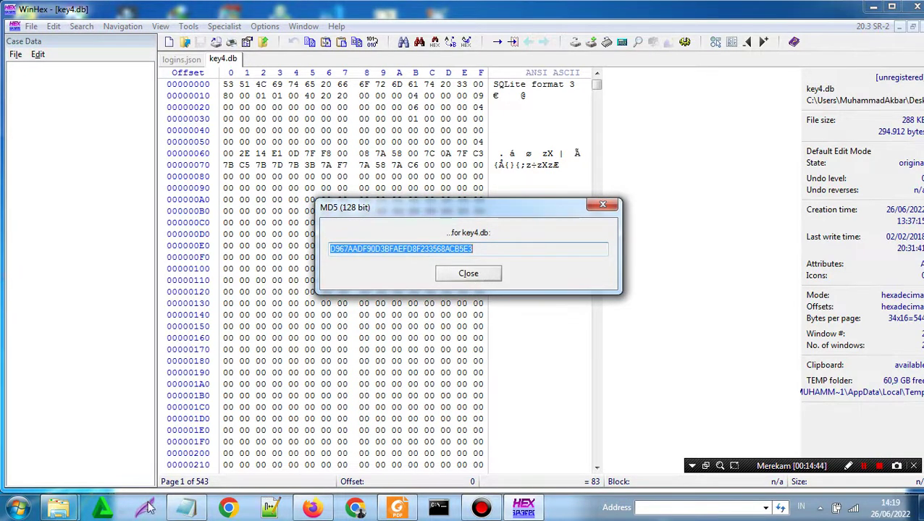
pyautogui.click(191, 509)
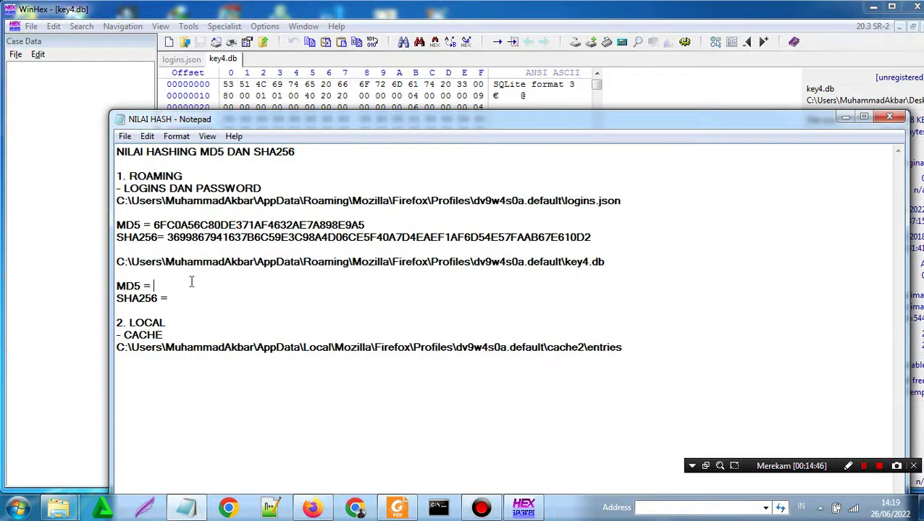
pyautogui.write('D967AADF90D3BFAEFD8F233568ACB5E3')
# Compute the SHA-256 (256 bit) hash of key4.db in WinHex and paste it into the Notepad notes at the end of key4.db's MD5 line
pyautogui.click(92, 302)
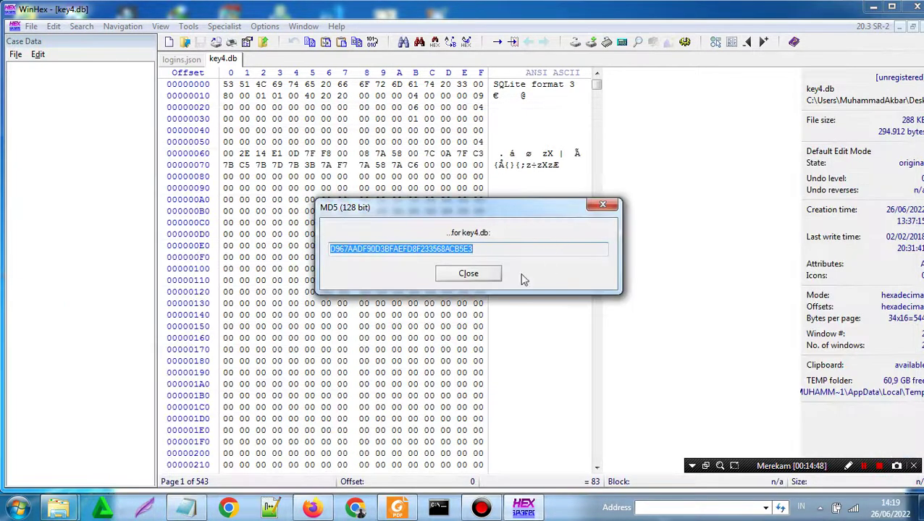
pyautogui.click(483, 272)
pyautogui.click(188, 26)
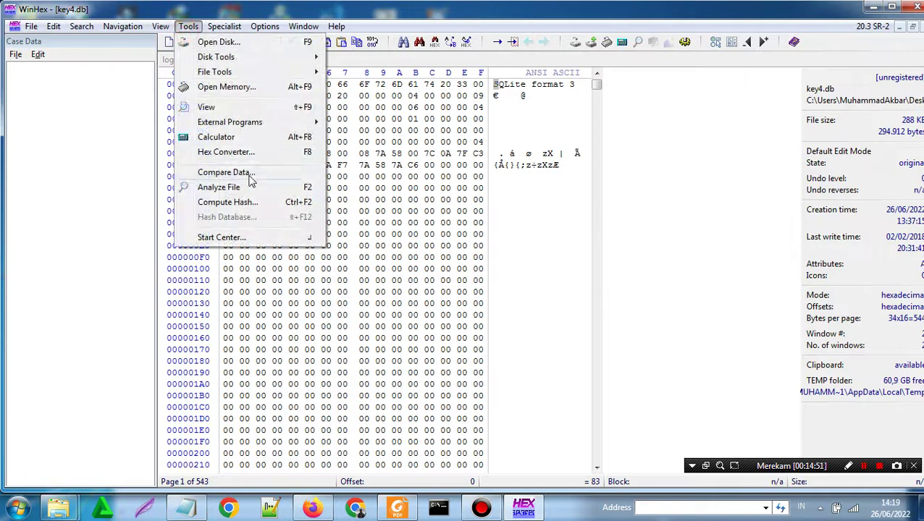
pyautogui.click(190, 199)
pyautogui.click(463, 247)
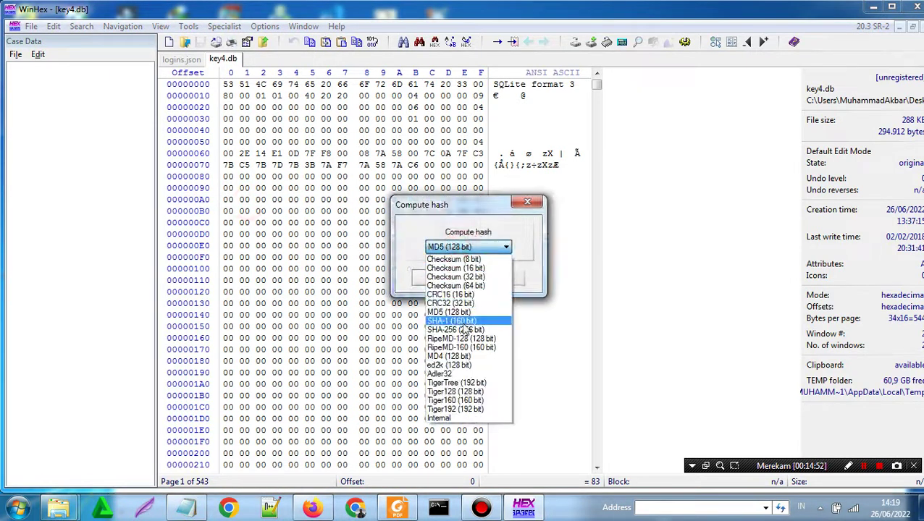
pyautogui.click(455, 329)
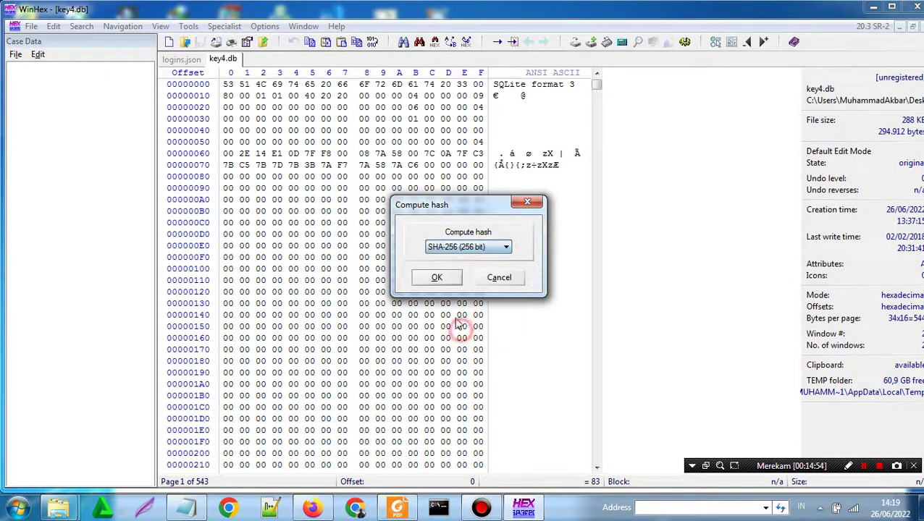
pyautogui.click(443, 278)
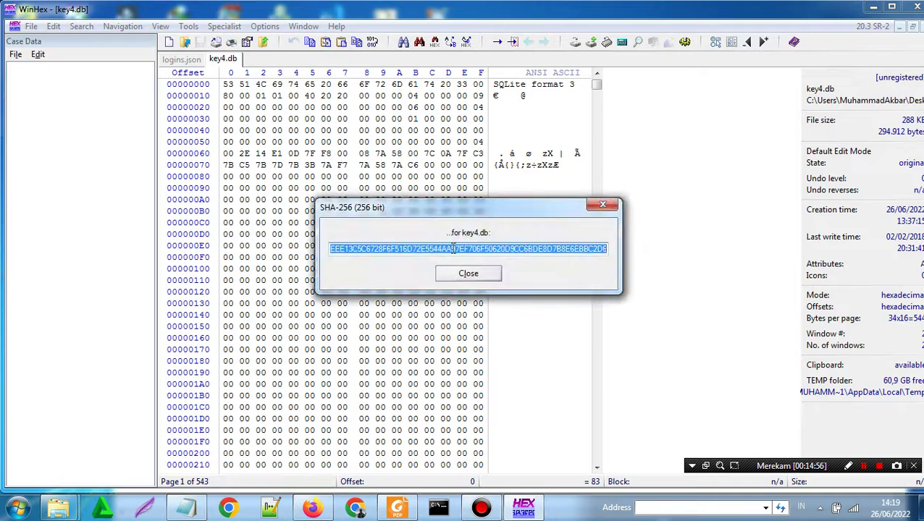
pyautogui.click(467, 273)
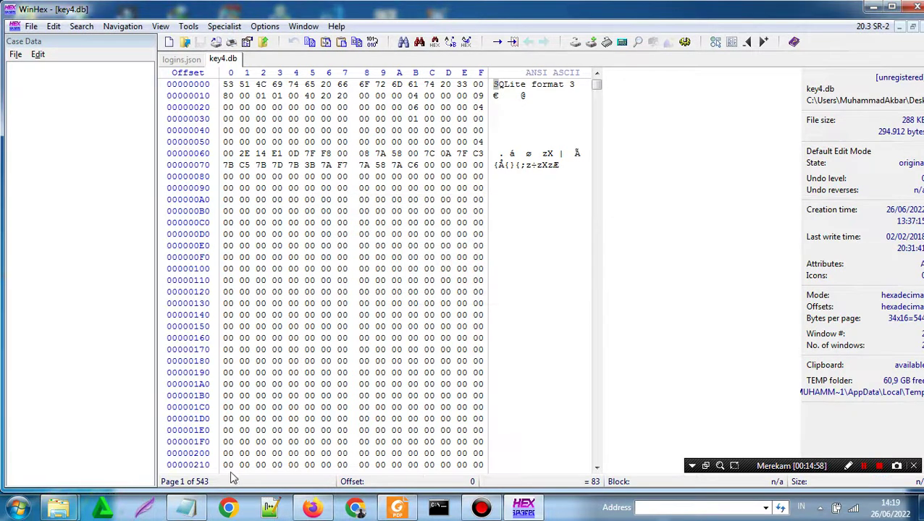
pyautogui.click(188, 507)
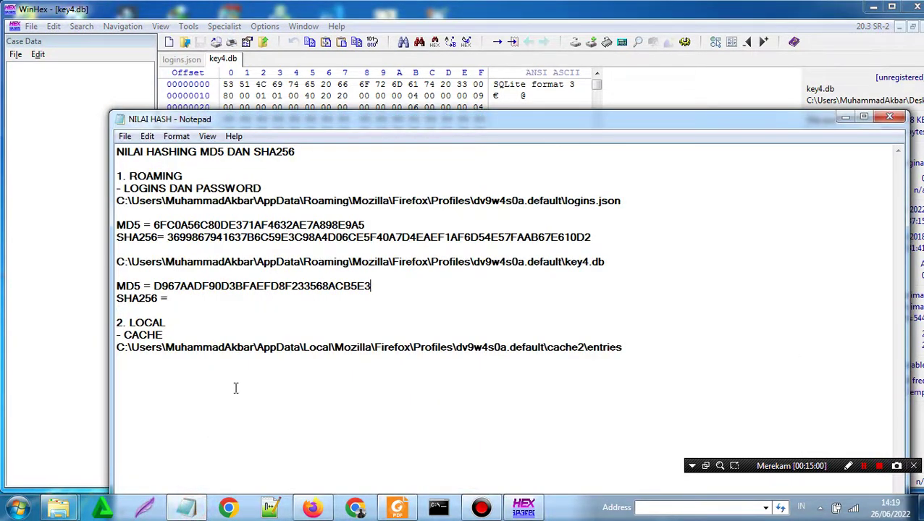
pyautogui.write('6EEE13C5C6728F6F516D72E5544AA97EF706F50620D9CC6BDE8D7B8E6EBBC2D6')
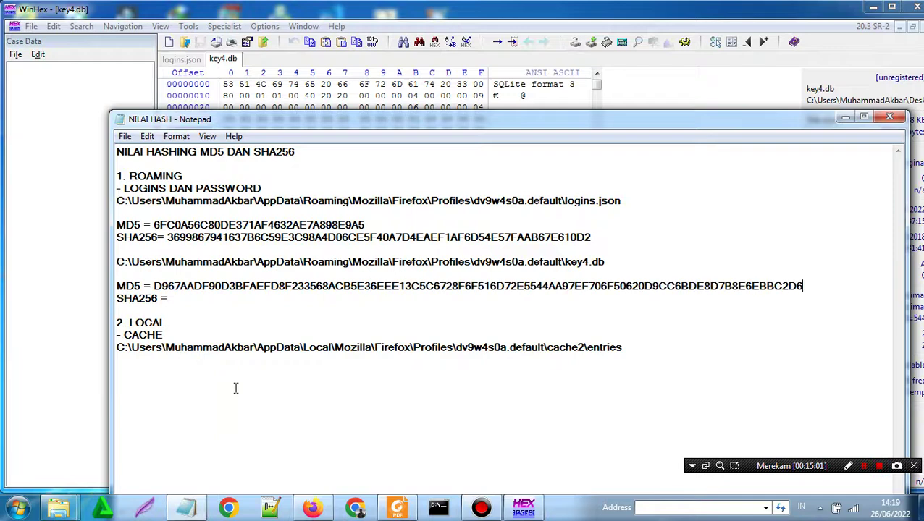
# Try deleting the combined hash text on key4.db's MD5 line, and undo that deletion
pyautogui.doubleClick(333, 287)
pyautogui.press('BackSpace')
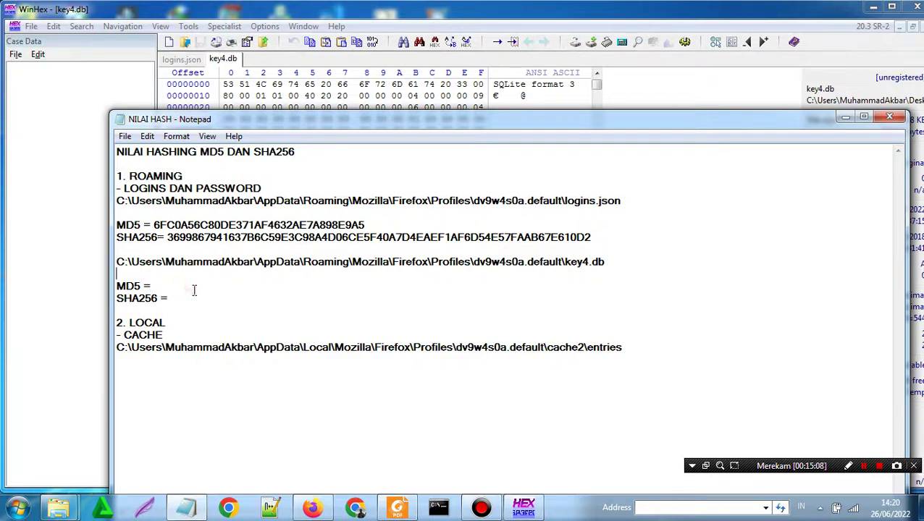
pyautogui.hotkey('ctrl', 'z')
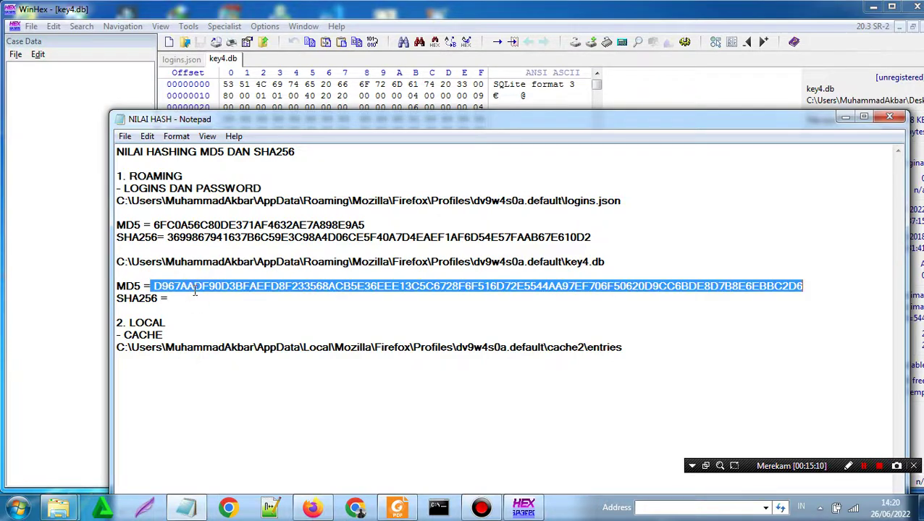
# Clear the combined hash text from key4.db's MD5 line, keeping only the "MD5 =" label
pyautogui.click(338, 287)
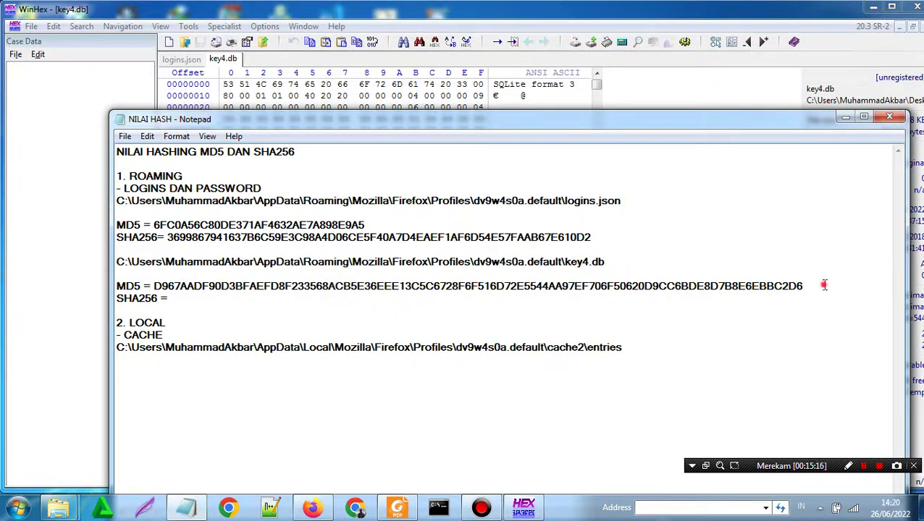
pyautogui.moveTo(822, 285); pyautogui.dragTo(170, 292)
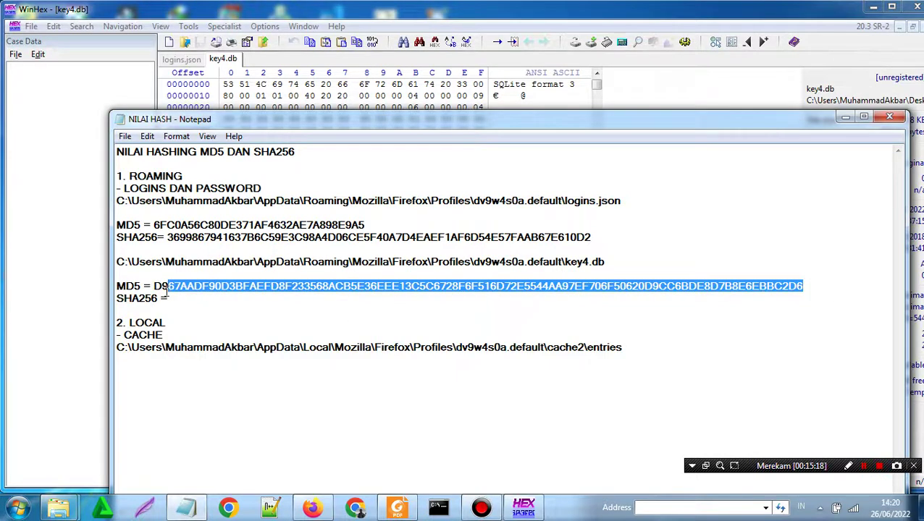
pyautogui.click(167, 287)
pyautogui.press('BackSpace')
pyautogui.press('BackSpace')
pyautogui.moveTo(636, 286); pyautogui.dragTo(810, 287)
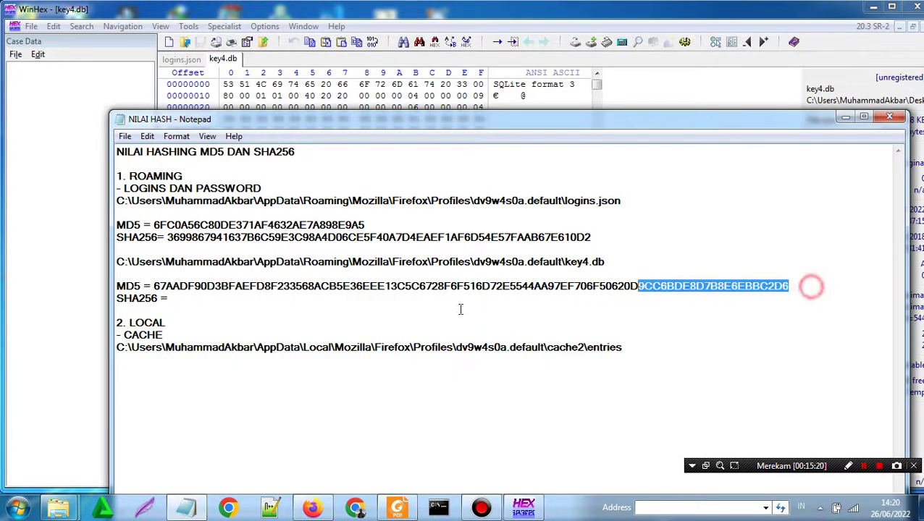
pyautogui.moveTo(177, 302); pyautogui.dragTo(172, 290)
pyautogui.click(654, 324)
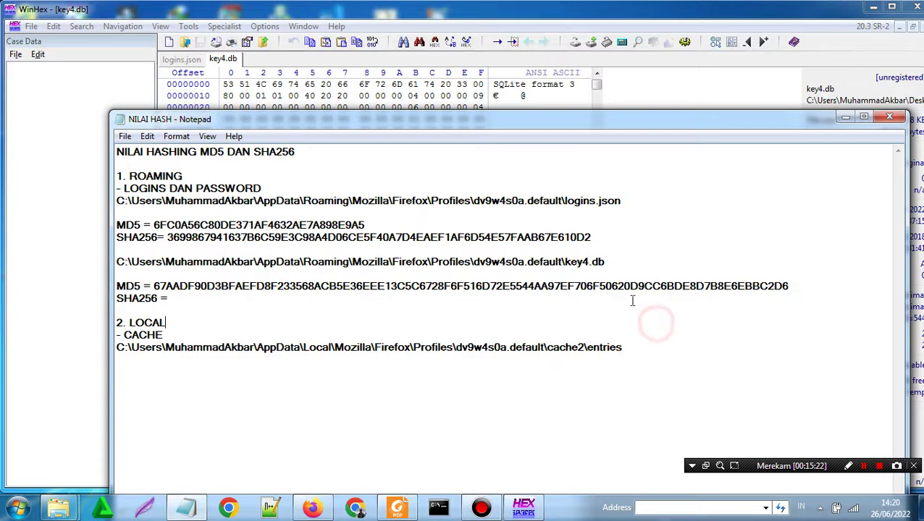
pyautogui.moveTo(800, 285); pyautogui.dragTo(167, 287)
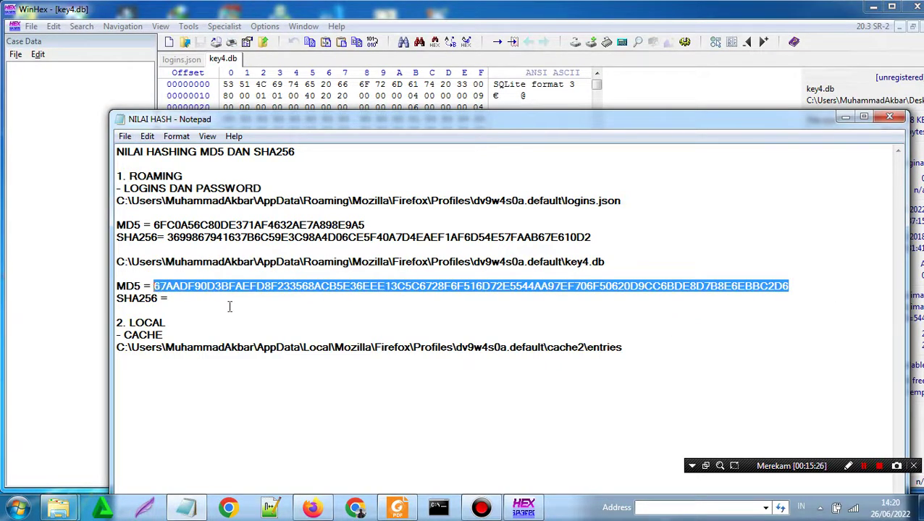
pyautogui.press('Delete')
# Compute the SHA-256 (256 bit) hash of key4.db in WinHex and paste it after key4.db's SHA256 label in the Notepad notes
pyautogui.click(844, 118)
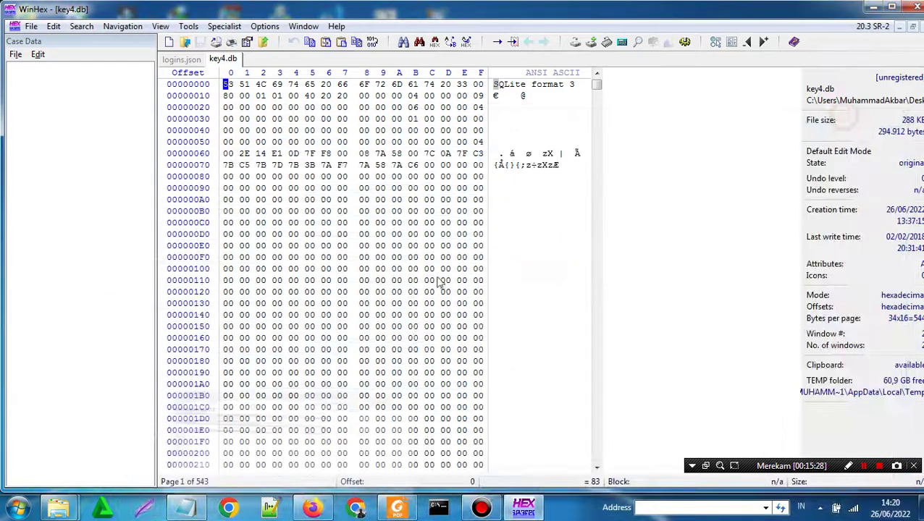
pyautogui.click(189, 26)
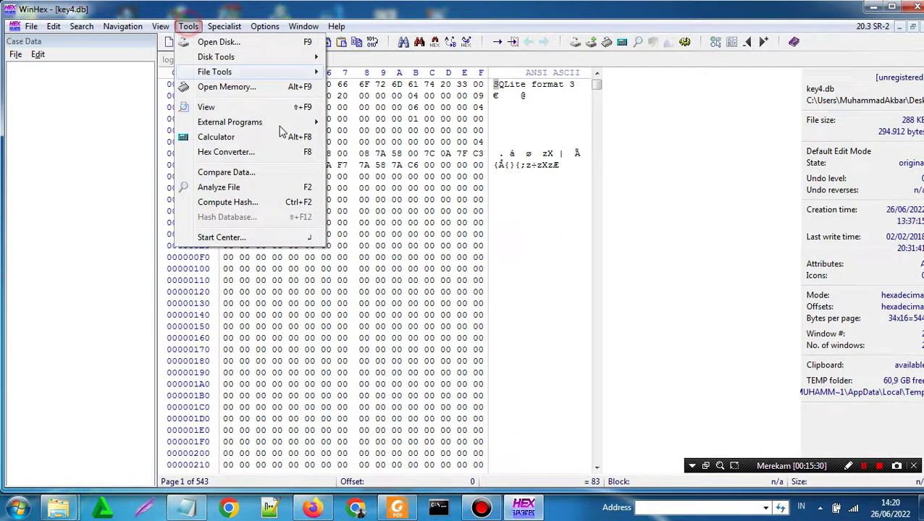
pyautogui.click(257, 202)
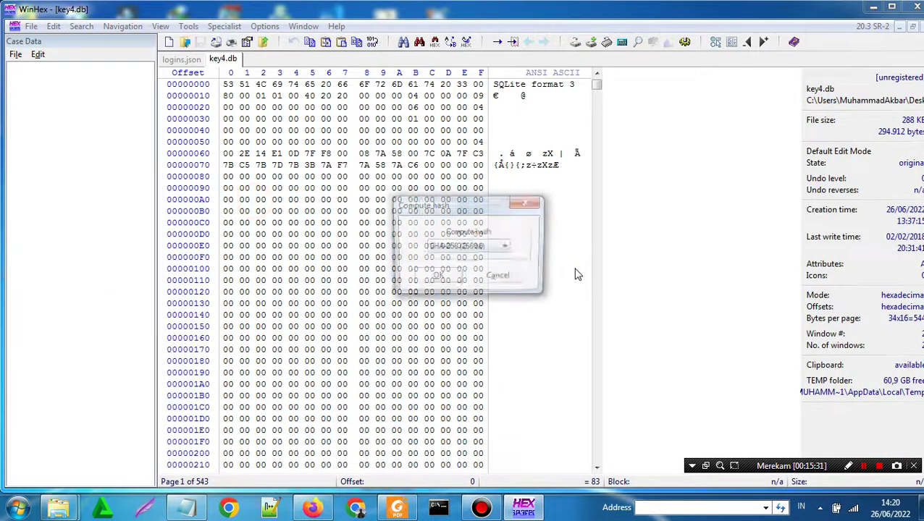
pyautogui.click(436, 279)
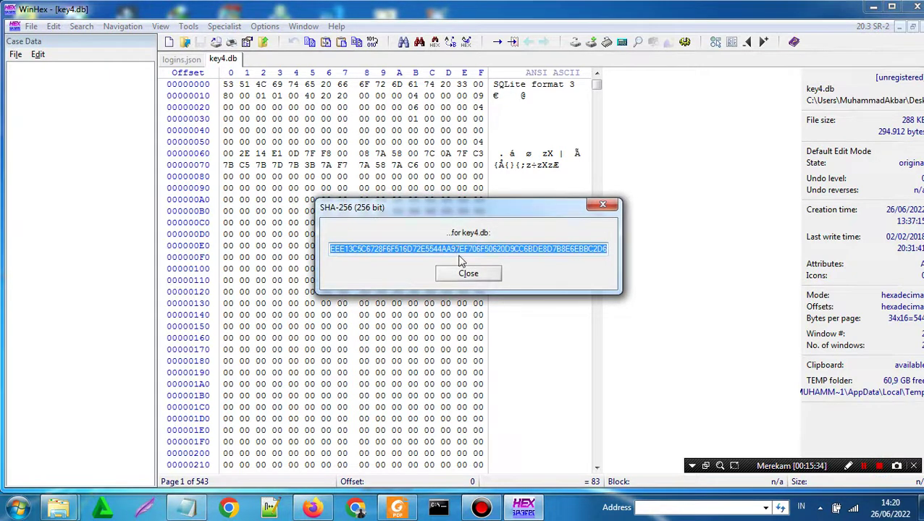
pyautogui.click(468, 274)
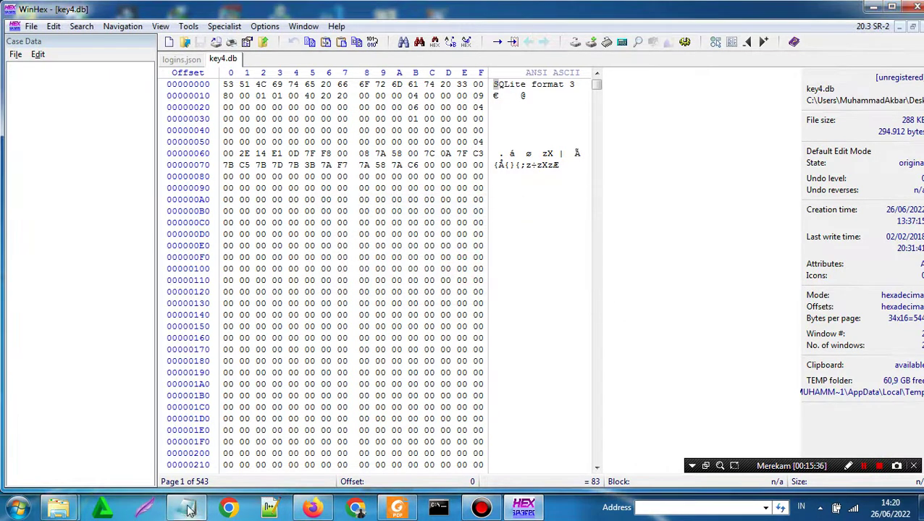
pyautogui.click(188, 507)
pyautogui.click(208, 301)
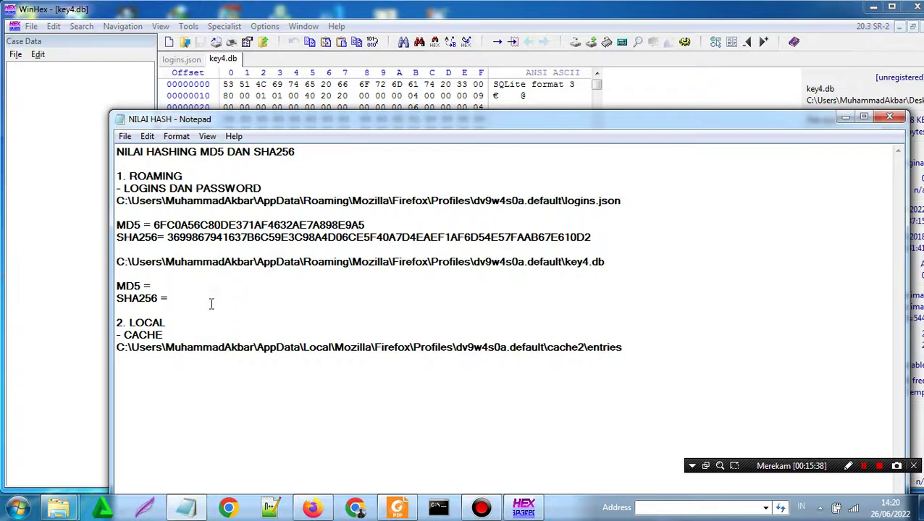
pyautogui.write('6EEE13C5C6728F6F516D72E5544AA97EF706F50620D9CC6BDE8D7B8E6EBBC2D6')
# Compute the MD5 (128 bit) hash of key4.db in WinHex and paste it after key4.db's MD5 label in the Notepad notes
pyautogui.click(206, 283)
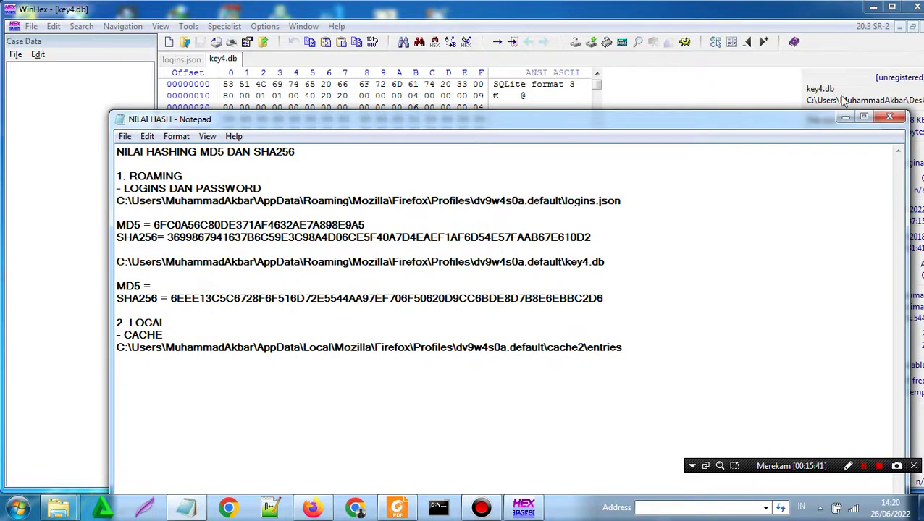
pyautogui.click(845, 116)
pyautogui.click(188, 26)
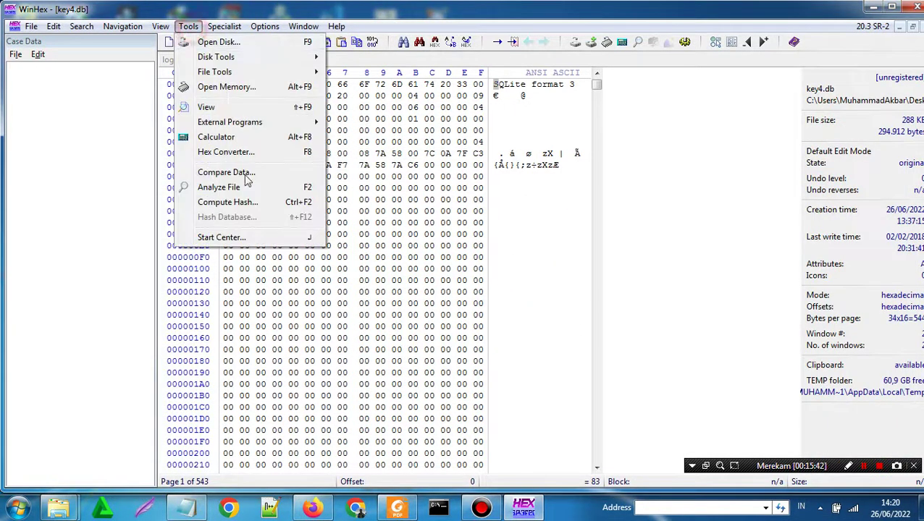
pyautogui.click(246, 203)
pyautogui.click(451, 247)
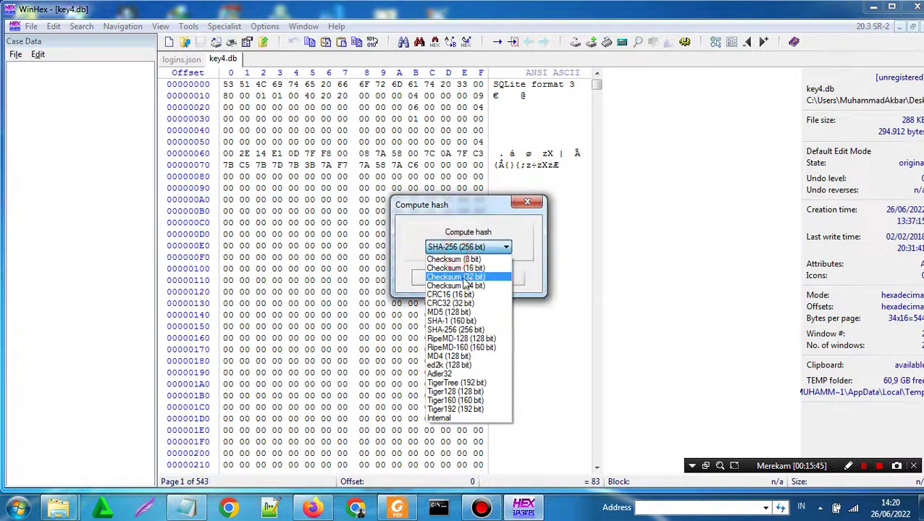
pyautogui.click(448, 312)
pyautogui.click(425, 278)
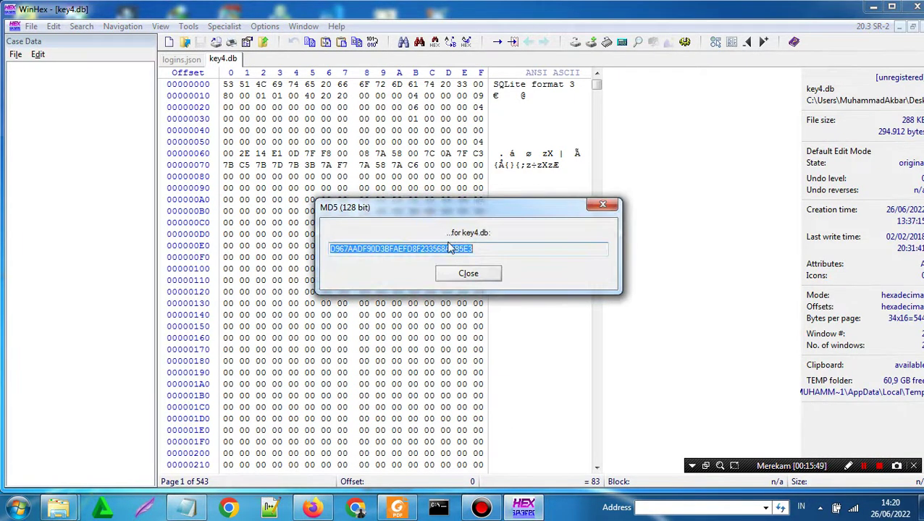
pyautogui.click(468, 273)
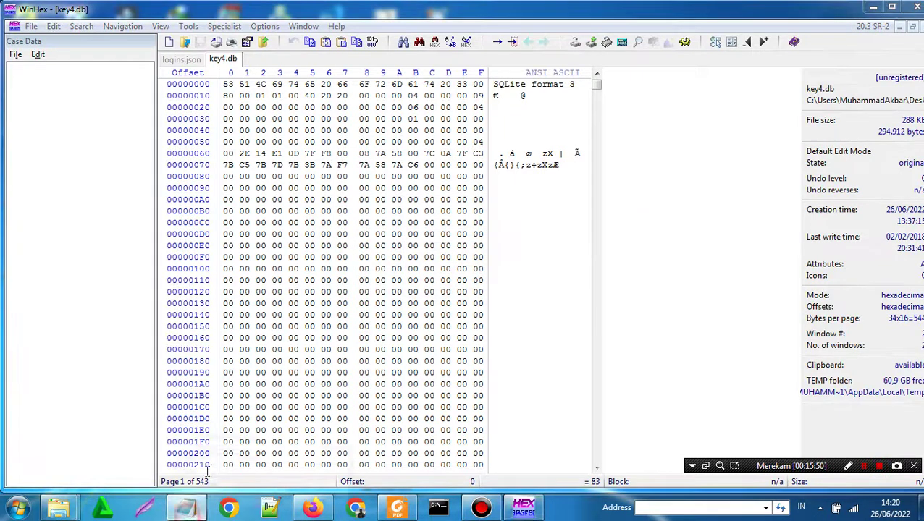
pyautogui.click(186, 506)
pyautogui.write('D967AADF90D3BFAEFD8F233568ACB5E3')
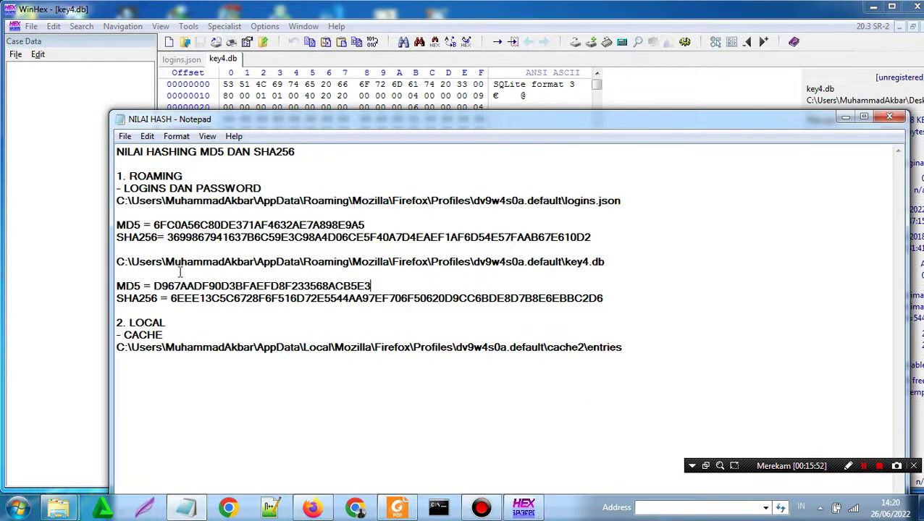
# Examine the cache files in Firefox's cache2\entries folder in Explorer, starting from the first file in the list
pyautogui.click(401, 318)
pyautogui.click(656, 346)
pyautogui.click(58, 507)
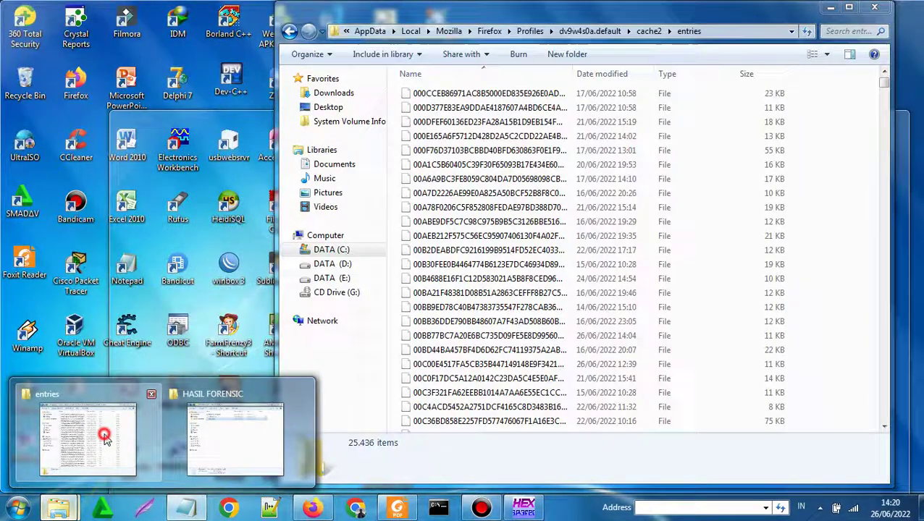
pyautogui.click(105, 440)
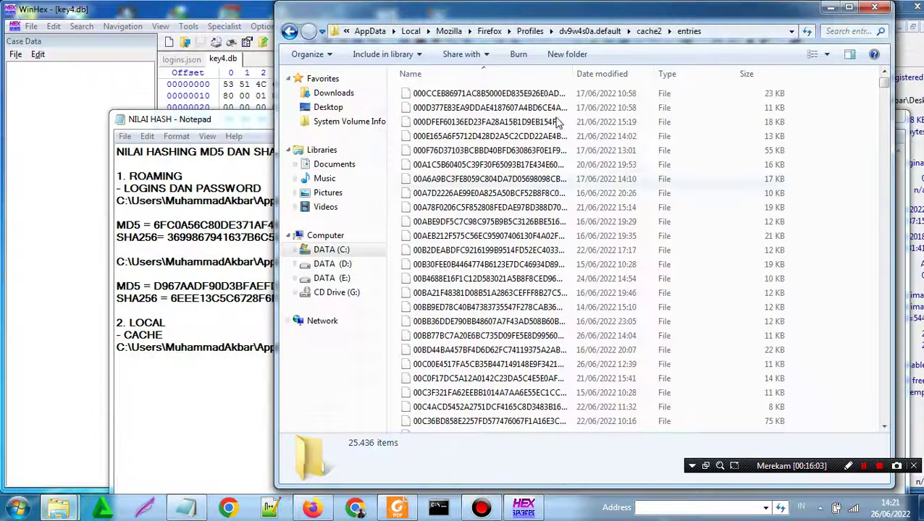
pyautogui.click(548, 93)
pyautogui.click(548, 107)
pyautogui.click(523, 179)
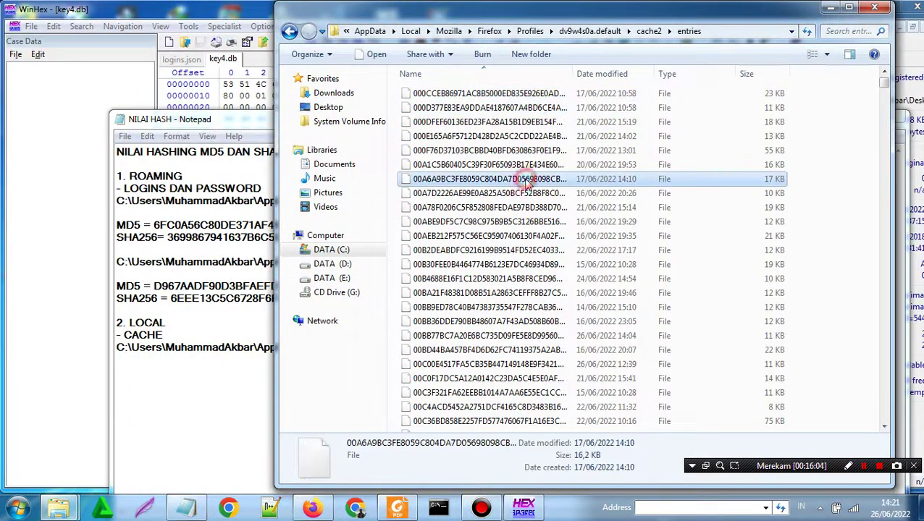
pyautogui.click(528, 136)
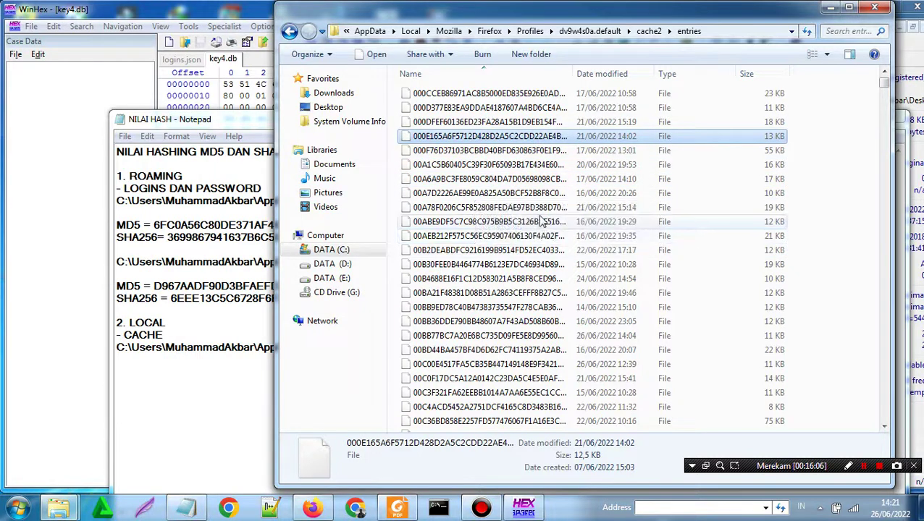
pyautogui.scroll(-6, 539, 215)
pyautogui.scroll(6, 539, 215)
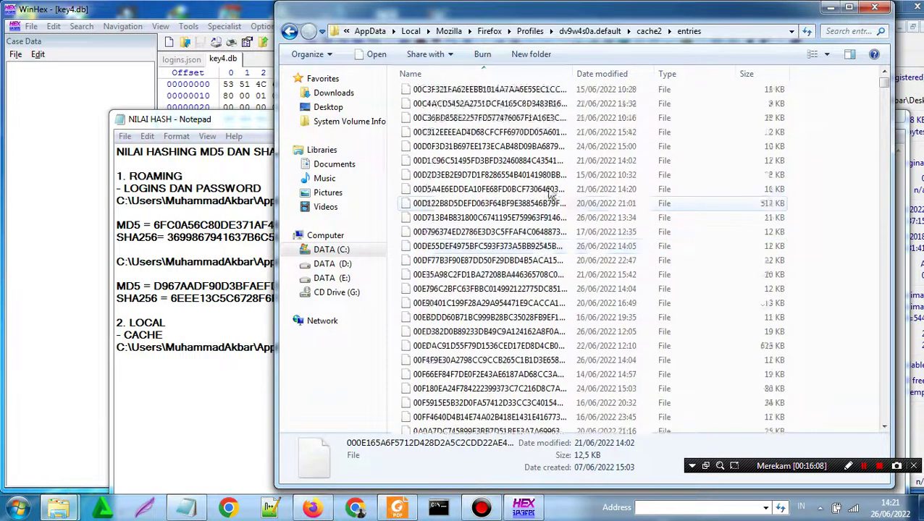
pyautogui.click(487, 92)
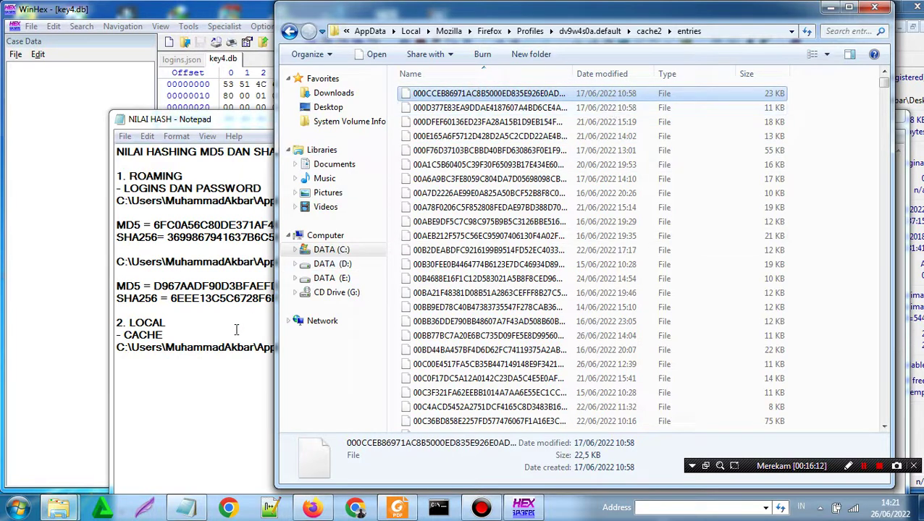
# Switch to WinHex and browse to the BACKUP FILE TARGET folder for opening a file
pyautogui.click(131, 80)
pyautogui.click(31, 26)
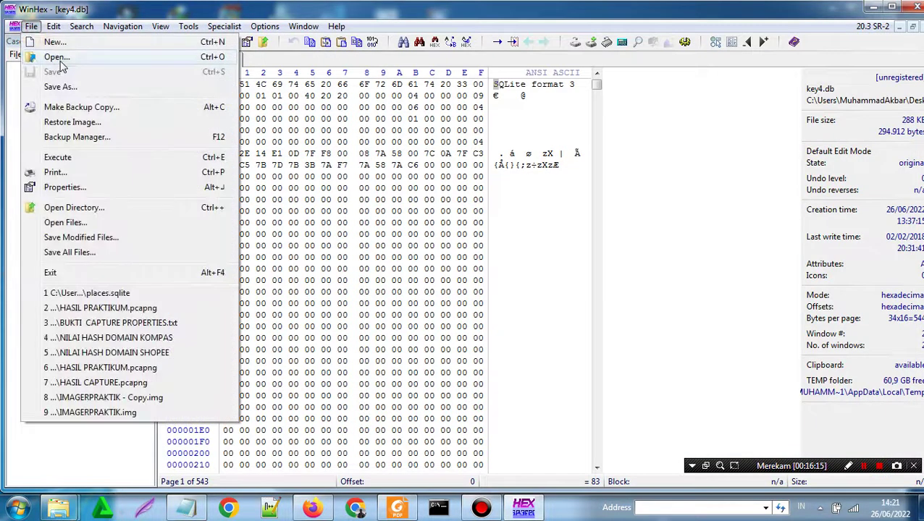
pyautogui.click(58, 55)
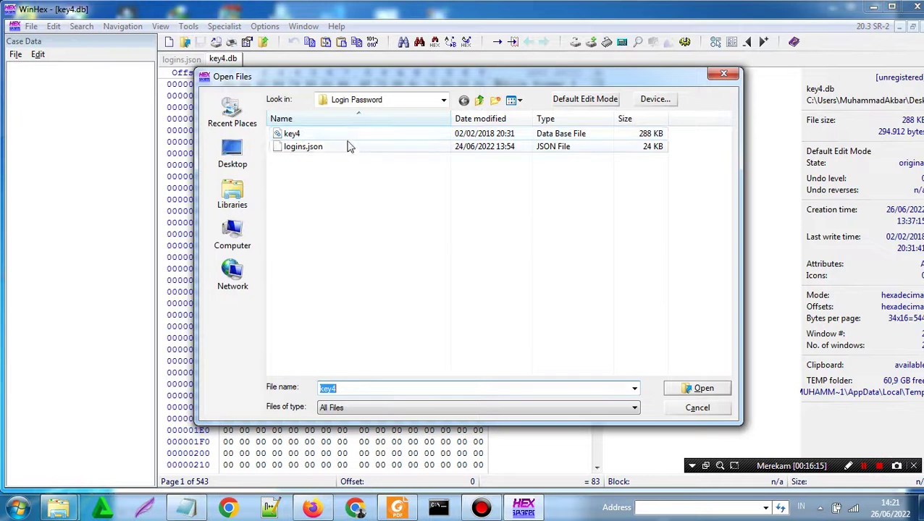
pyautogui.click(396, 103)
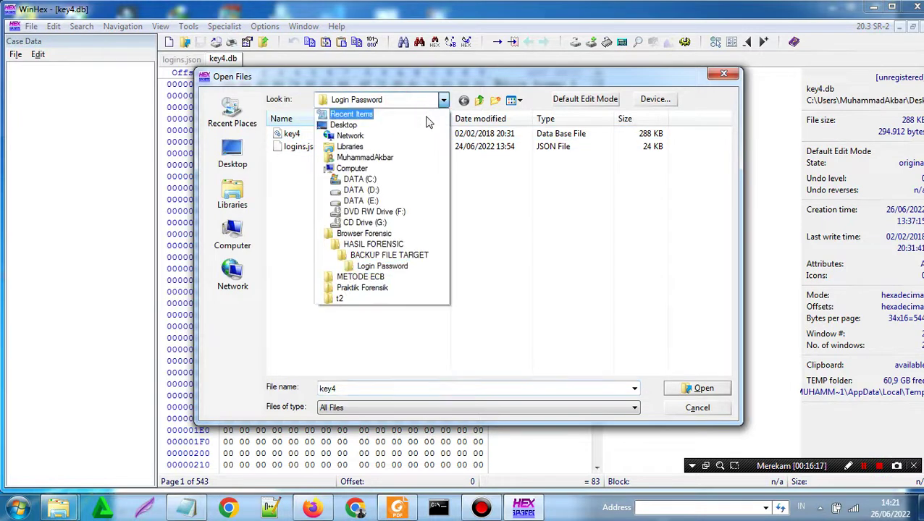
pyautogui.click(381, 257)
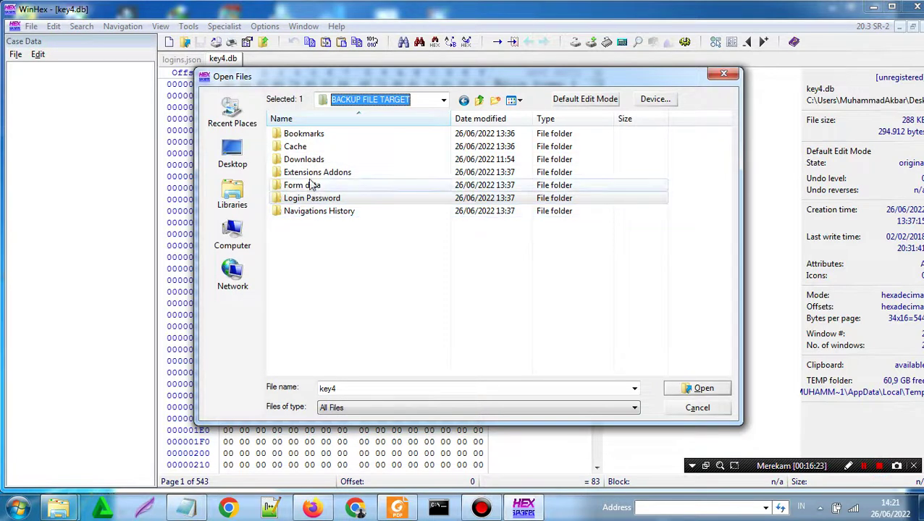
pyautogui.doubleClick(310, 136)
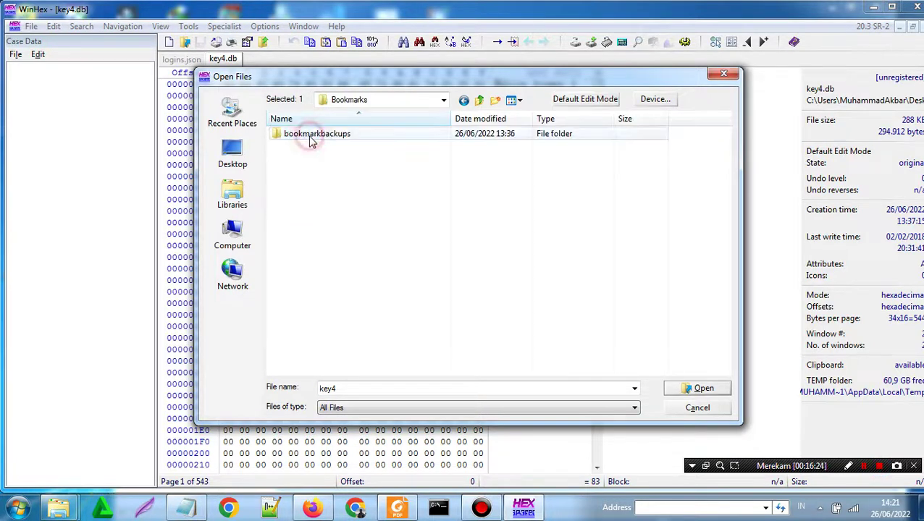
pyautogui.doubleClick(309, 136)
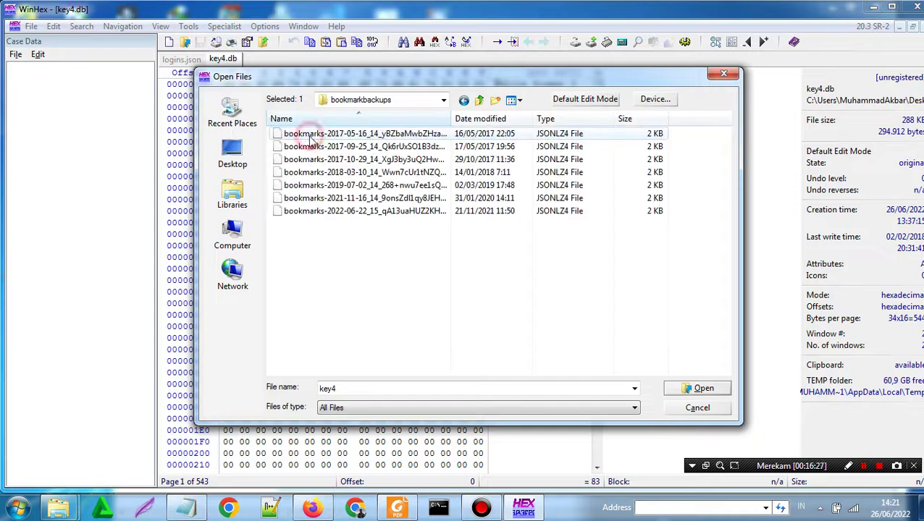
pyautogui.click(445, 100)
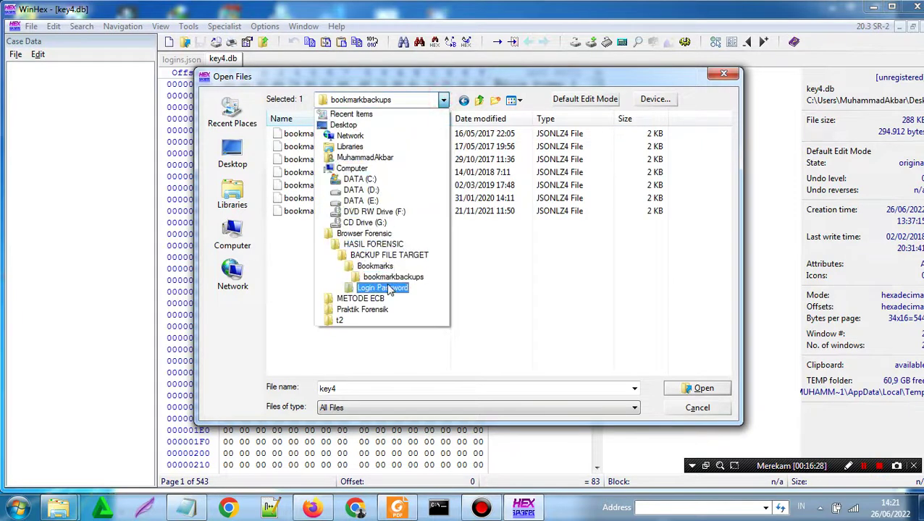
pyautogui.click(379, 257)
# Open the cache file 000CCEB86971AC8B5000ED835E926E0AD4F27CA6 from the Cache\entries backup folder
pyautogui.doubleClick(324, 146)
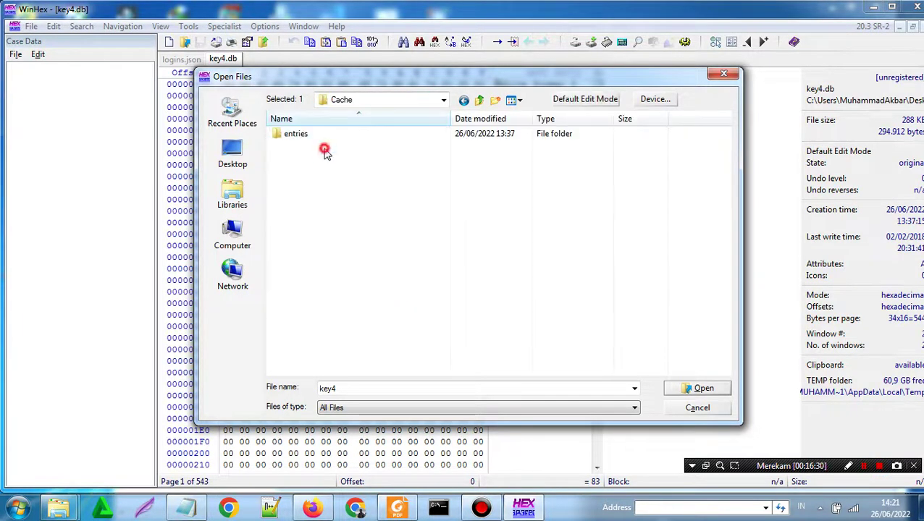
pyautogui.doubleClick(324, 137)
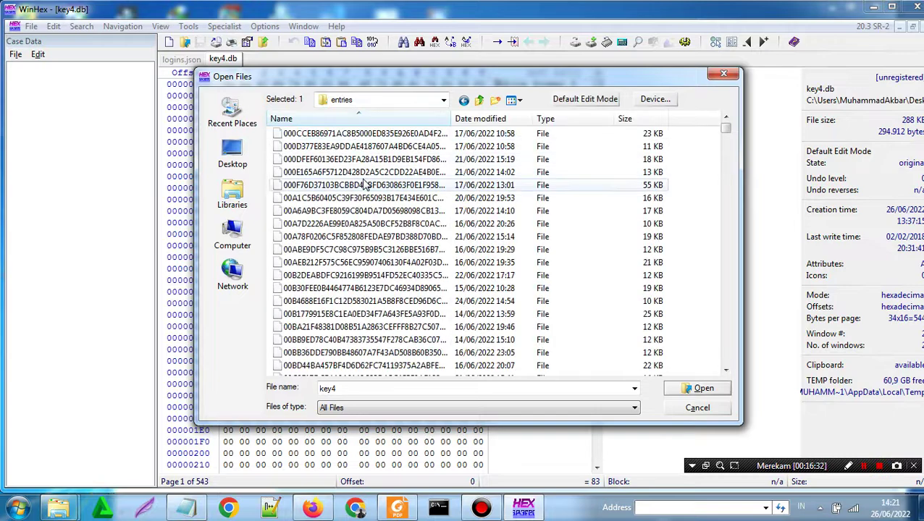
pyautogui.click(371, 135)
pyautogui.click(691, 391)
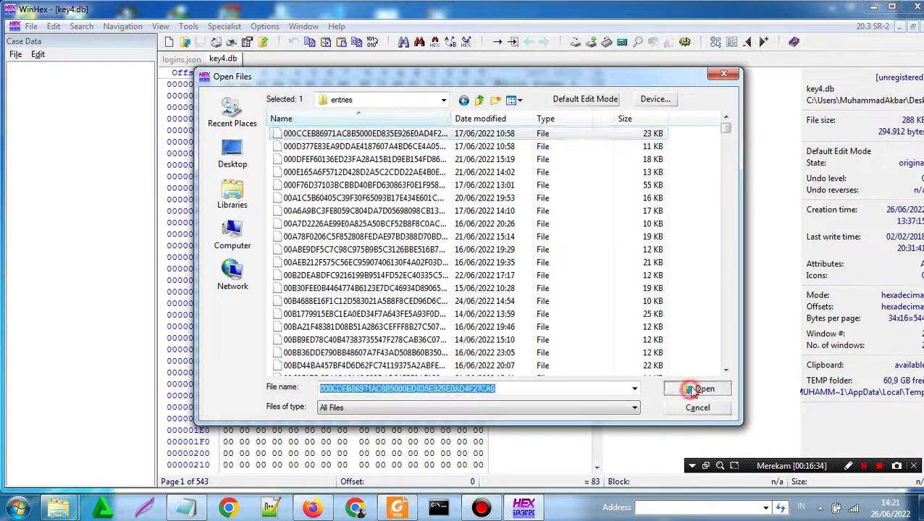
# Compute the cache file's MD5 (128 bit) hash and record it under CACHE in Notepad as "MD5 =", with an empty "SHA256 =" line below
pyautogui.click(189, 26)
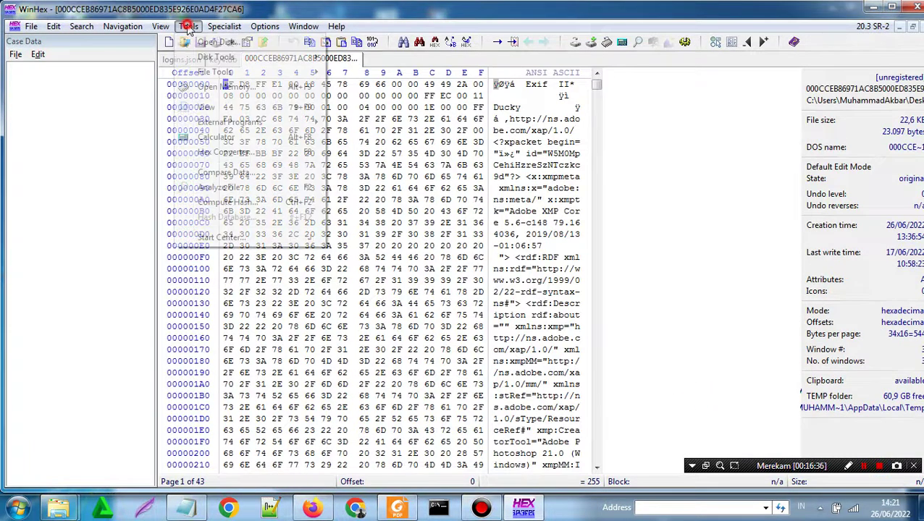
pyautogui.click(239, 203)
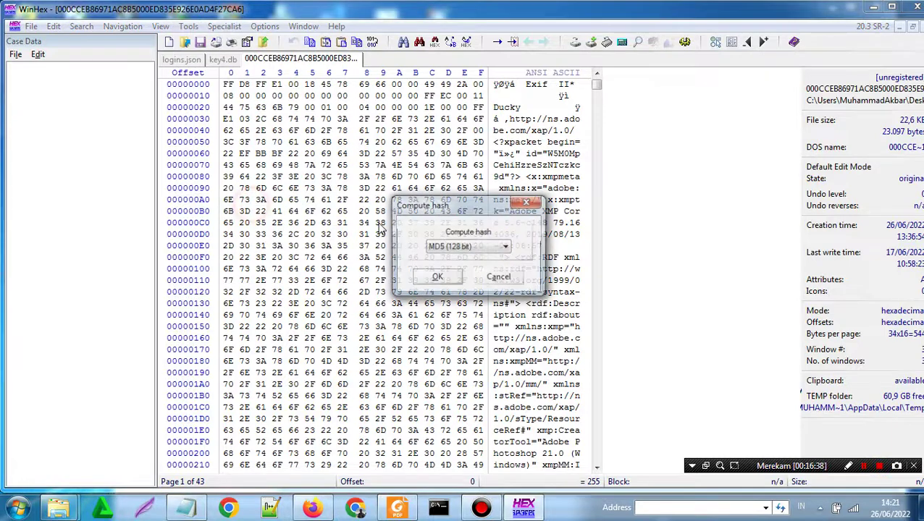
pyautogui.click(442, 278)
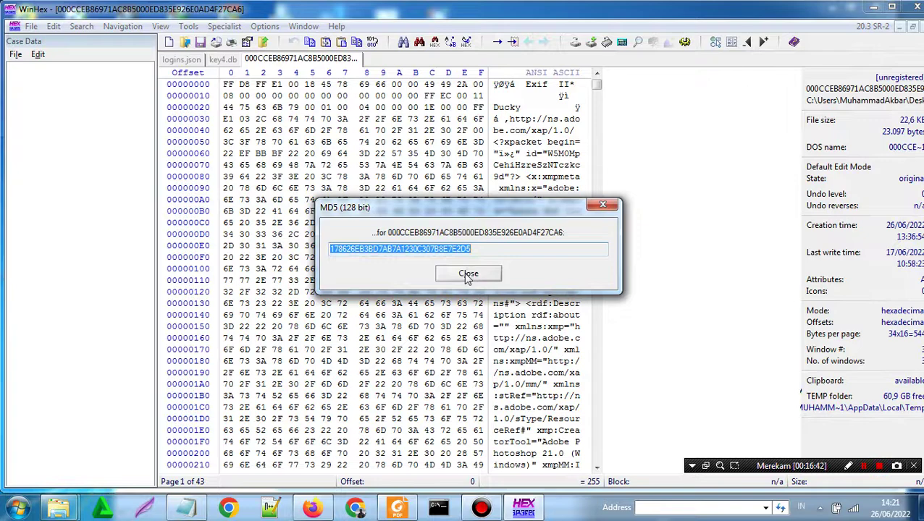
pyautogui.click(467, 279)
pyautogui.click(186, 506)
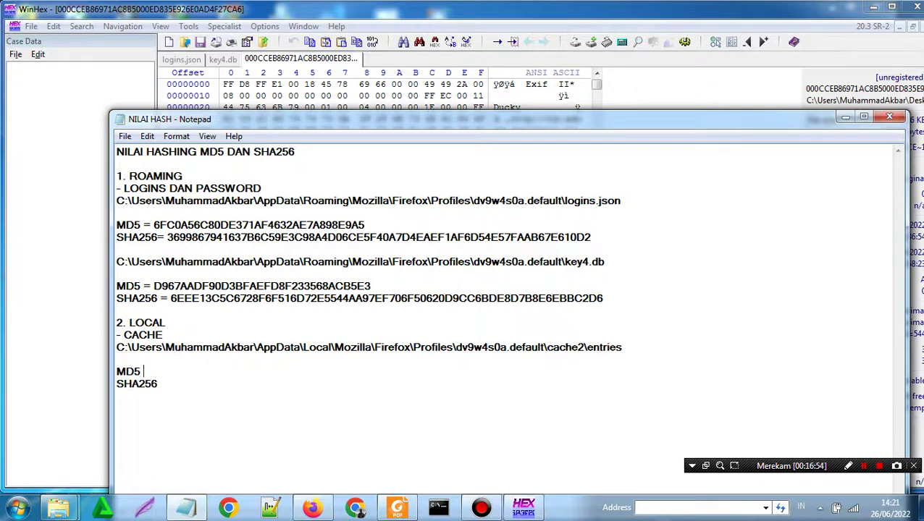
pyautogui.write('178626EB3BD7AB7A1230C307B8E7E2D5')
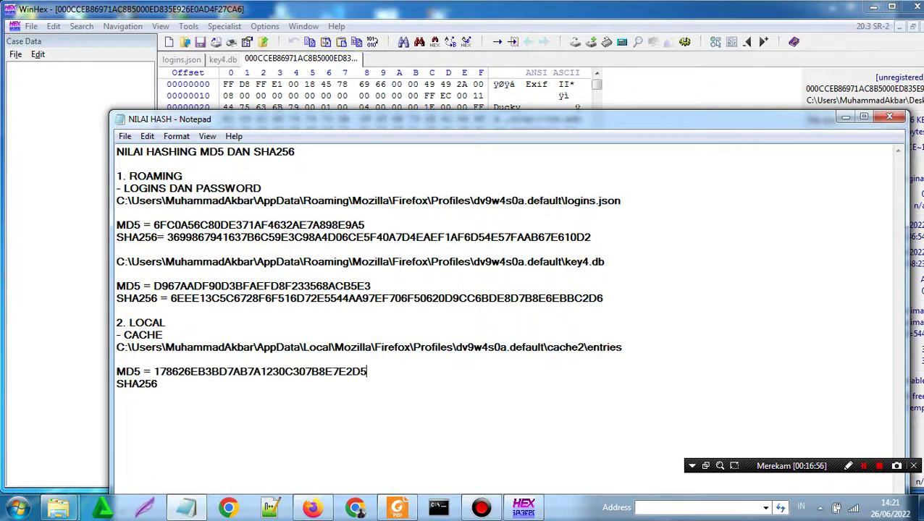
pyautogui.click(216, 401)
pyautogui.write('=')
# Copy the full name of the first cache file, 000CCEB86971AC8B5000ED835E926E0AD4F27CA6, from the cache2\entries folder in Explorer
pyautogui.moveTo(58, 507)
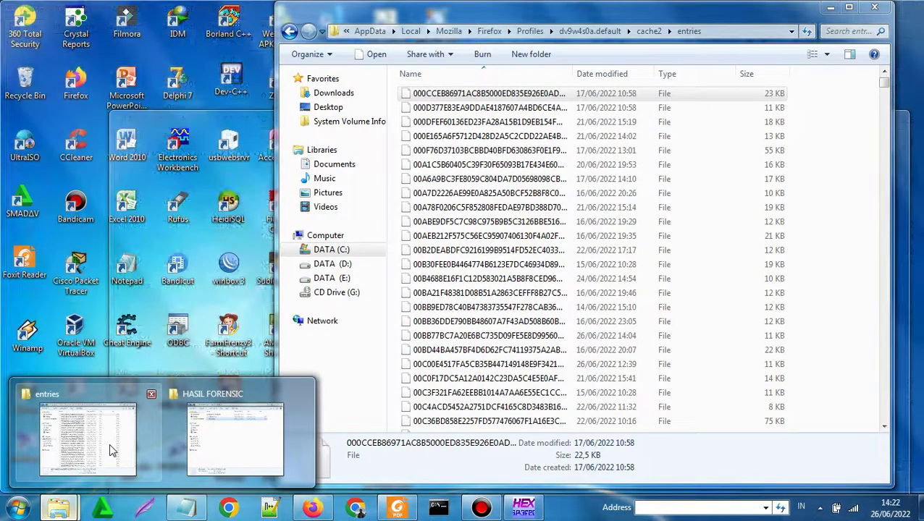
pyautogui.click(110, 443)
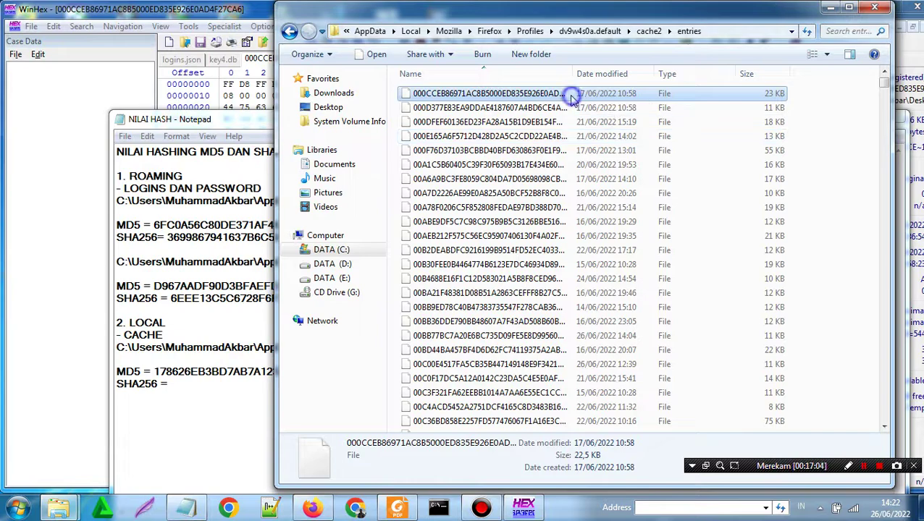
pyautogui.rightClick(571, 96)
pyautogui.click(607, 403)
pyautogui.hotkey('ctrl', 'c')
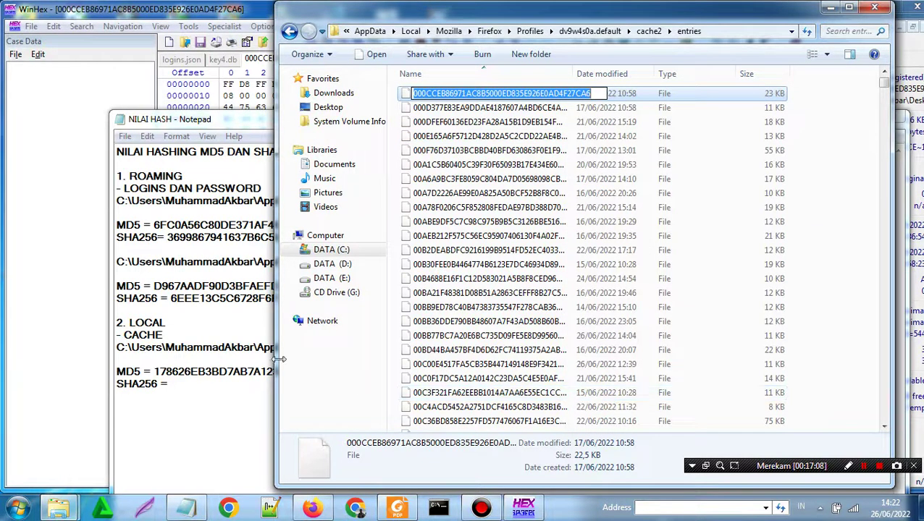
# In the NILAI HASH notes, insert the line "FILE 000CCEB86971AC8B5000ED835E926E0AD4F27CA6" between the cache path and the MD5 line, followed by a blank line
pyautogui.click(197, 360)
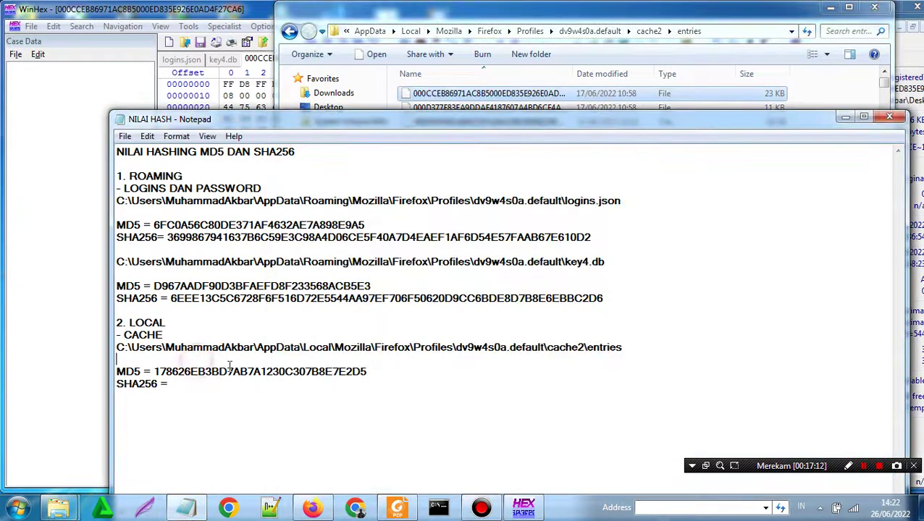
pyautogui.click(627, 343)
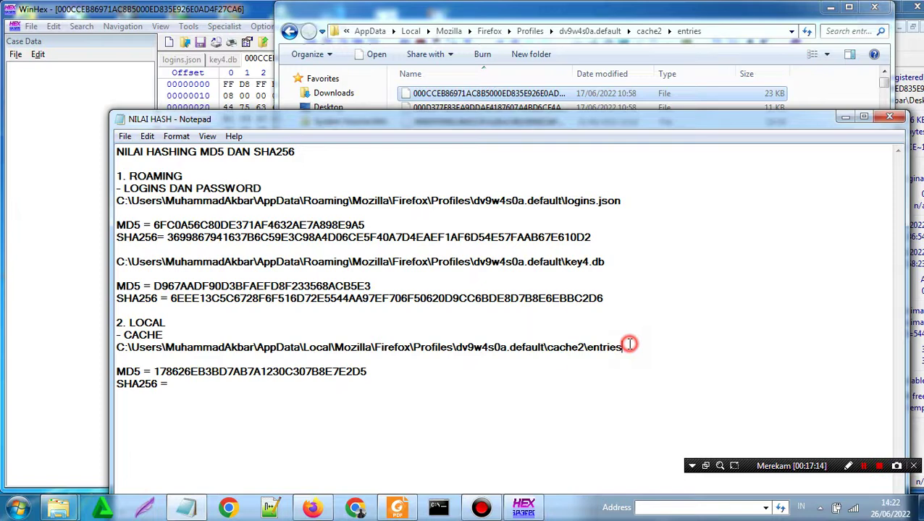
pyautogui.click(163, 358)
pyautogui.press('Return')
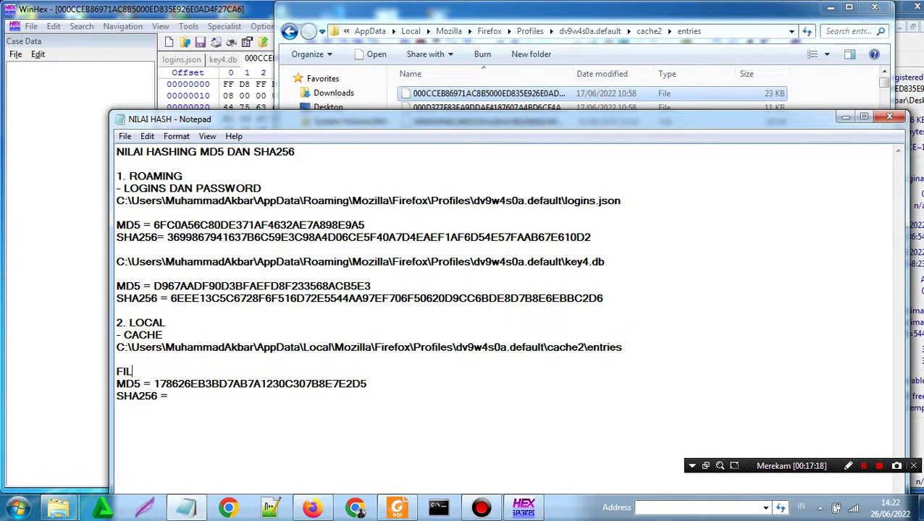
pyautogui.write('FILE')
pyautogui.hotkey('ctrl', 'v')
pyautogui.press('Return')
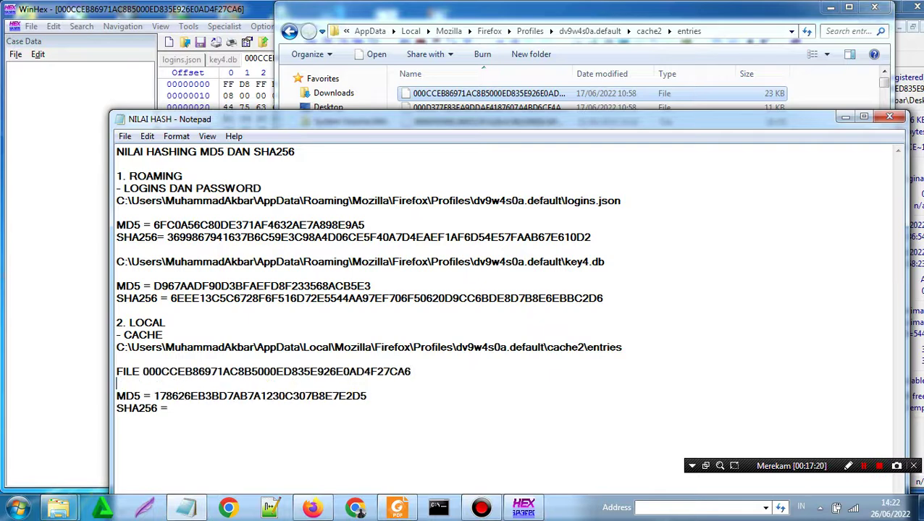
pyautogui.click(211, 419)
# Switch to WinHex, compute the SHA-256 (256 bit) hash of the open cache file and copy it
pyautogui.click(46, 119)
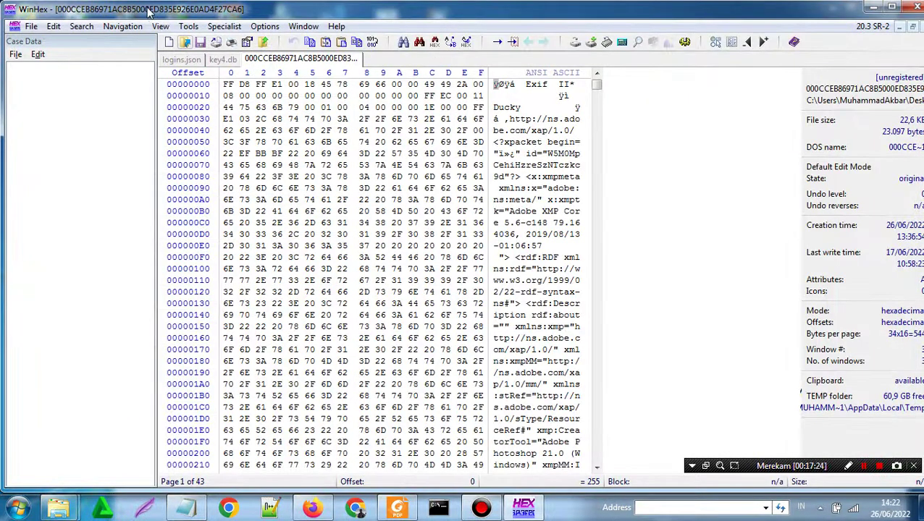
pyautogui.click(188, 26)
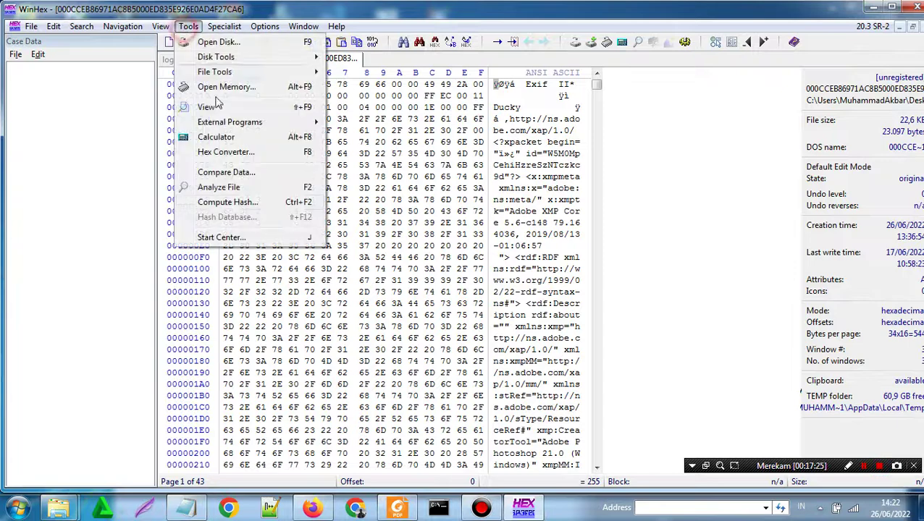
pyautogui.click(229, 202)
pyautogui.click(457, 249)
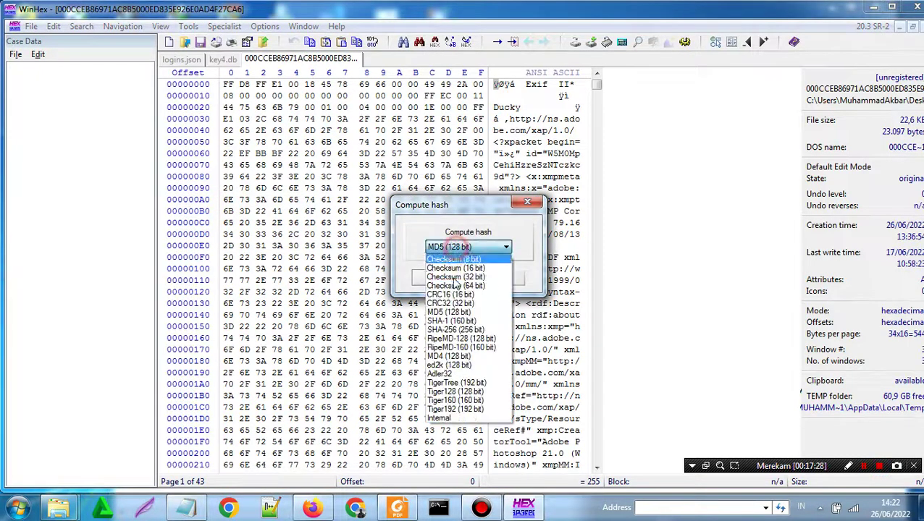
pyautogui.click(452, 330)
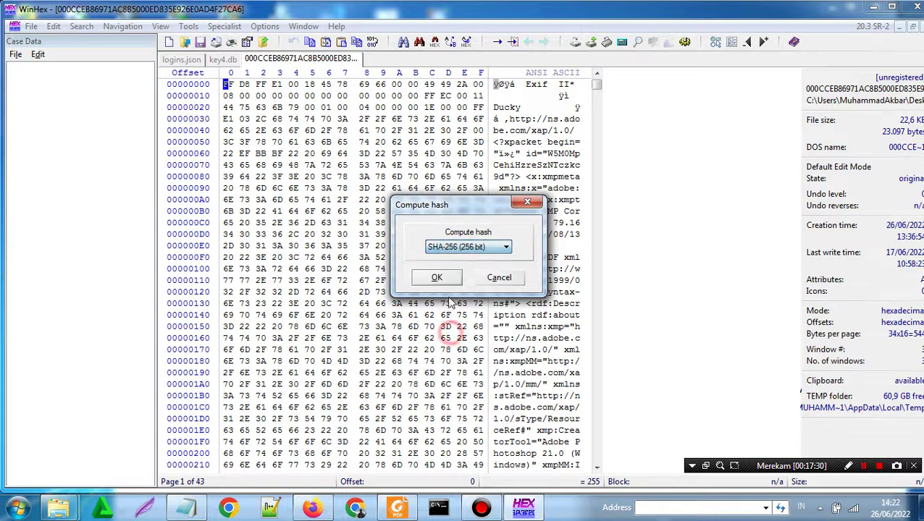
pyautogui.click(436, 279)
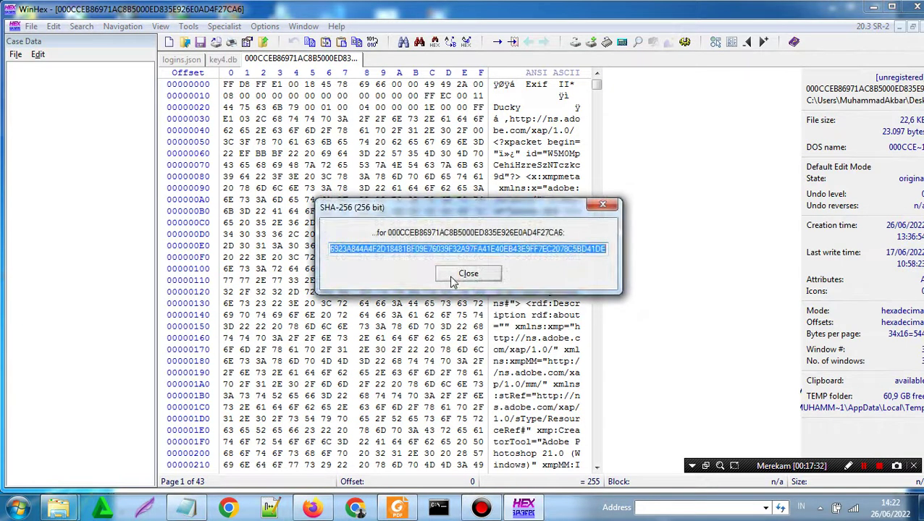
pyautogui.click(467, 274)
# Record the cache file's SHA-256 hash on the empty SHA256 line in Notepad, then save and close the NILAI HASH file
pyautogui.moveTo(60, 508)
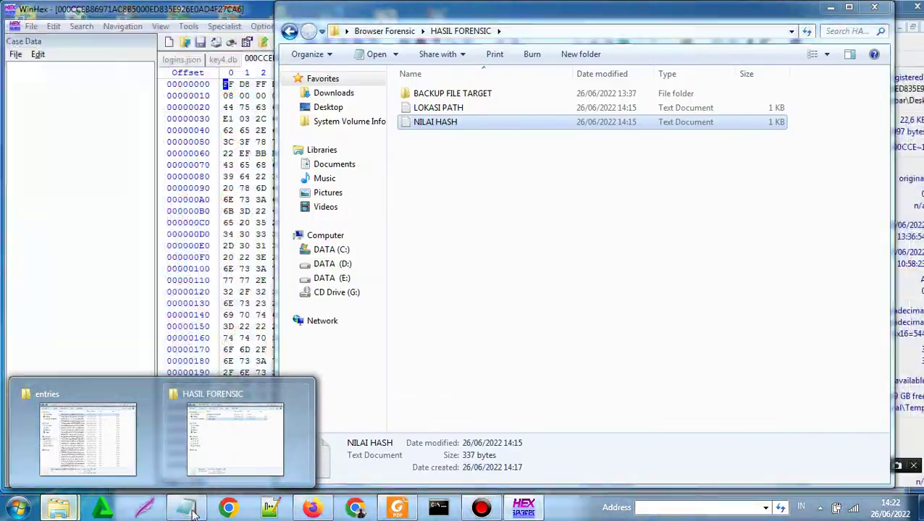
pyautogui.click(187, 508)
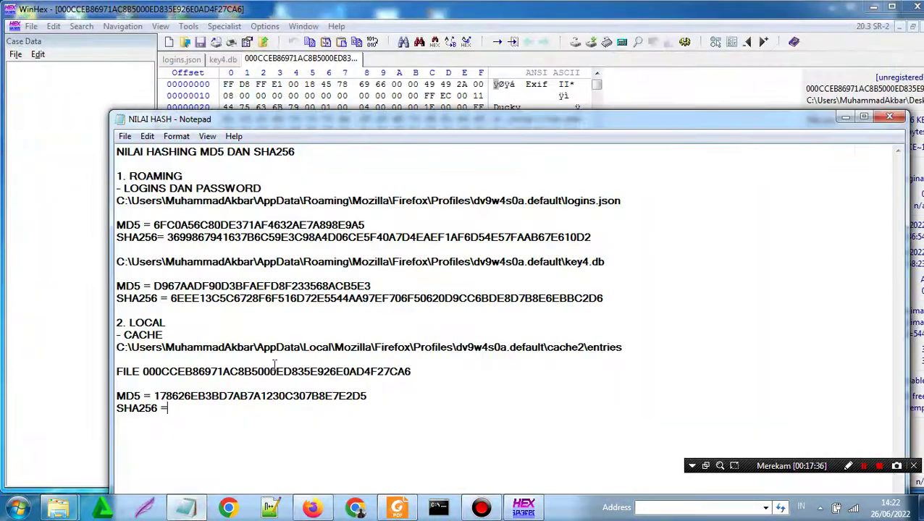
pyautogui.write('6923A844A4F2D18481BF09E76039F32A97FA41E40EB43E9FF7EC2078C5BD41DE')
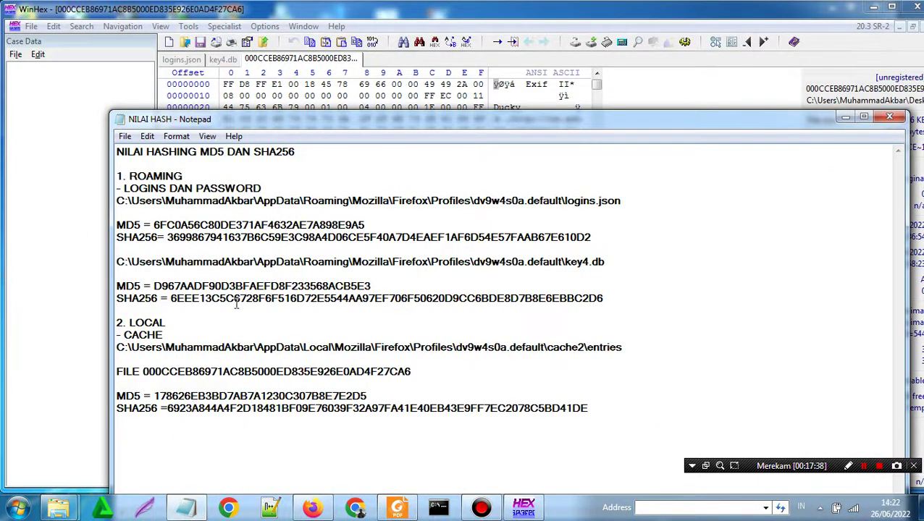
pyautogui.click(124, 136)
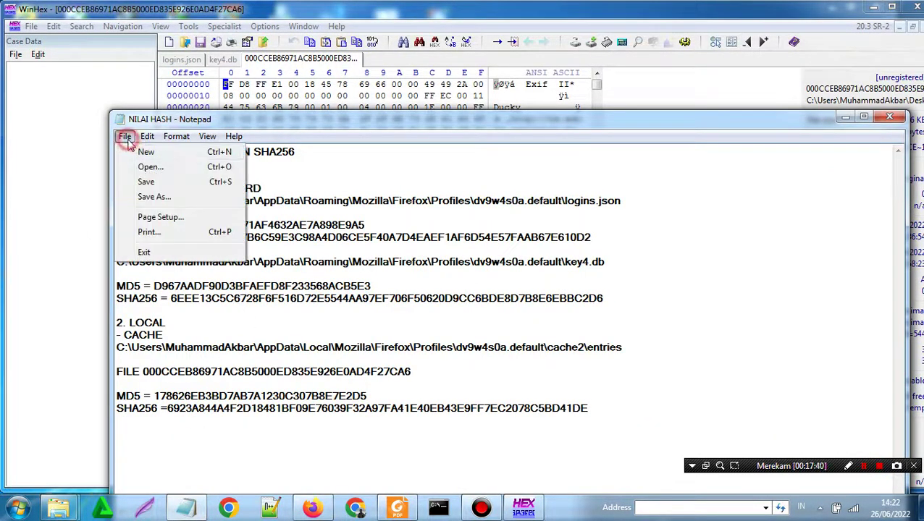
pyautogui.click(153, 180)
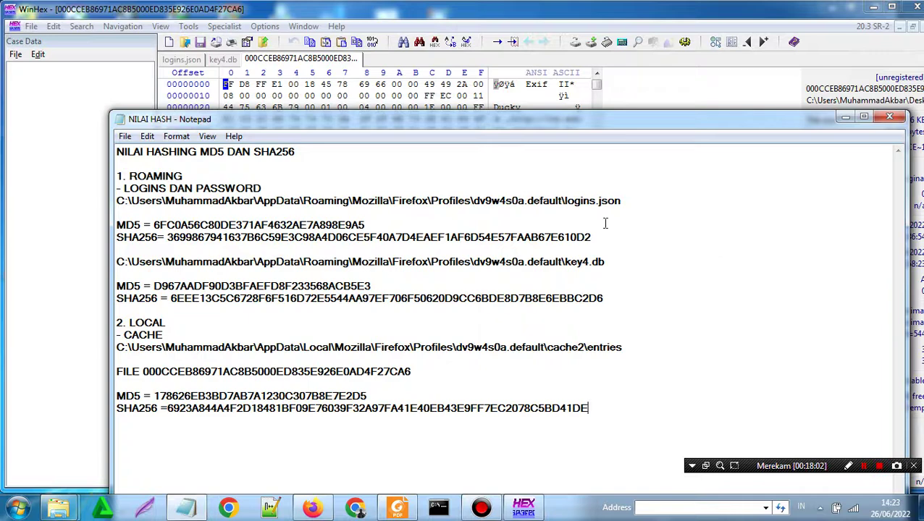
pyautogui.click(889, 117)
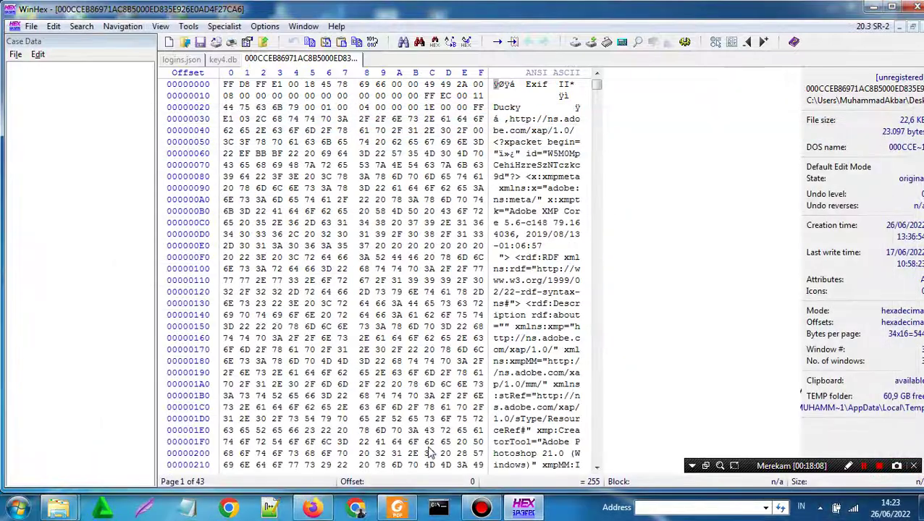
# Switch to Foxit Reader and review the HASIL FORENSIK requirements on the last page of the browser forensics module, then minimize it
pyautogui.click(395, 507)
pyautogui.scroll(-3, 274, 340)
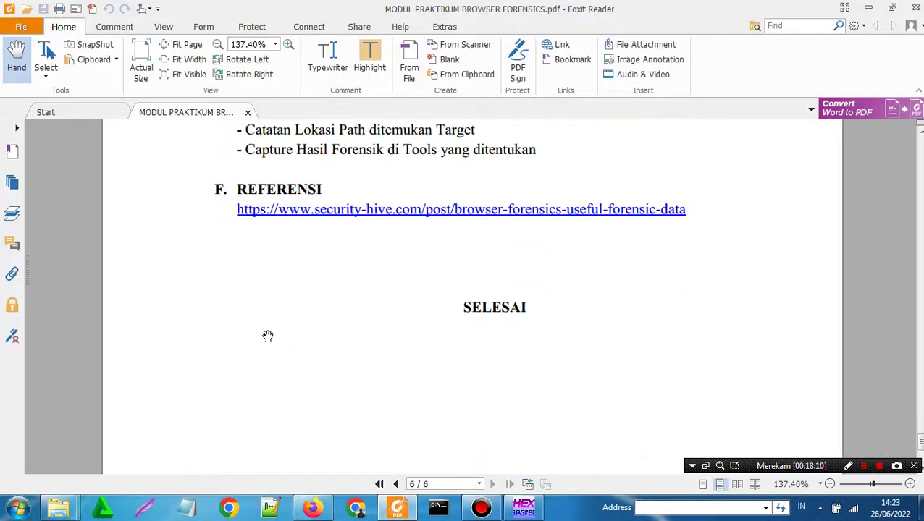
pyautogui.scroll(4, 270, 273)
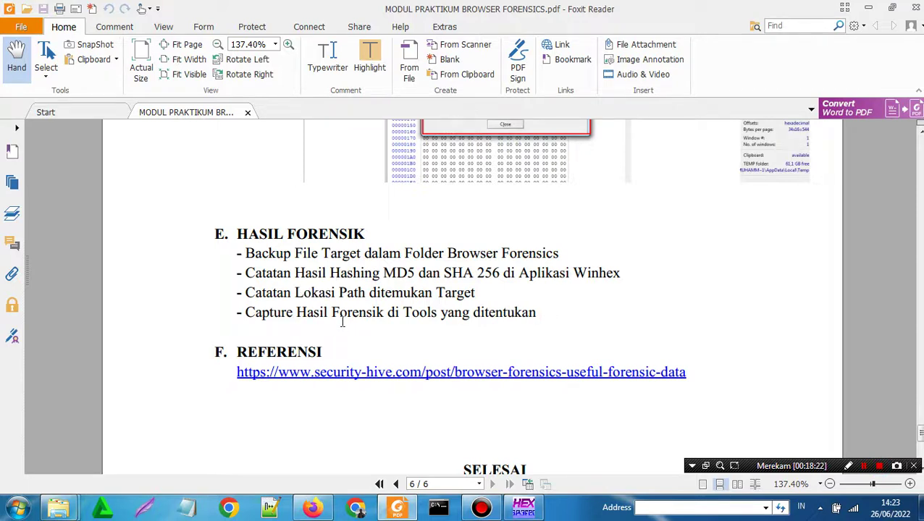
pyautogui.click(868, 7)
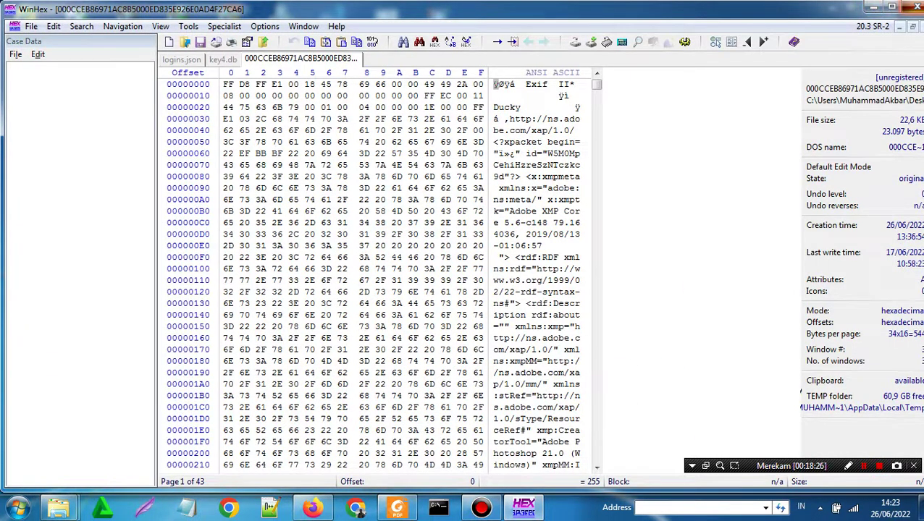
# Close WinHex and the cache2\entries window, then delete the DB Browser for SQLite desktop shortcut
pyautogui.click(914, 8)
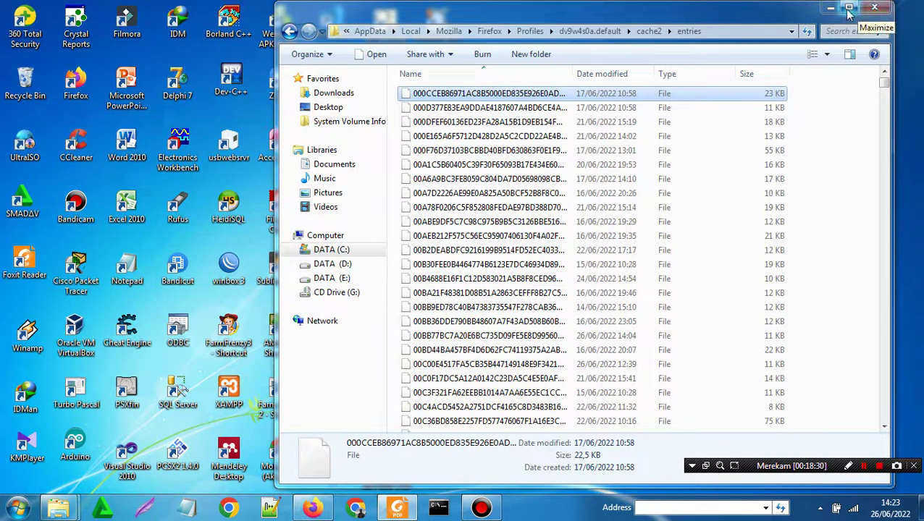
pyautogui.click(875, 8)
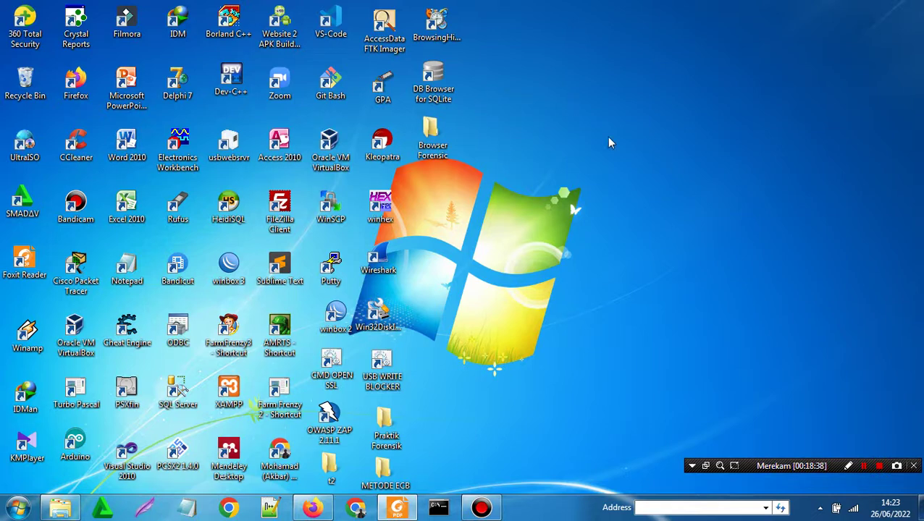
pyautogui.doubleClick(443, 100)
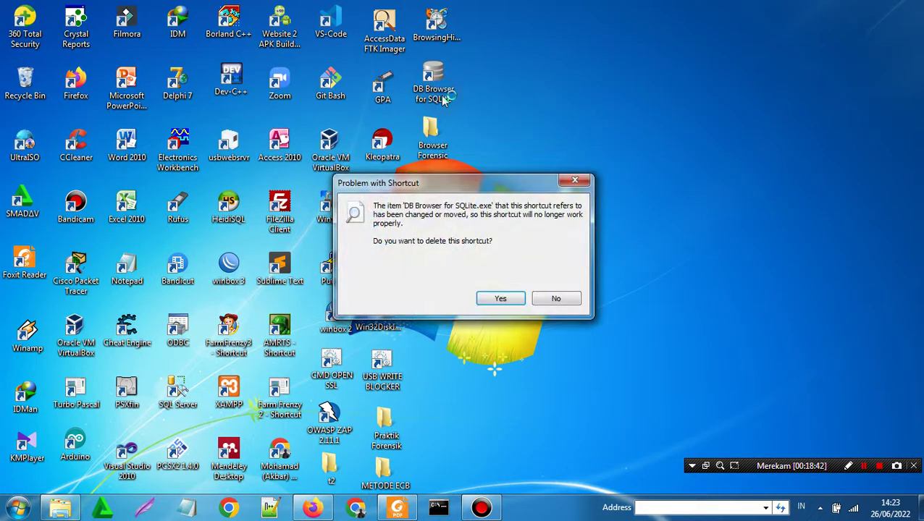
pyautogui.click(500, 298)
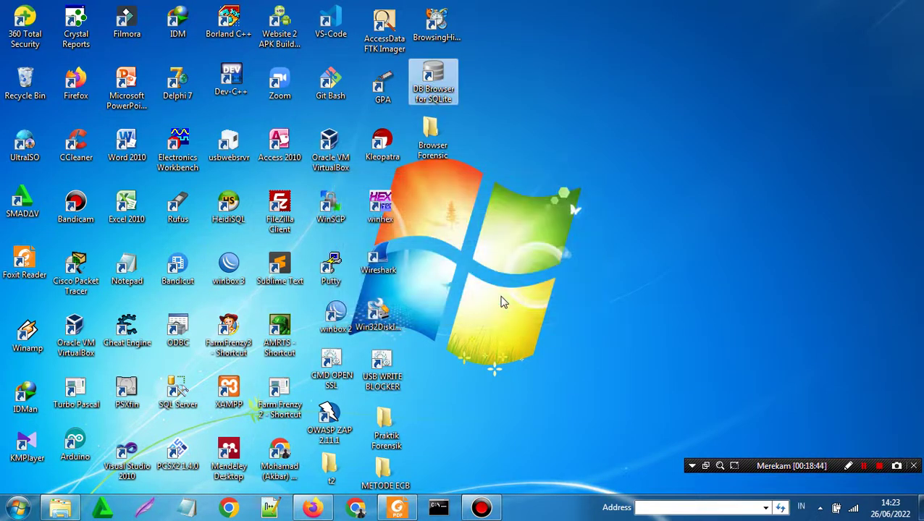
# Extract the DB.Browser.for.SQLite-3.12.2-win32 archive from Browser Forensic\BAHAN PRAKTIKUM\Tools into a folder of the same name
pyautogui.doubleClick(432, 137)
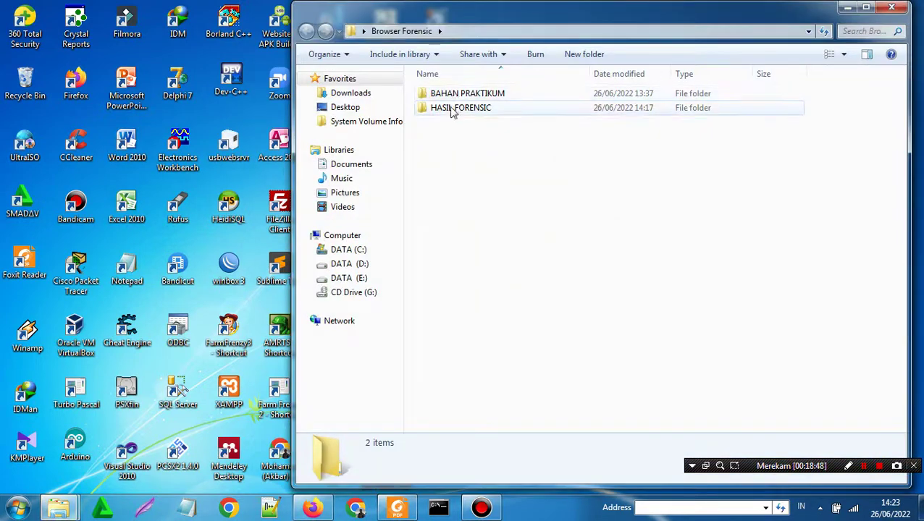
pyautogui.click(456, 107)
pyautogui.doubleClick(457, 94)
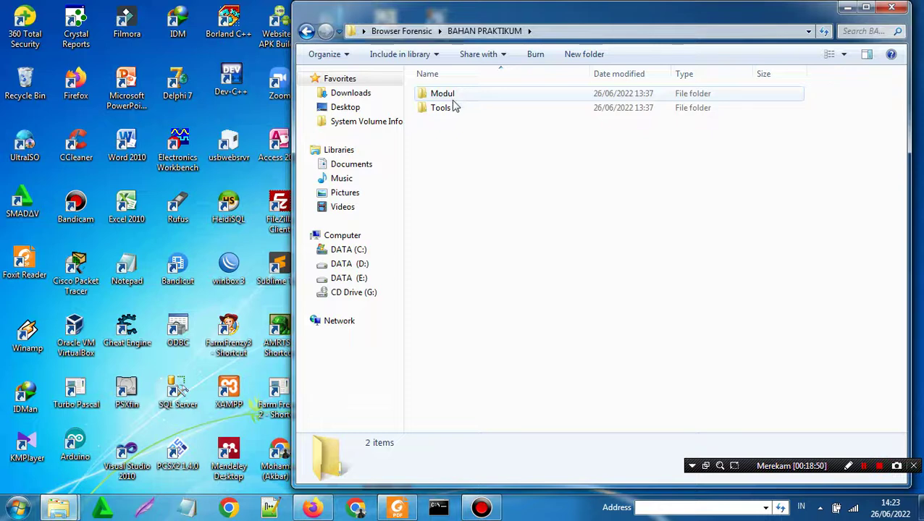
pyautogui.doubleClick(450, 107)
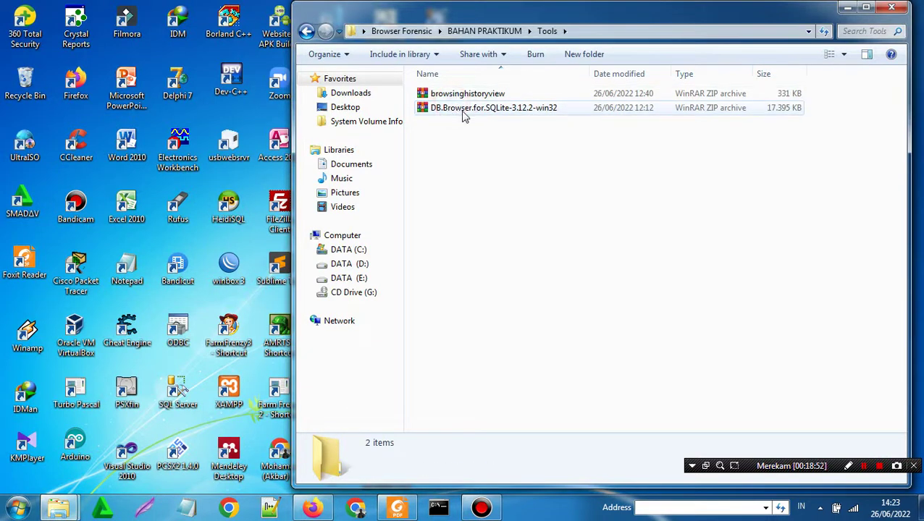
pyautogui.rightClick(467, 112)
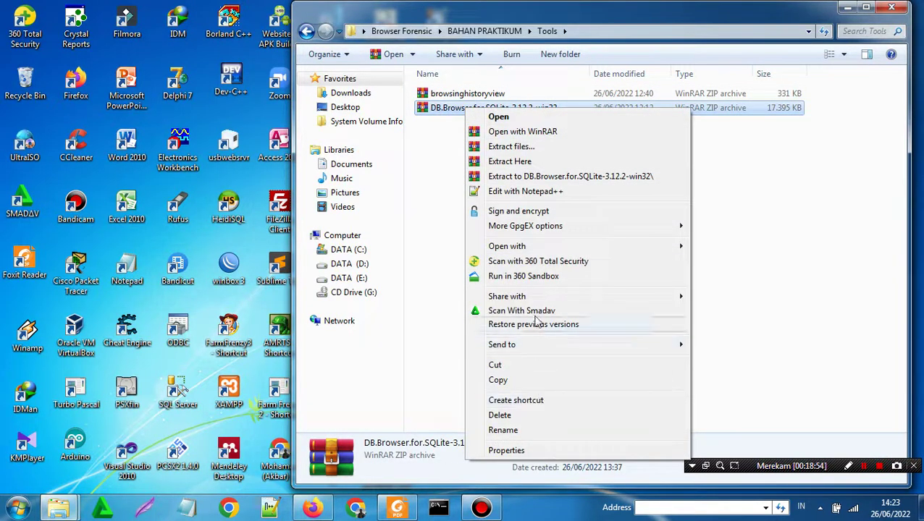
pyautogui.click(556, 176)
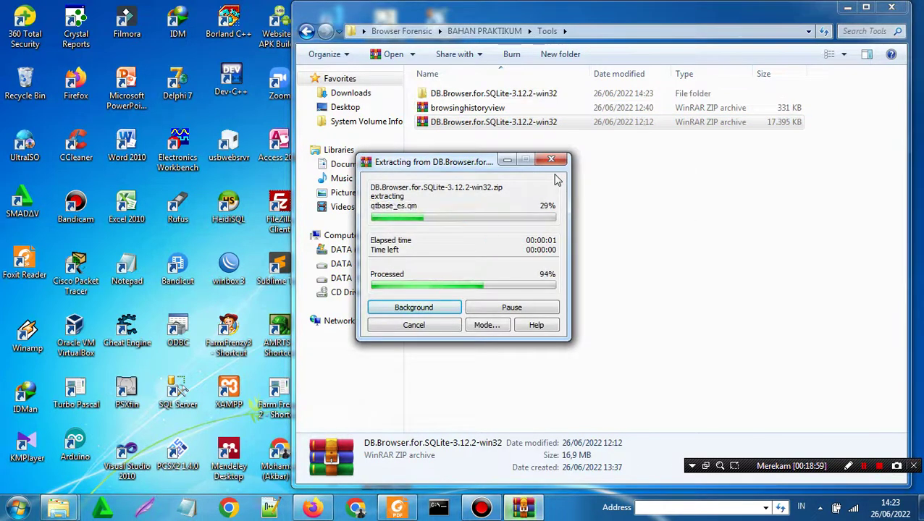
# Launch DB Browser for SQLite from the extracted folder and minimize the Explorer window
pyautogui.doubleClick(477, 95)
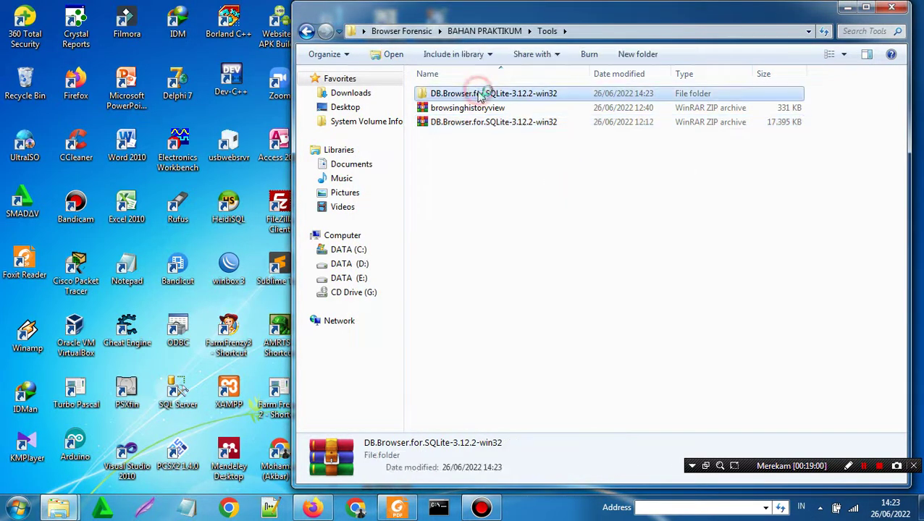
pyautogui.doubleClick(474, 95)
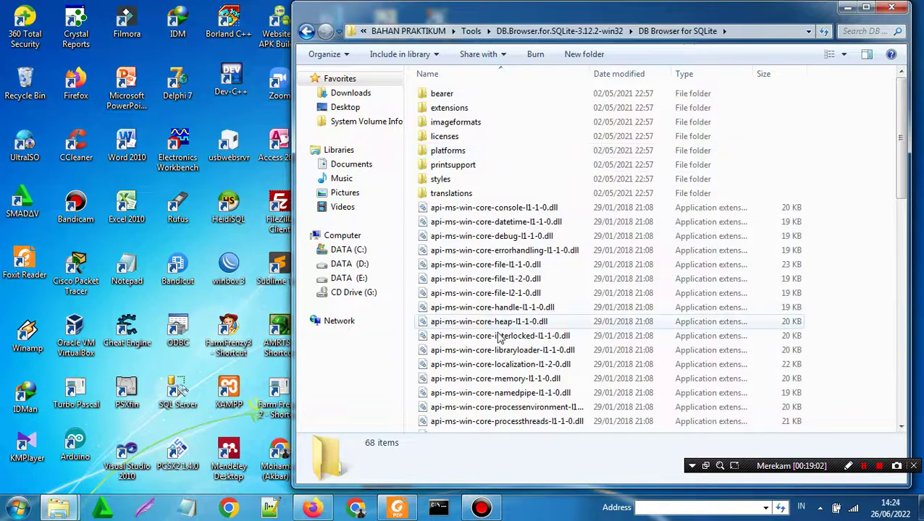
pyautogui.scroll(-14, 498, 286)
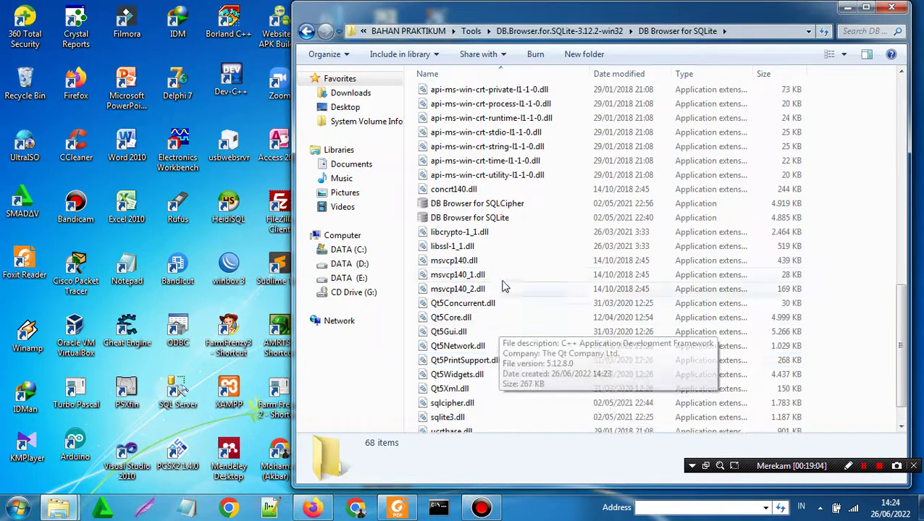
pyautogui.doubleClick(498, 219)
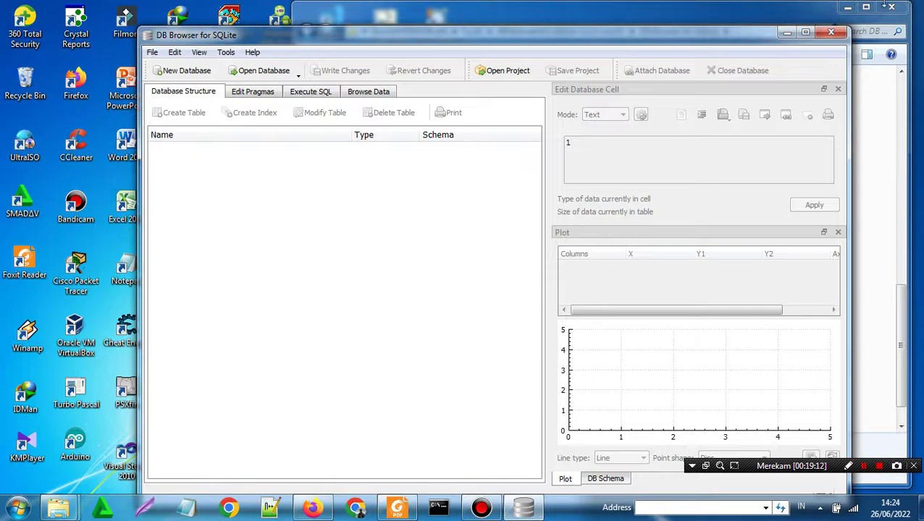
pyautogui.click(849, 8)
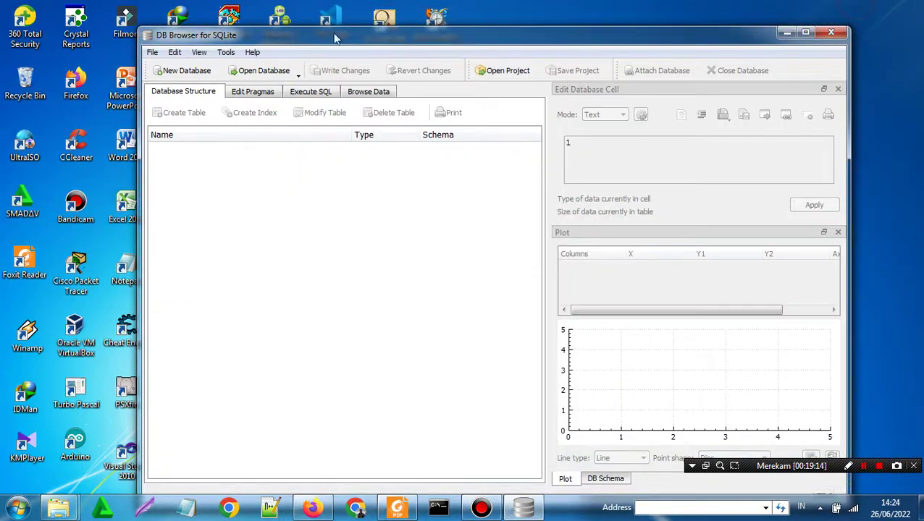
# Start opening a database, dismiss the remote file error, and browse to Desktop\Browser Forensic\HASIL FORENSIC\BACKUP FILE TARGET
pyautogui.moveTo(329, 41)
pyautogui.mouseDown()
pyautogui.moveTo(333, 26)
pyautogui.moveTo(324, 31)
pyautogui.mouseUp()
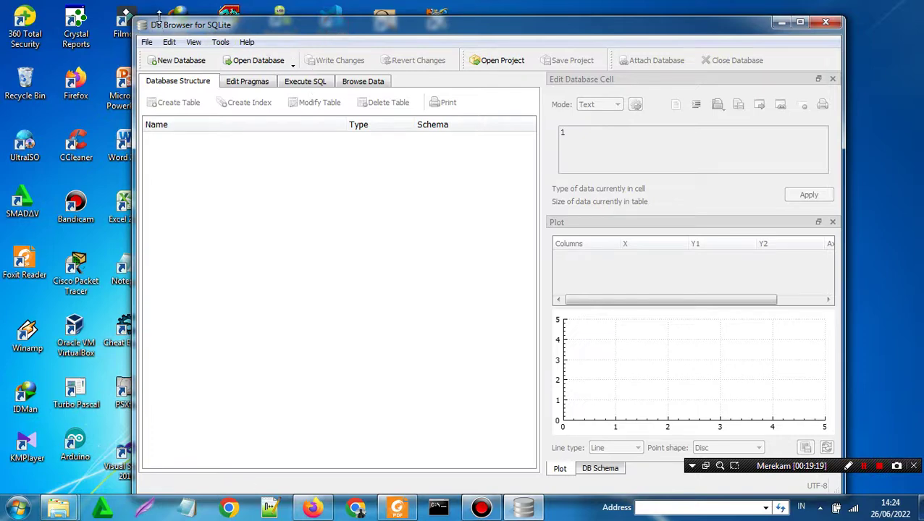
pyautogui.click(239, 63)
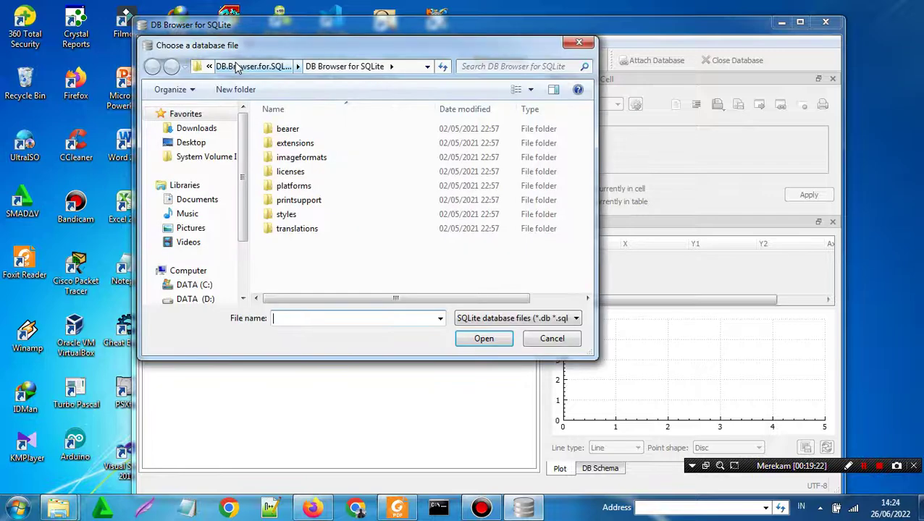
pyautogui.click(606, 269)
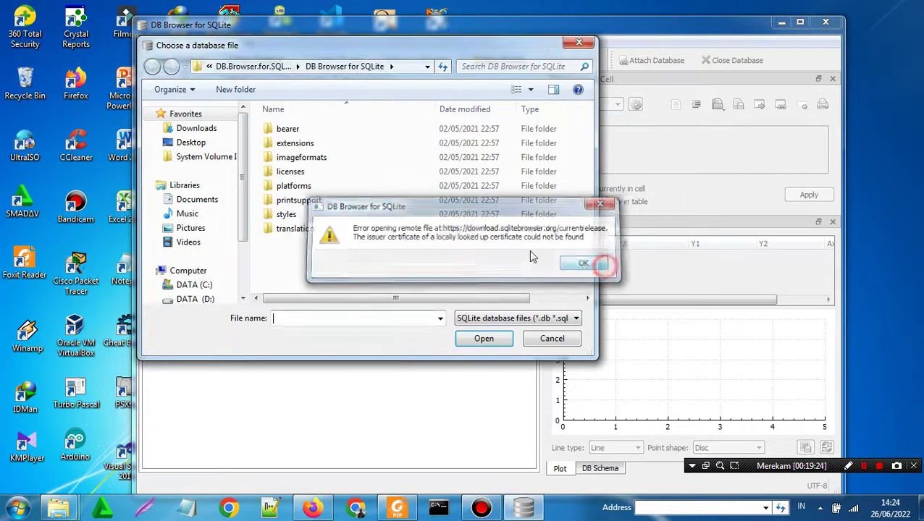
pyautogui.click(167, 142)
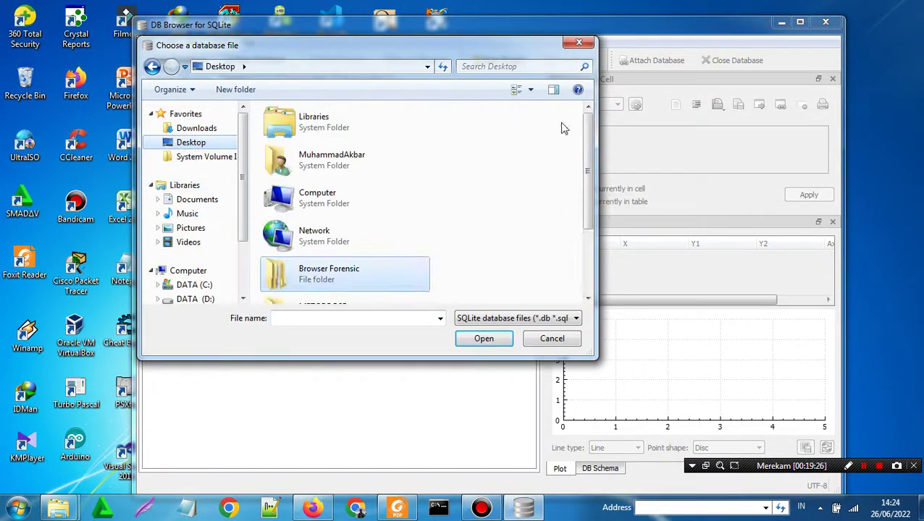
pyautogui.scroll(-3, 586, 125)
pyautogui.doubleClick(377, 182)
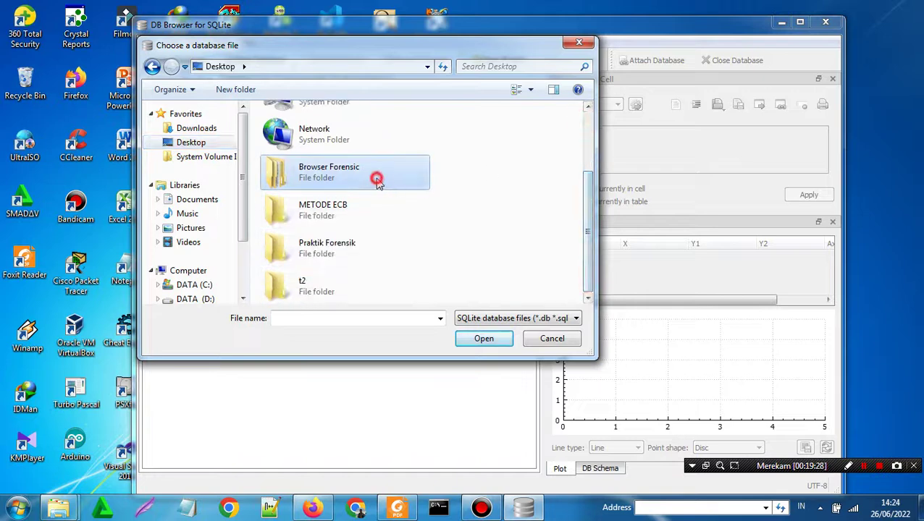
pyautogui.doubleClick(331, 143)
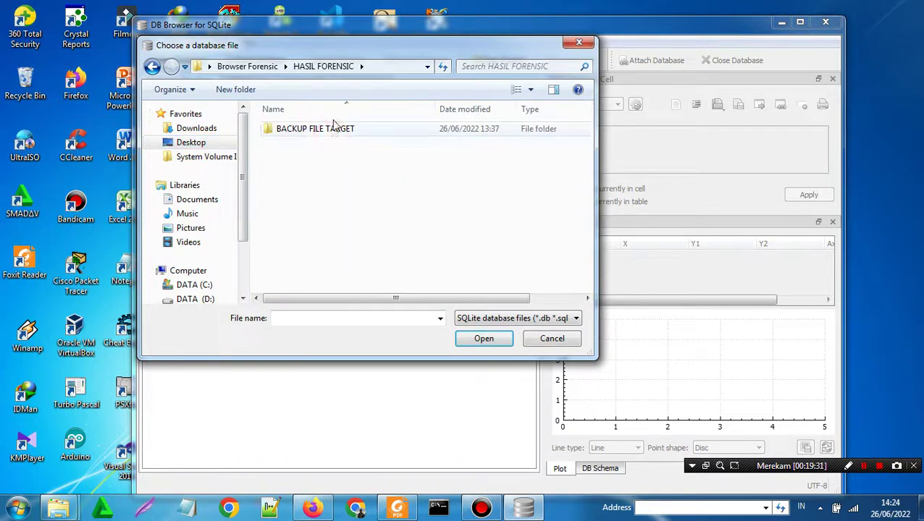
pyautogui.click(329, 130)
pyautogui.doubleClick(330, 131)
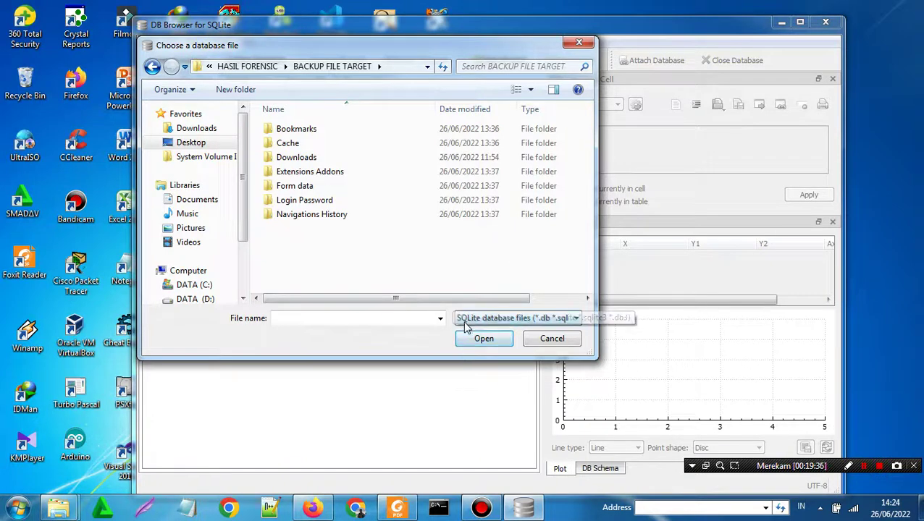
pyautogui.click(549, 318)
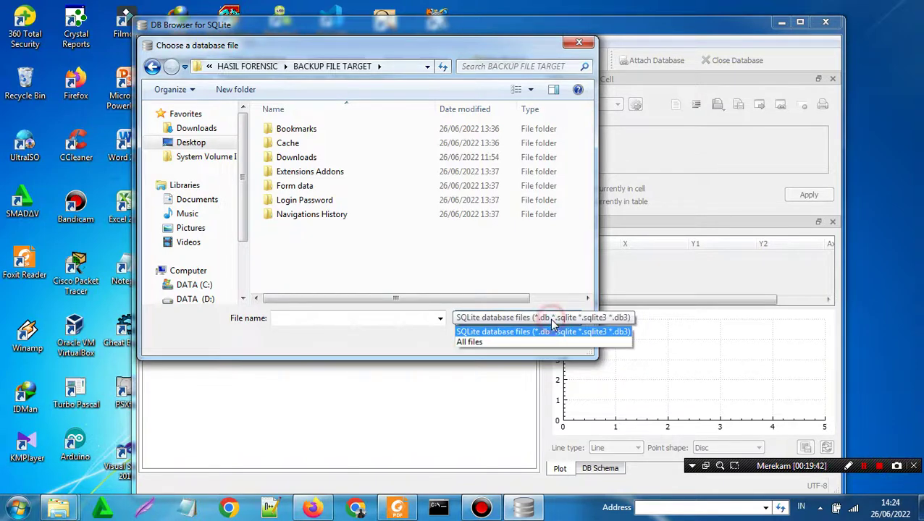
pyautogui.click(575, 319)
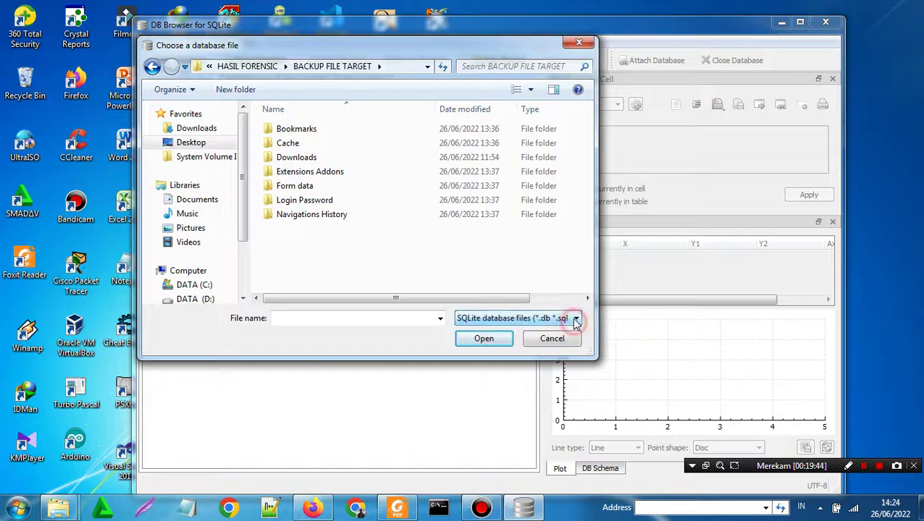
pyautogui.click(579, 319)
pyautogui.click(379, 265)
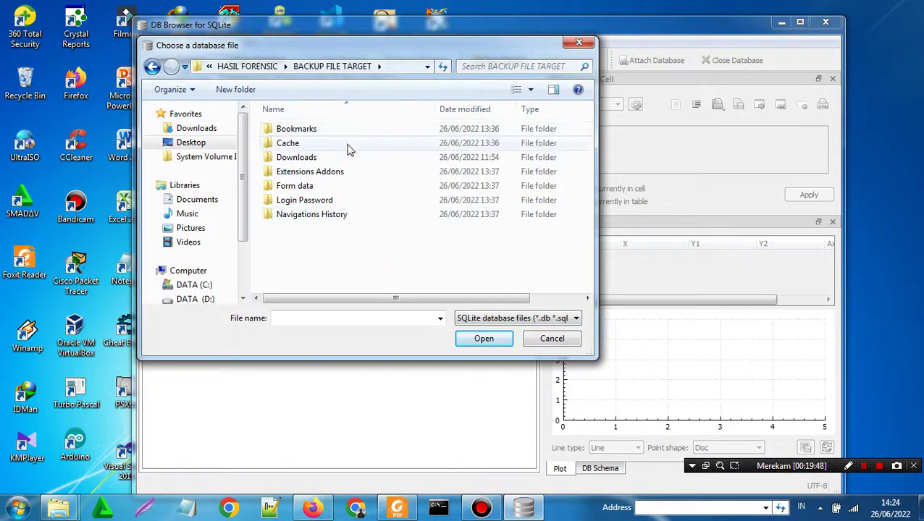
# Check the Navigations History folder, then open the key4 database from the Login Password folder in BACKUP FILE TARGET
pyautogui.doubleClick(336, 215)
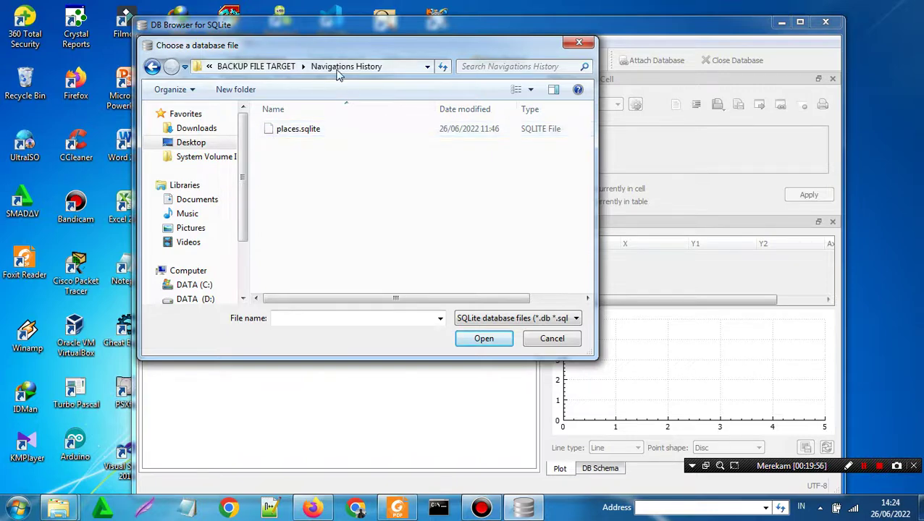
pyautogui.click(270, 67)
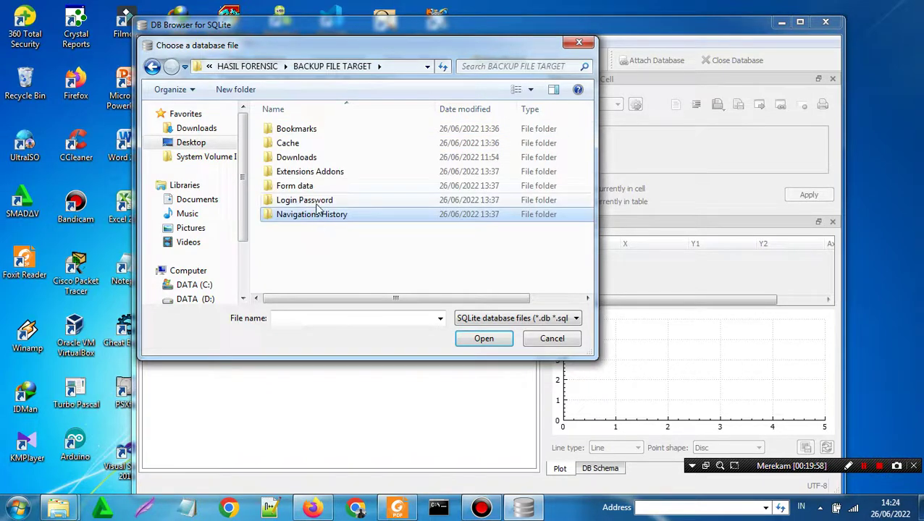
pyautogui.doubleClick(316, 202)
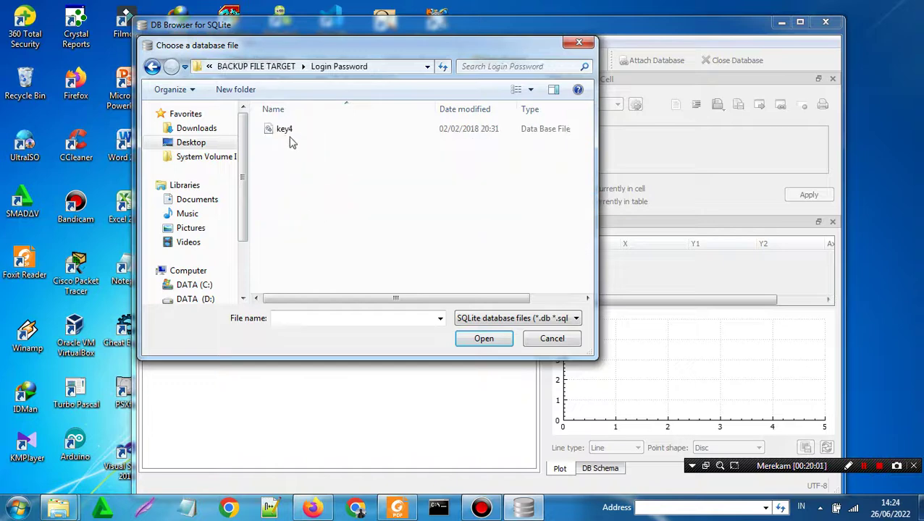
pyautogui.click(284, 128)
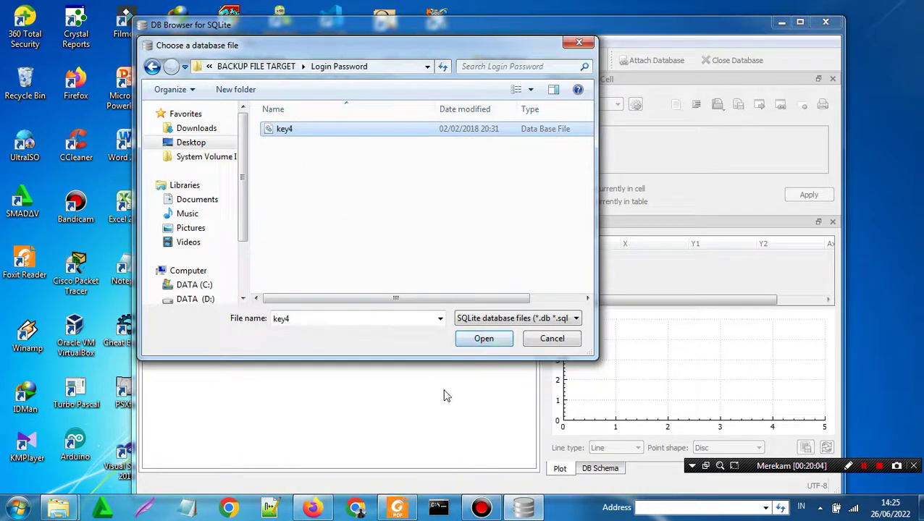
pyautogui.click(484, 338)
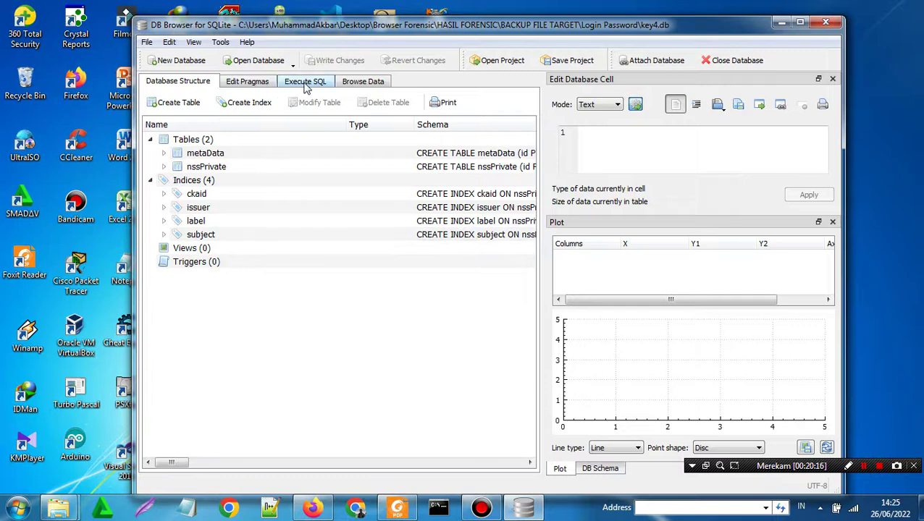
# Browse the data of key4.db, switch to the nssPrivate table and inspect the id of its record
pyautogui.click(362, 82)
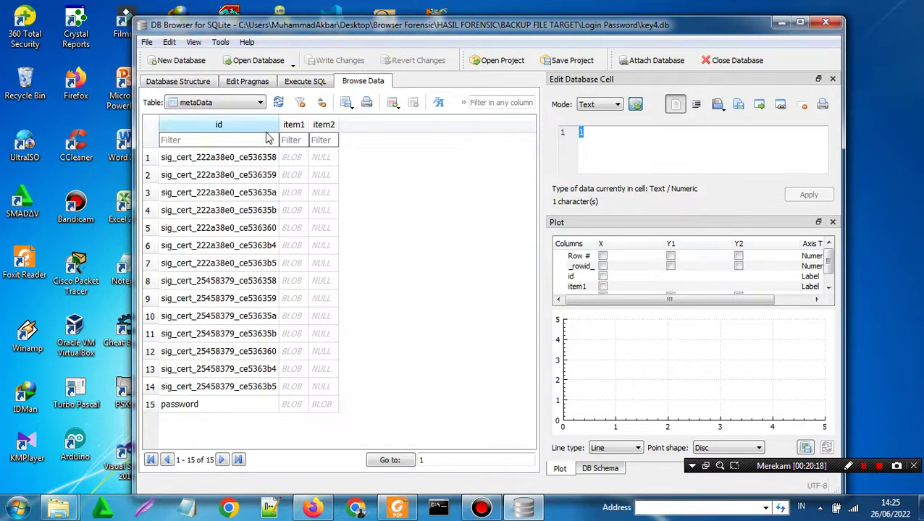
pyautogui.click(232, 104)
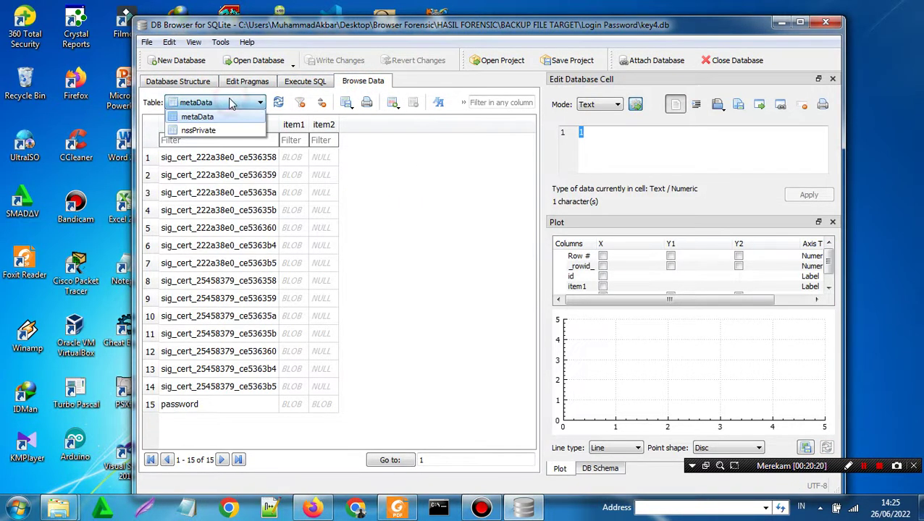
pyautogui.click(223, 138)
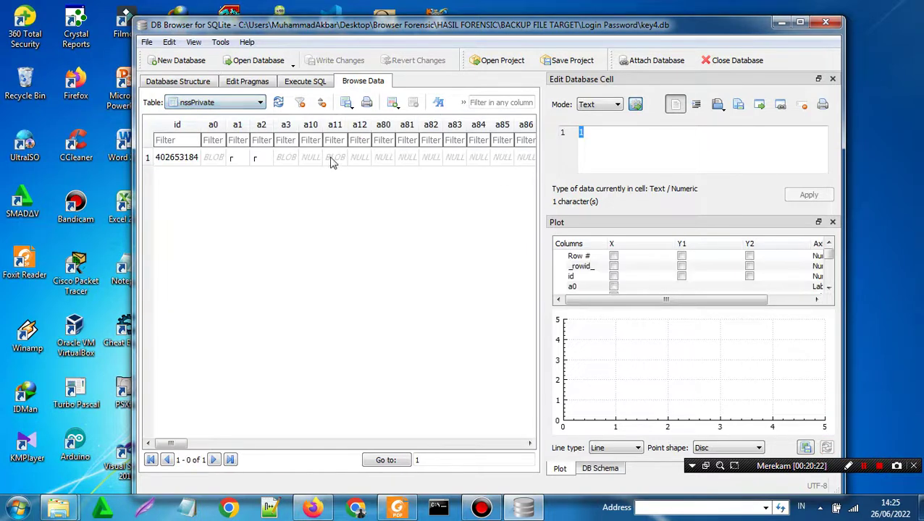
pyautogui.click(177, 158)
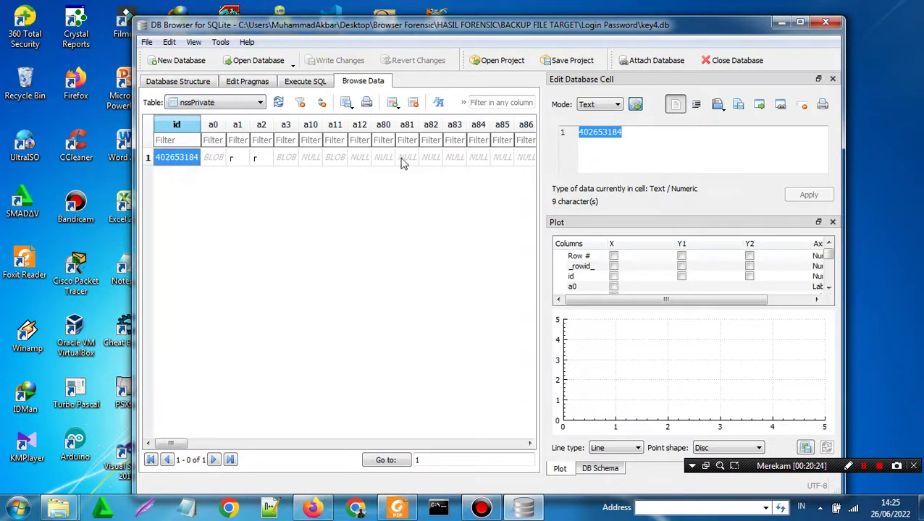
# Return to the metaData table of key4.db and inspect the id values of its sig_cert and password records
pyautogui.click(217, 103)
pyautogui.click(212, 120)
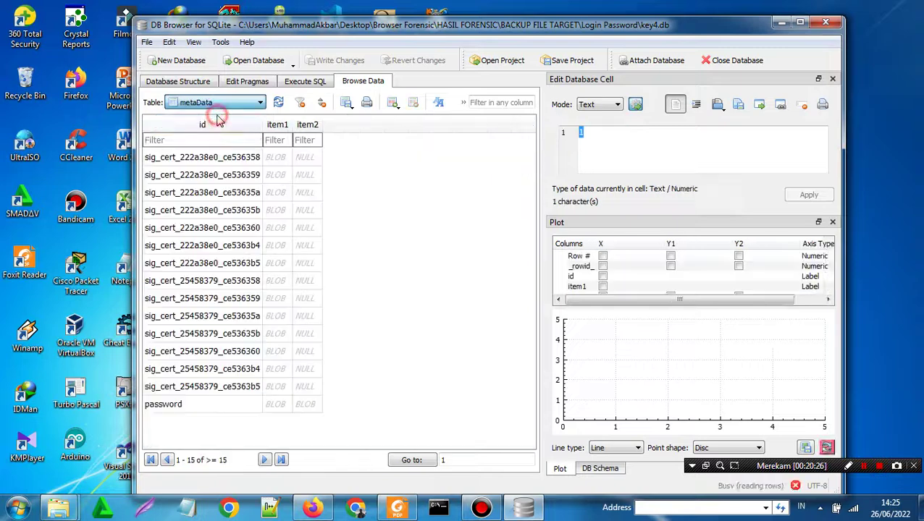
pyautogui.click(222, 159)
pyautogui.moveTo(232, 230); pyautogui.dragTo(235, 244)
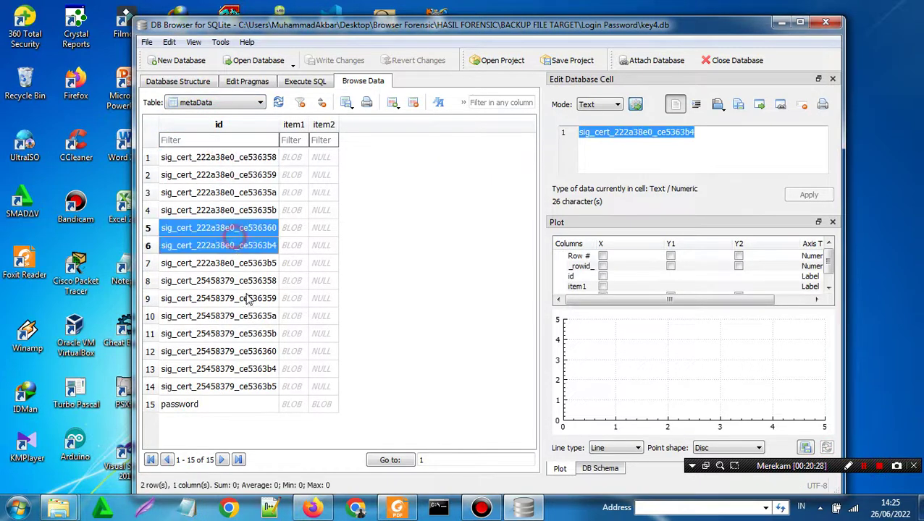
pyautogui.click(255, 319)
pyautogui.click(231, 385)
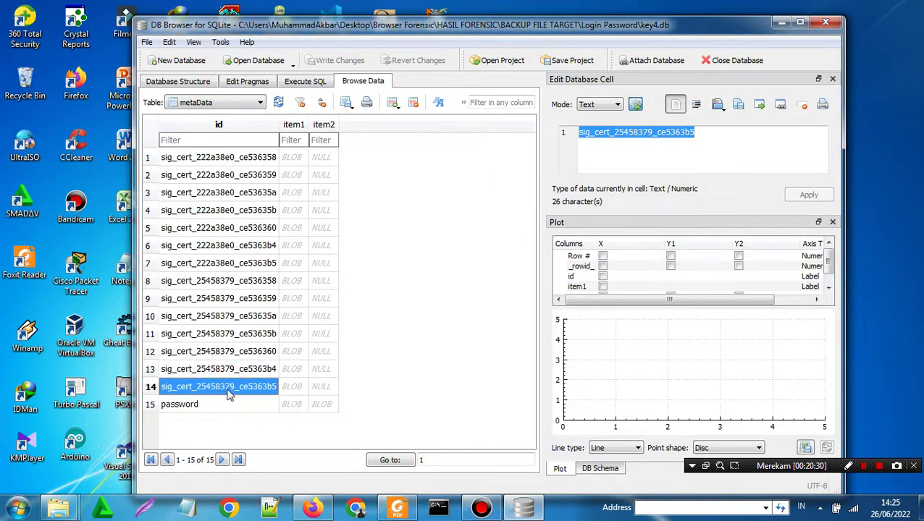
pyautogui.click(229, 404)
pyautogui.click(260, 163)
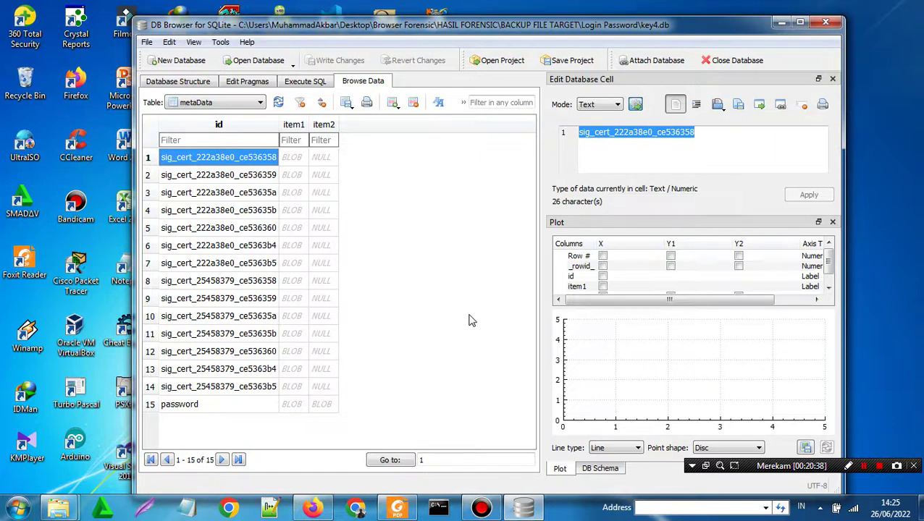
pyautogui.click(252, 61)
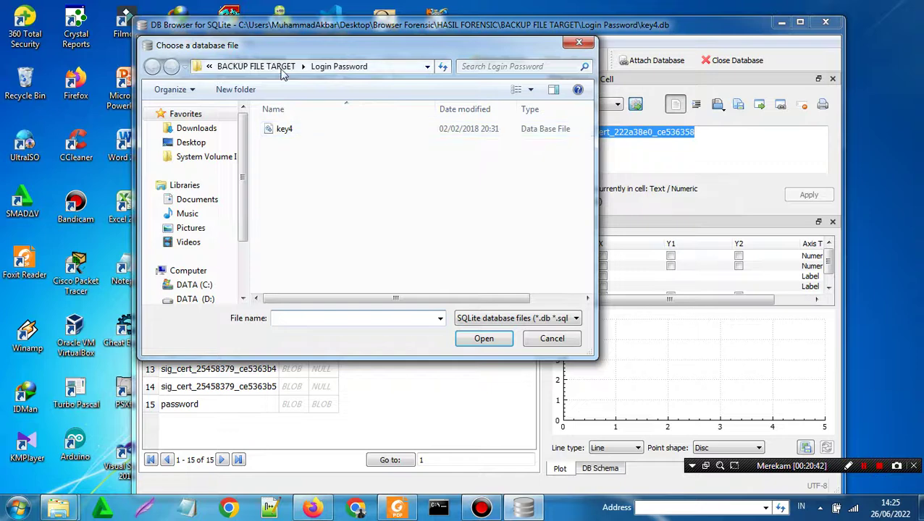
pyautogui.click(278, 68)
pyautogui.click(578, 43)
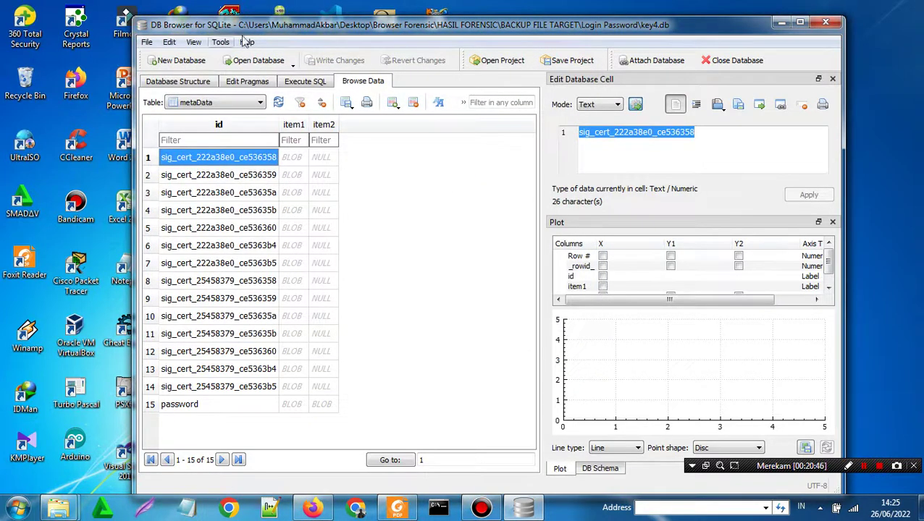
# Open the formhistory.sqlite database from the Form data folder in BACKUP FILE TARGET
pyautogui.click(246, 61)
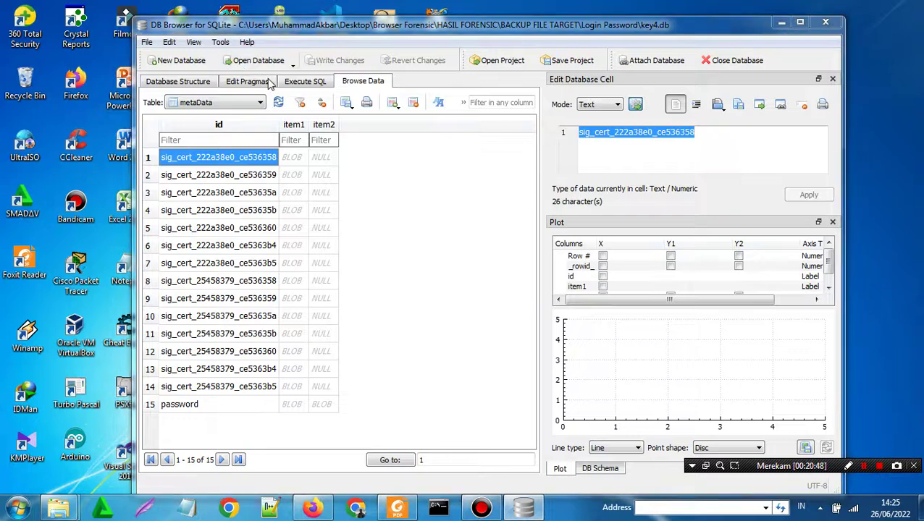
pyautogui.click(262, 66)
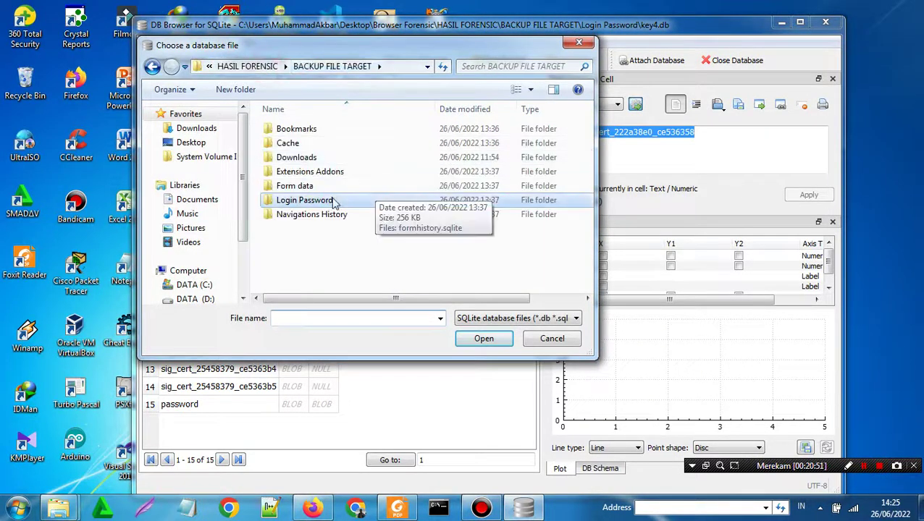
pyautogui.doubleClick(299, 186)
pyautogui.click(297, 134)
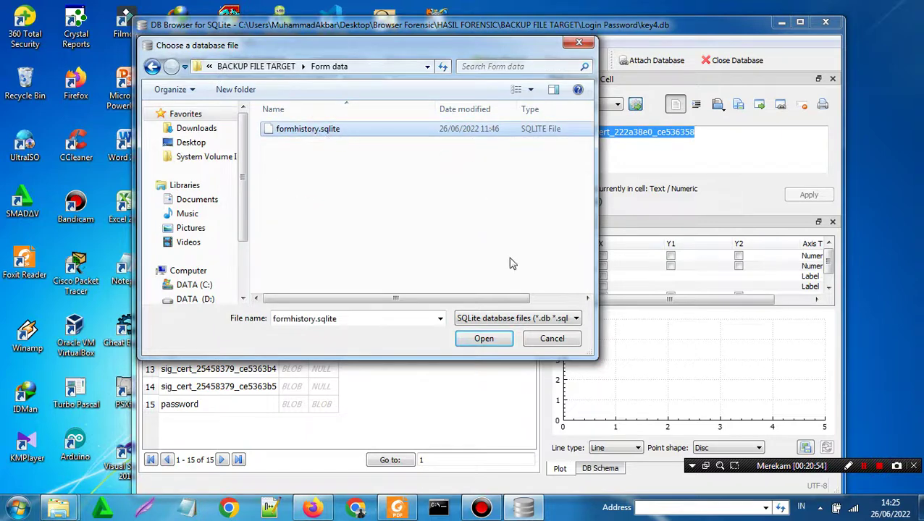
pyautogui.click(495, 341)
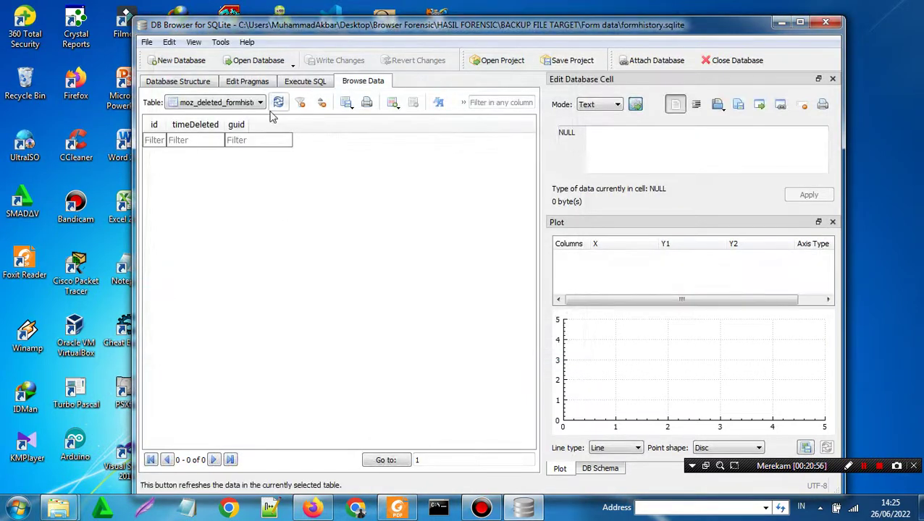
# Review the table structure of formhistory.sqlite, then browse the moz_formhistory records for saved field names and values
pyautogui.click(165, 83)
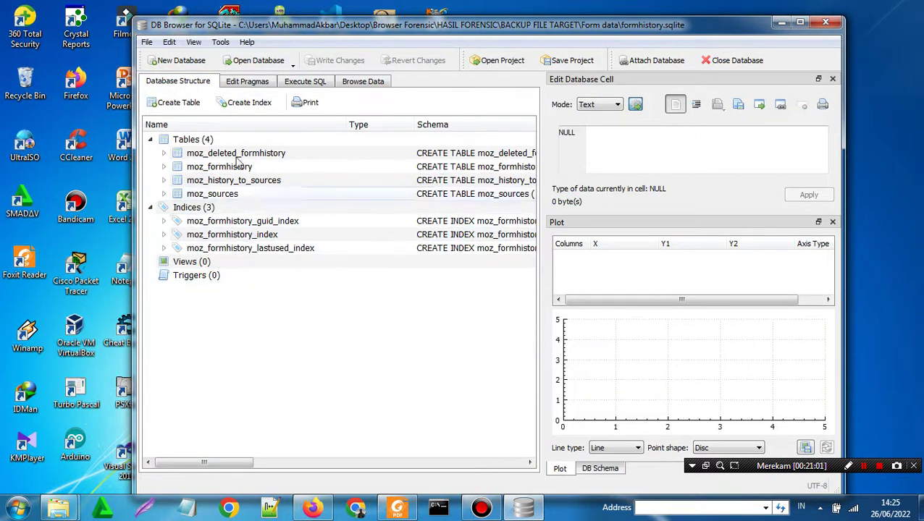
pyautogui.click(359, 82)
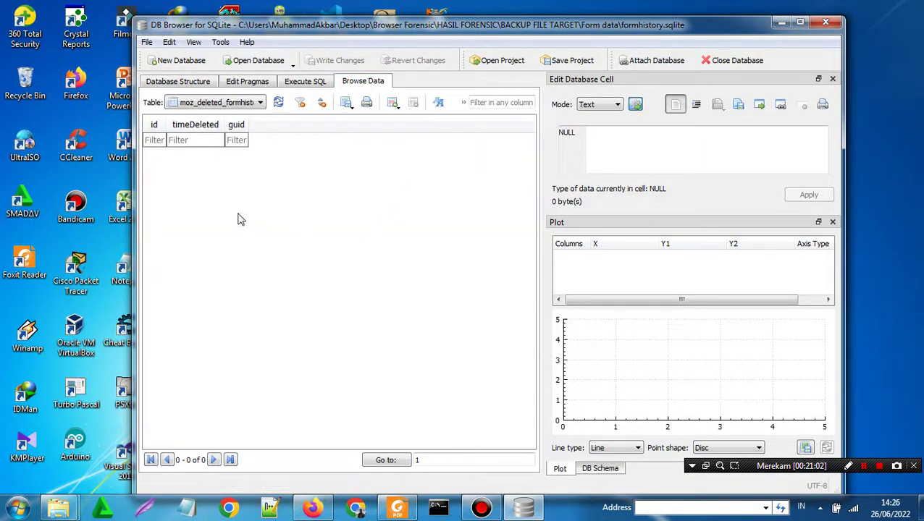
pyautogui.click(222, 104)
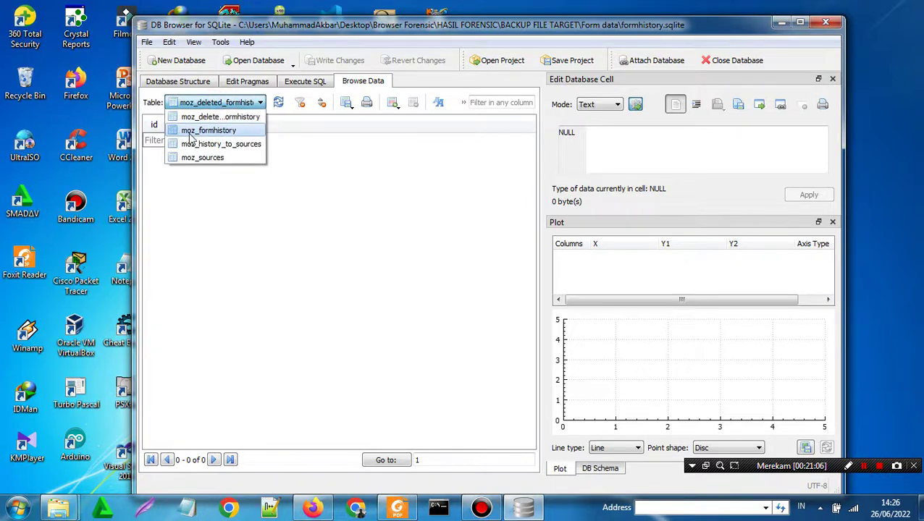
pyautogui.click(239, 134)
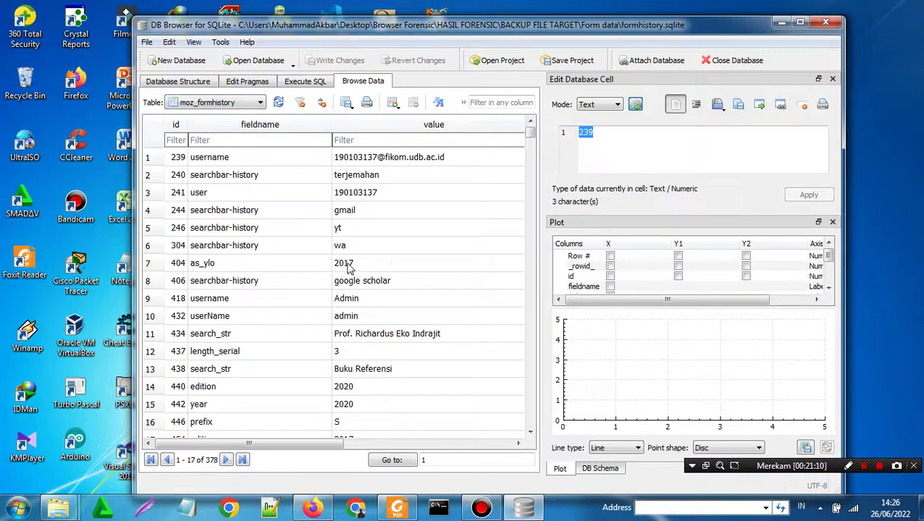
pyautogui.scroll(-3, 362, 261)
pyautogui.scroll(-8, 384, 235)
pyautogui.scroll(8, 384, 227)
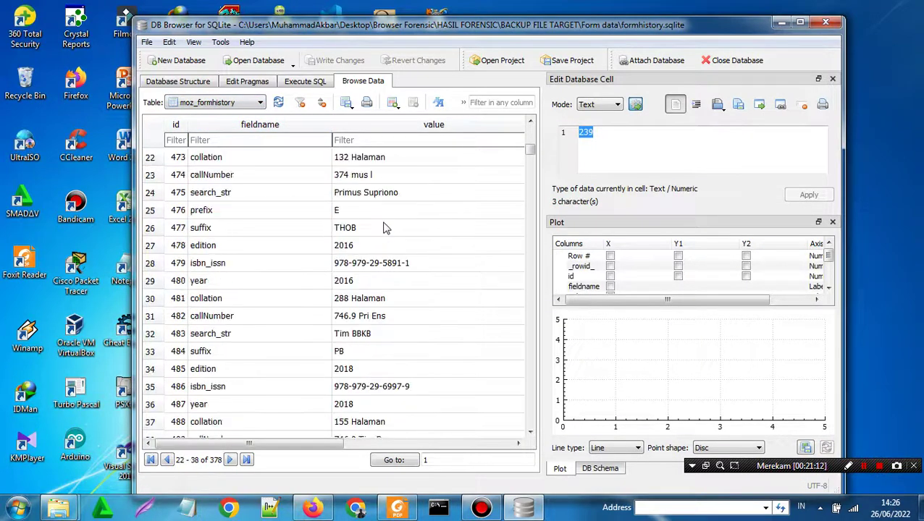
pyautogui.scroll(3, 384, 227)
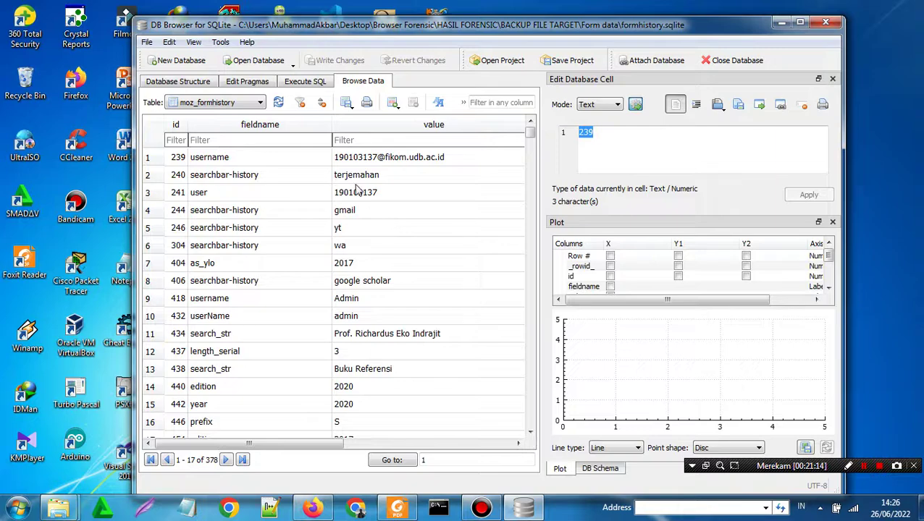
# Look through the moz_formhistory records for saved usernames, search bar entries and other form values
pyautogui.scroll(-8, 360, 192)
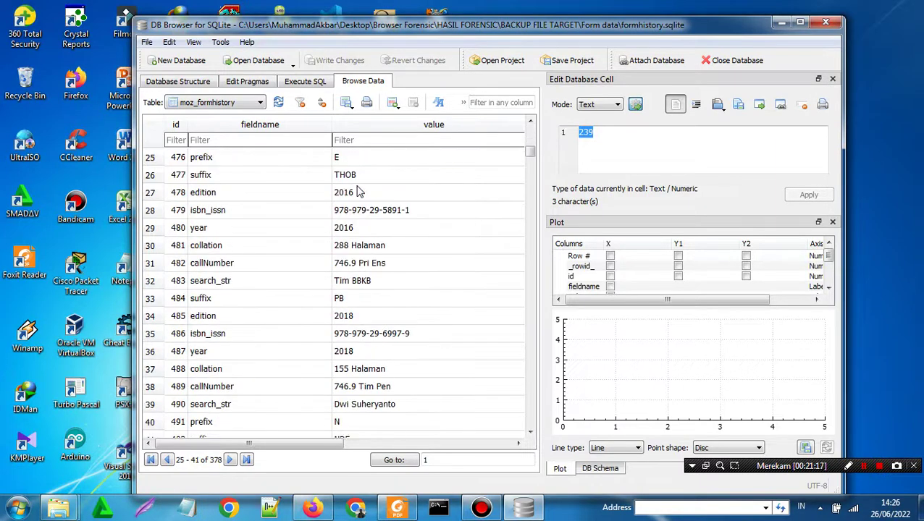
pyautogui.scroll(-11, 359, 192)
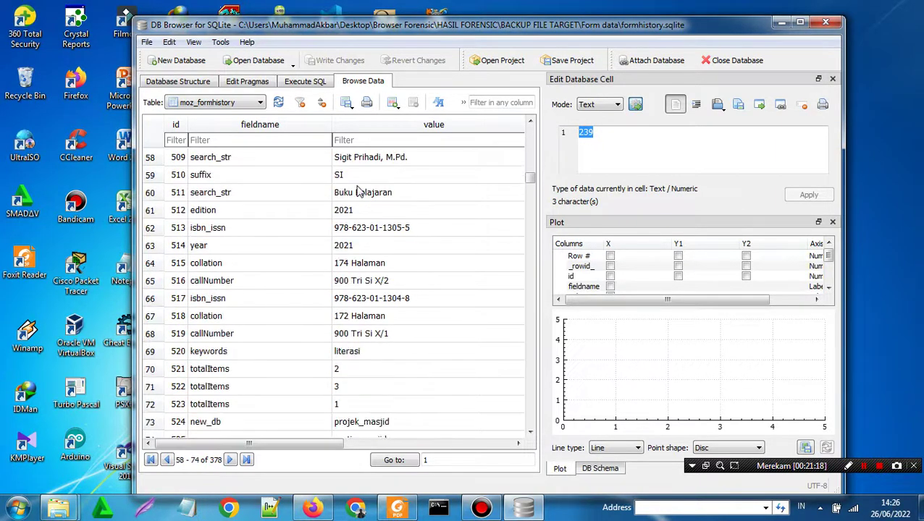
pyautogui.scroll(-7, 346, 314)
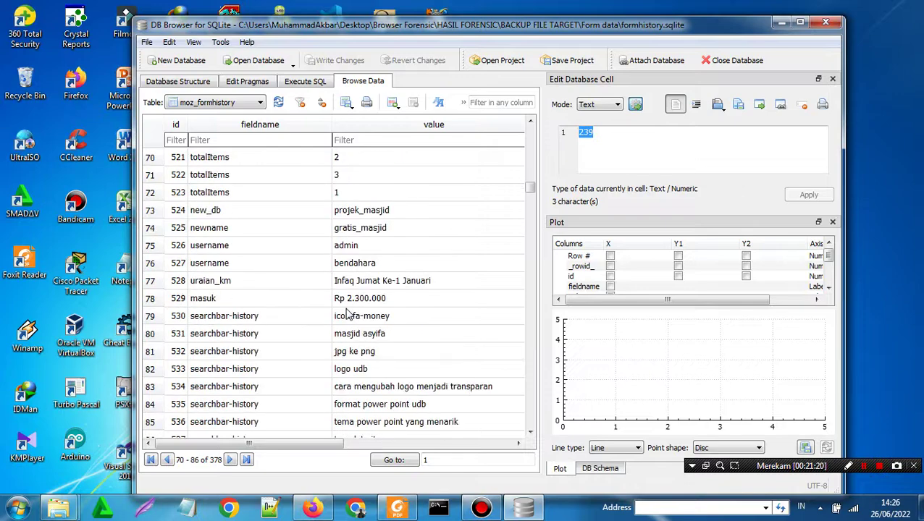
pyautogui.scroll(-11, 346, 314)
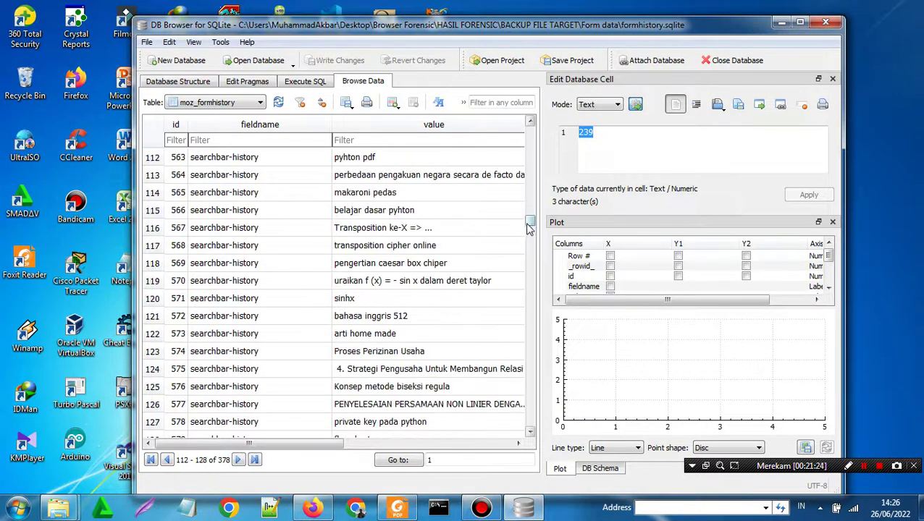
pyautogui.moveTo(529, 225); pyautogui.dragTo(530, 133)
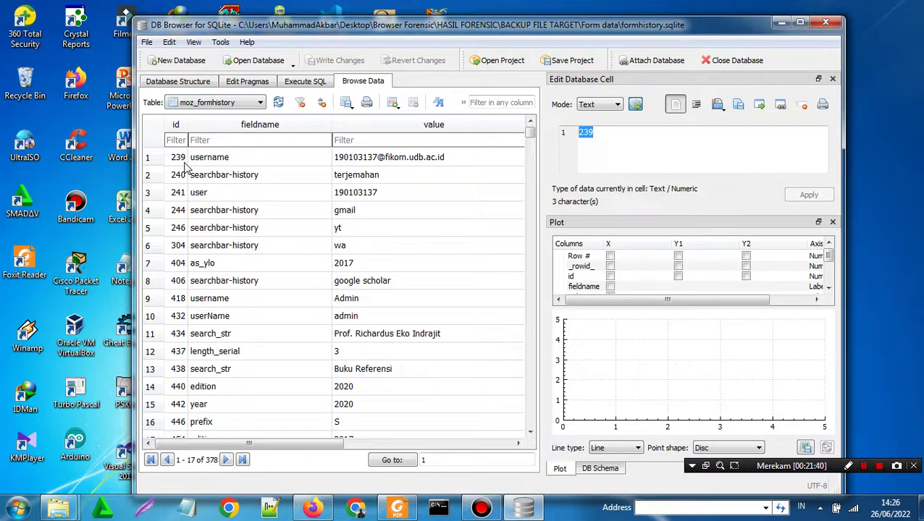
# Save the project as formhistory in the Form data folder of BACKUP FILE TARGET, using the DB Browser project file type
pyautogui.click(147, 42)
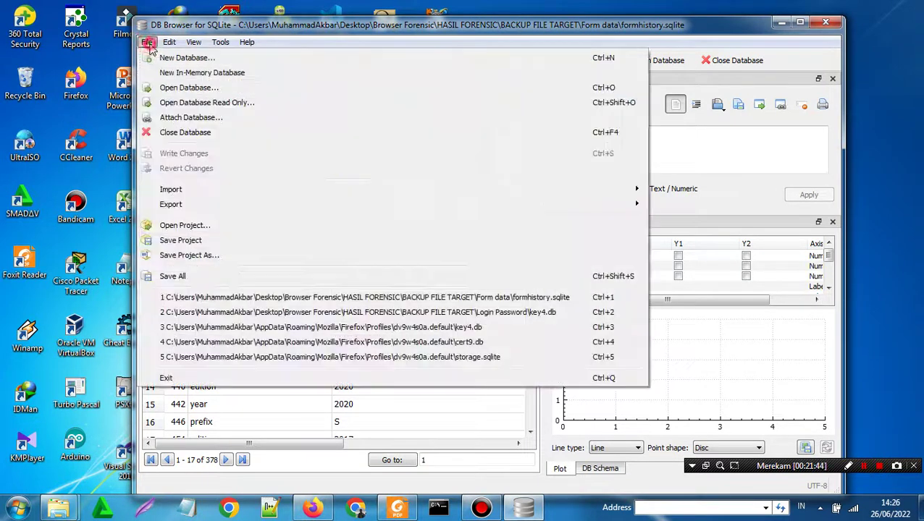
pyautogui.click(179, 242)
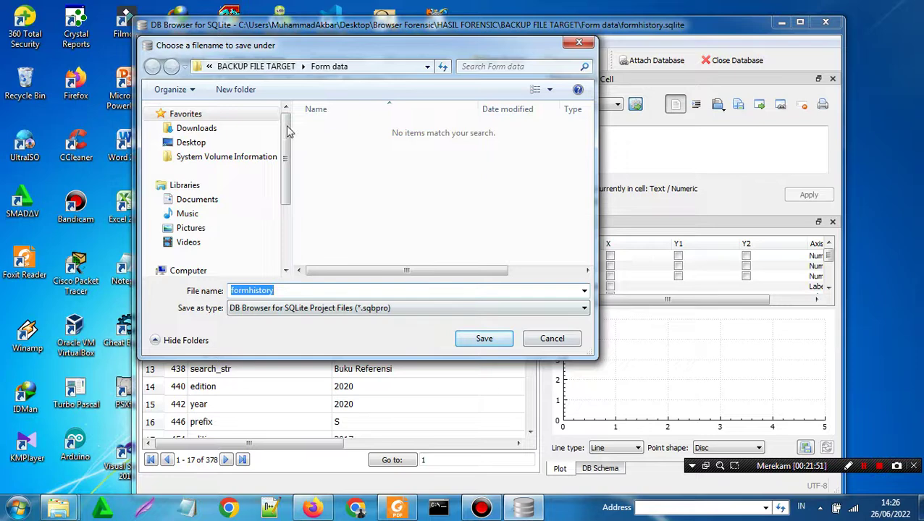
pyautogui.click(255, 66)
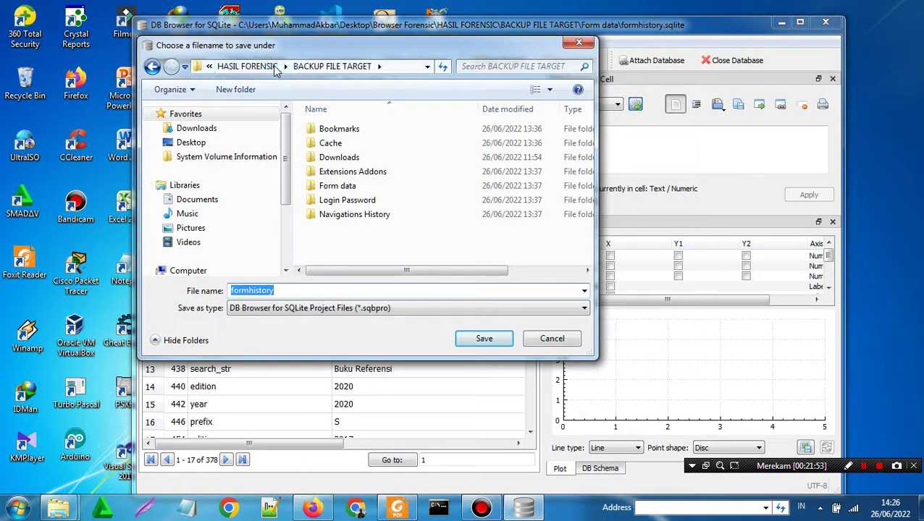
pyautogui.doubleClick(352, 186)
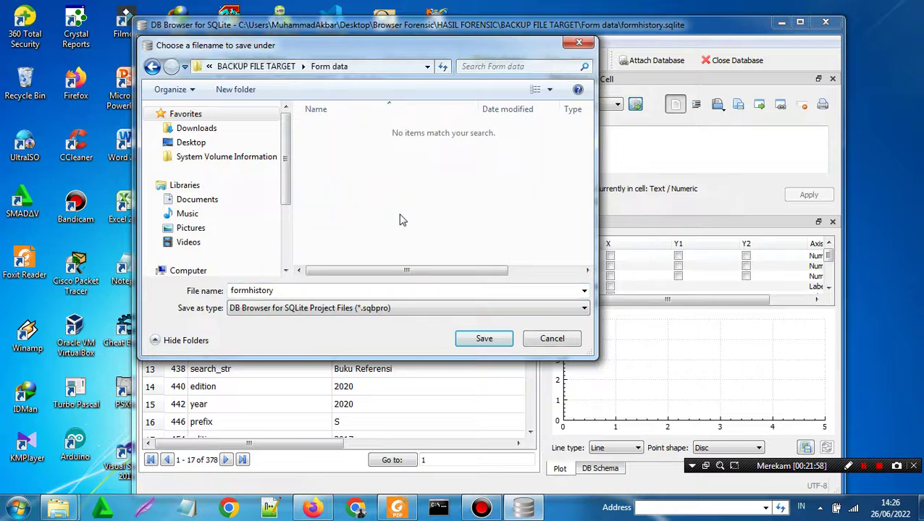
pyautogui.click(481, 337)
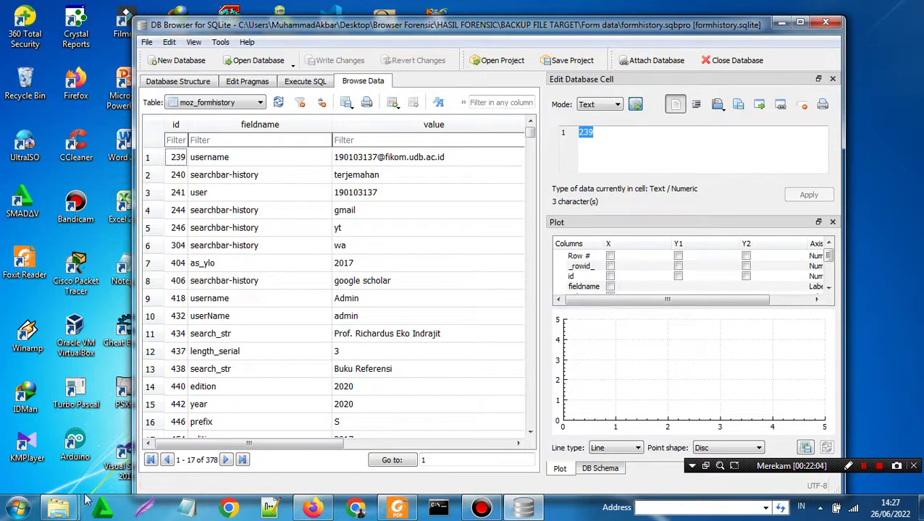
# Check the formhistory.sqbpro and formhistory.sqlite files in the Form data folder in File Explorer, then close the folder window
pyautogui.moveTo(58, 507)
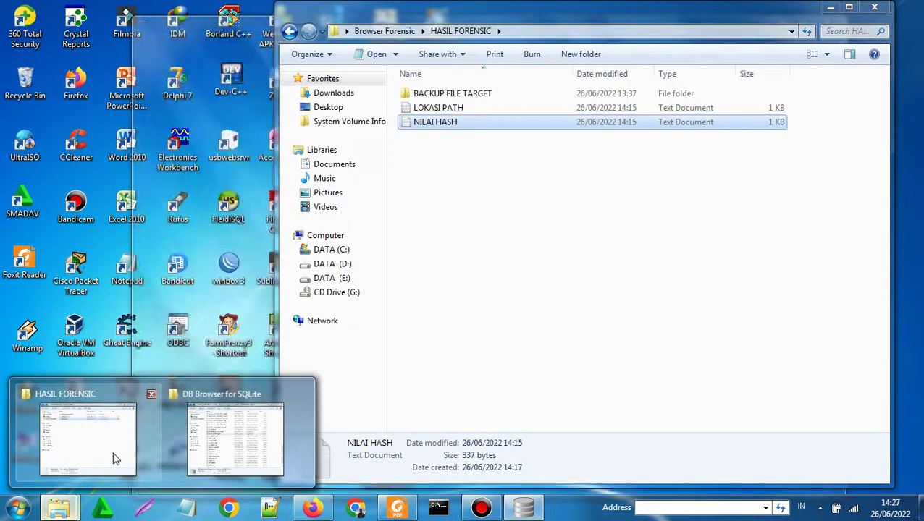
pyautogui.click(113, 458)
pyautogui.click(460, 99)
pyautogui.doubleClick(460, 100)
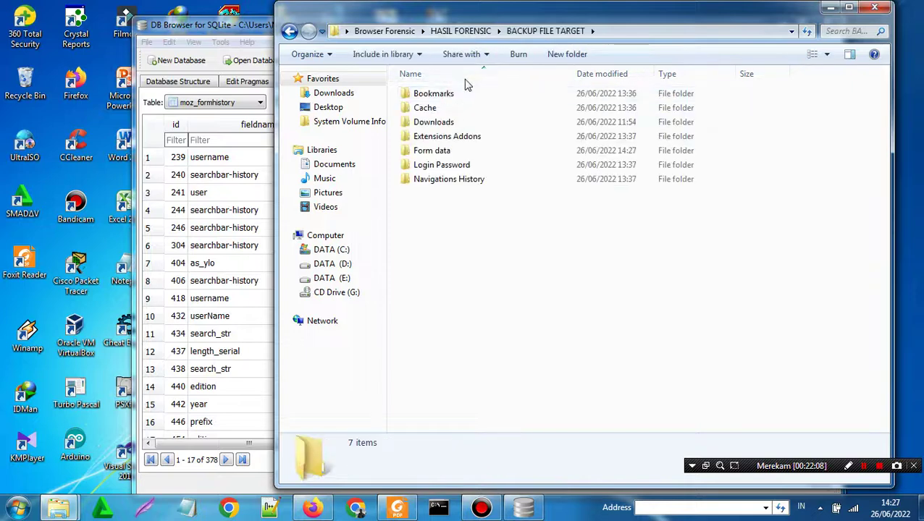
pyautogui.doubleClick(440, 152)
pyautogui.click(444, 108)
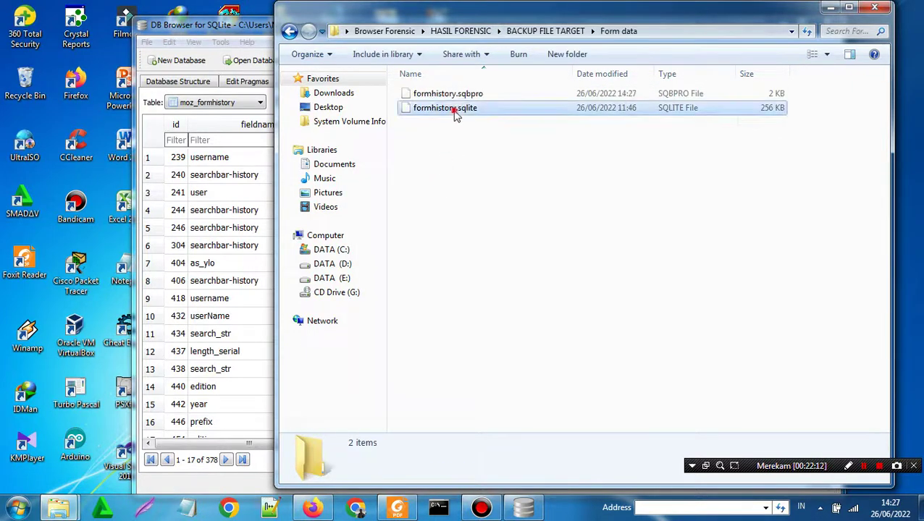
pyautogui.click(450, 94)
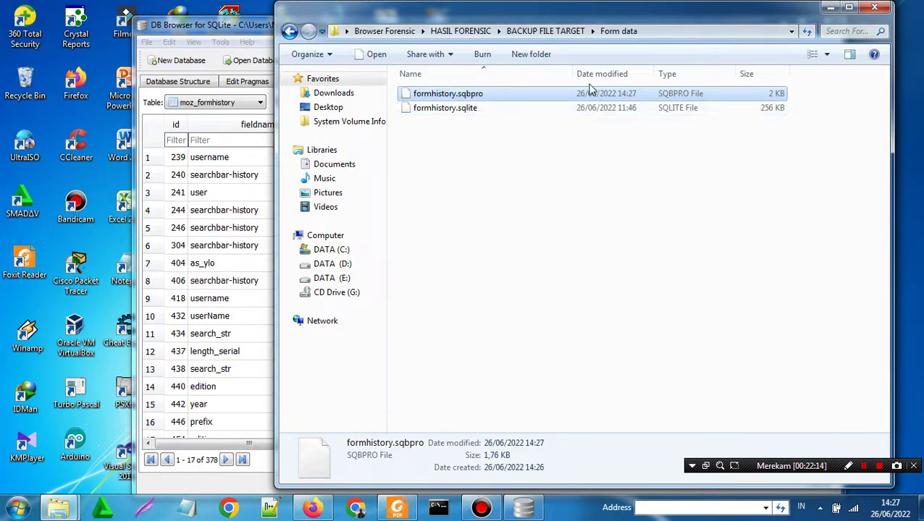
pyautogui.click(672, 109)
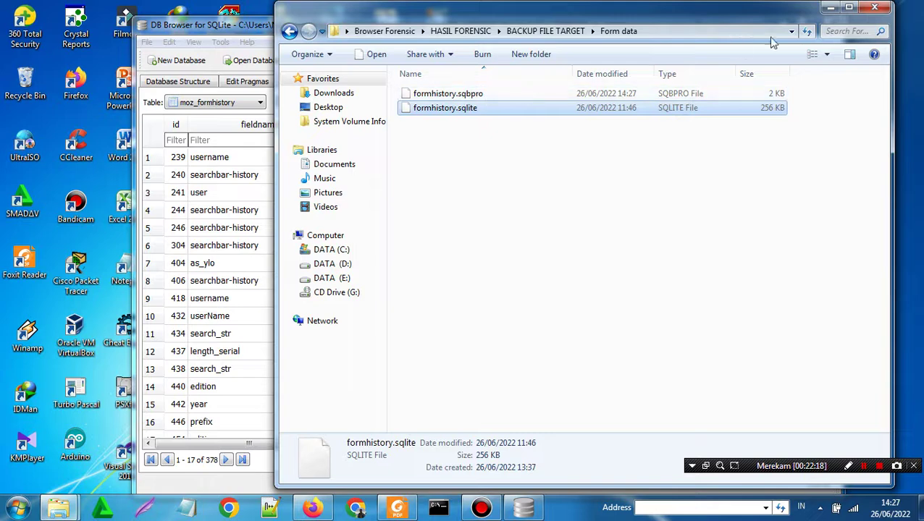
pyautogui.click(874, 7)
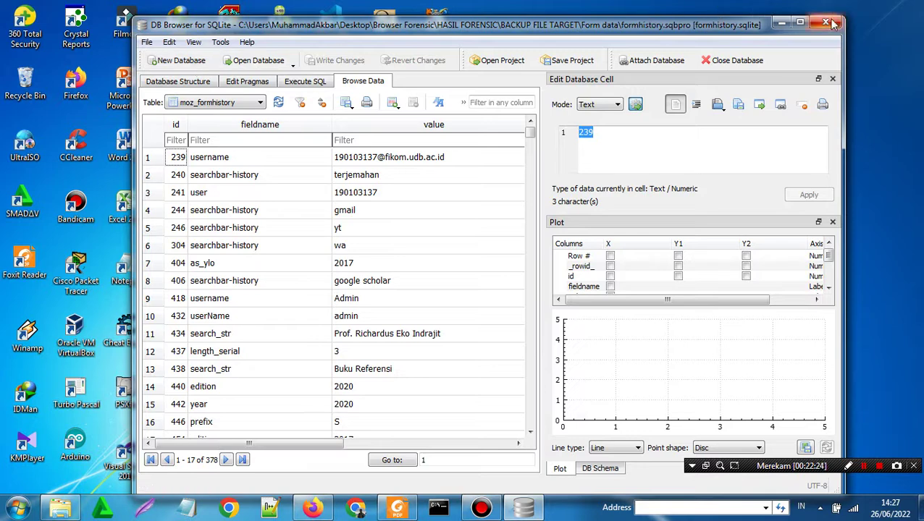
pyautogui.hotkey('ctrl', 'o')
pyautogui.click(241, 65)
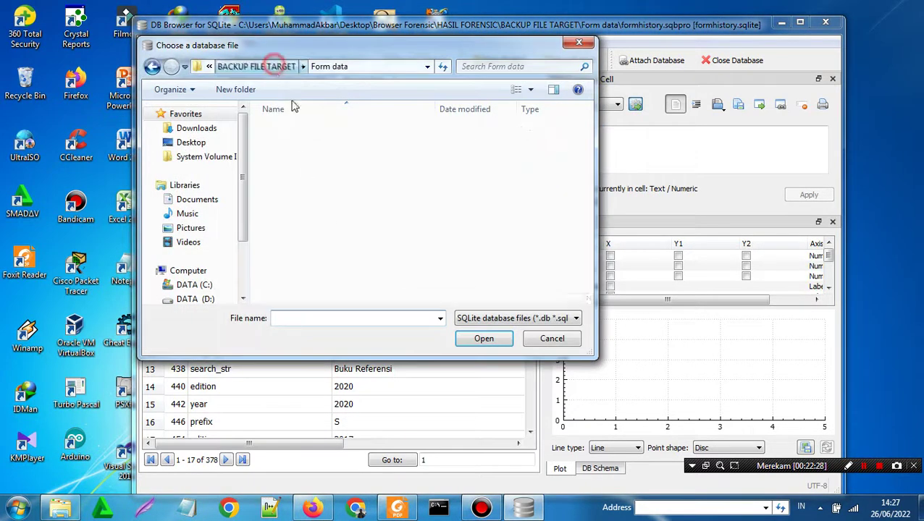
pyautogui.doubleClick(304, 131)
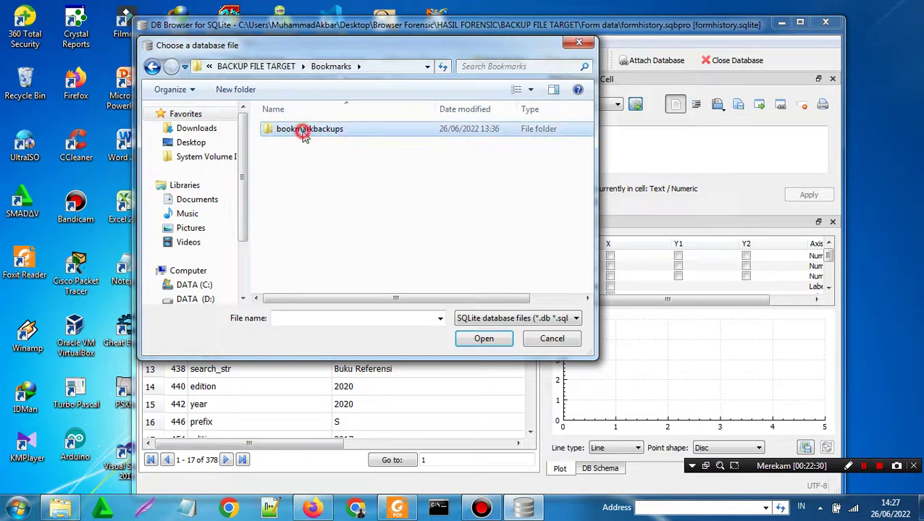
pyautogui.doubleClick(304, 135)
pyautogui.click(237, 66)
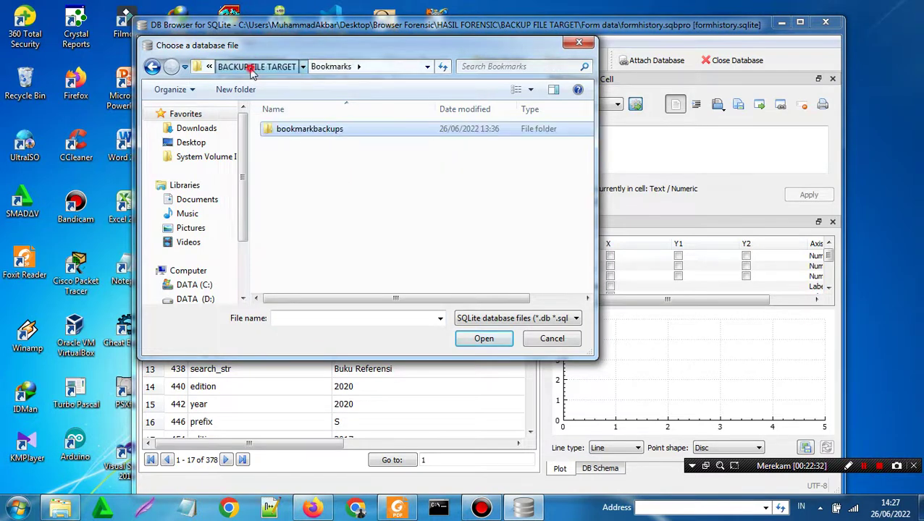
pyautogui.click(257, 66)
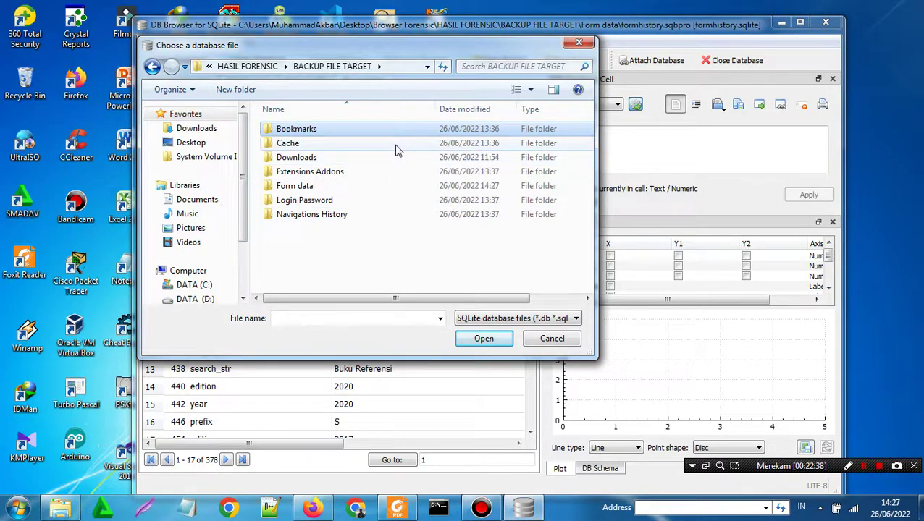
pyautogui.click(576, 44)
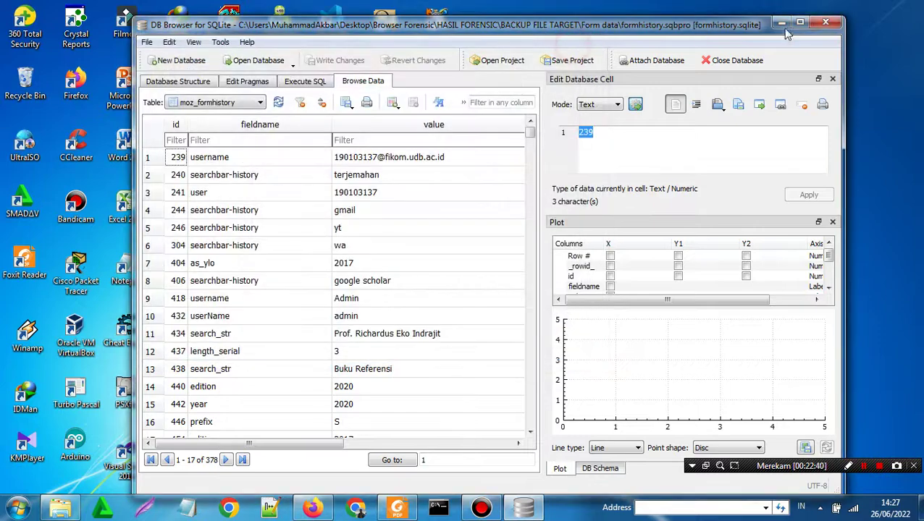
# Close DB Browser for SQLite and extract the browsinghistoryview archive into its own folder inside BAHAN PRAKTIKUM's Tools folder
pyautogui.click(825, 23)
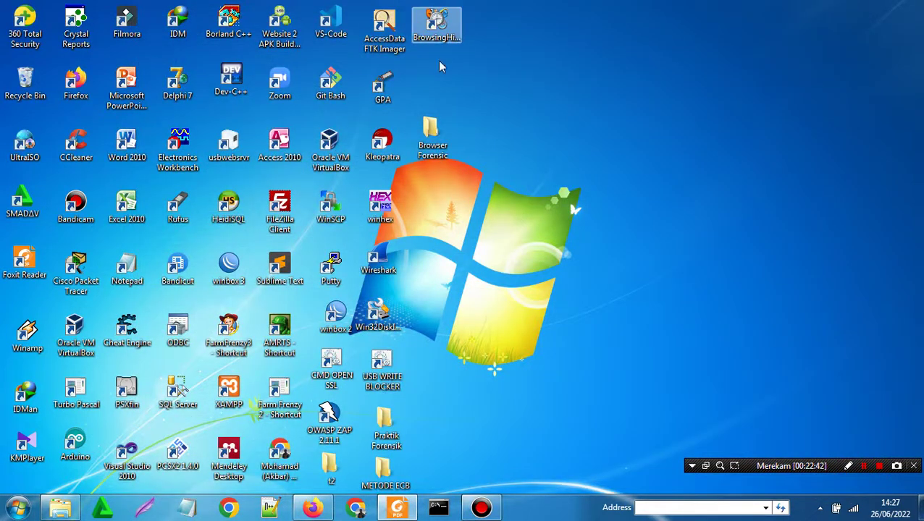
pyautogui.doubleClick(427, 130)
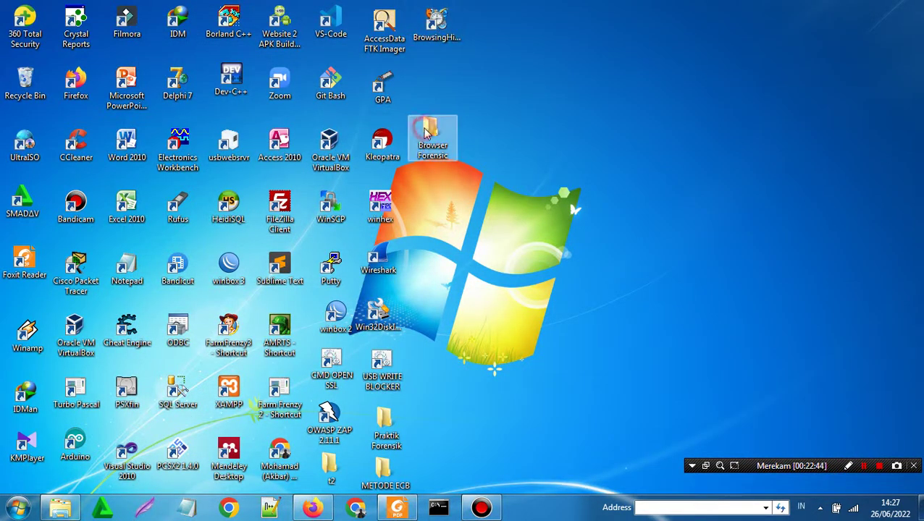
pyautogui.doubleClick(518, 98)
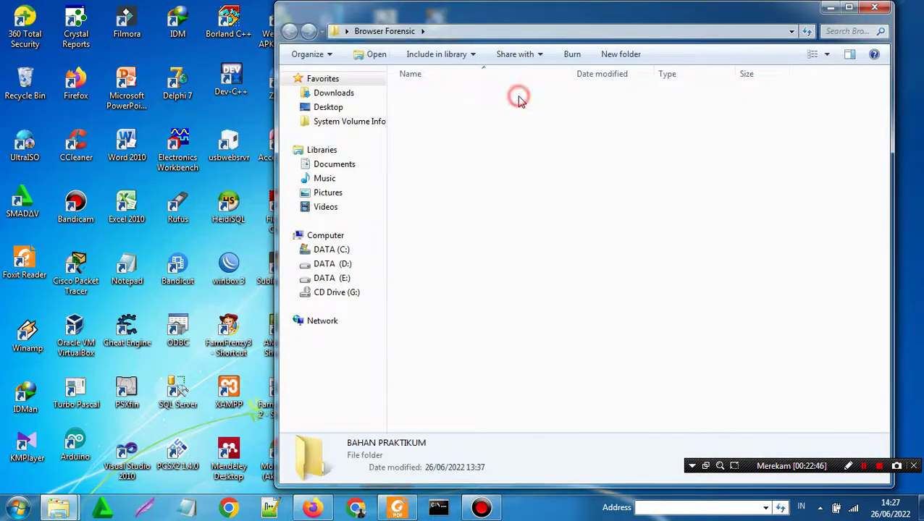
pyautogui.doubleClick(504, 110)
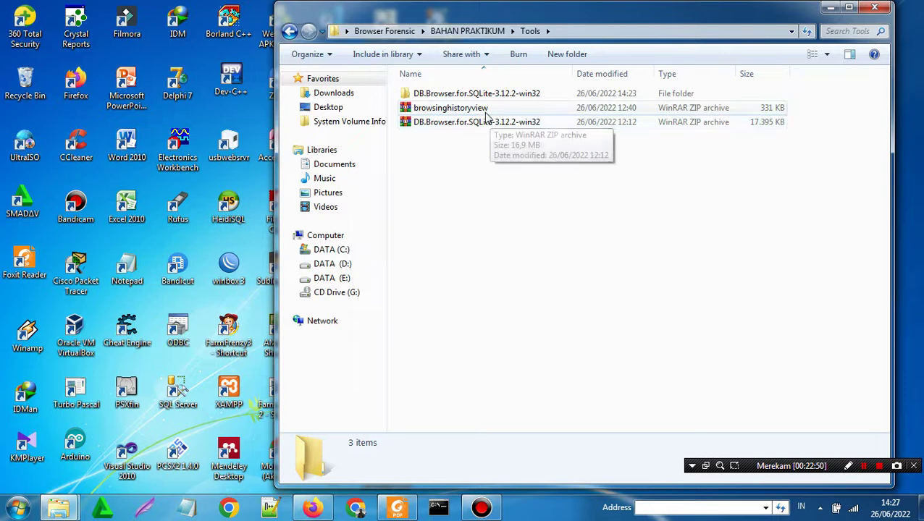
pyautogui.click(485, 109)
pyautogui.rightClick(486, 112)
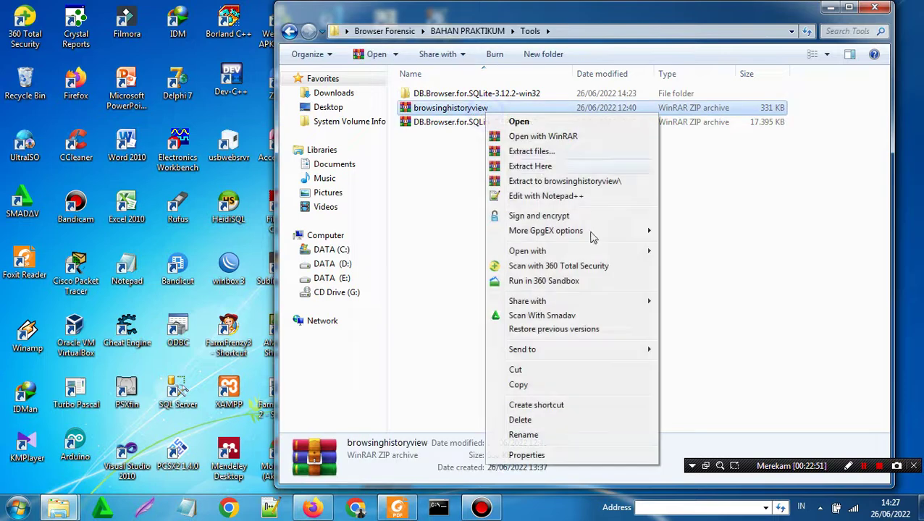
pyautogui.click(571, 184)
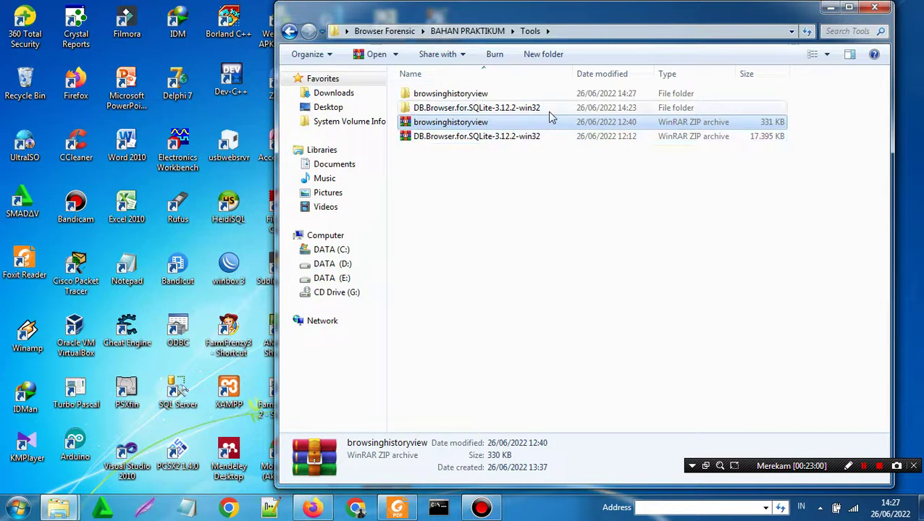
# Launch the extracted BrowsingHistoryView application and leave Firefox as the only web browser selected in its advanced options
pyautogui.doubleClick(485, 94)
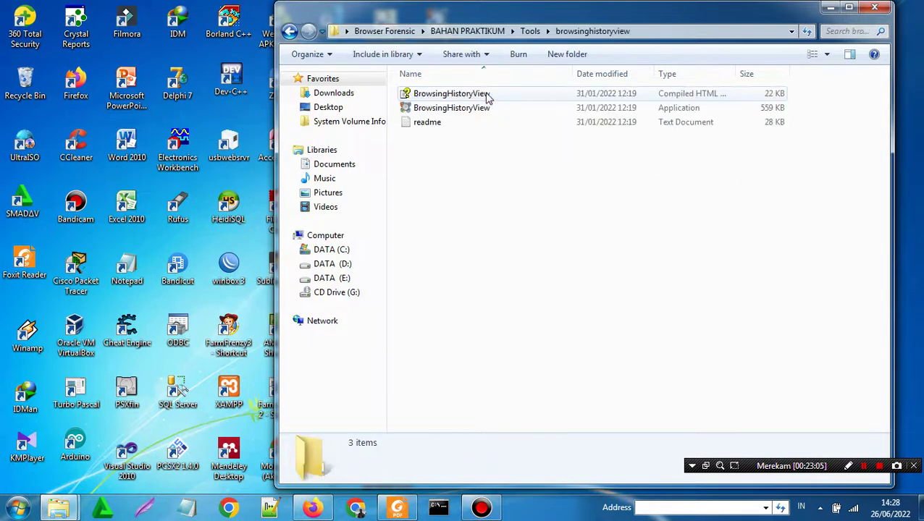
pyautogui.doubleClick(477, 109)
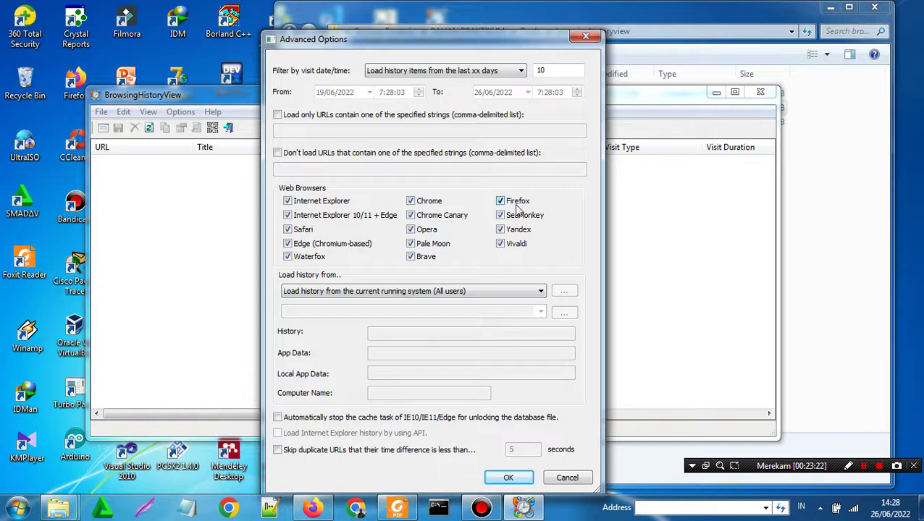
pyautogui.click(343, 203)
pyautogui.click(341, 216)
pyautogui.click(313, 229)
pyautogui.click(308, 244)
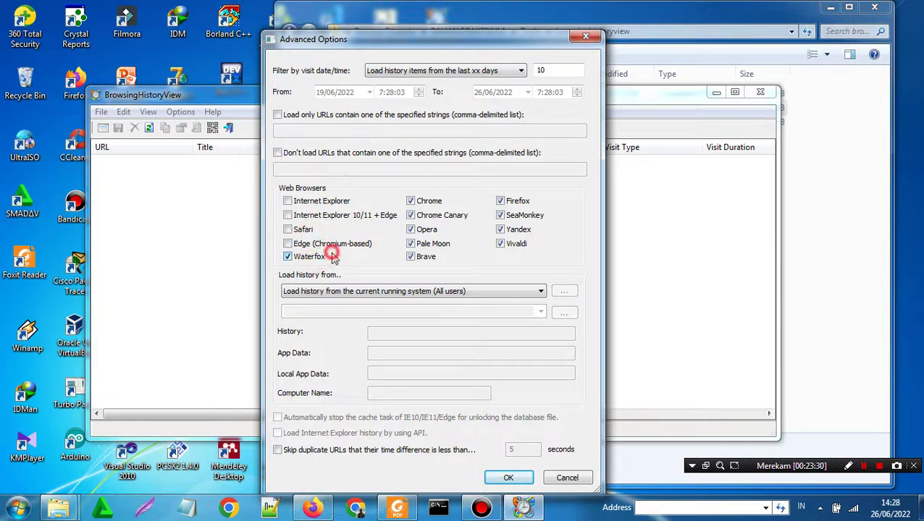
pyautogui.click(429, 202)
pyautogui.click(432, 217)
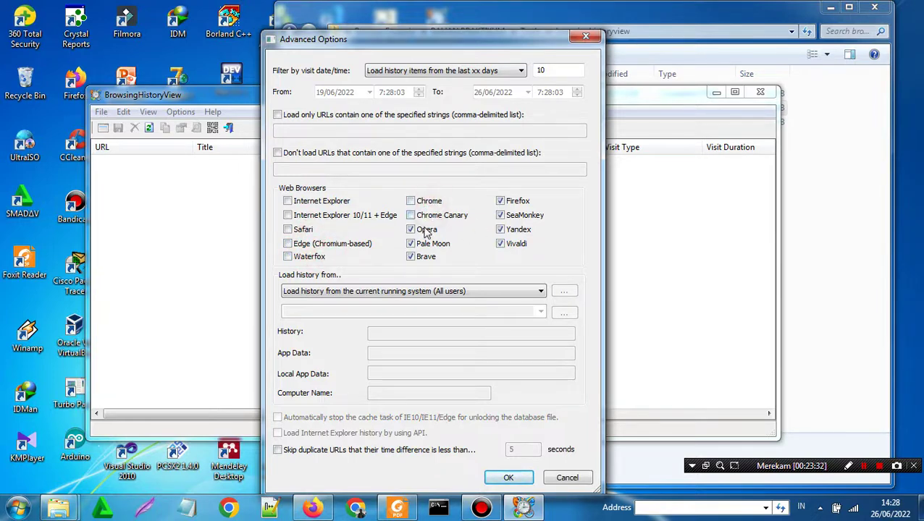
pyautogui.click(428, 230)
pyautogui.click(431, 244)
pyautogui.click(431, 258)
pyautogui.click(515, 244)
pyautogui.click(515, 230)
pyautogui.click(516, 216)
# Load the history from the current running system for all users, and minimize the folder window behind the results
pyautogui.click(417, 292)
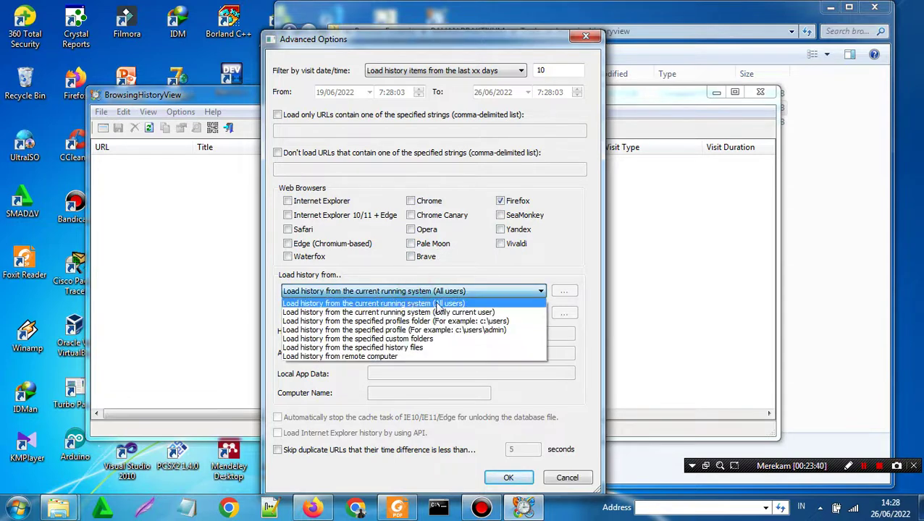
pyautogui.click(453, 304)
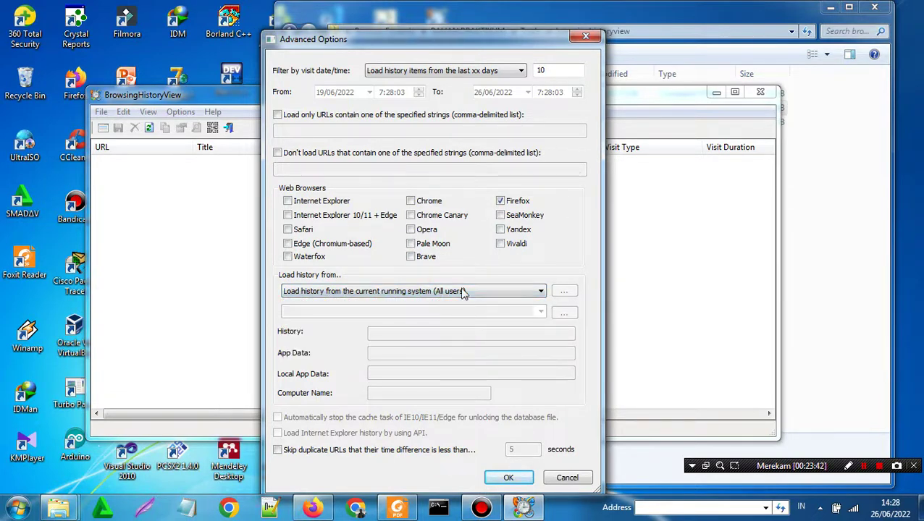
pyautogui.click(505, 478)
pyautogui.moveTo(466, 96); pyautogui.dragTo(563, 67)
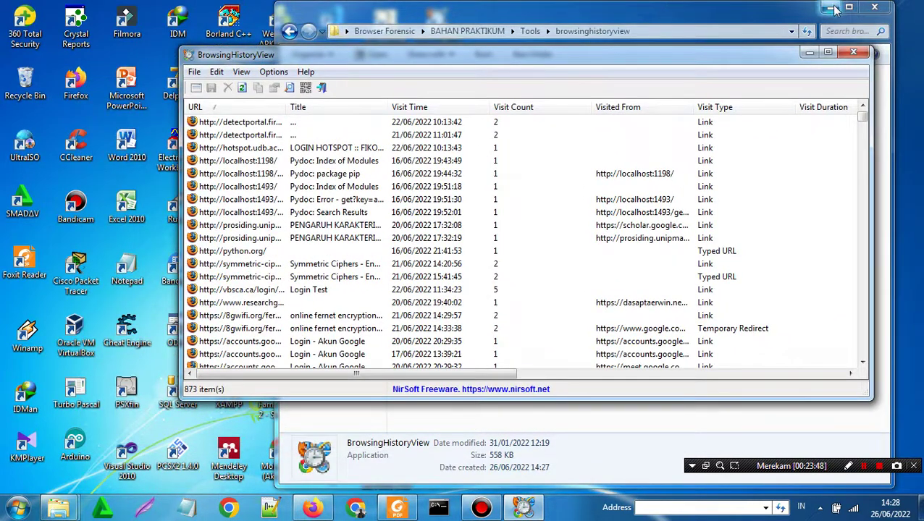
pyautogui.click(832, 7)
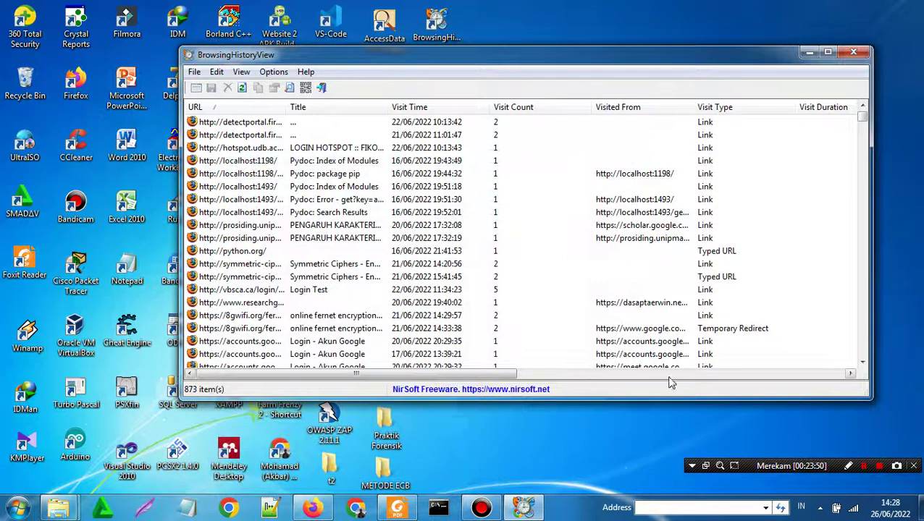
# Review the loaded Firefox history entries and select the first record, visited on 22/06/2022 at 10:13:42
pyautogui.scroll(-4, 660, 254)
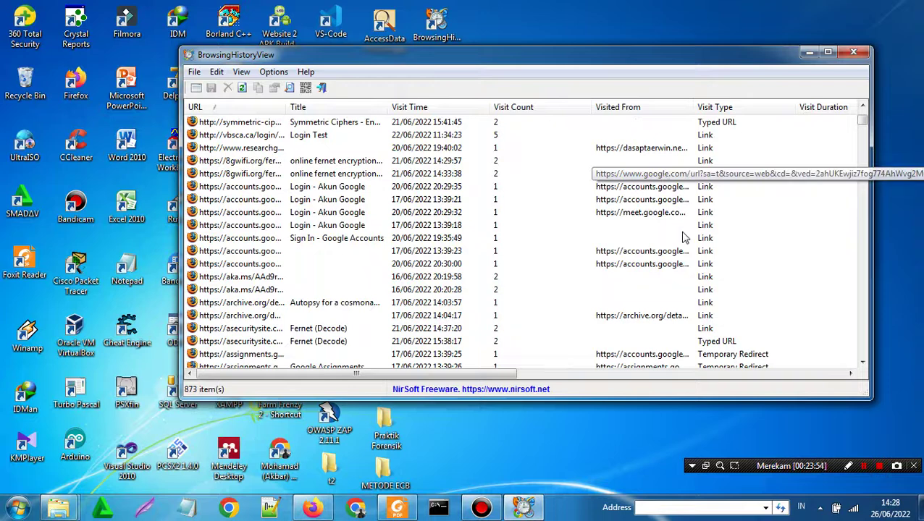
pyautogui.click(640, 214)
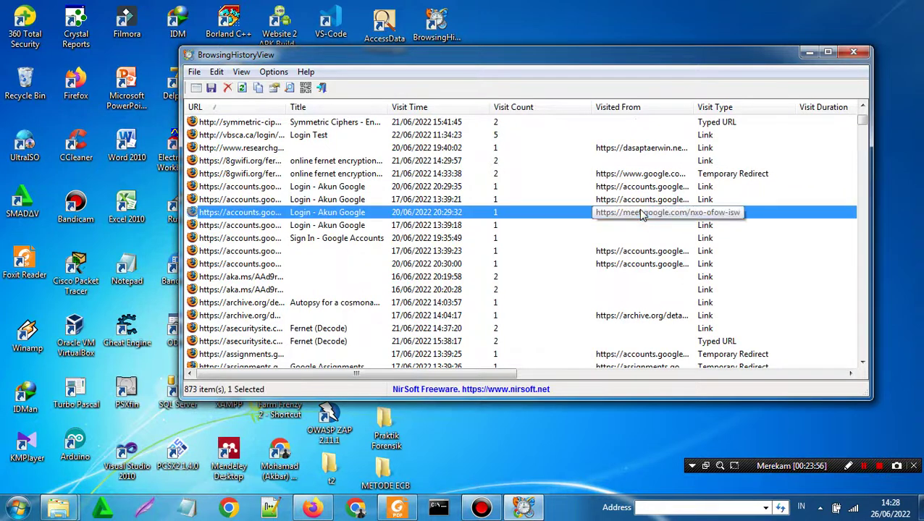
pyautogui.click(640, 251)
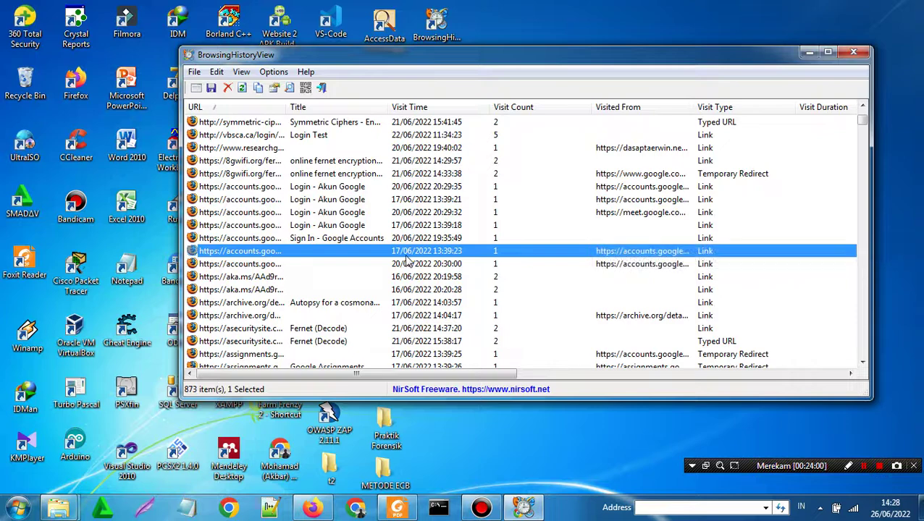
pyautogui.scroll(-6, 330, 250)
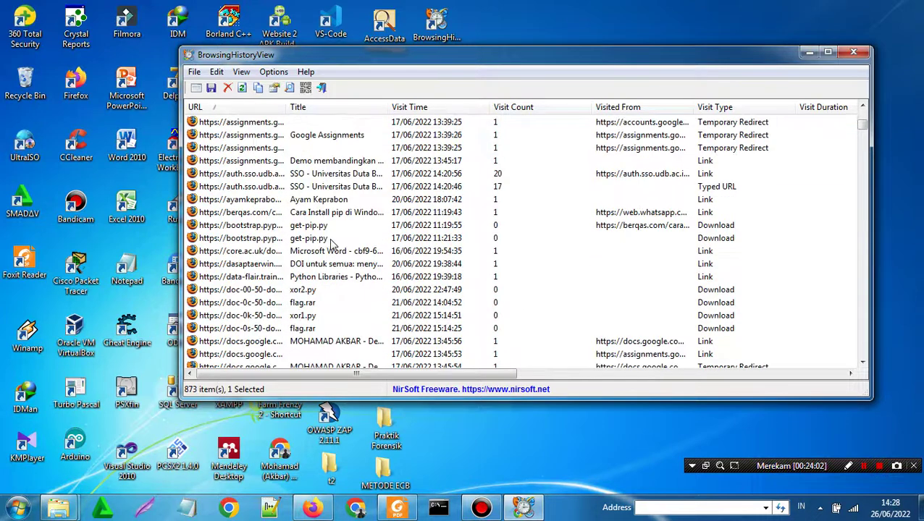
pyautogui.scroll(8, 329, 238)
pyautogui.scroll(2, 332, 241)
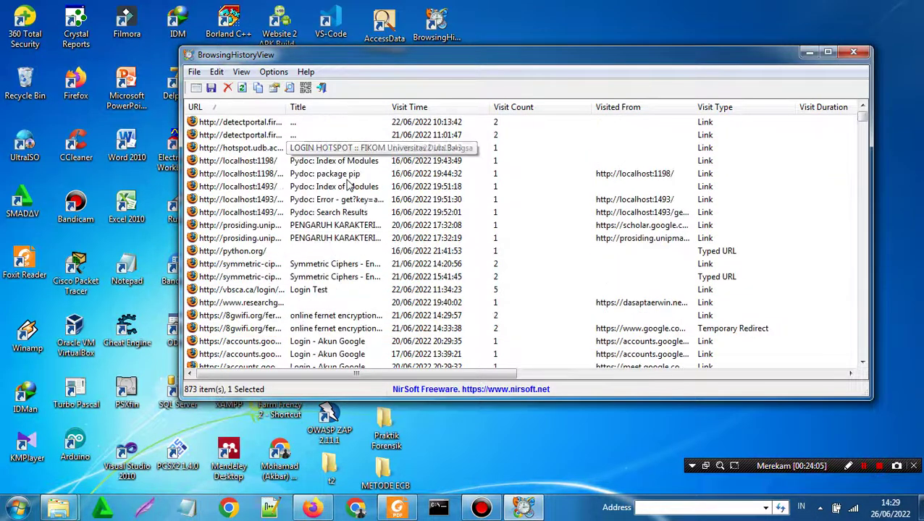
pyautogui.click(425, 127)
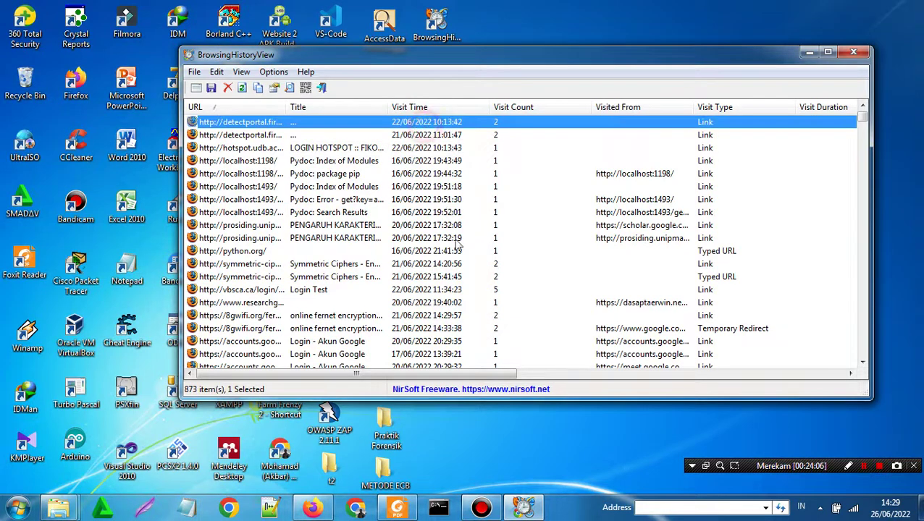
pyautogui.scroll(-3, 461, 176)
pyautogui.scroll(-4, 458, 177)
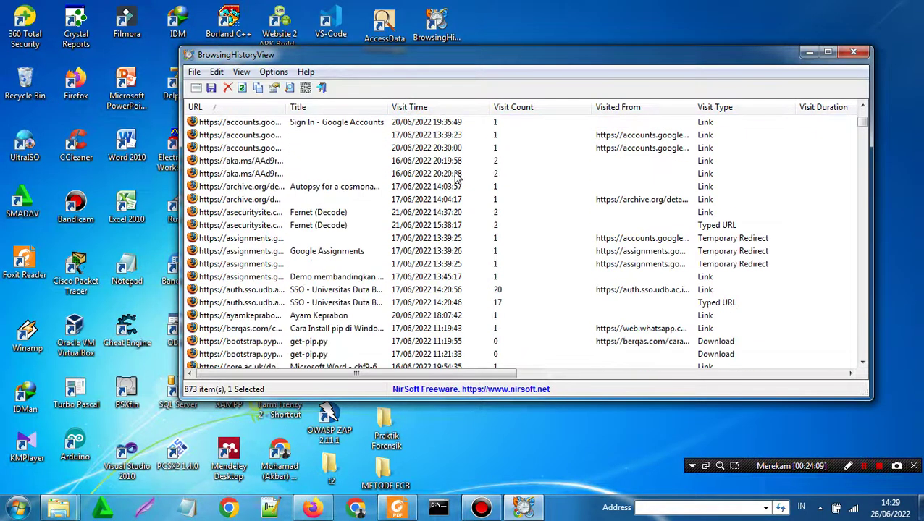
pyautogui.scroll(-2, 458, 177)
pyautogui.scroll(9, 458, 185)
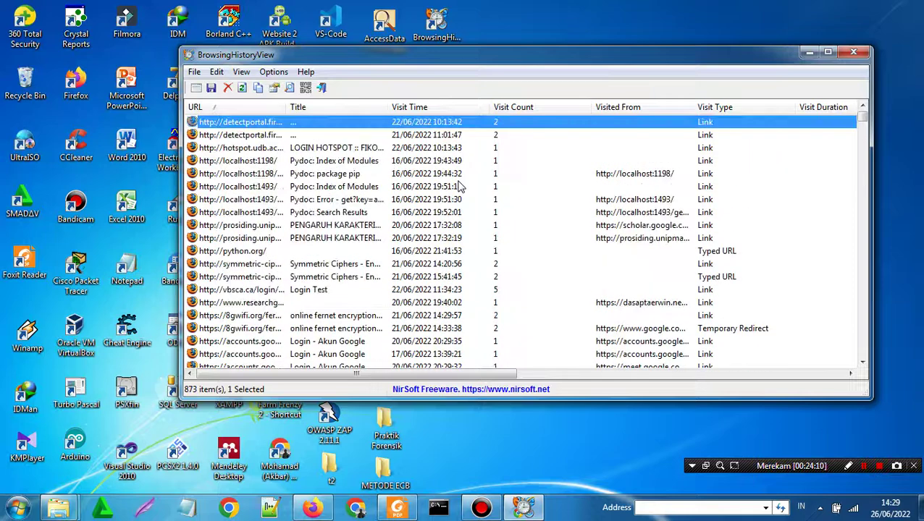
# Save the selected history record as the text file BROWSING HISTORY in the Desktop's Browser Forensic > HASIL FORENSIC folder
pyautogui.click(211, 88)
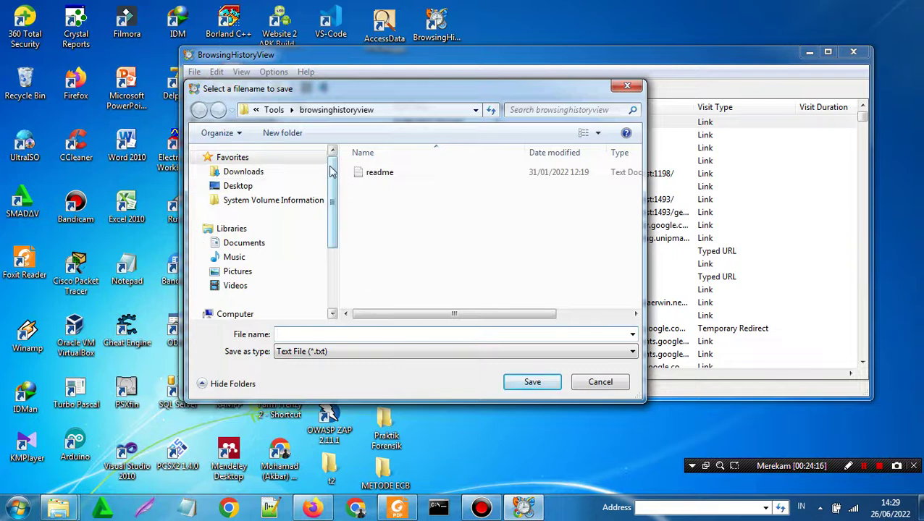
pyautogui.scroll(-3, 239, 250)
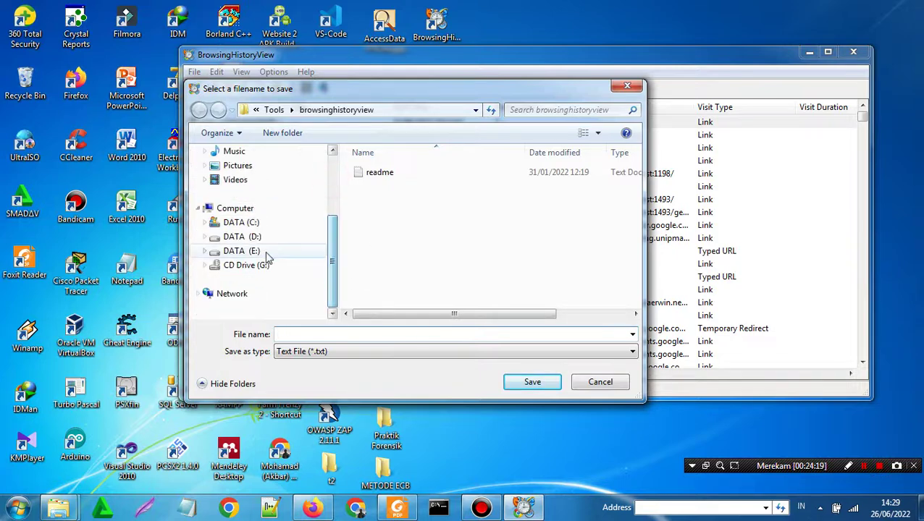
pyautogui.click(254, 237)
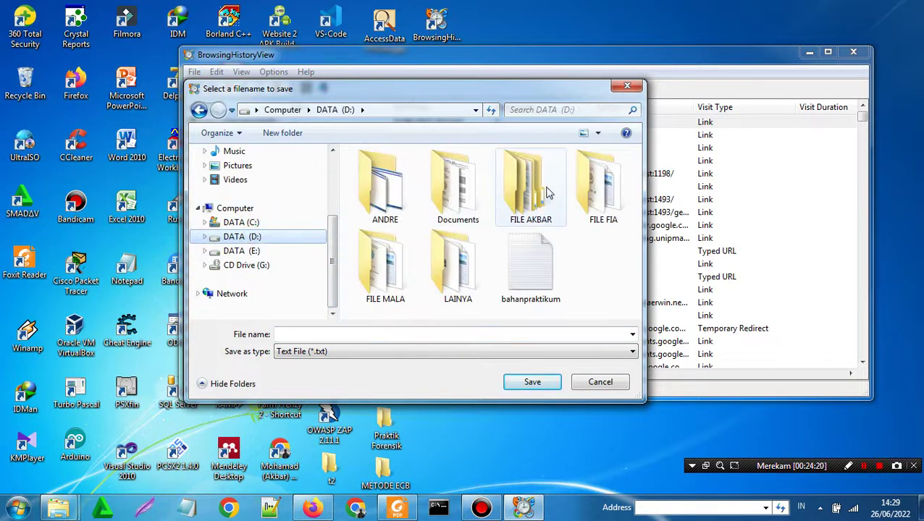
pyautogui.moveTo(332, 233); pyautogui.dragTo(343, 164)
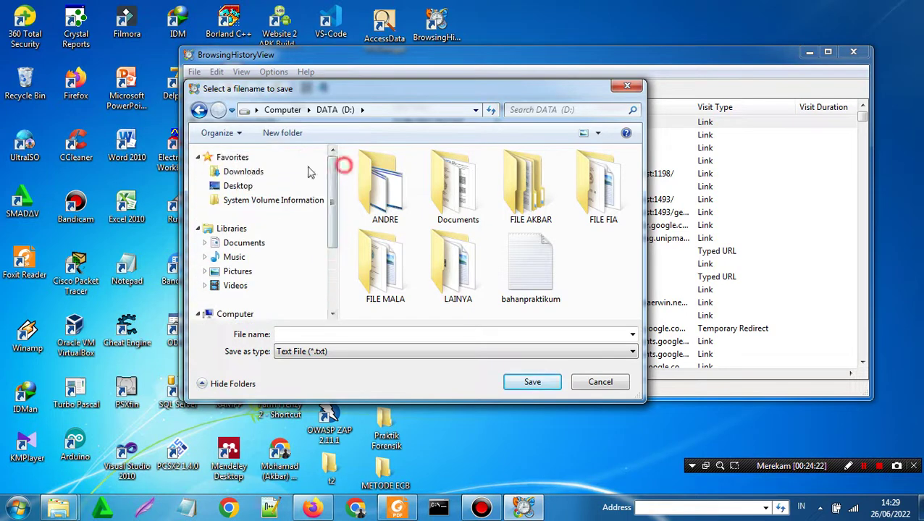
pyautogui.click(262, 173)
pyautogui.click(228, 185)
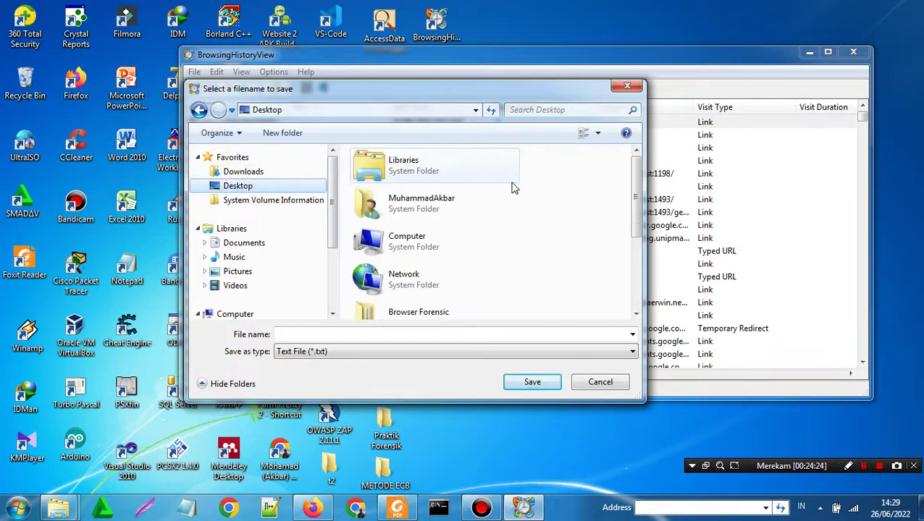
pyautogui.moveTo(637, 180); pyautogui.dragTo(612, 282)
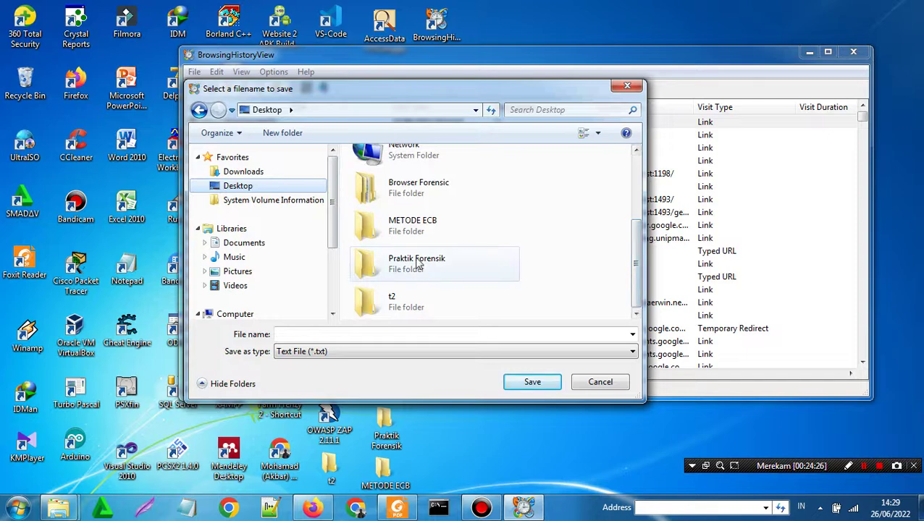
pyautogui.doubleClick(417, 186)
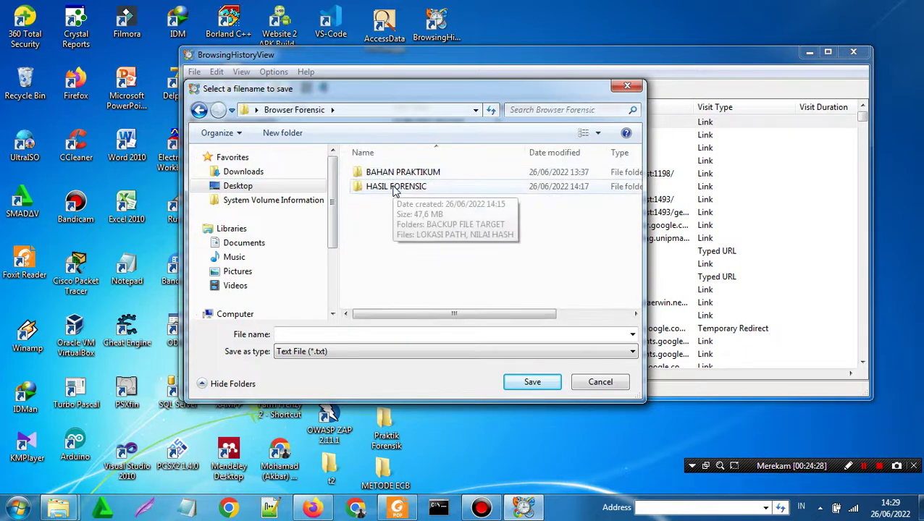
pyautogui.doubleClick(396, 187)
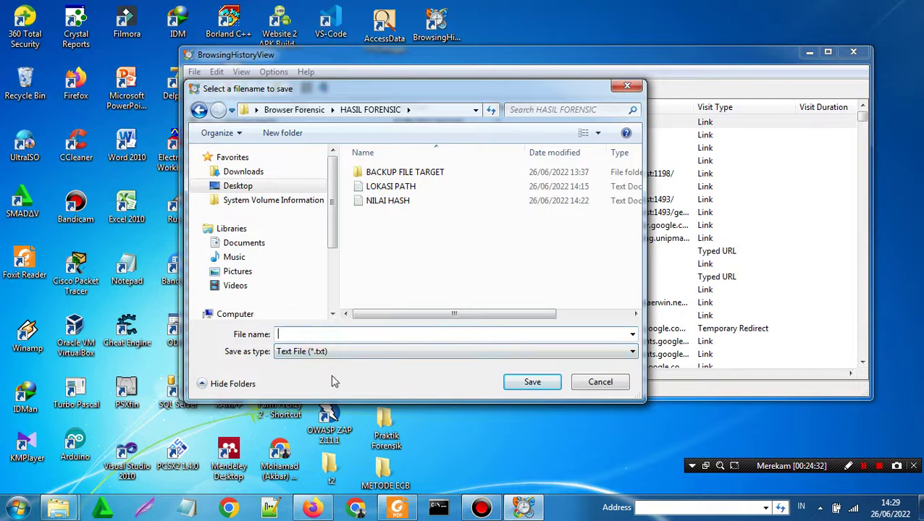
pyautogui.write('br')
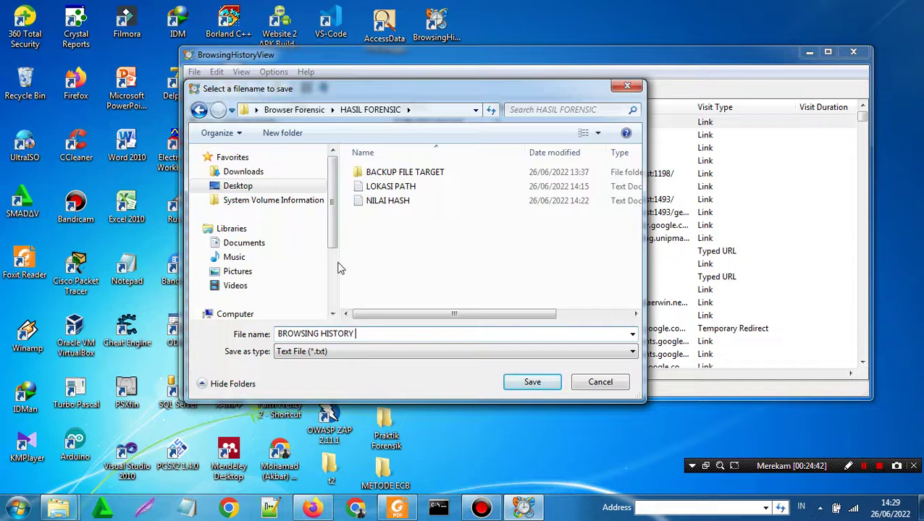
pyautogui.click(532, 384)
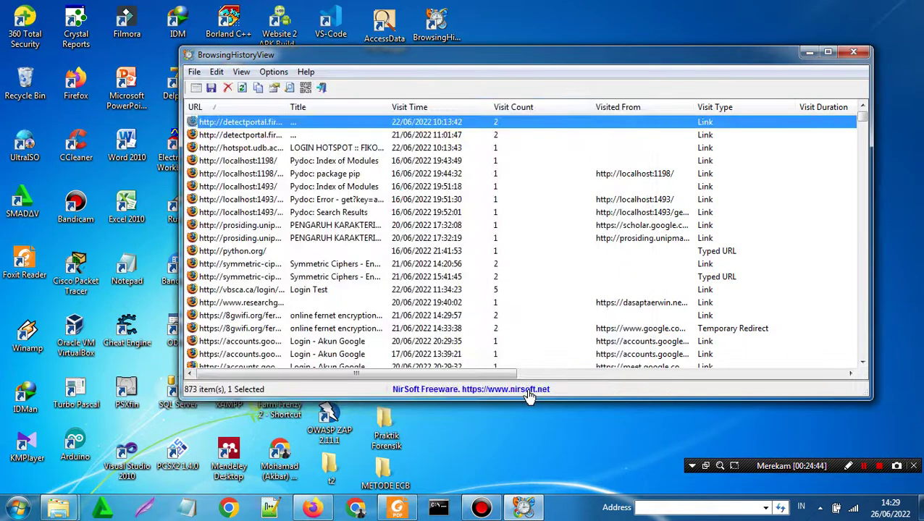
# Switch to the DB Browser for SQLite folder window in File Explorer and go to Browser Forensic's HASIL FORENSIC folder
pyautogui.moveTo(79, 510)
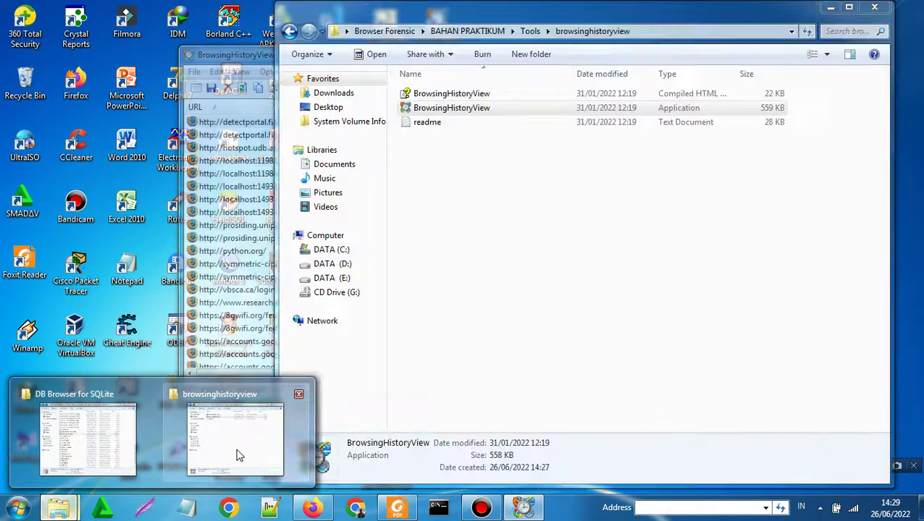
pyautogui.click(237, 454)
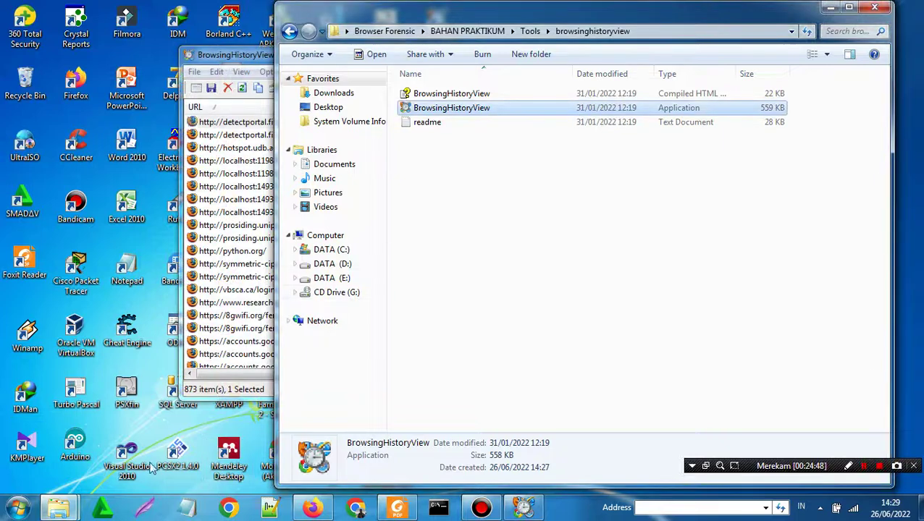
pyautogui.moveTo(57, 509)
pyautogui.click(80, 434)
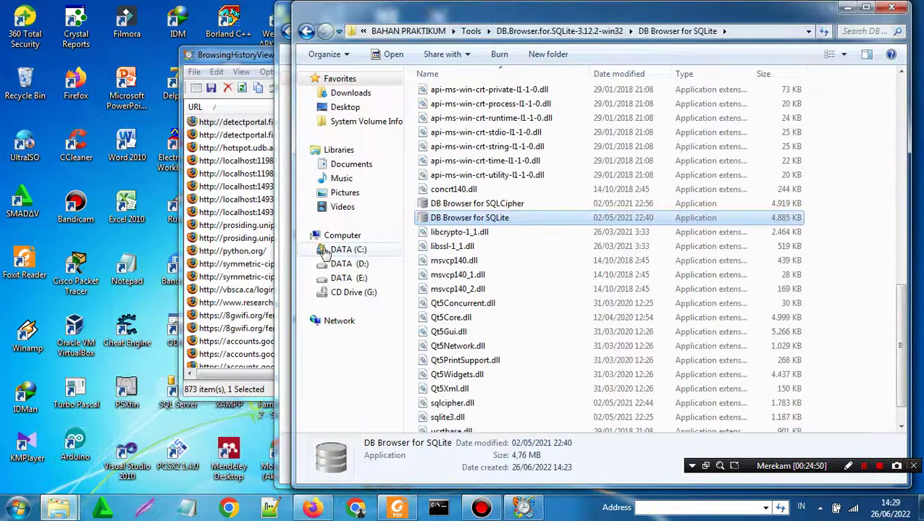
pyautogui.click(424, 31)
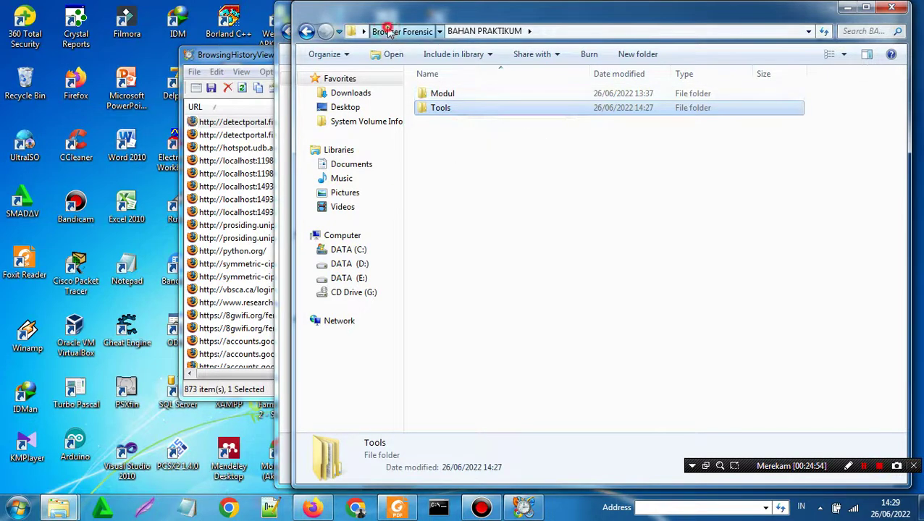
pyautogui.click(387, 30)
pyautogui.doubleClick(459, 107)
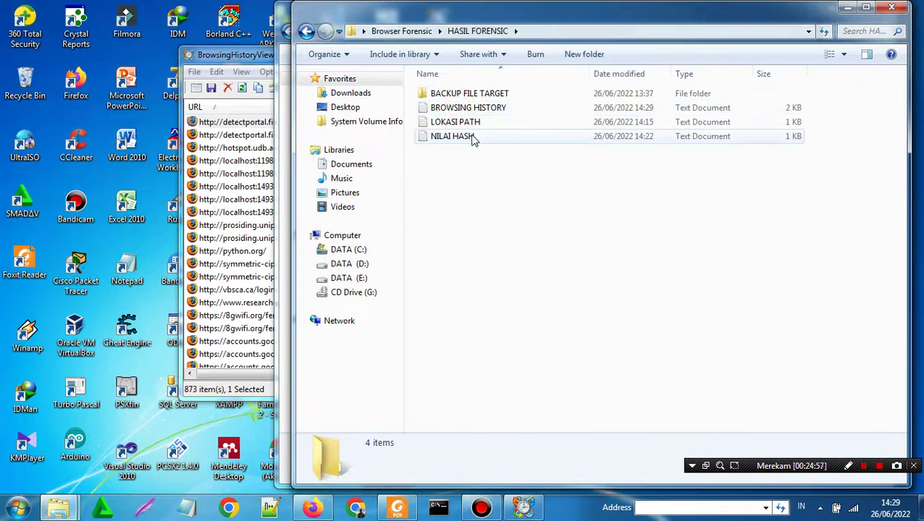
# Open the BROWSING HISTORY text file in Notepad, check the exported record's fields, close it, and return to BrowsingHistoryView
pyautogui.doubleClick(467, 108)
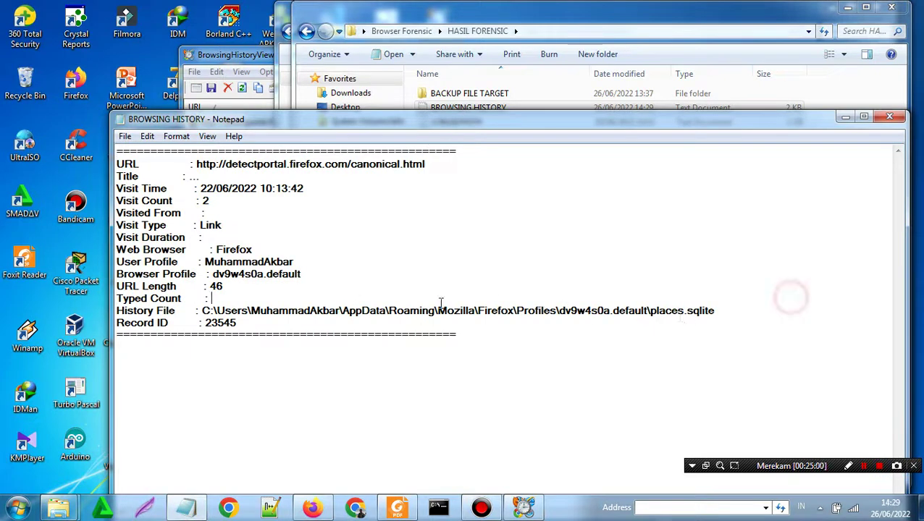
pyautogui.moveTo(211, 298); pyautogui.dragTo(196, 299)
pyautogui.click(429, 351)
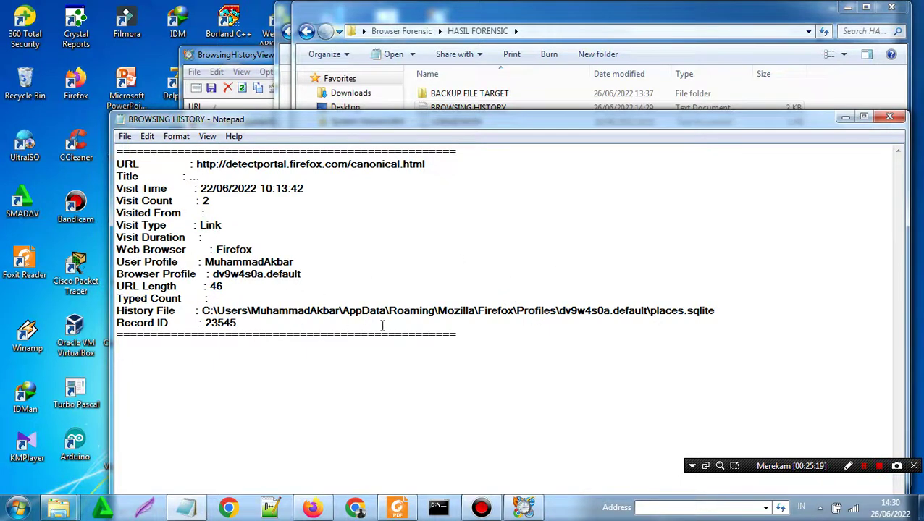
pyautogui.moveTo(382, 325); pyautogui.dragTo(159, 186)
pyautogui.click(410, 284)
pyautogui.click(887, 117)
pyautogui.click(246, 57)
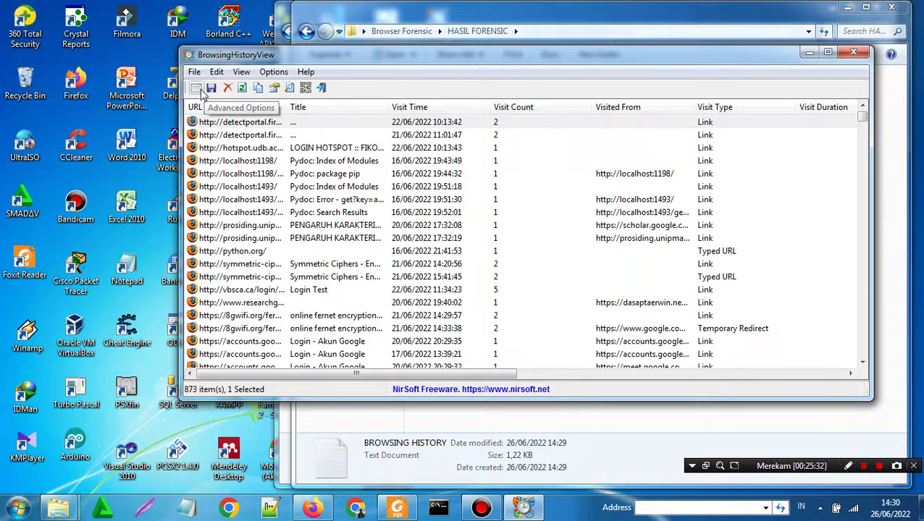
pyautogui.click(216, 73)
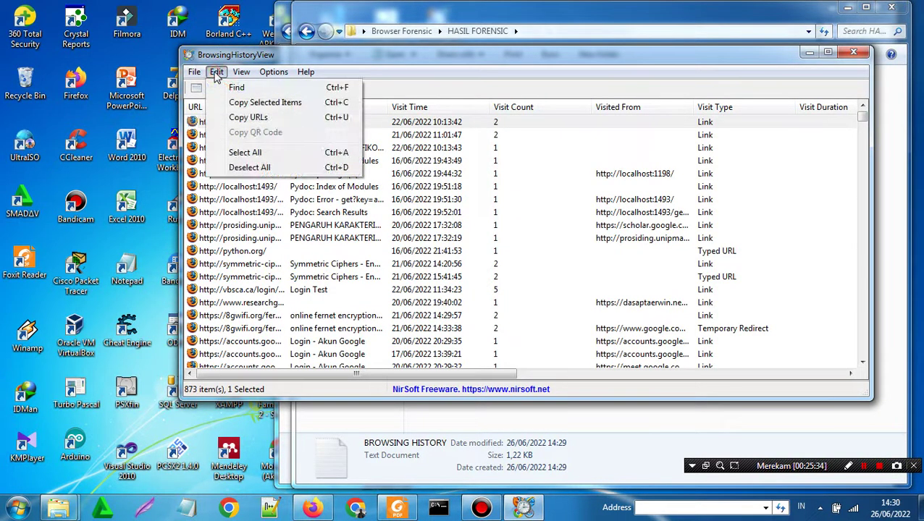
pyautogui.click(239, 102)
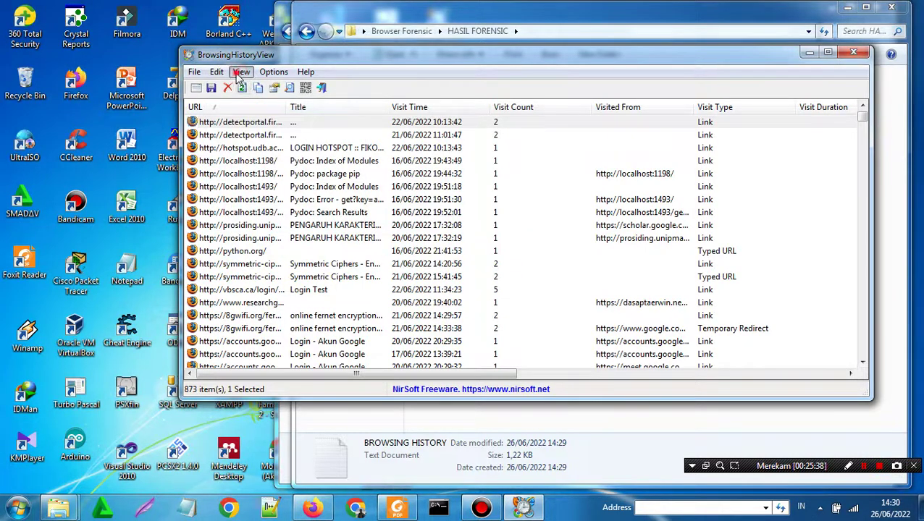
pyautogui.click(241, 71)
pyautogui.moveTo(265, 78)
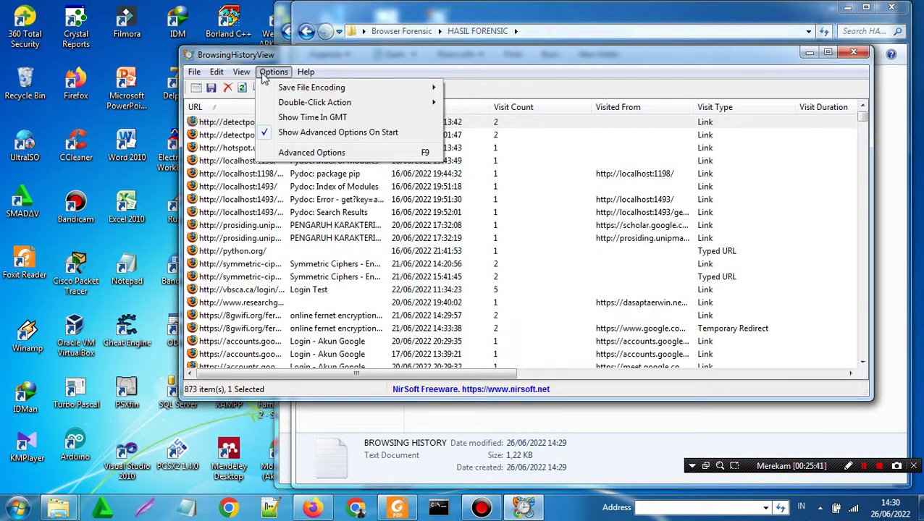
pyautogui.click(250, 147)
pyautogui.click(239, 124)
pyautogui.rightClick(238, 123)
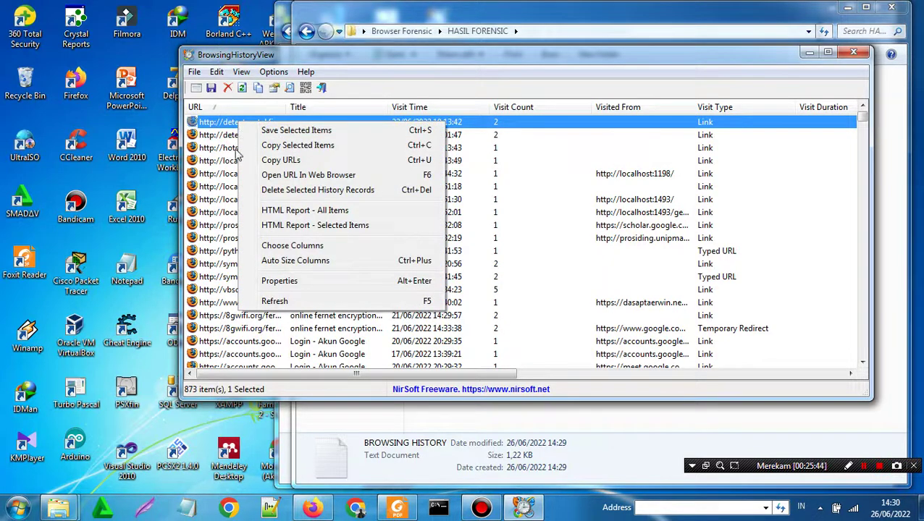
pyautogui.click(236, 167)
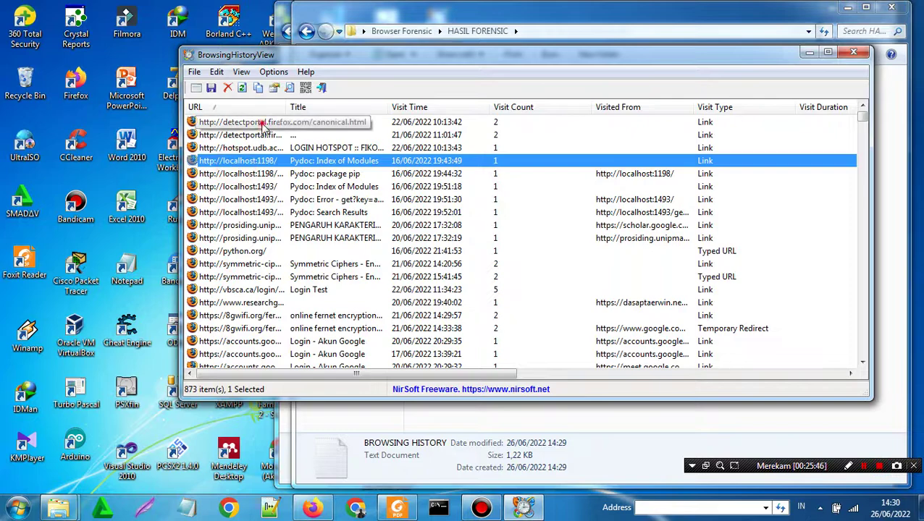
pyautogui.click(261, 125)
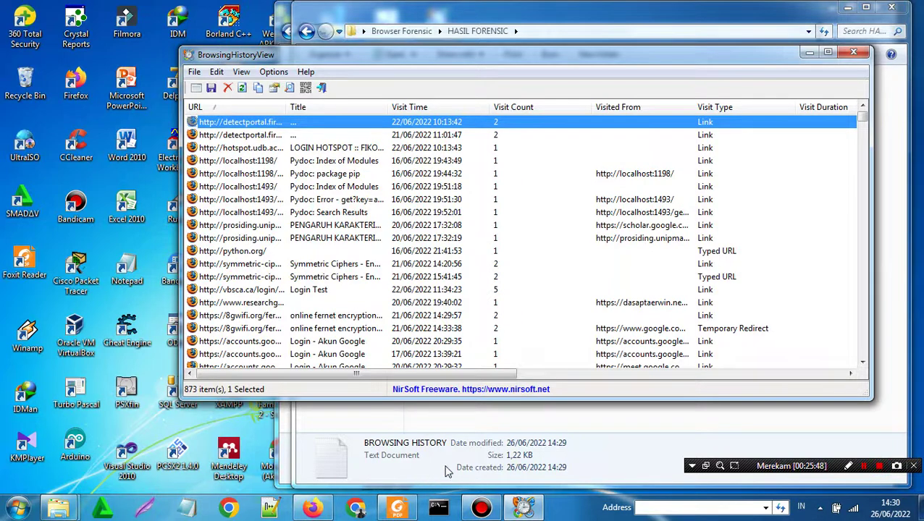
# Reopen the BROWSING HISTORY file to compare its details with the first history record, then close it and return to BrowsingHistoryView
pyautogui.click(453, 424)
pyautogui.doubleClick(427, 109)
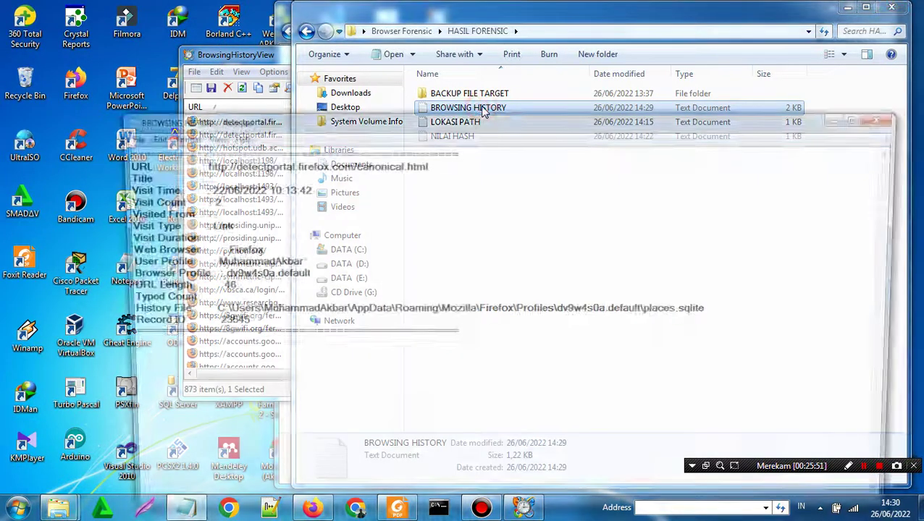
pyautogui.moveTo(416, 335); pyautogui.dragTo(144, 164)
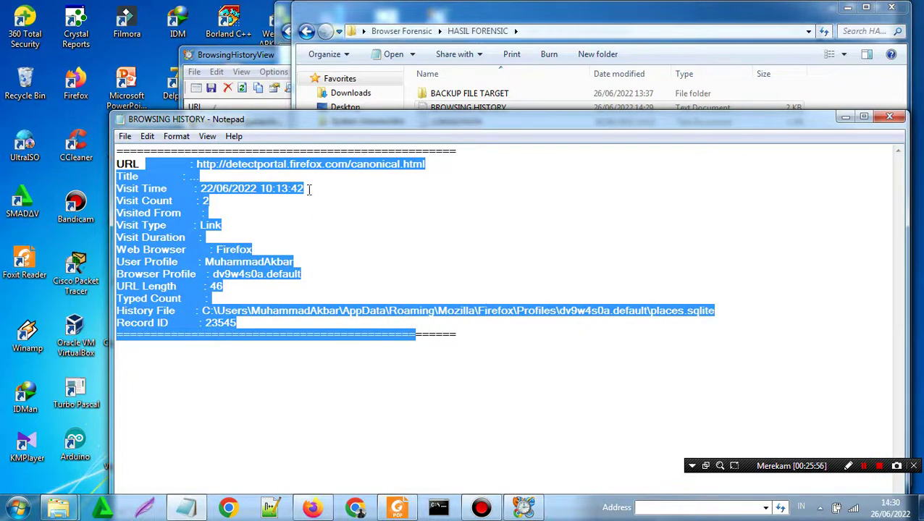
pyautogui.click(888, 117)
pyautogui.click(249, 55)
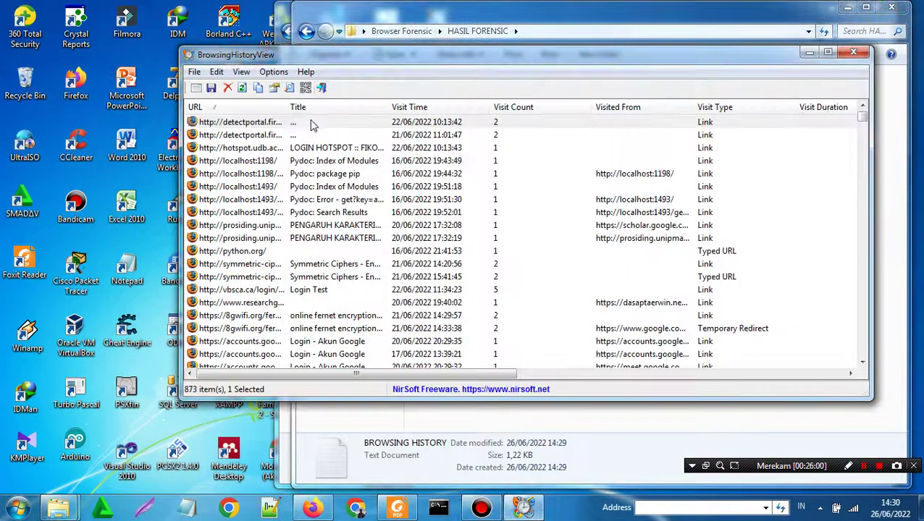
# View the properties of the first detectportal.firefox.com history record, including its URL, and close them
pyautogui.doubleClick(309, 121)
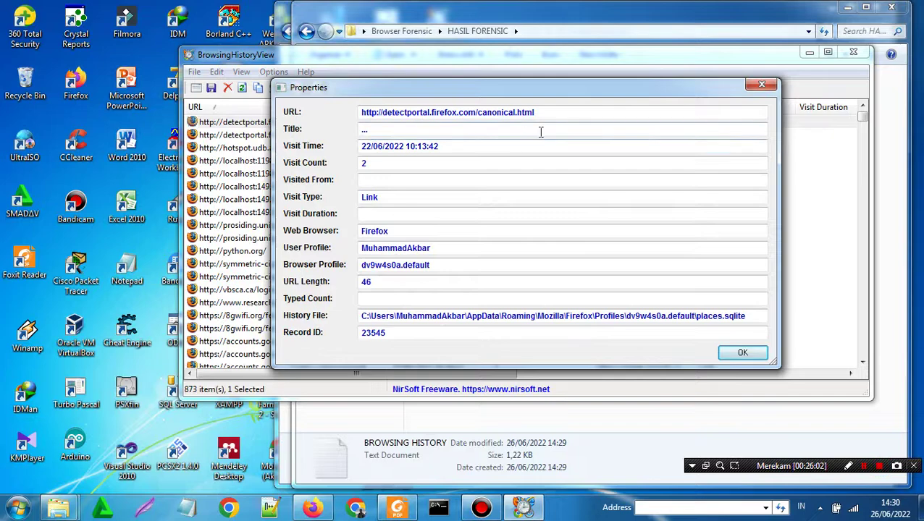
pyautogui.moveTo(552, 114); pyautogui.dragTo(334, 110)
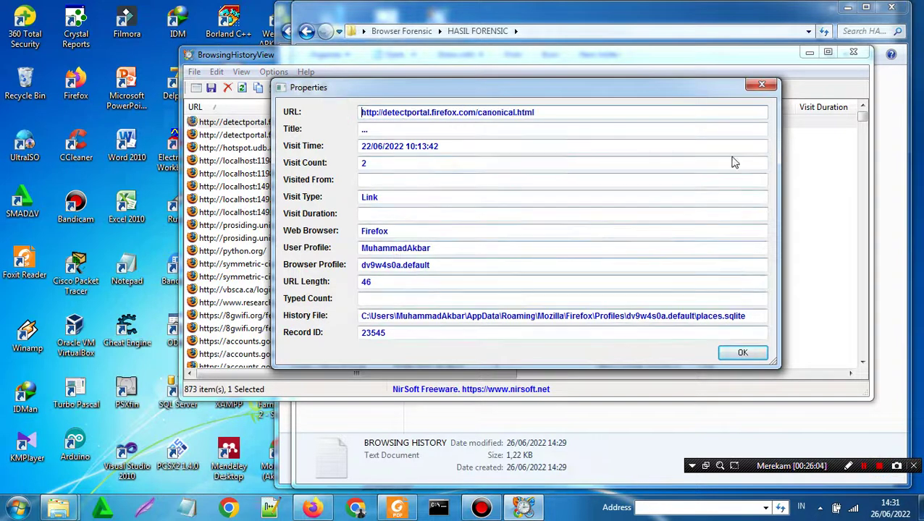
pyautogui.click(761, 85)
pyautogui.click(289, 179)
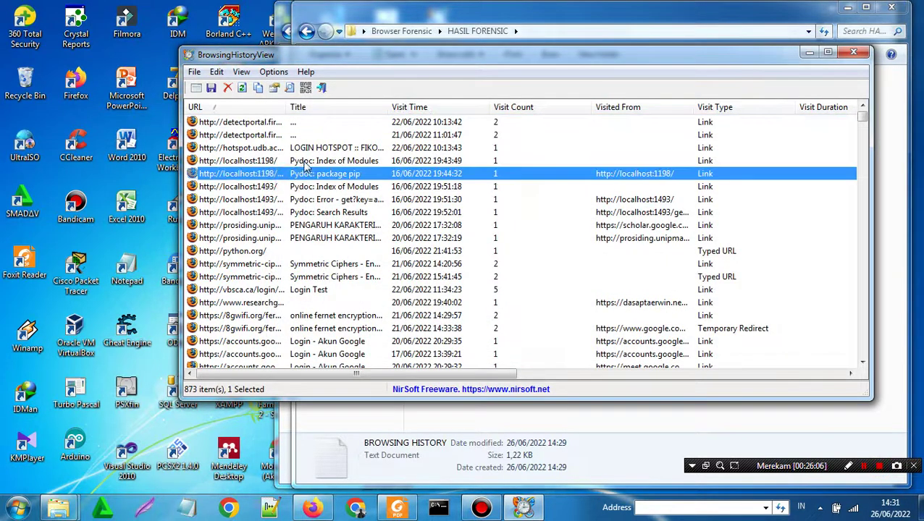
pyautogui.scroll(-3, 312, 213)
pyautogui.click(248, 73)
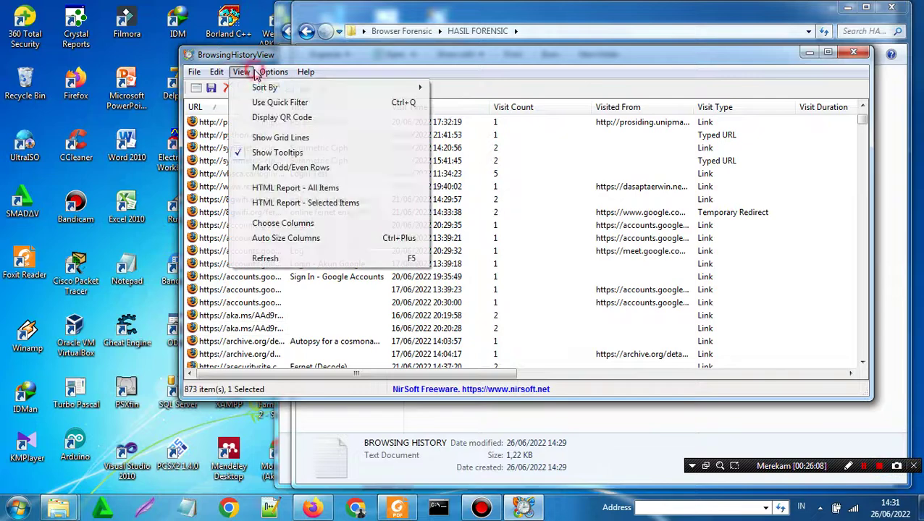
pyautogui.moveTo(265, 77)
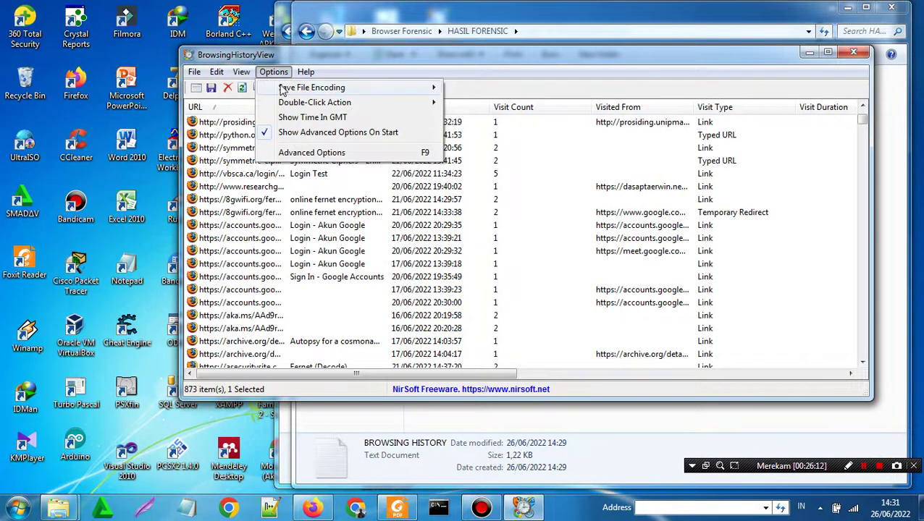
pyautogui.moveTo(282, 90)
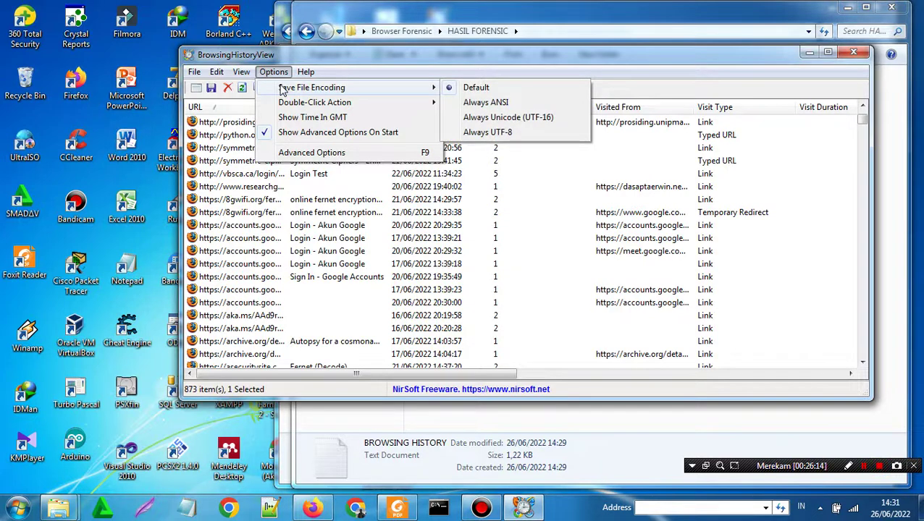
pyautogui.click(347, 215)
pyautogui.scroll(3, 282, 161)
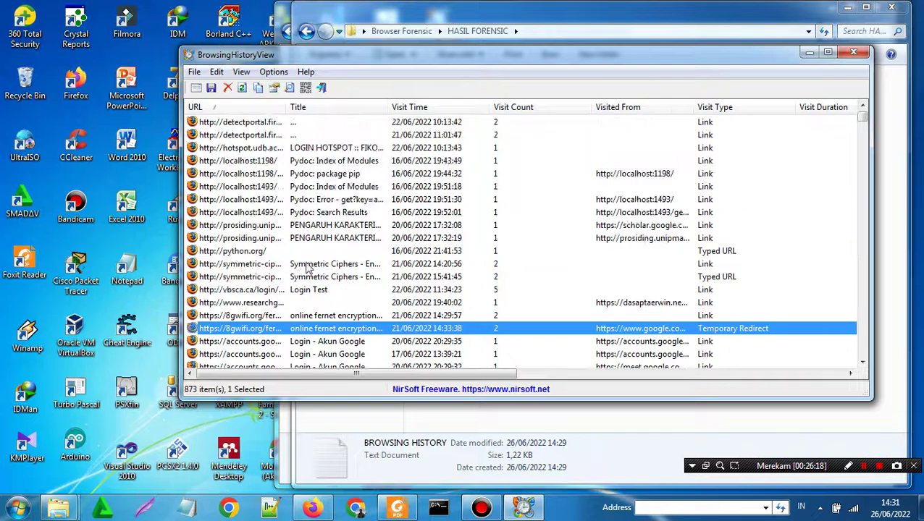
pyautogui.click(318, 164)
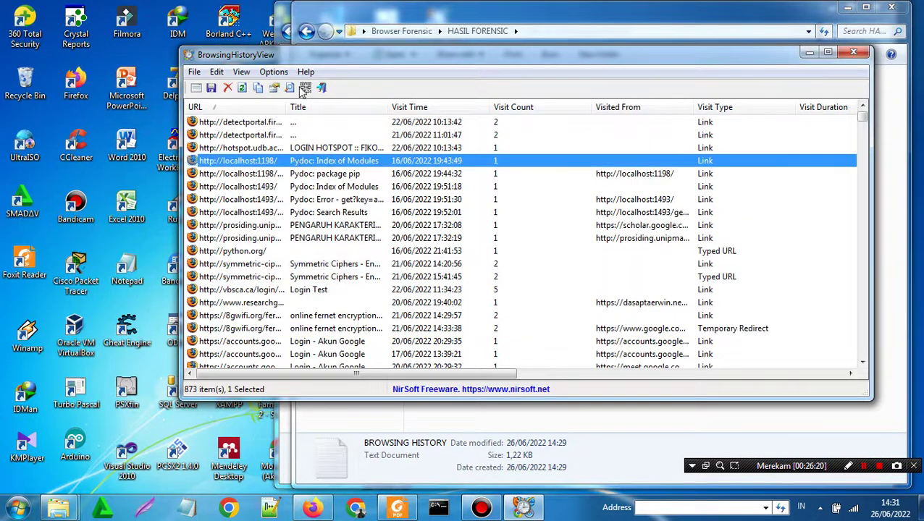
pyautogui.click(274, 73)
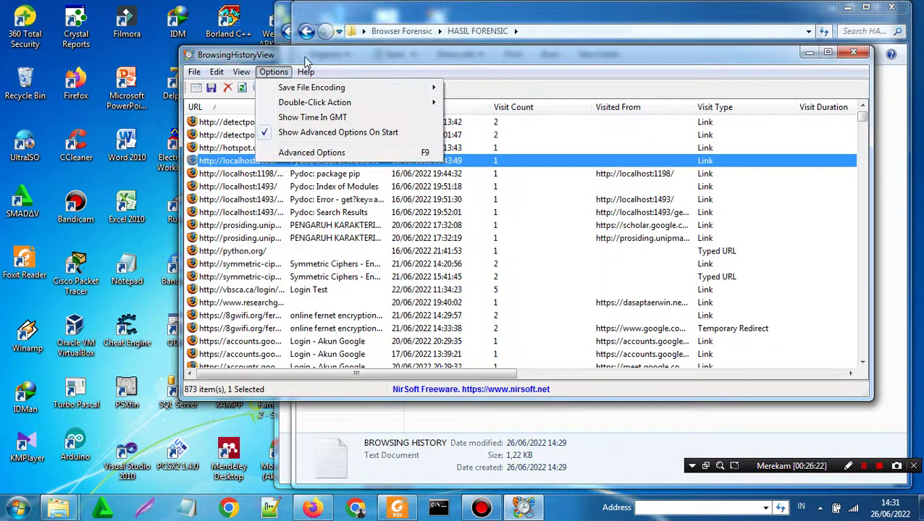
pyautogui.click(393, 70)
# View the properties of the archive.org "Autopsy for a cosmonaut" history record and close them
pyautogui.scroll(-5, 318, 300)
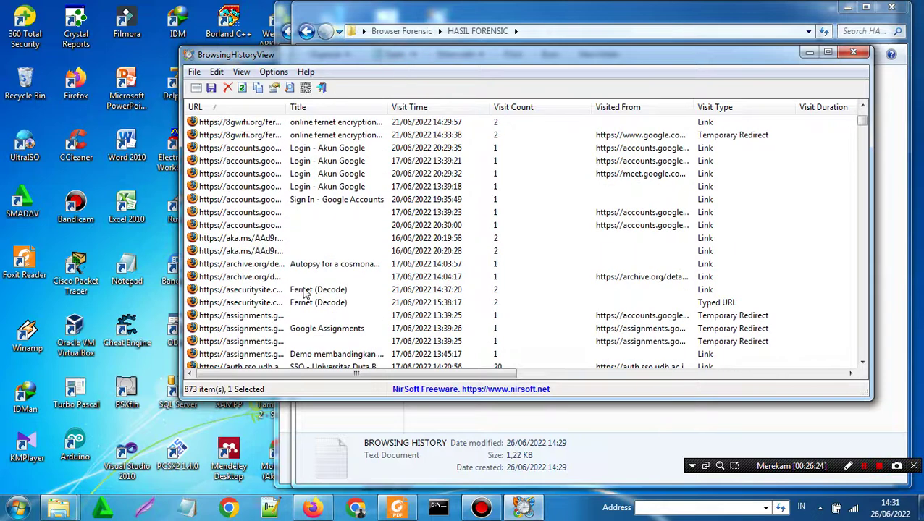
pyautogui.doubleClick(257, 264)
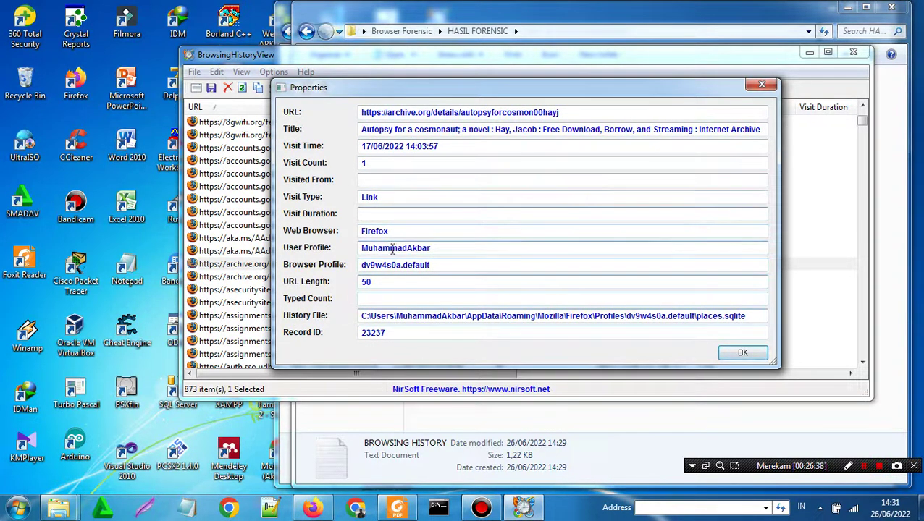
pyautogui.click(733, 353)
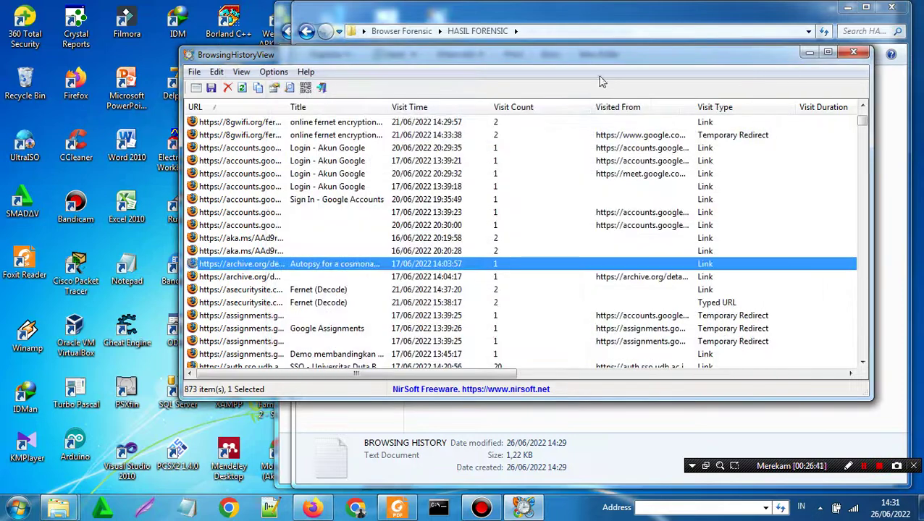
# Close BrowsingHistoryView and the HASIL FORENSIC folder window, and switch to the practicum module PDF in Foxit Reader
pyautogui.click(852, 52)
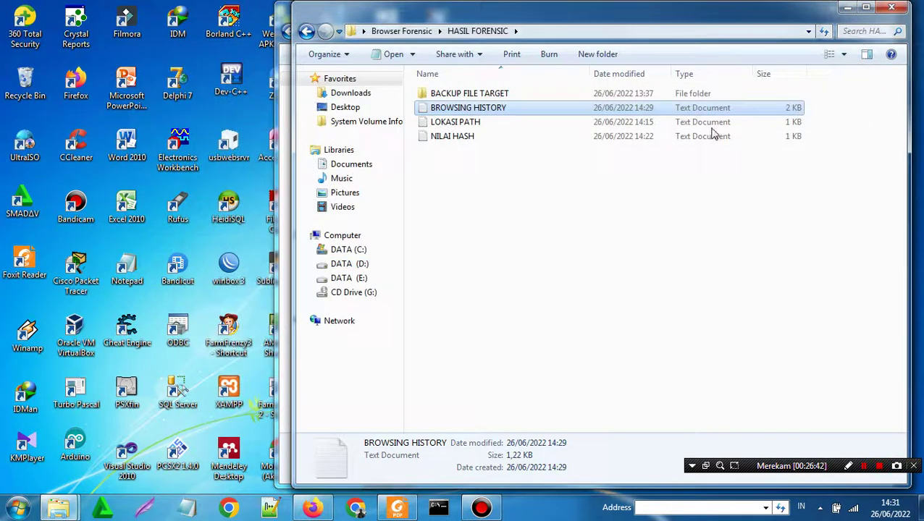
pyautogui.click(890, 7)
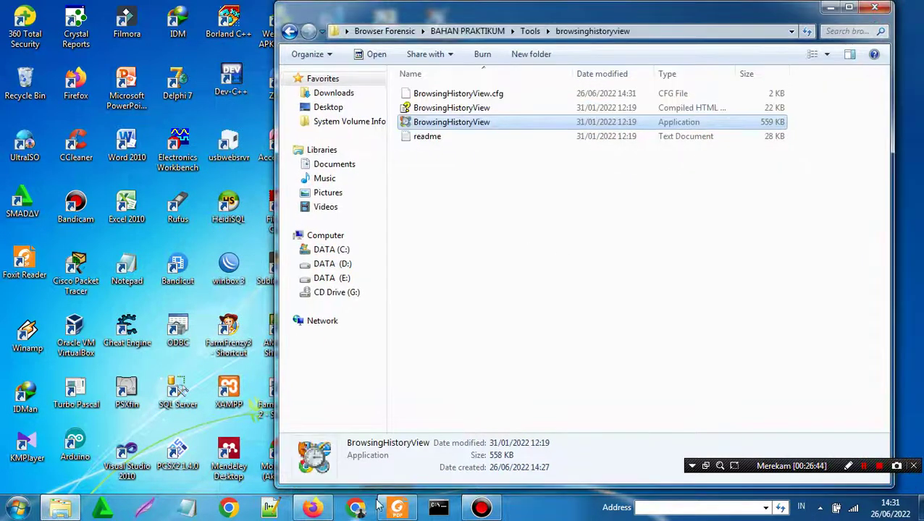
pyautogui.click(404, 509)
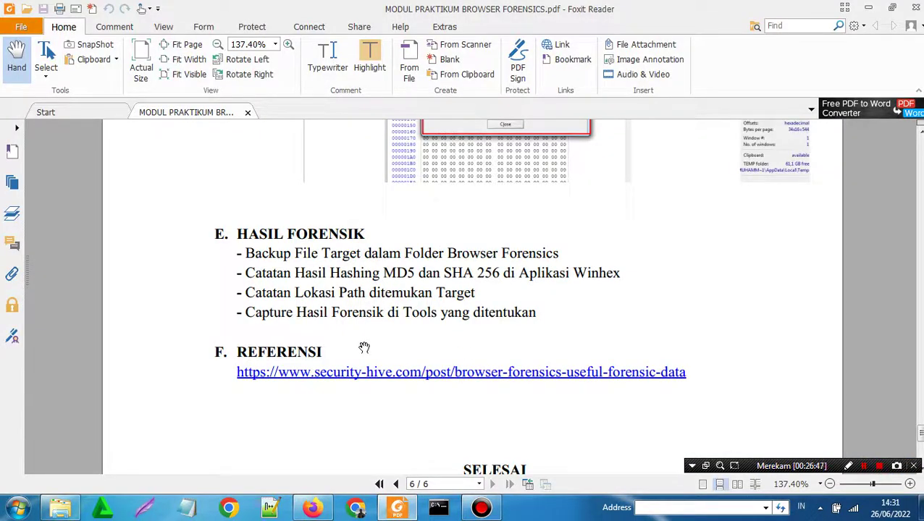
# Review the MODUL PRAKTIKUM BROWSER FORENSICS PDF from its closing sections on page 6 back to the title on page 1
pyautogui.scroll(-5, 458, 280)
pyautogui.scroll(3, 458, 279)
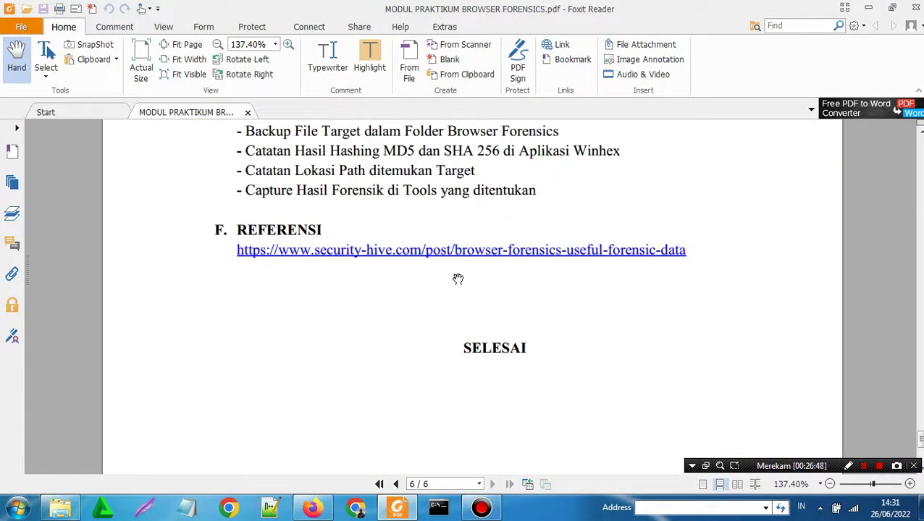
pyautogui.scroll(4, 458, 279)
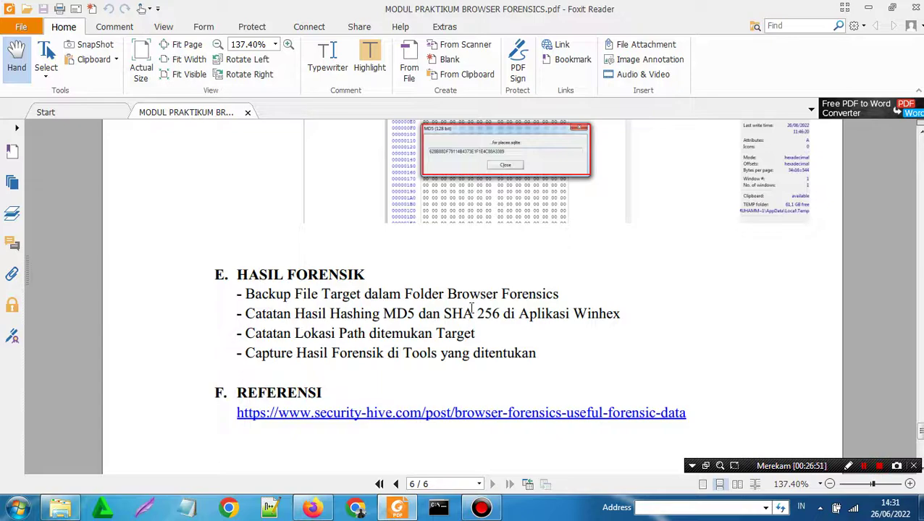
pyautogui.scroll(15, 471, 308)
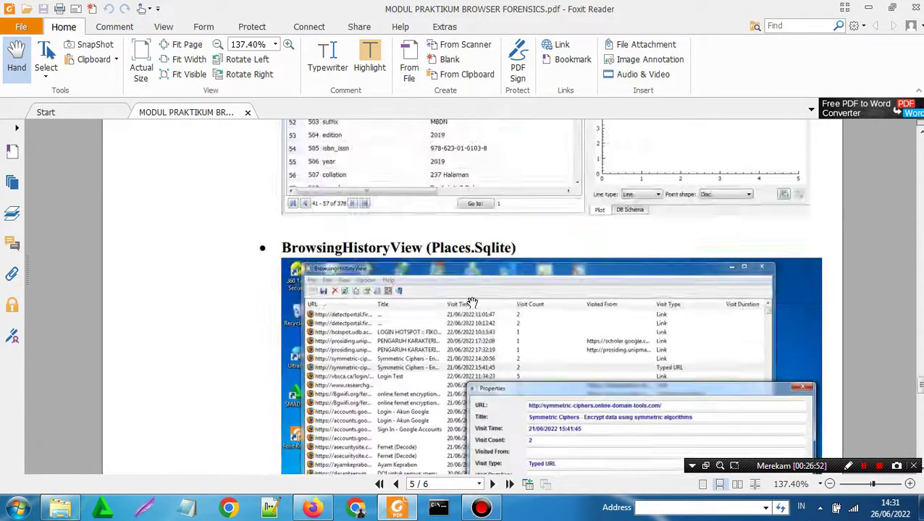
pyautogui.scroll(15, 471, 299)
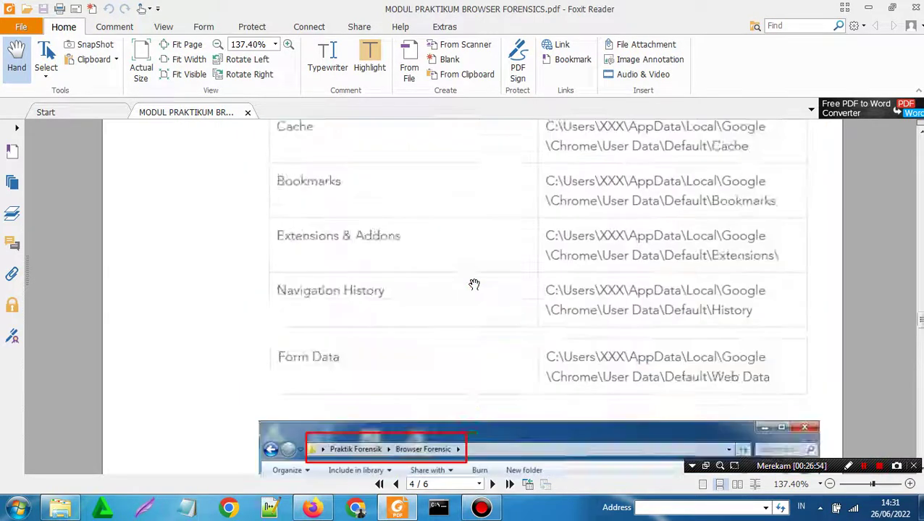
pyautogui.scroll(15, 478, 289)
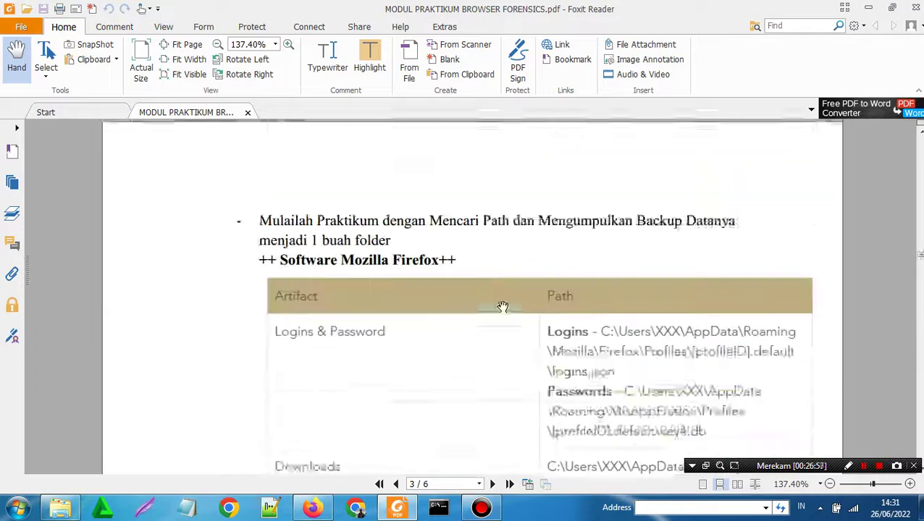
pyautogui.scroll(15, 509, 312)
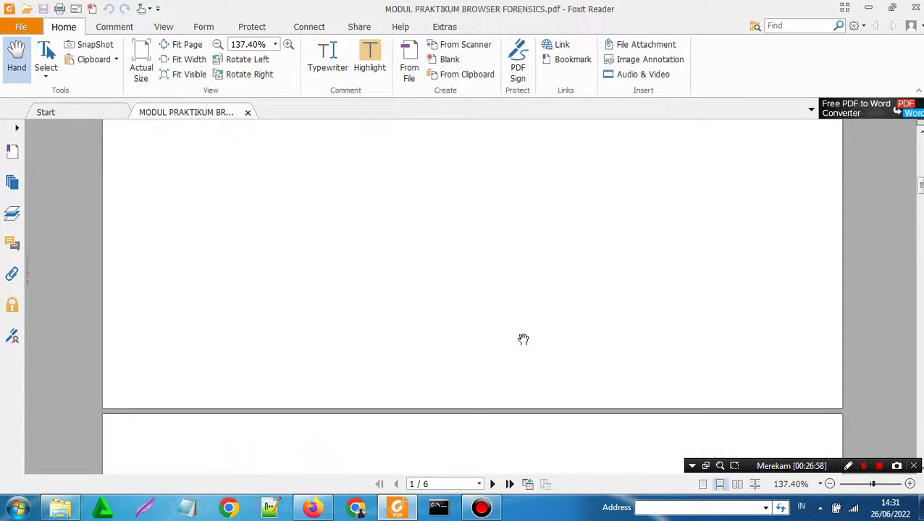
pyautogui.scroll(4, 522, 343)
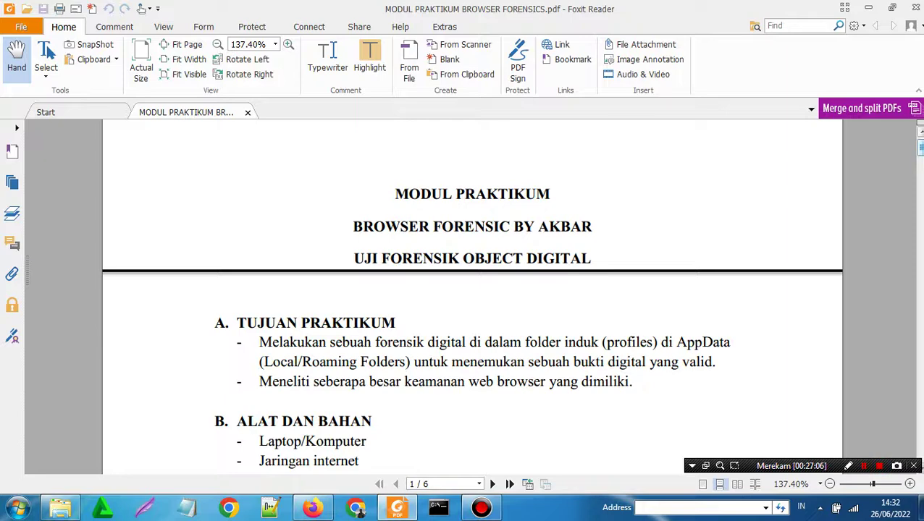
# Switch to File Explorer, view the module PDFs in BAHAN PRAKTIKUM's Modul folder, and minimize the window to return to the PDF
pyautogui.click(61, 508)
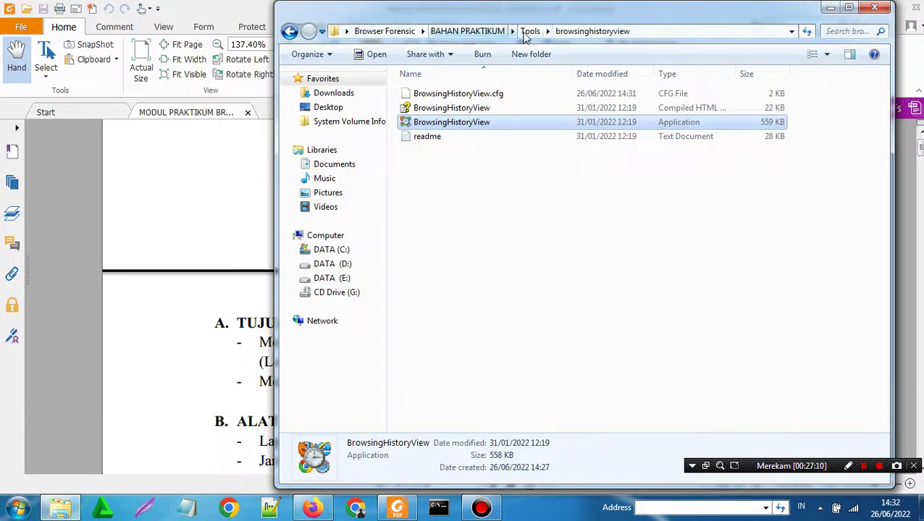
pyautogui.click(495, 31)
pyautogui.doubleClick(466, 95)
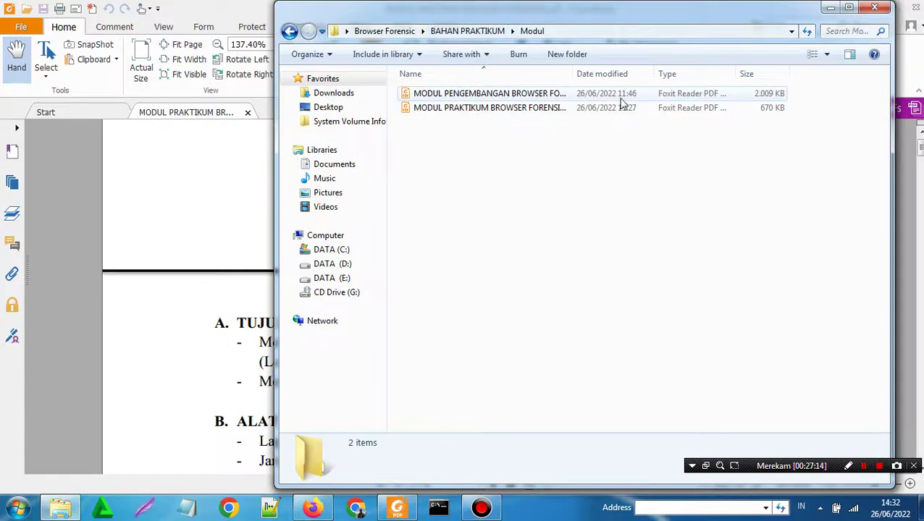
pyautogui.click(830, 7)
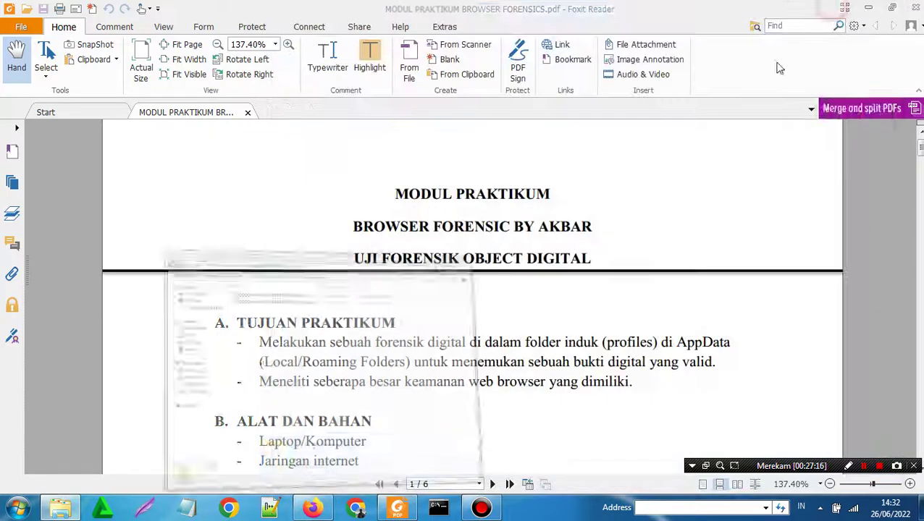